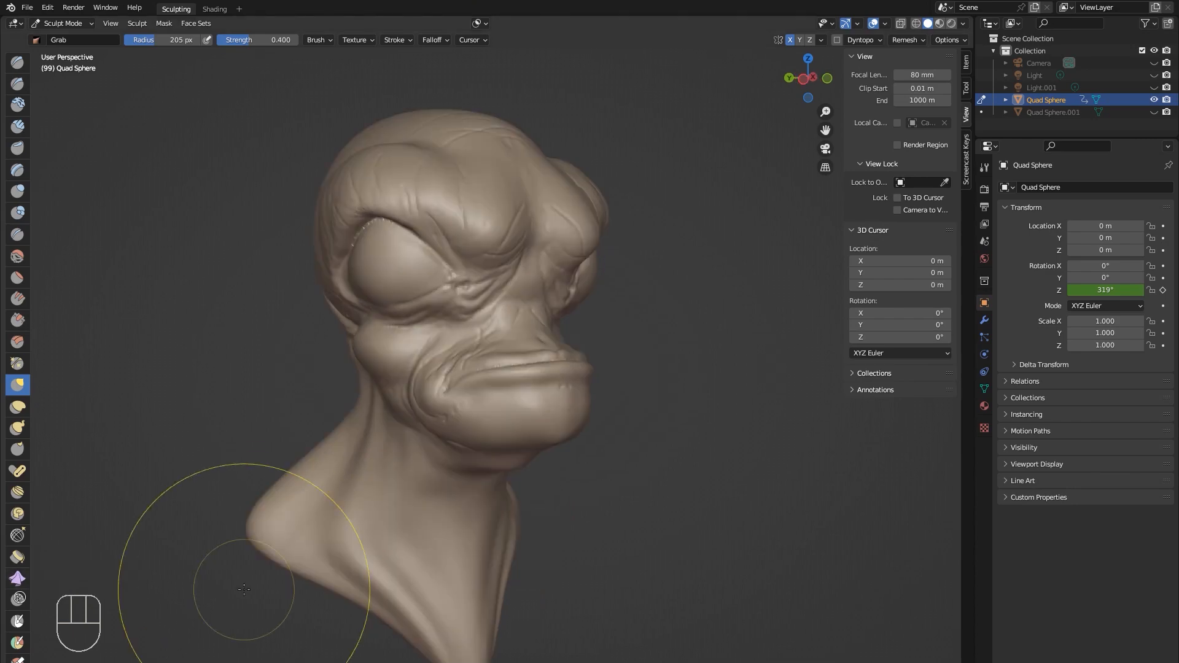
Start a new Sculpting file from the splash screen and widen the brush list to show the brush names.
mouse_move(684, 506)
middle_down()
mouse_move(678, 443)
mouse_move(670, 474)
mouse_move(679, 497)
mouse_move(680, 425)
mouse_move(631, 500)
middle_up()
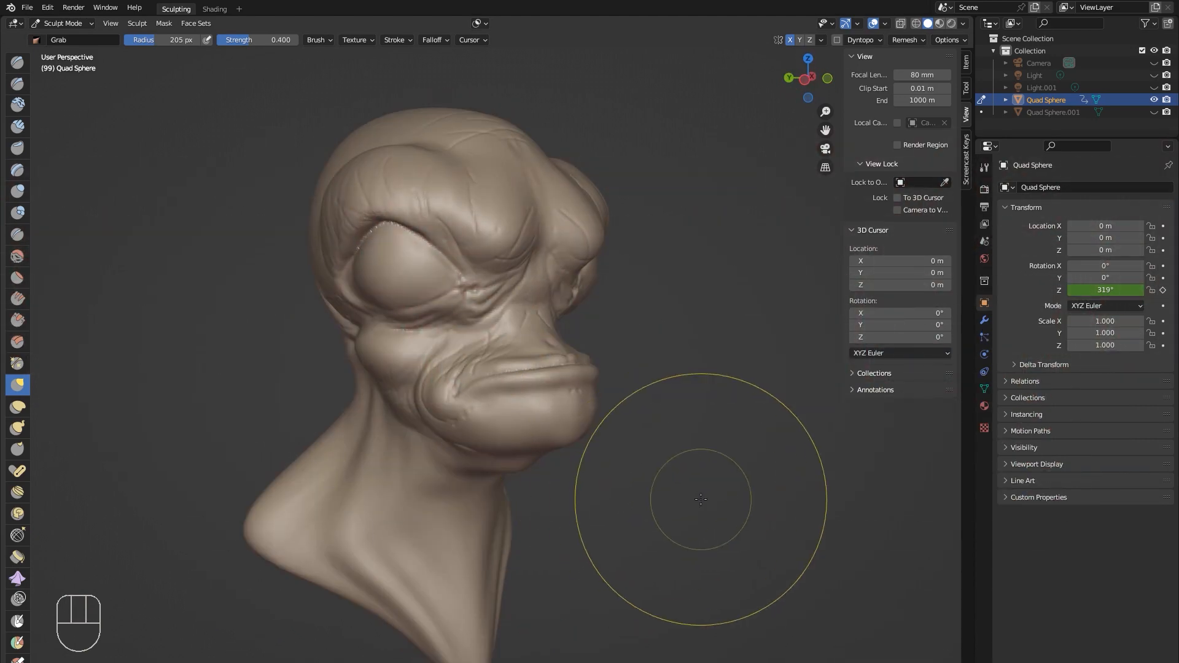
click(10, 9)
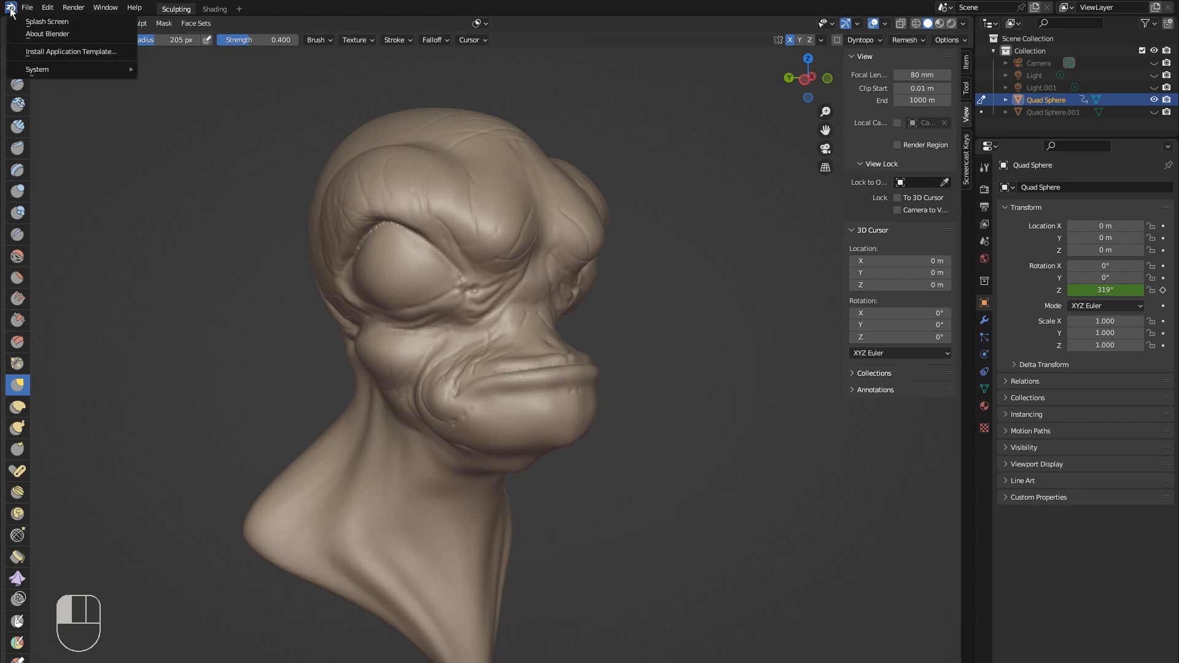
click(51, 21)
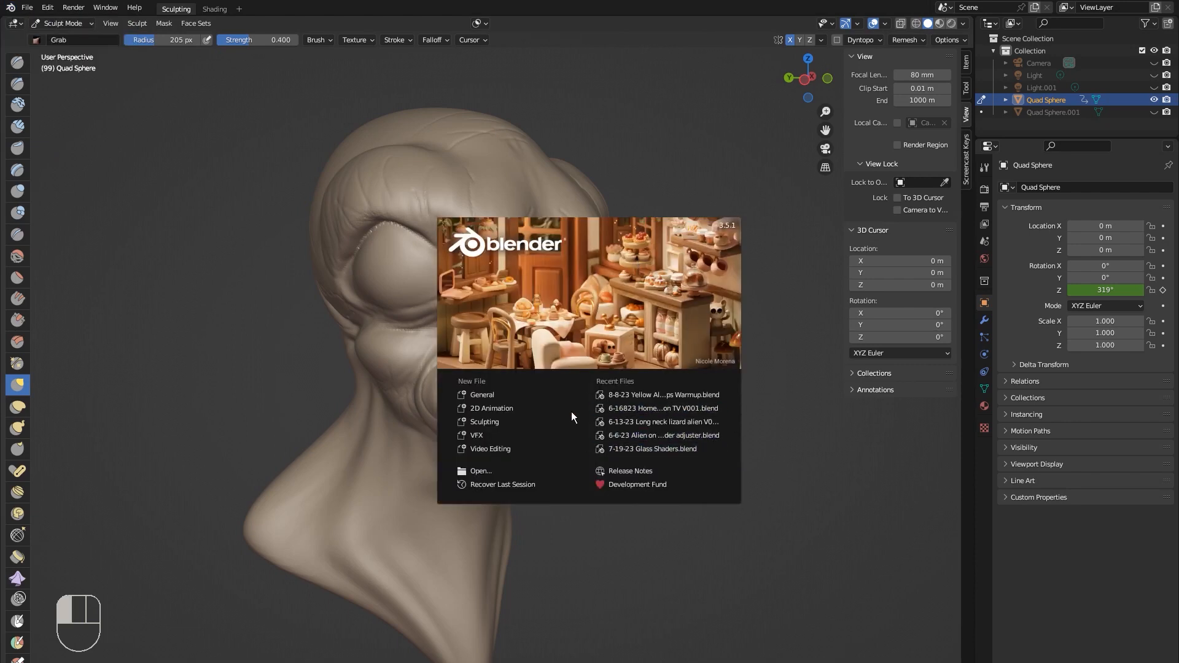
click(487, 422)
click(484, 421)
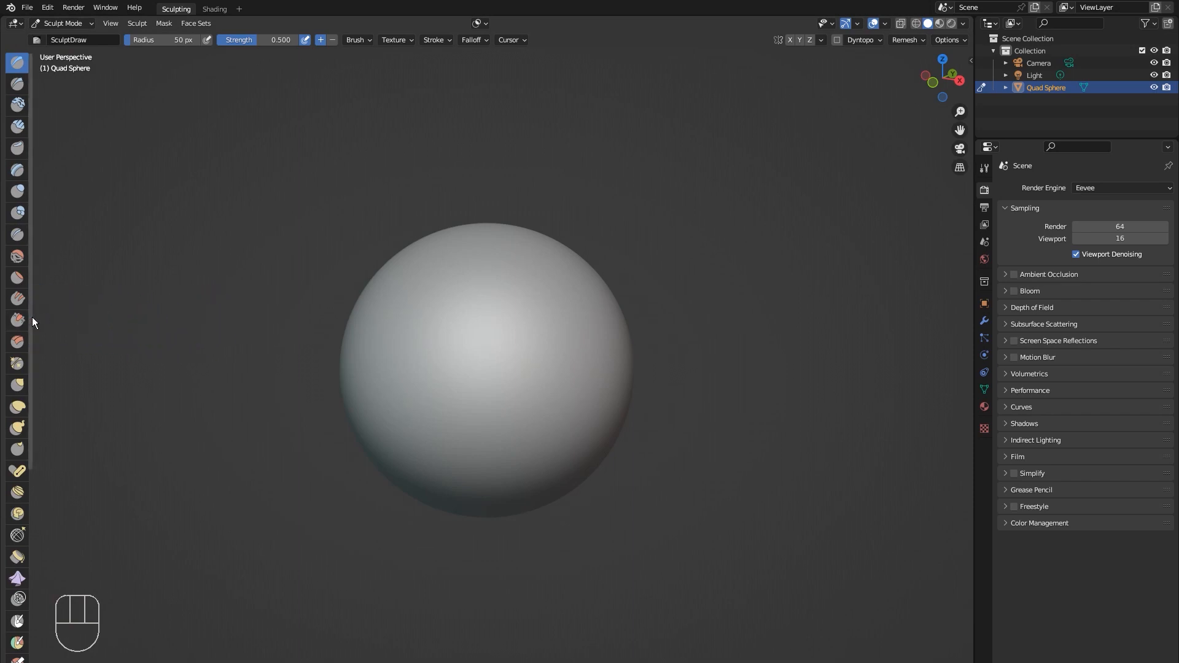
drag(29, 317, 145, 321)
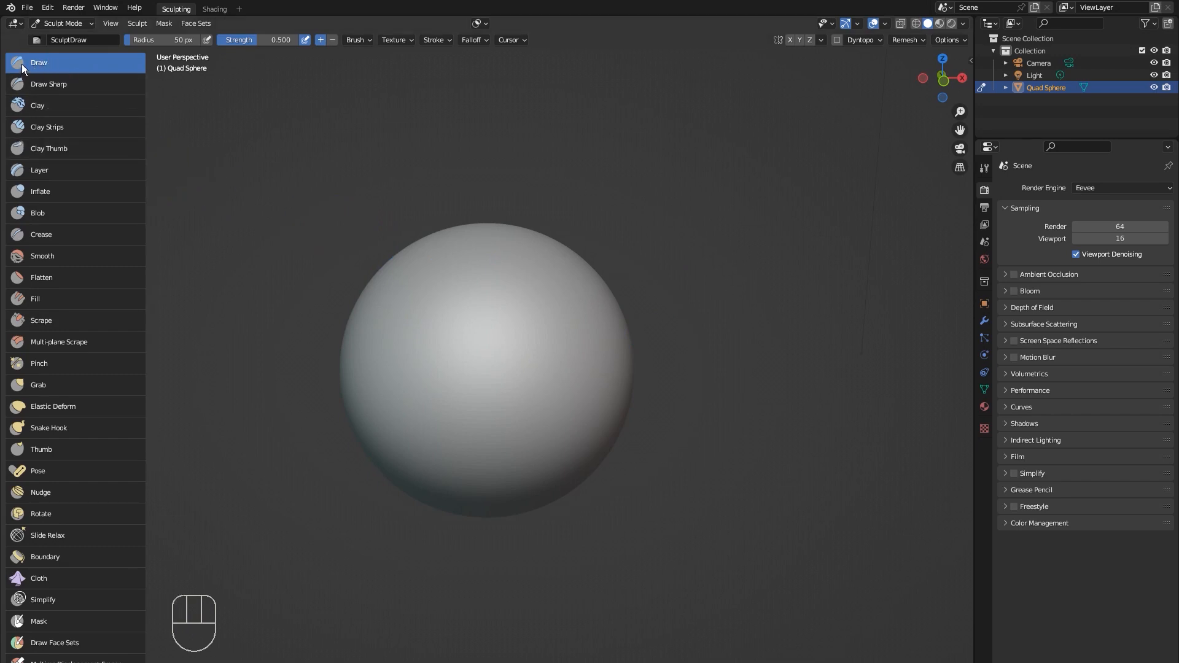
Enable mirroring on the X axis and sculpt raised strokes across the sphere's front with the Draw brush.
click(790, 39)
mouse_move(510, 262)
mouse_down()
mouse_move(553, 395)
mouse_move(519, 275)
mouse_move(545, 308)
mouse_move(587, 321)
mouse_move(547, 340)
mouse_move(594, 291)
mouse_up()
drag(396, 402, 454, 482)
Orbit, pan and zoom around the sphere to examine the mirrored strokes from several angles and distances.
middle_drag(455, 482, 744, 390)
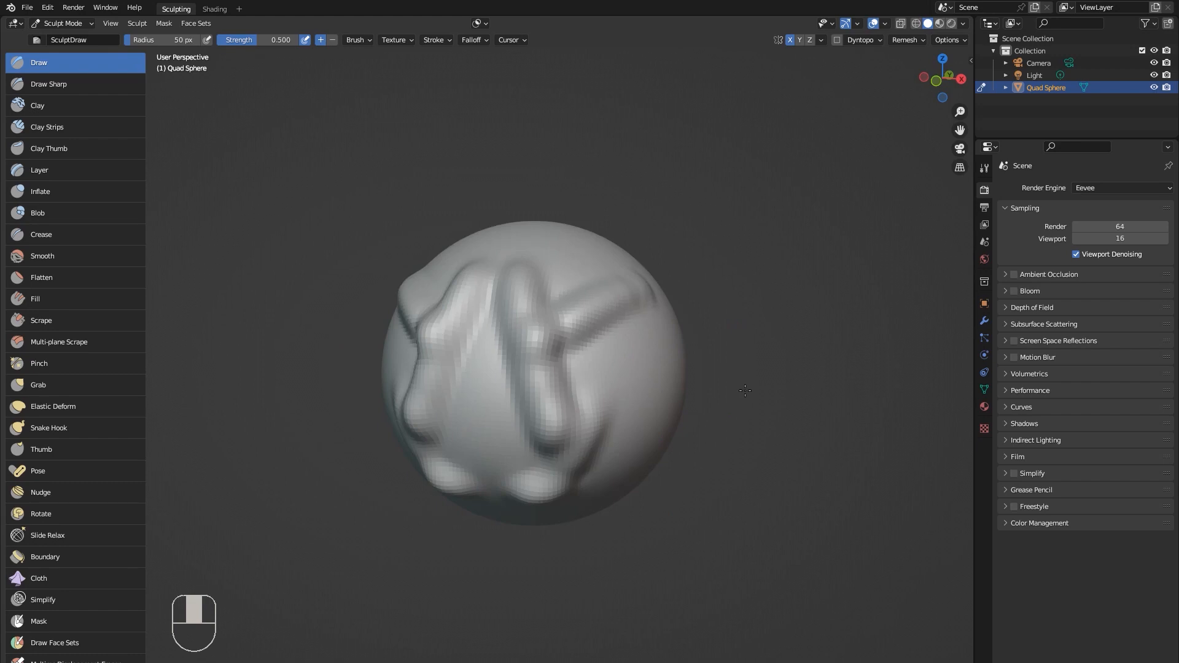
mouse_move(745, 391)
middle_down()
mouse_move(750, 316)
mouse_move(840, 335)
mouse_move(746, 343)
mouse_move(621, 513)
middle_up()
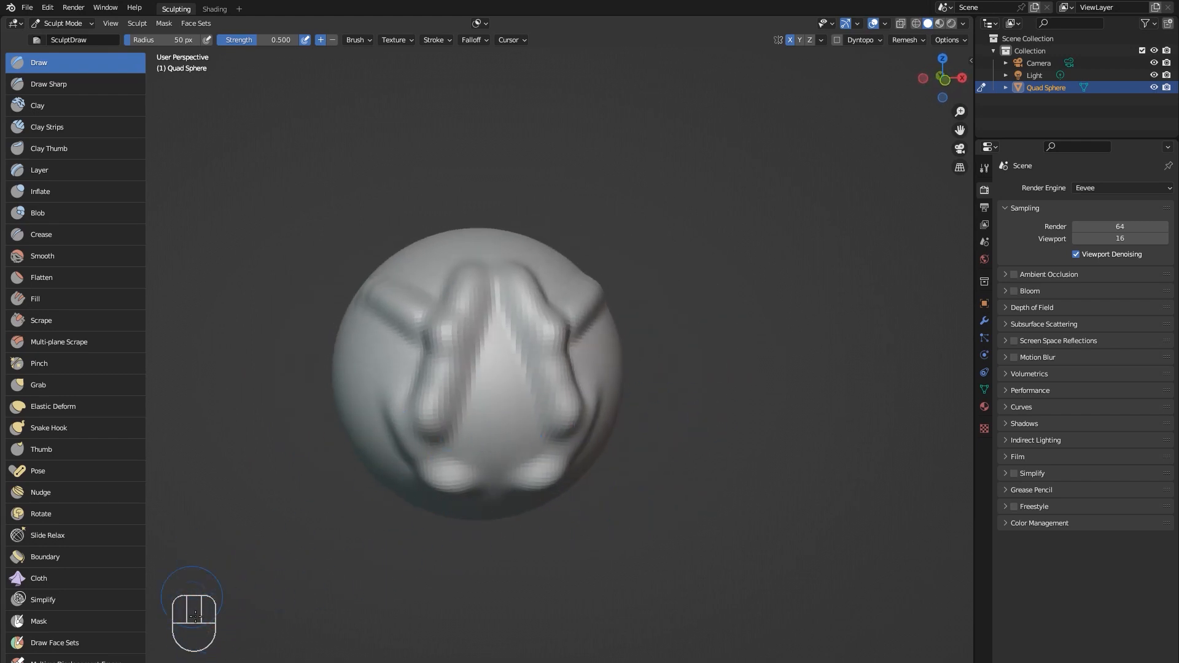
middle_drag(750, 395, 754, 370)
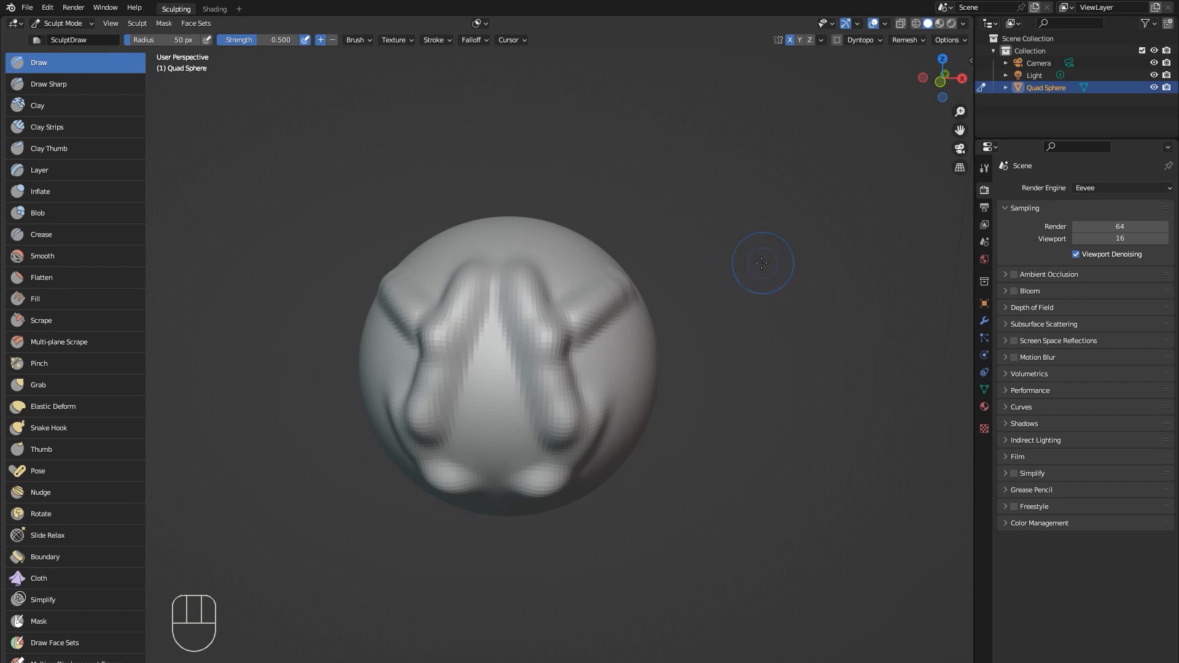
mouse_move(762, 263)
middle_down()
mouse_move(610, 277)
mouse_move(786, 288)
mouse_move(663, 269)
mouse_move(780, 295)
mouse_move(714, 308)
mouse_move(657, 292)
mouse_move(777, 275)
middle_up()
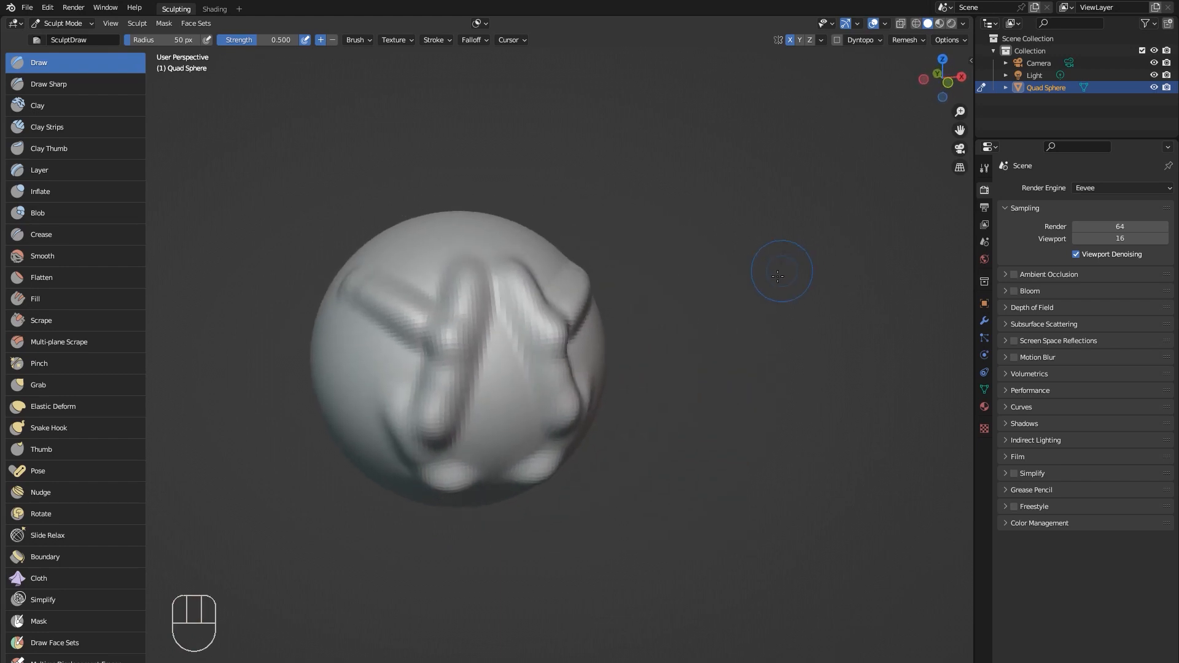
shift+middle_drag(703, 341, 736, 385)
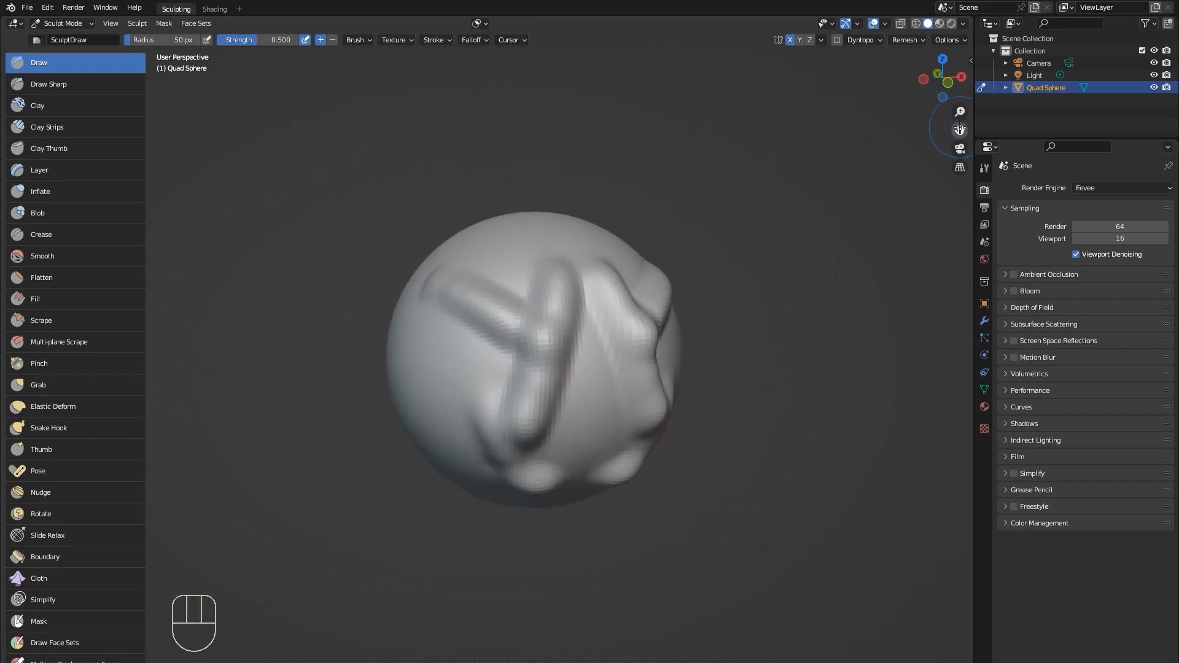
mouse_move(960, 130)
mouse_down()
mouse_move(939, 189)
mouse_move(924, 136)
mouse_move(969, 135)
mouse_up()
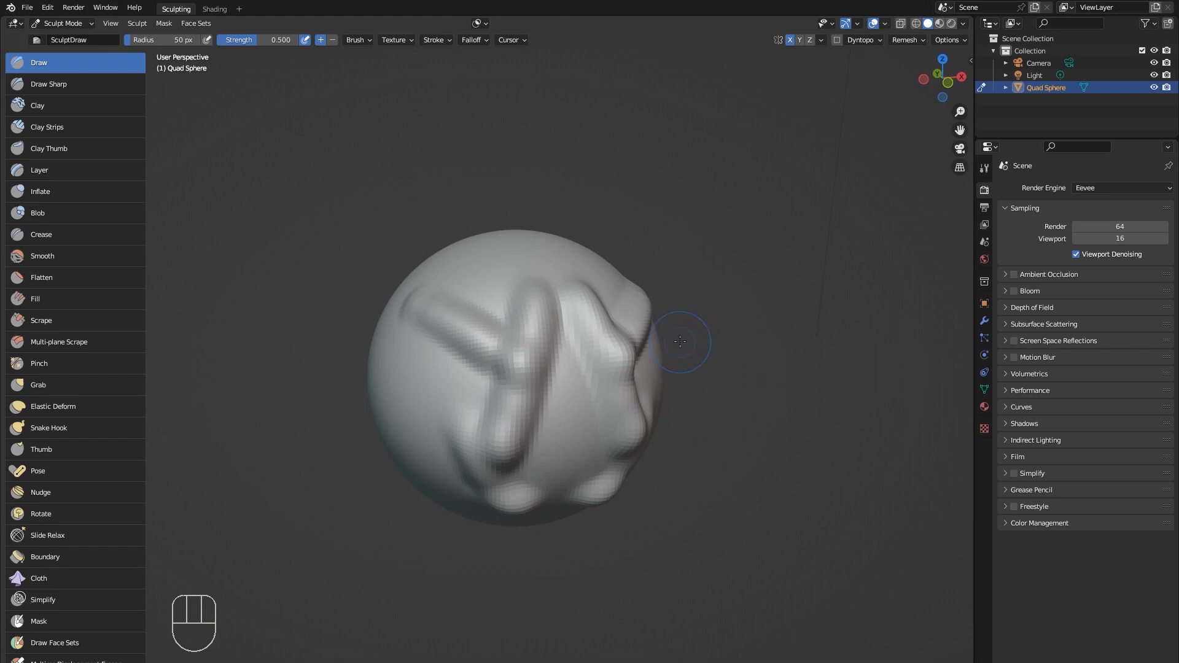
ctrl+middle_drag(683, 337, 690, 378)
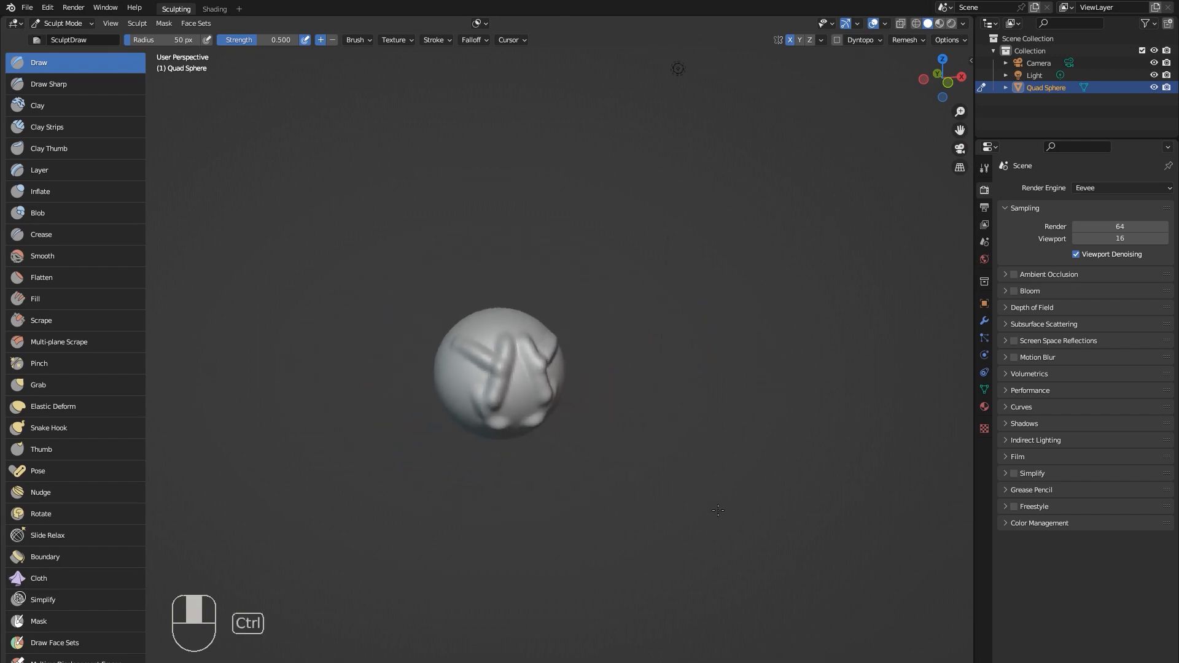
ctrl+middle_drag(718, 510, 706, 368)
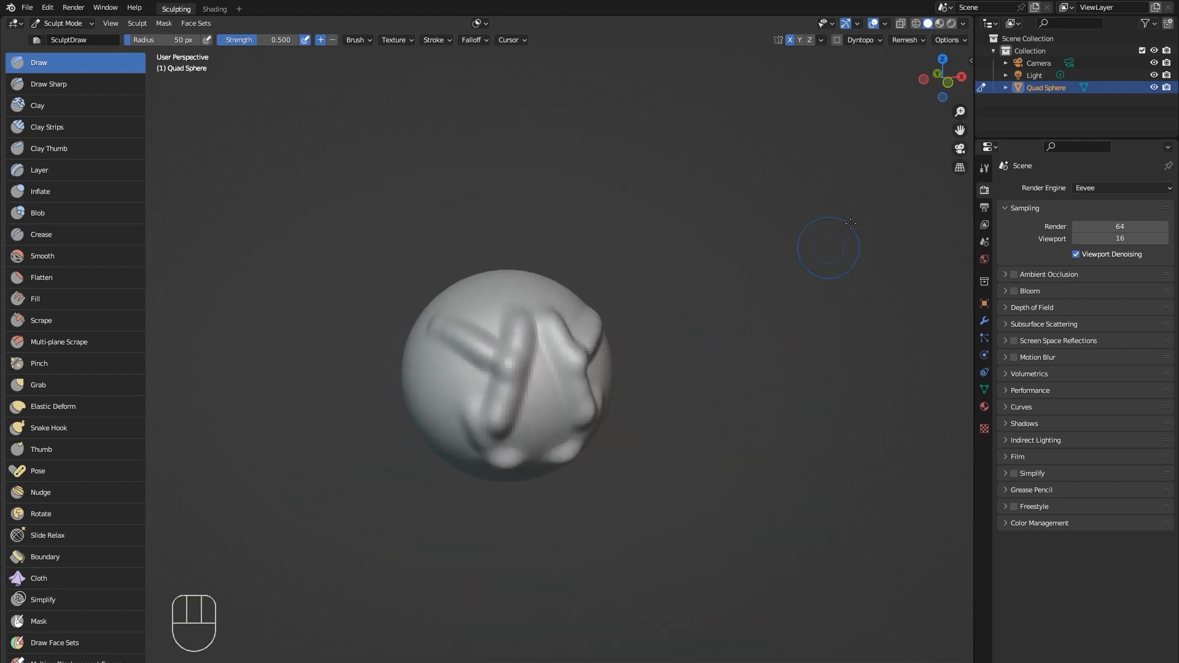
drag(960, 112, 942, 85)
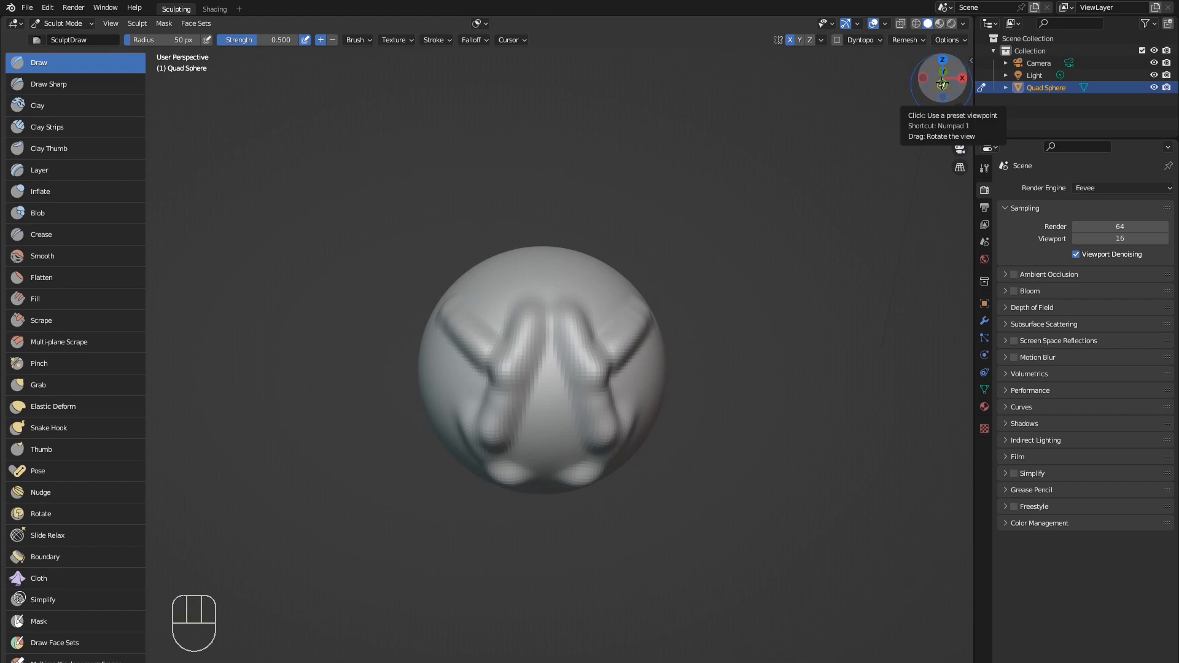
Examine the sphere from the preset axis viewpoints, go back to the front view and orbit to an angled view.
click(943, 83)
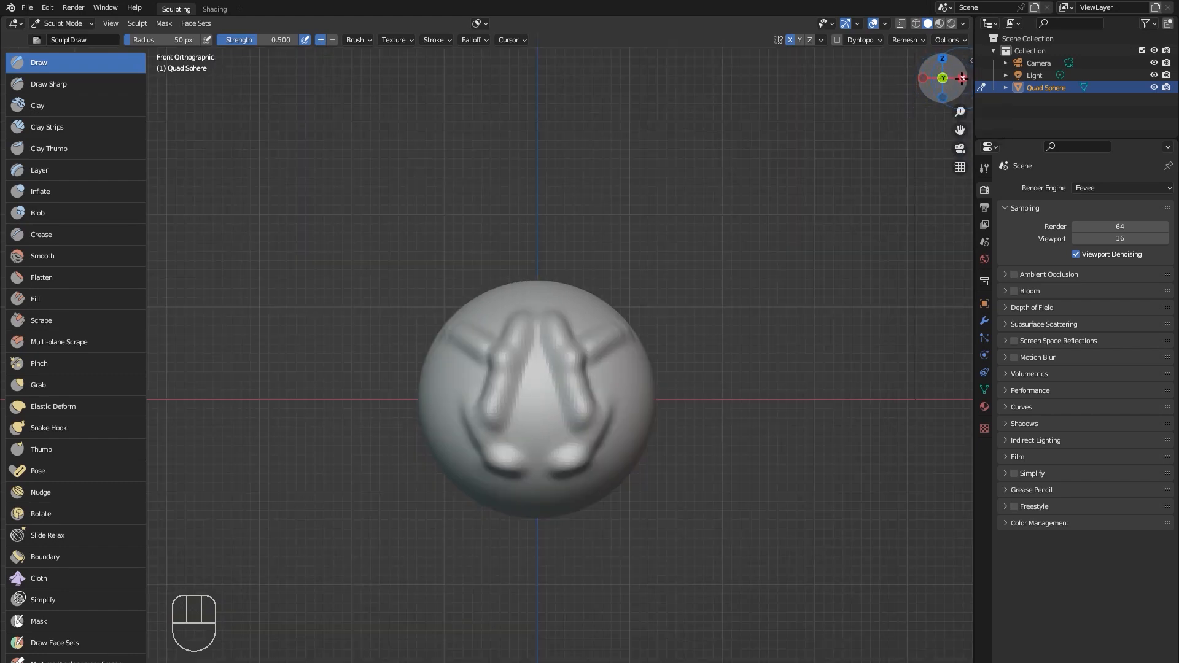
click(962, 79)
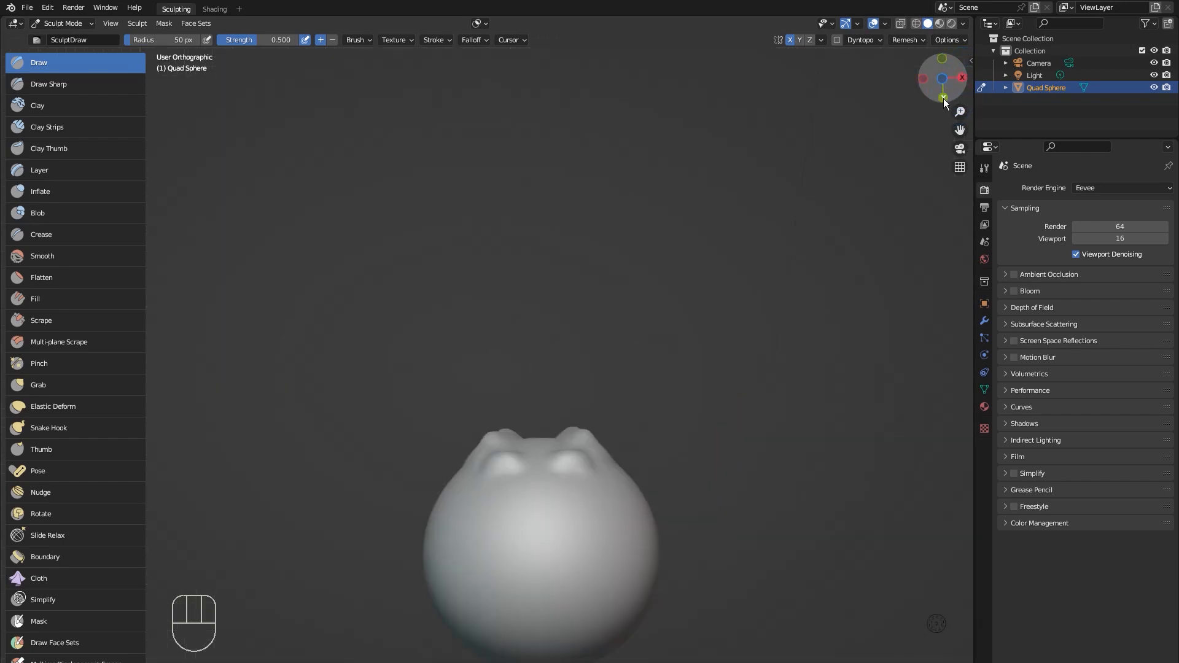
click(942, 97)
click(942, 59)
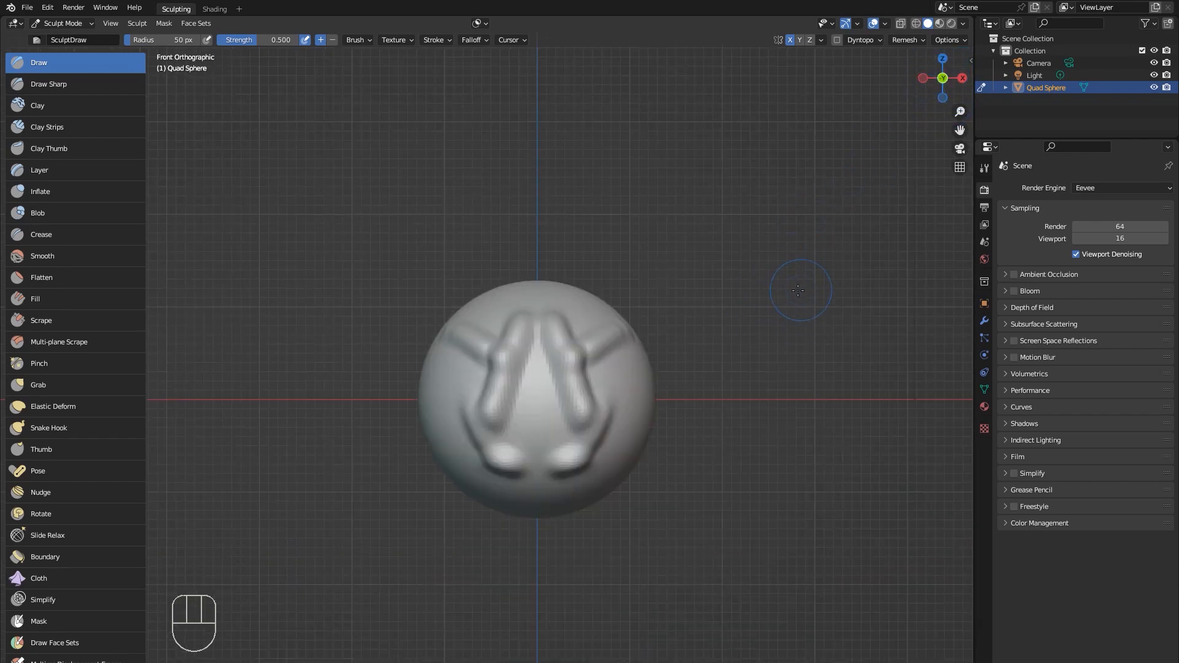
middle_drag(801, 286, 885, 221)
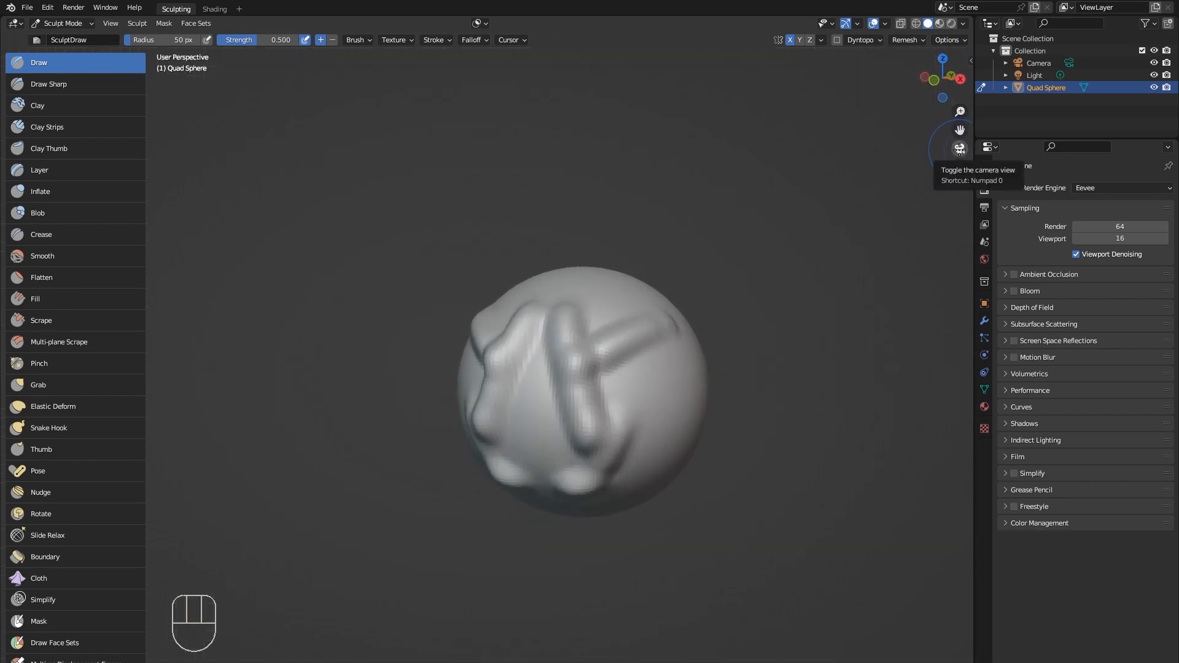
Look at the sphere through the scene camera and in orthographic projection, then return to the perspective view.
click(959, 149)
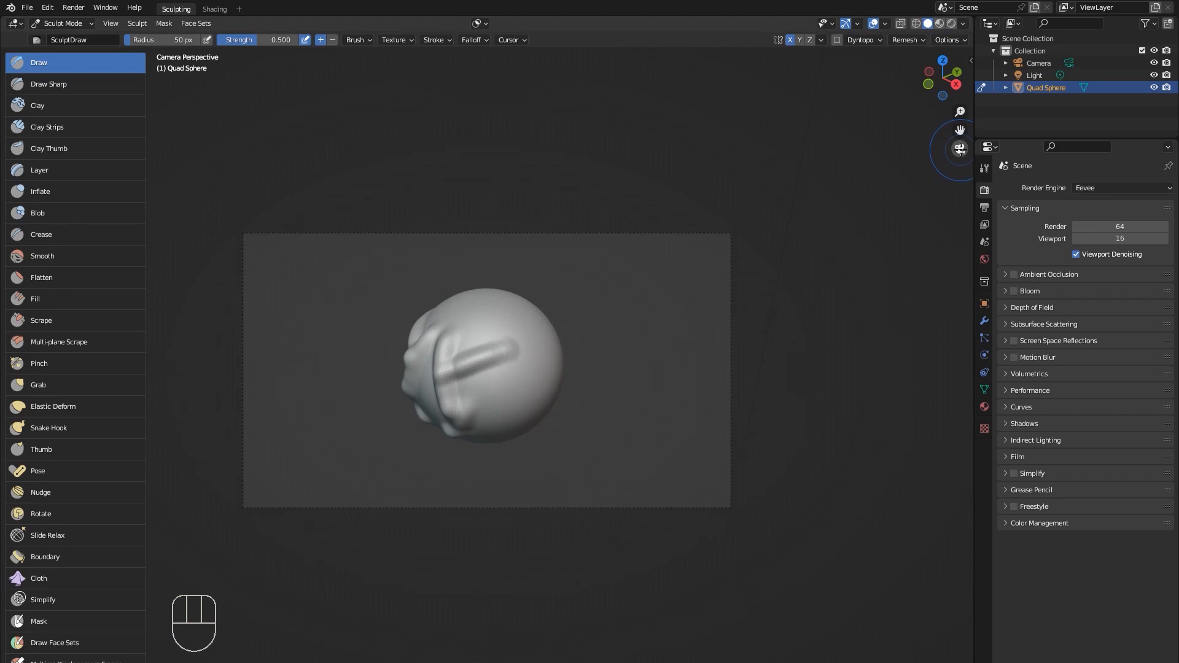
click(959, 149)
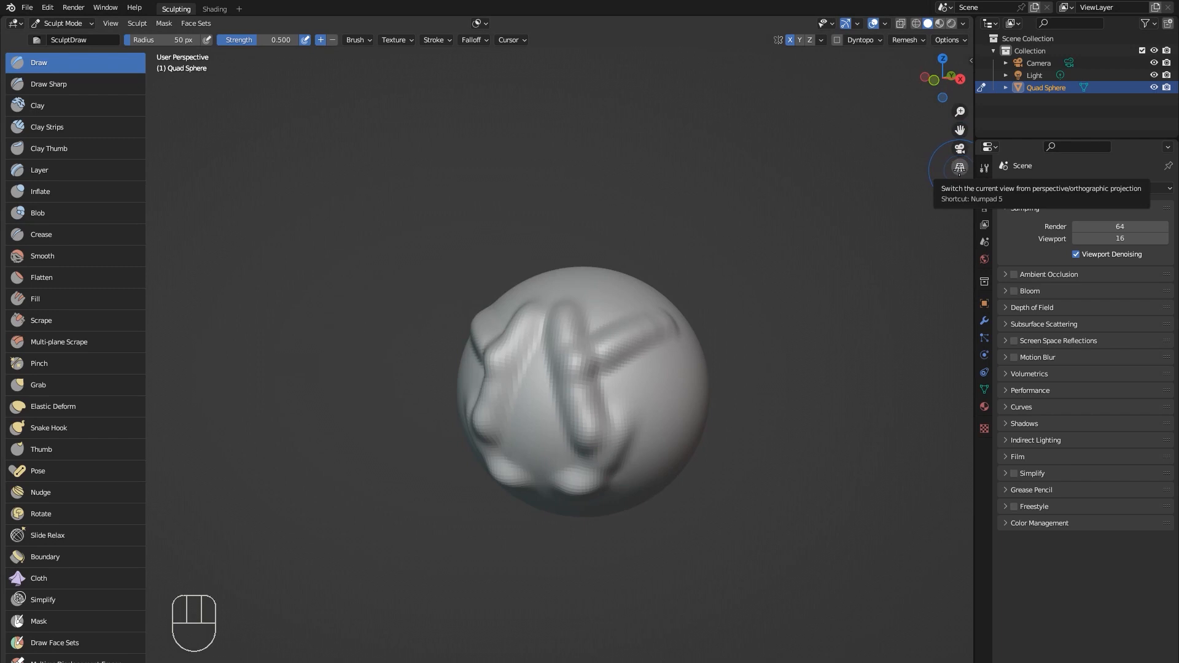
click(960, 168)
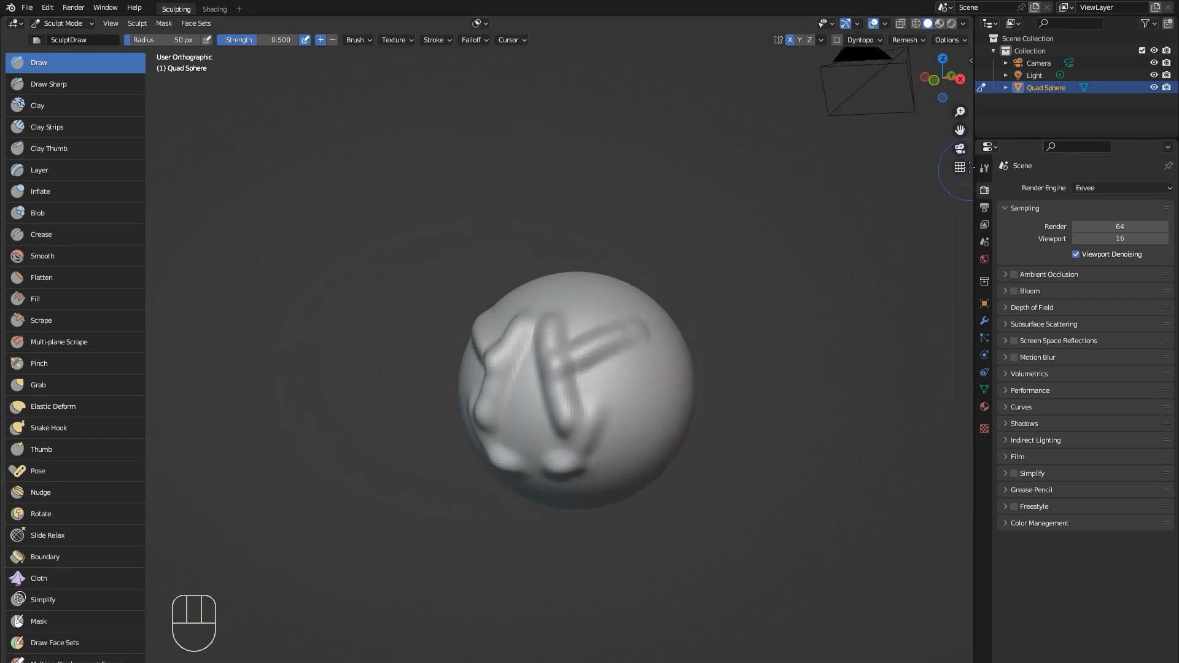
click(960, 167)
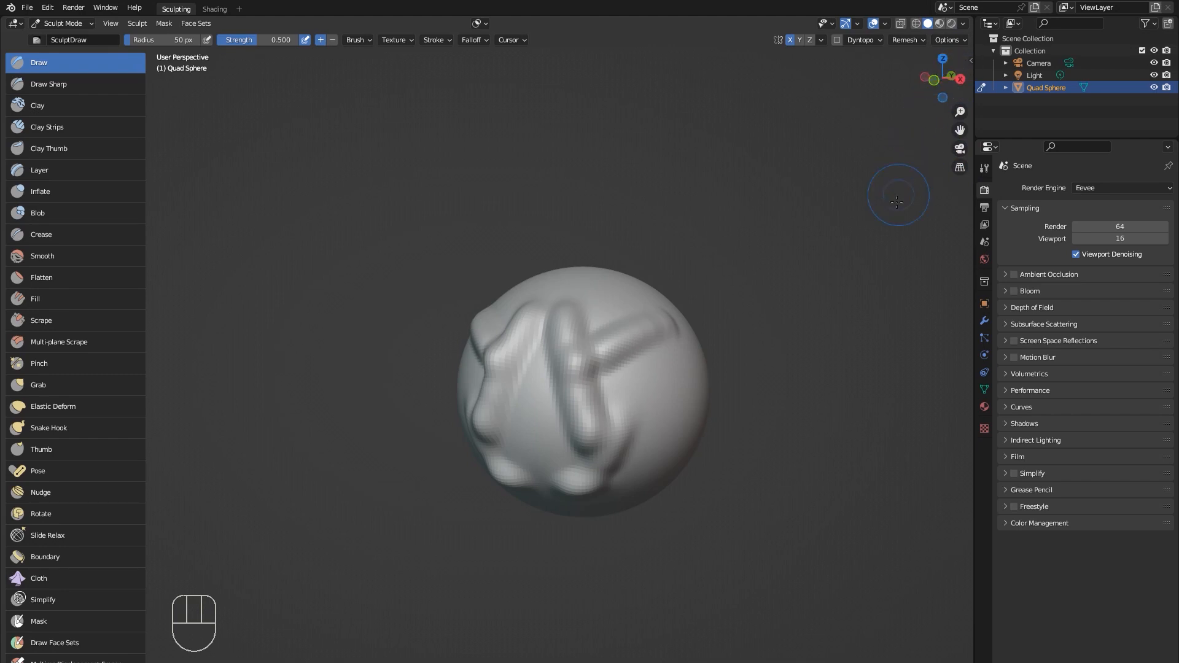
Set the viewport's focal length to 88 mm and hide the view settings again.
key(n)
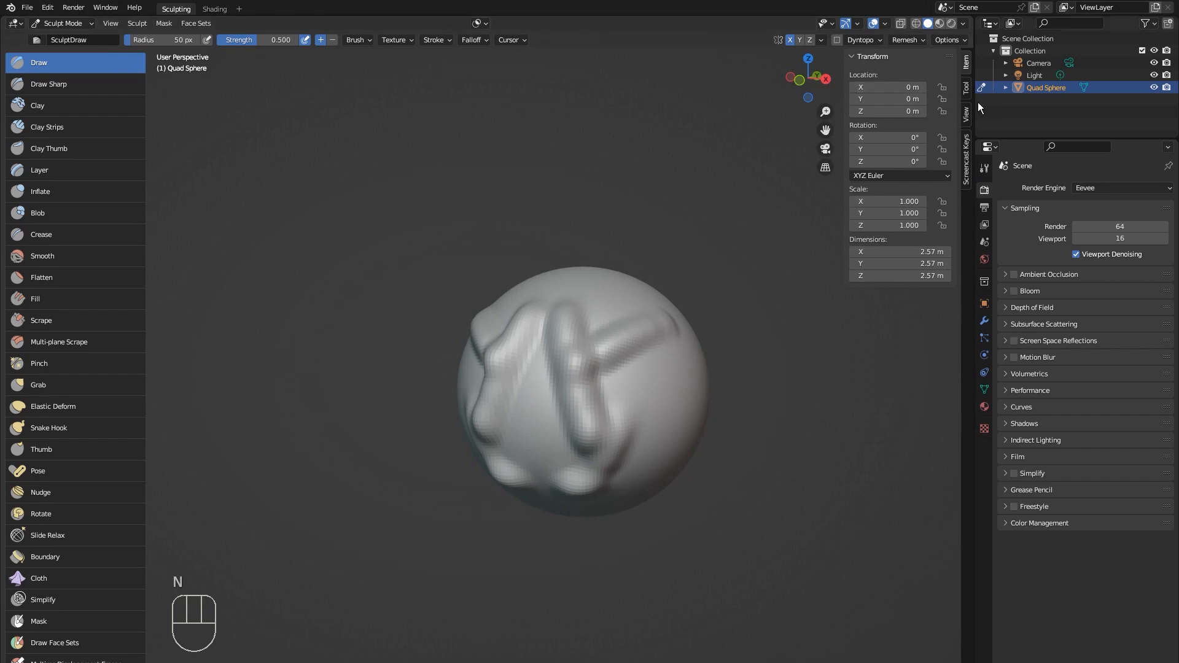
click(966, 114)
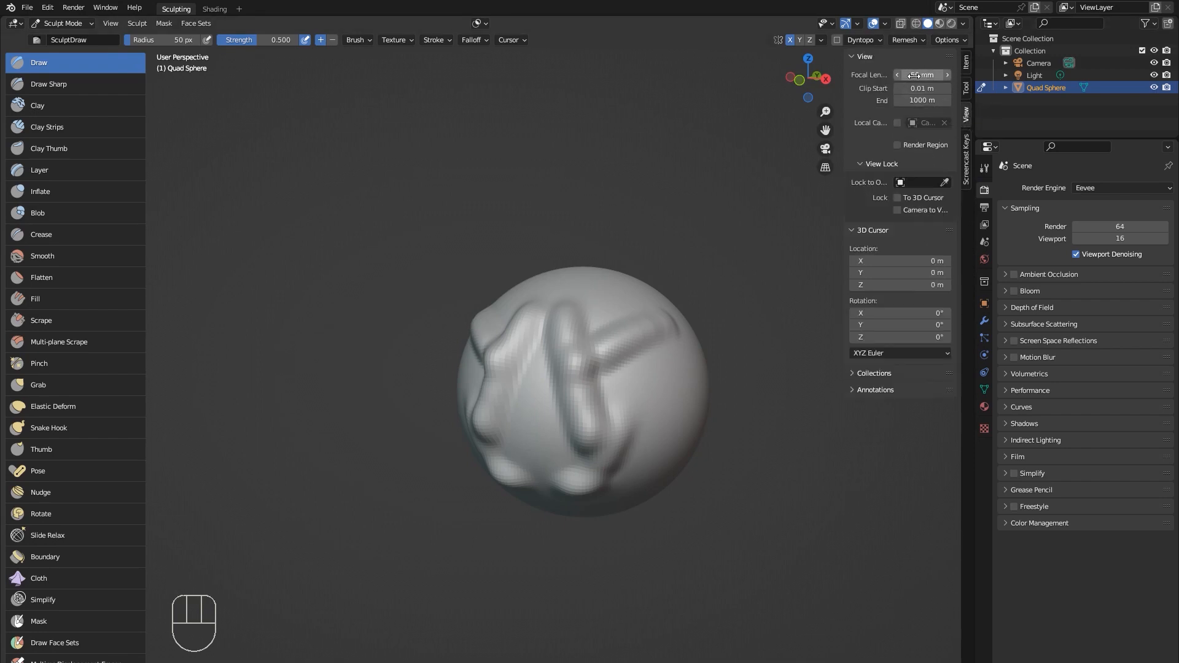
drag(914, 74, 949, 71)
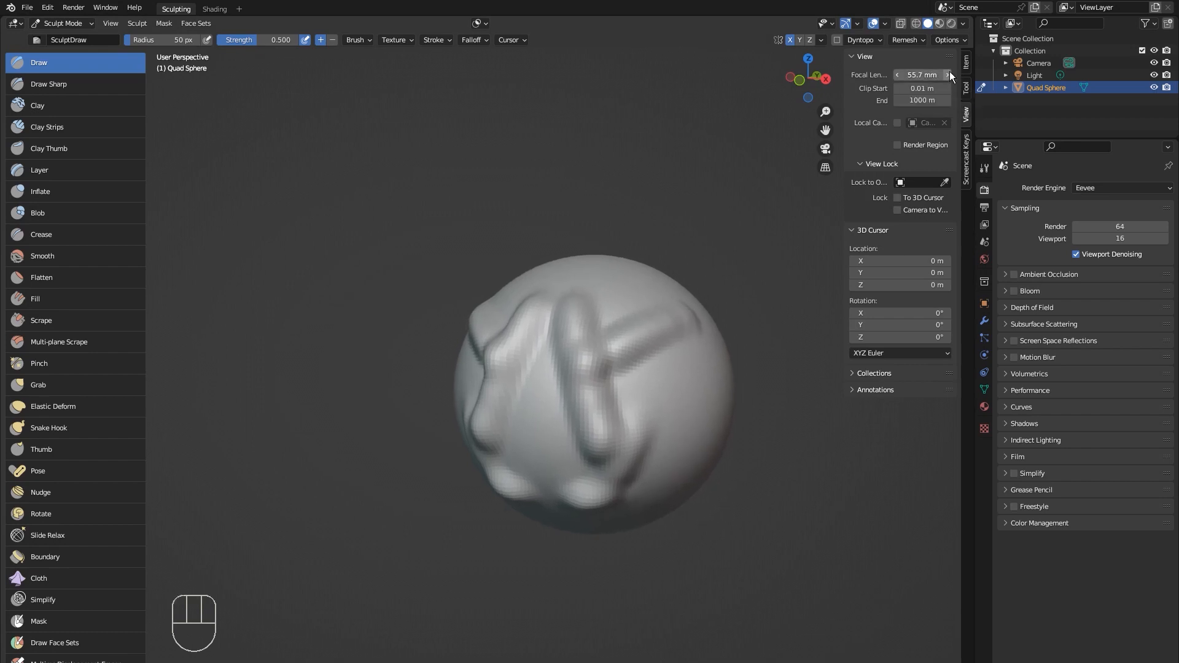
click(908, 74)
text(88)
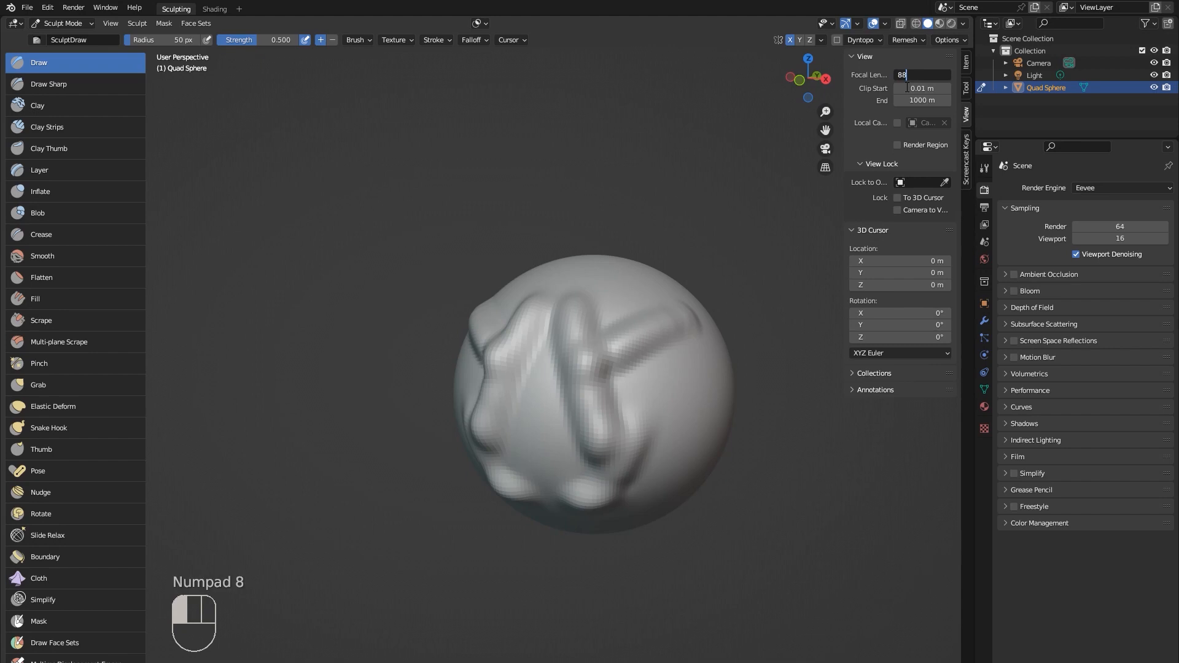
key(Return)
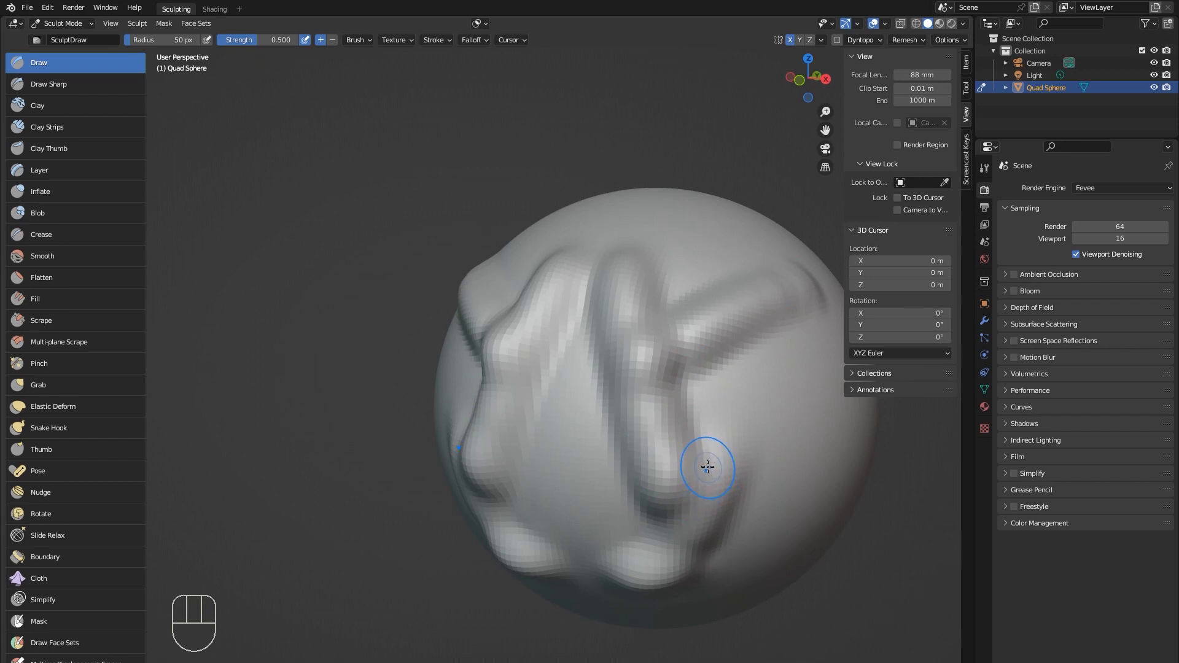
scroll(731, 484, down, 5)
middle_drag(705, 487, 662, 444)
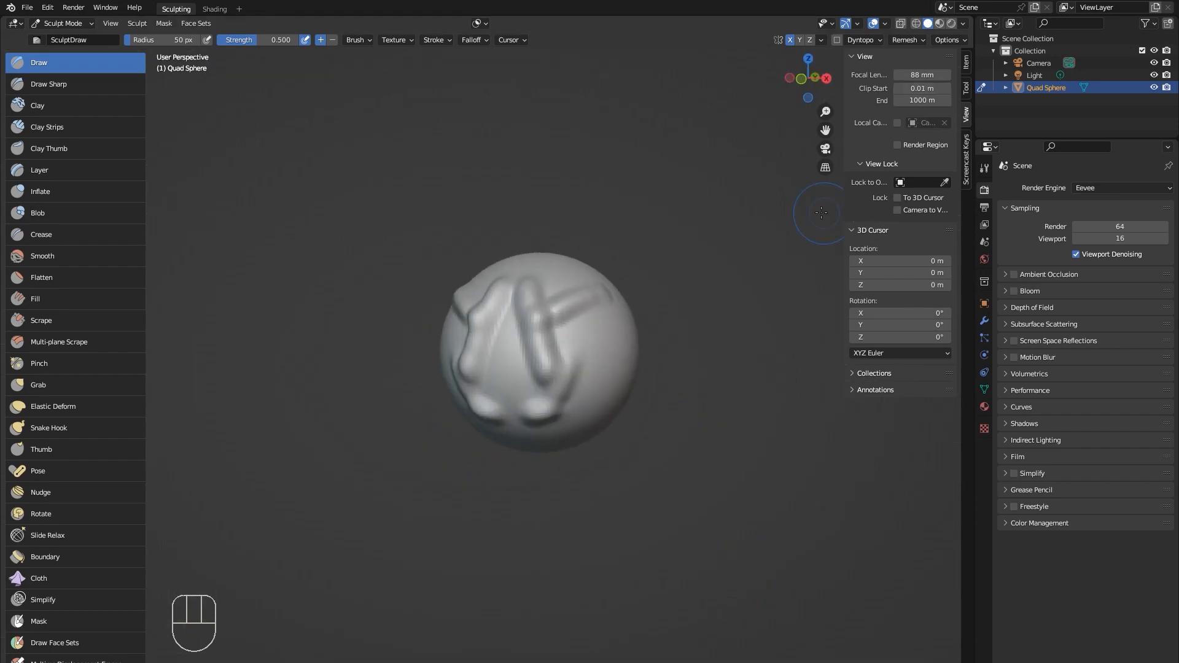
key(n)
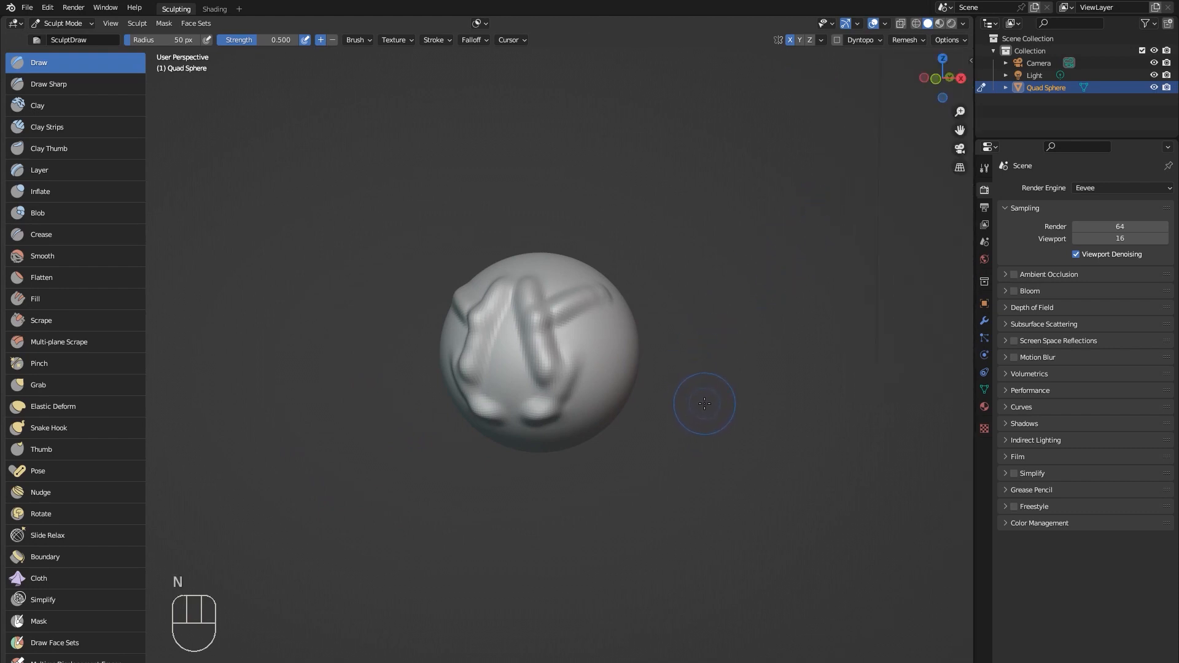
Switch to the Grab brush and enlarge its radius to about 213 px.
click(56, 388)
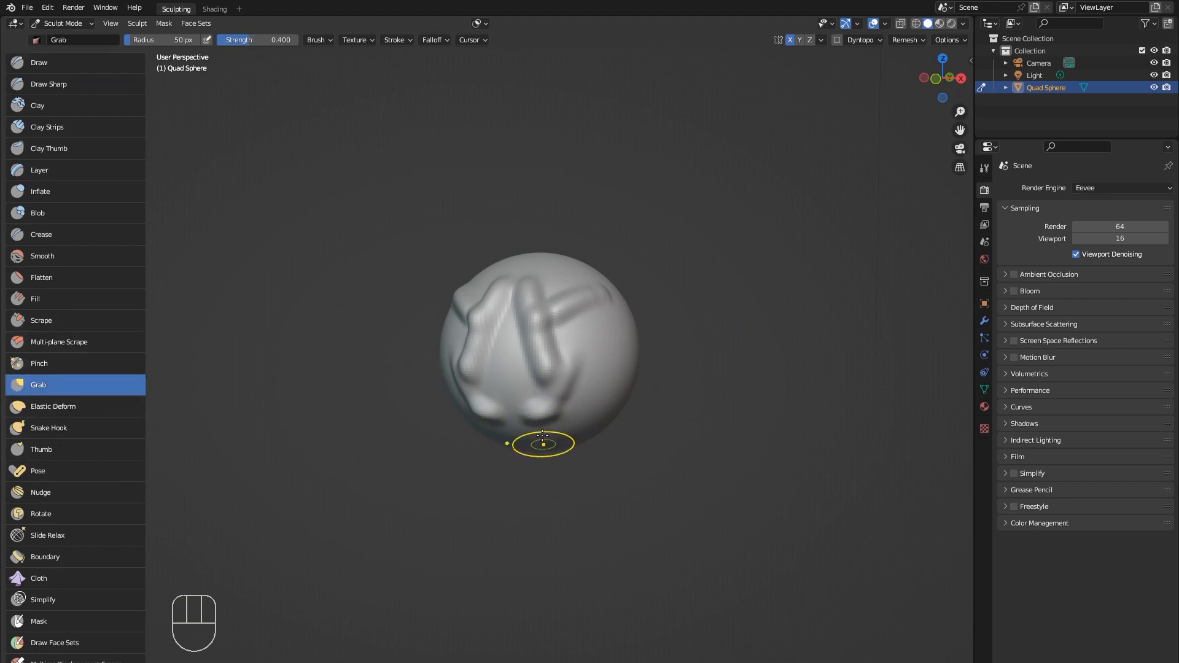
key(bracketleft)
key(bracketleft)
key(bracketleft)
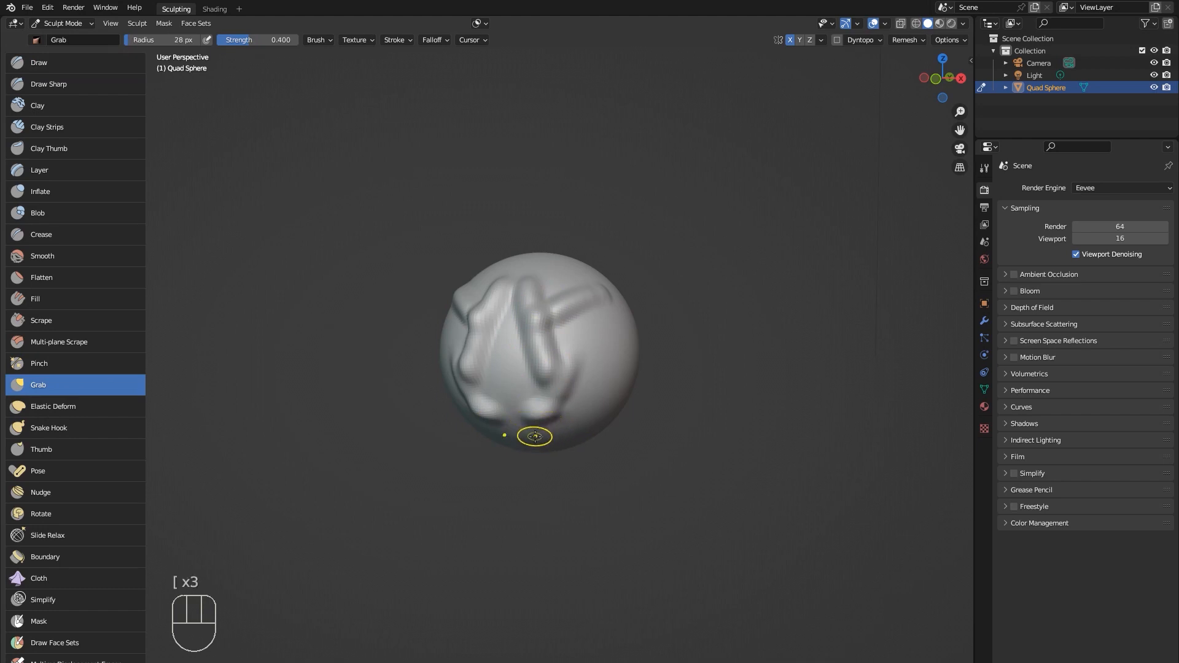
key(bracketright)
key(bracketright)
key(bracketright)
key(bracketright)
key(bracketright)
key(bracketright)
key(bracketright)
key(bracketright)
key(bracketright)
key(bracketright)
key(bracketright)
key(bracketleft)
key(bracketleft)
key(bracketleft)
key(bracketleft)
key(bracketleft)
key(bracketleft)
key(bracketleft)
key(bracketleft)
key(bracketleft)
key(bracketleft)
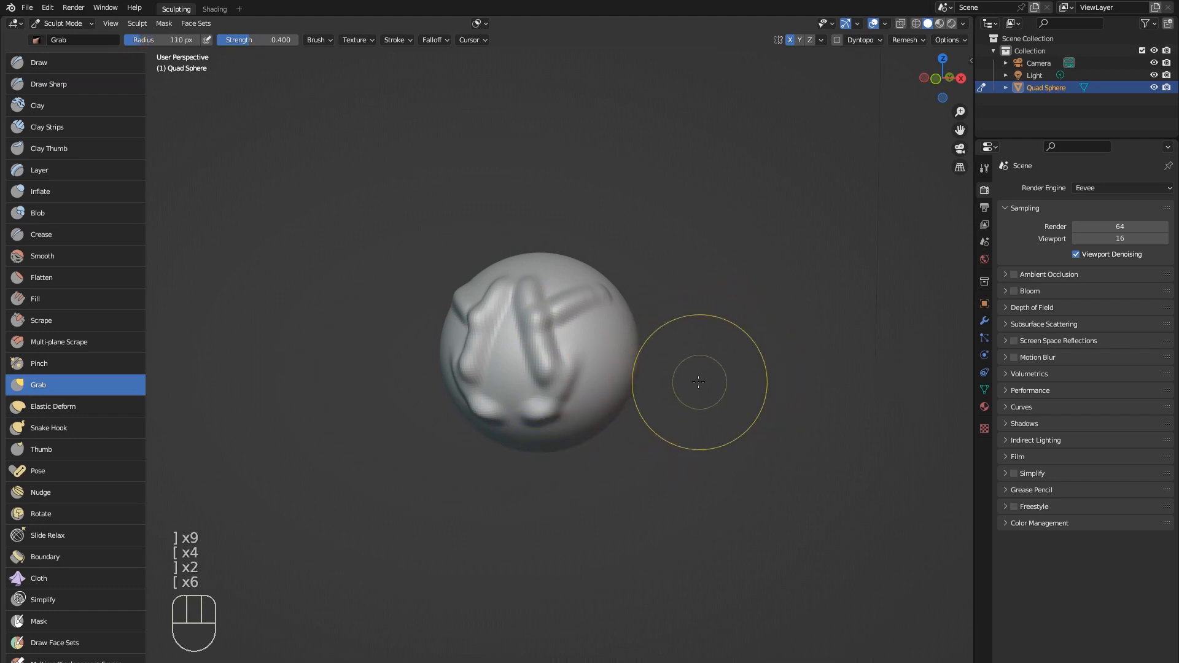
key(bracketright)
key(bracketright)
key(bracketright)
key(bracketright)
key(bracketright)
key(bracketright)
key(bracketright)
key(bracketleft)
key(bracketleft)
key(bracketleft)
key(bracketleft)
key(bracketleft)
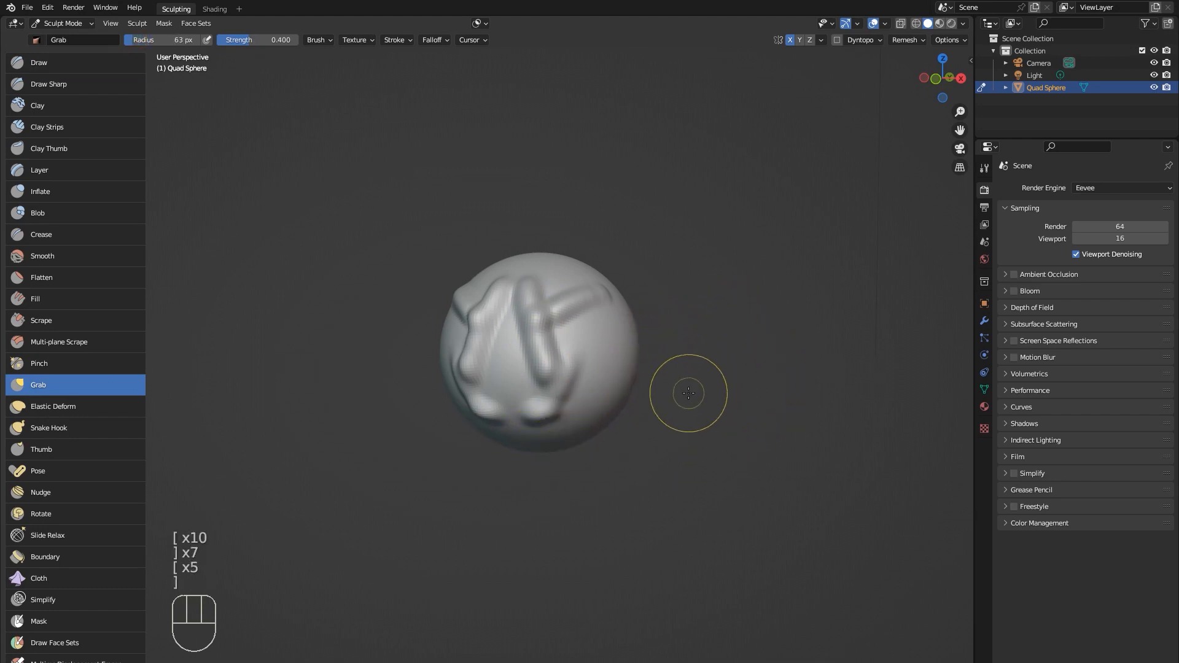
key(bracketright)
key(bracketright)
key(bracketright)
key(bracketright)
key(bracketright)
key(bracketright)
key(bracketright)
key(bracketright)
key(bracketright)
key(bracketright)
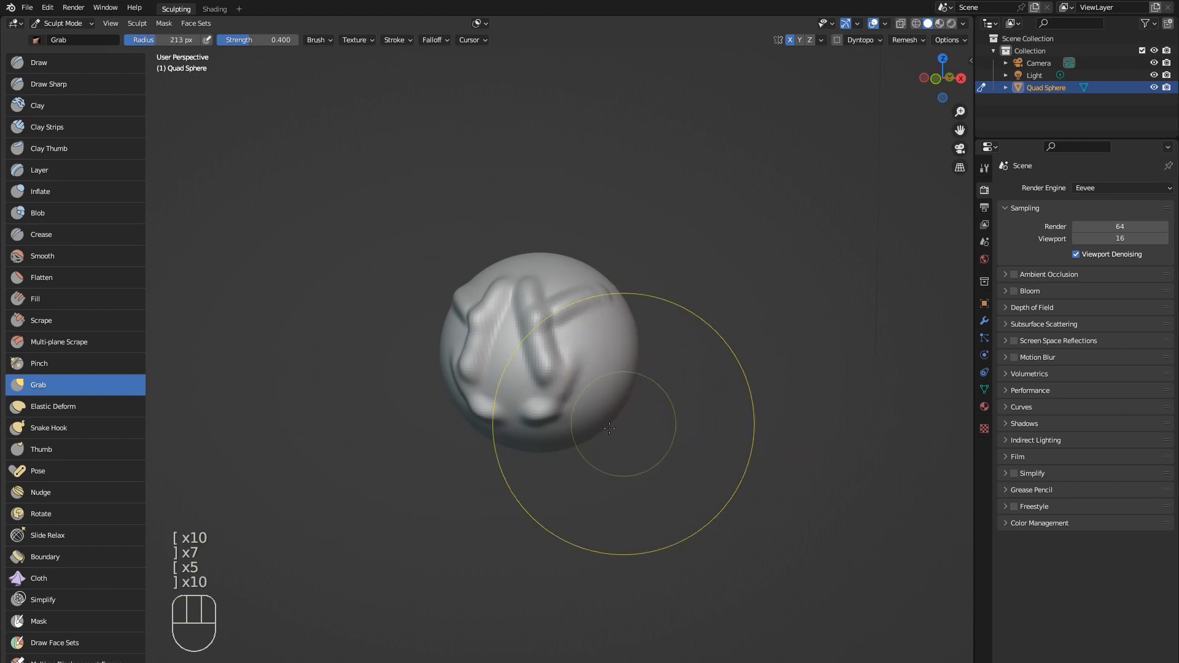
Pull the sphere's underside downward with the Grab brush and smooth away the raised strokes on its front.
drag(509, 430, 533, 496)
mouse_move(635, 499)
middle_down()
mouse_move(704, 496)
mouse_move(691, 492)
middle_up()
mouse_move(503, 350)
shift+mouse_down()
mouse_move(521, 327)
mouse_move(523, 345)
mouse_move(510, 332)
mouse_move(528, 344)
mouse_move(467, 440)
shift+mouse_up()
shift+drag(468, 328, 476, 350)
middle_drag(635, 413, 571, 420)
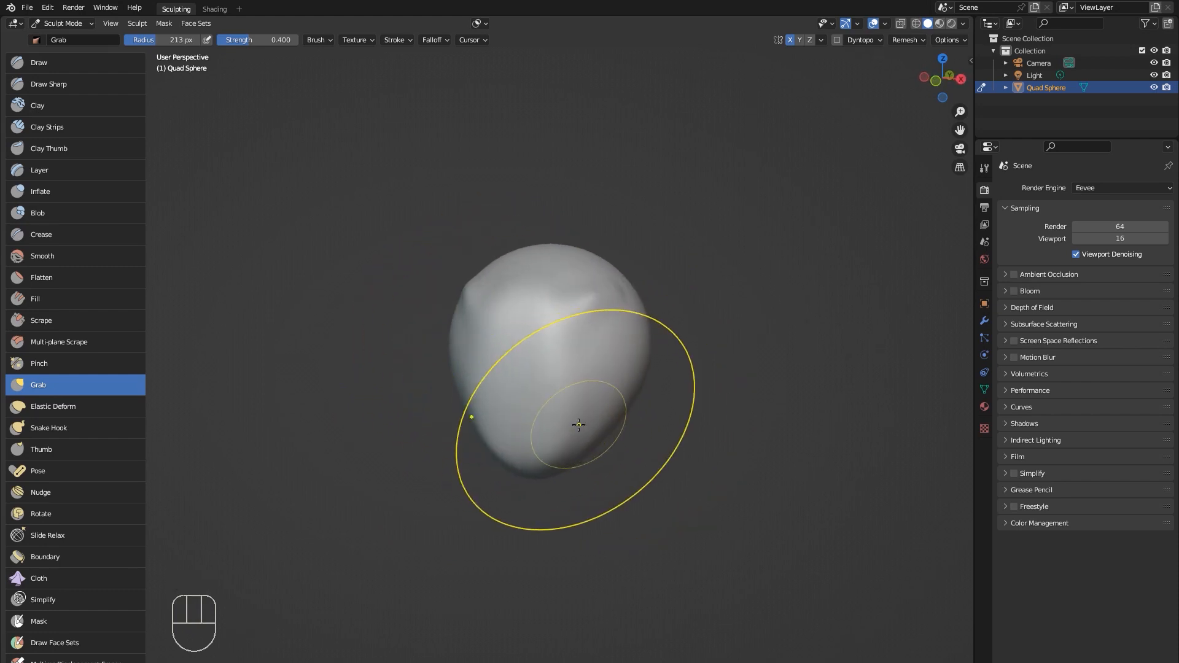
Smooth the front of the form and pull the chin area downward with the Grab brush.
mouse_move(593, 324)
shift+mouse_down()
mouse_move(592, 357)
mouse_move(584, 337)
shift+mouse_up()
mouse_move(584, 337)
middle_down()
mouse_move(558, 398)
mouse_move(584, 413)
mouse_move(515, 317)
middle_up()
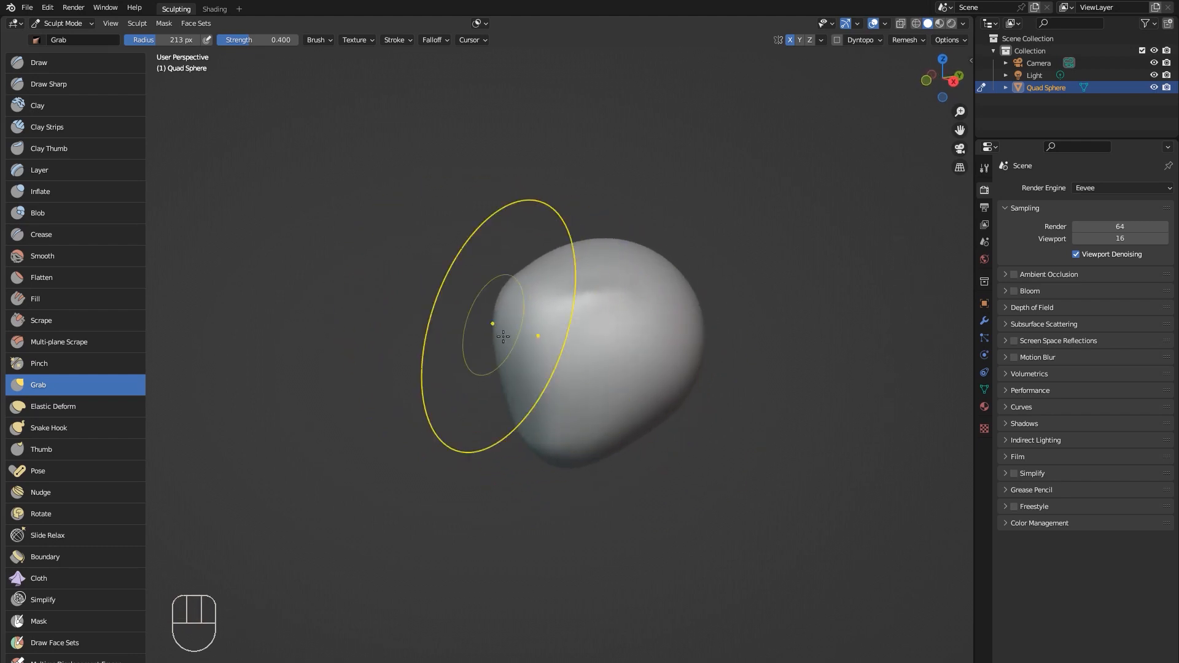
mouse_move(497, 326)
middle_down()
mouse_move(523, 342)
mouse_move(474, 294)
middle_up()
drag(558, 485, 511, 551)
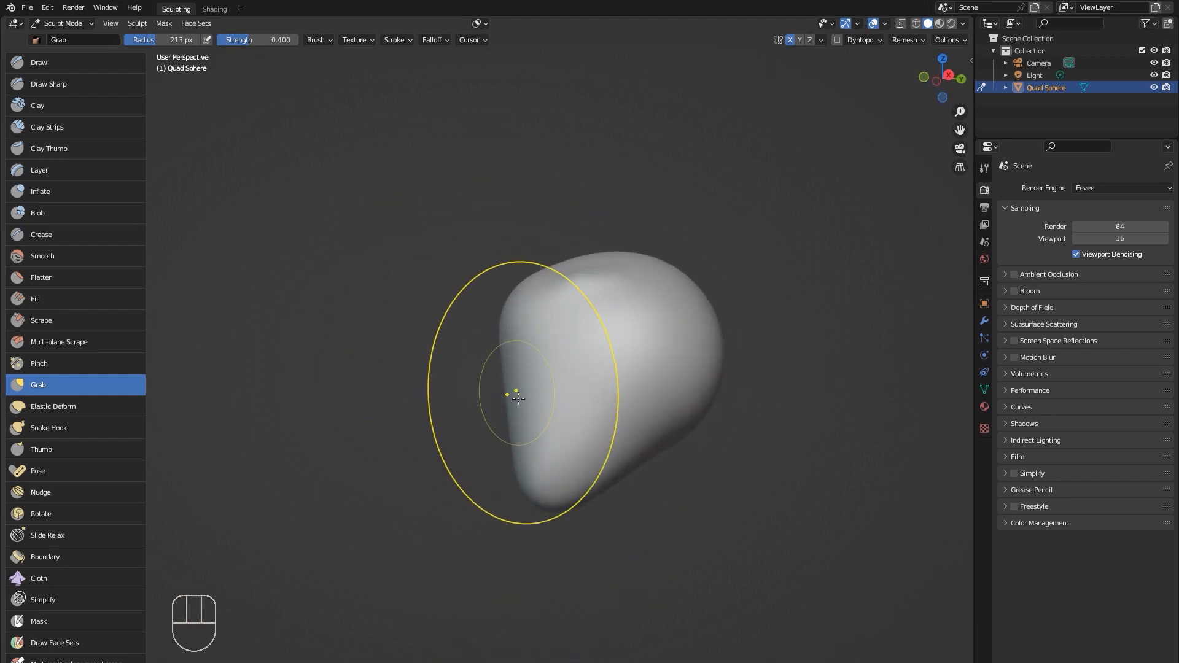
Set the Grab brush radius to about 128 px and pull a neck down from the rear underside of the head.
middle_drag(687, 278, 734, 471)
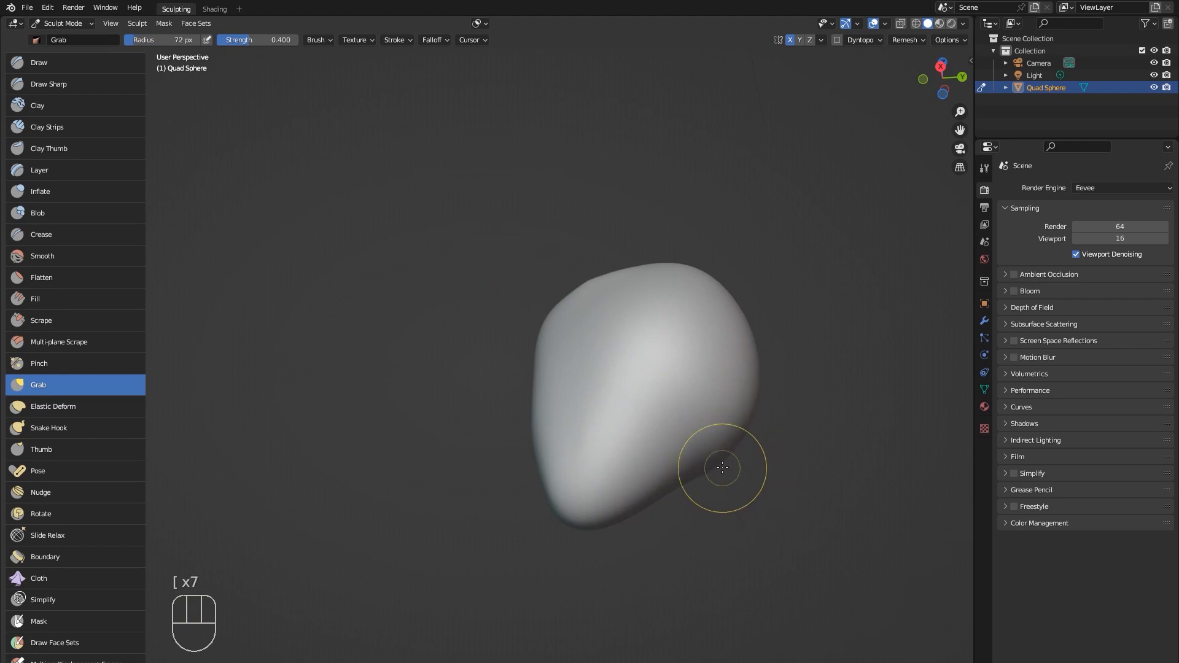
middle_drag(721, 477, 708, 474)
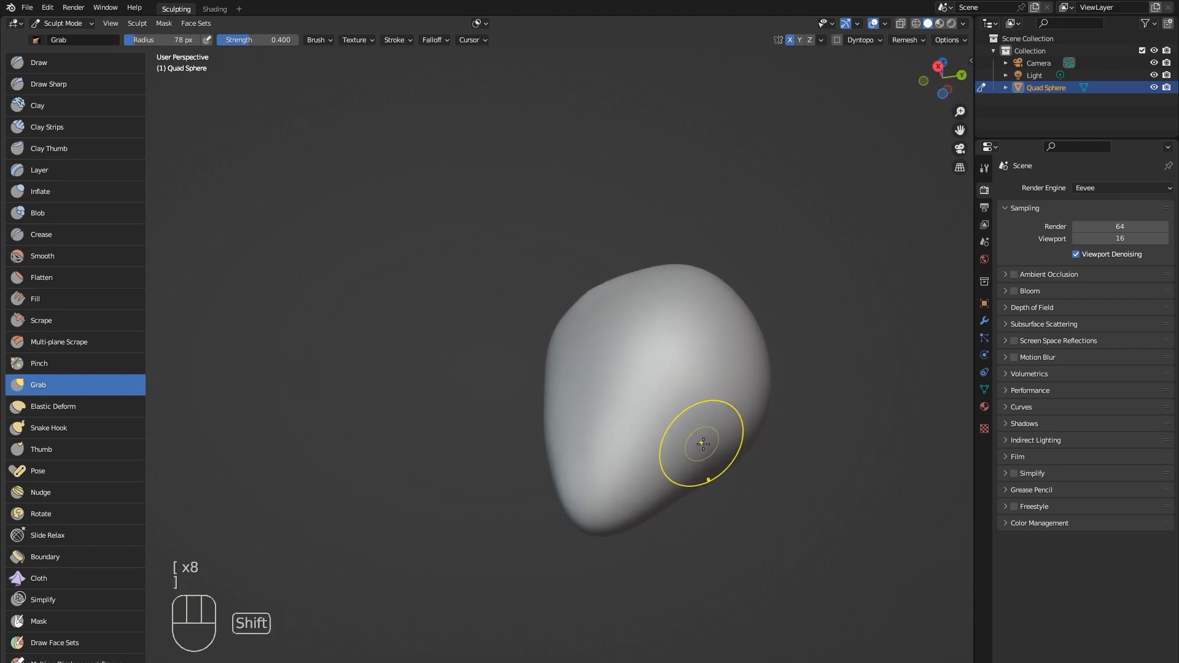
middle_drag(760, 548, 705, 453)
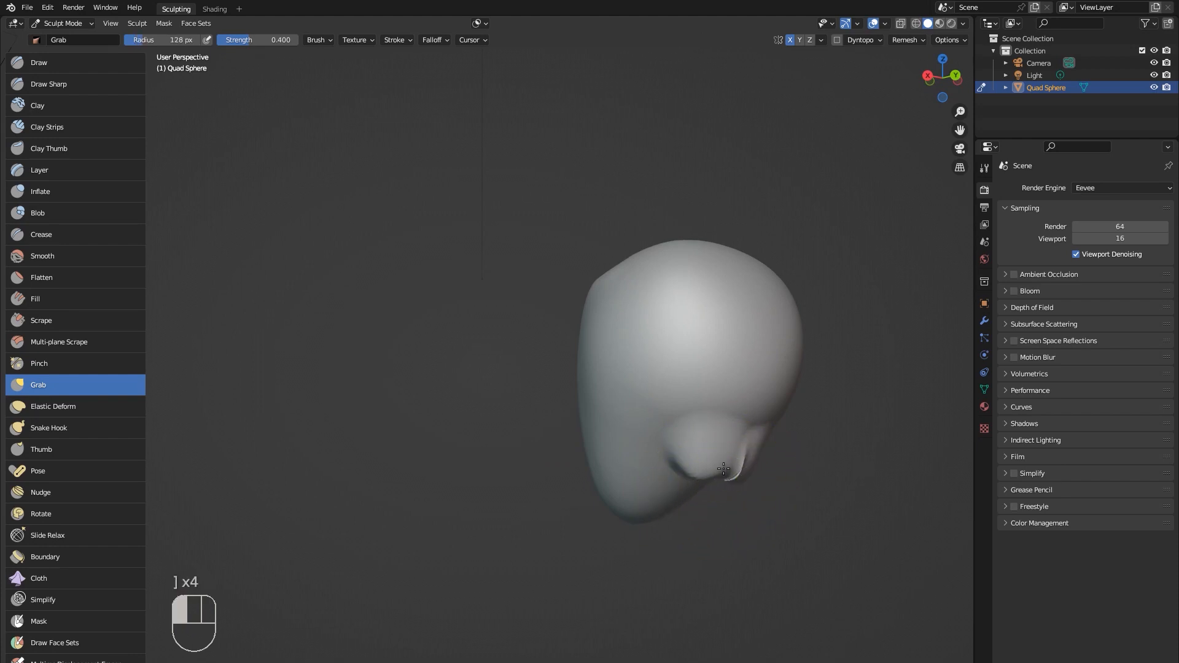
drag(723, 469, 720, 515)
drag(677, 482, 664, 540)
middle_drag(654, 568, 700, 562)
drag(669, 504, 682, 542)
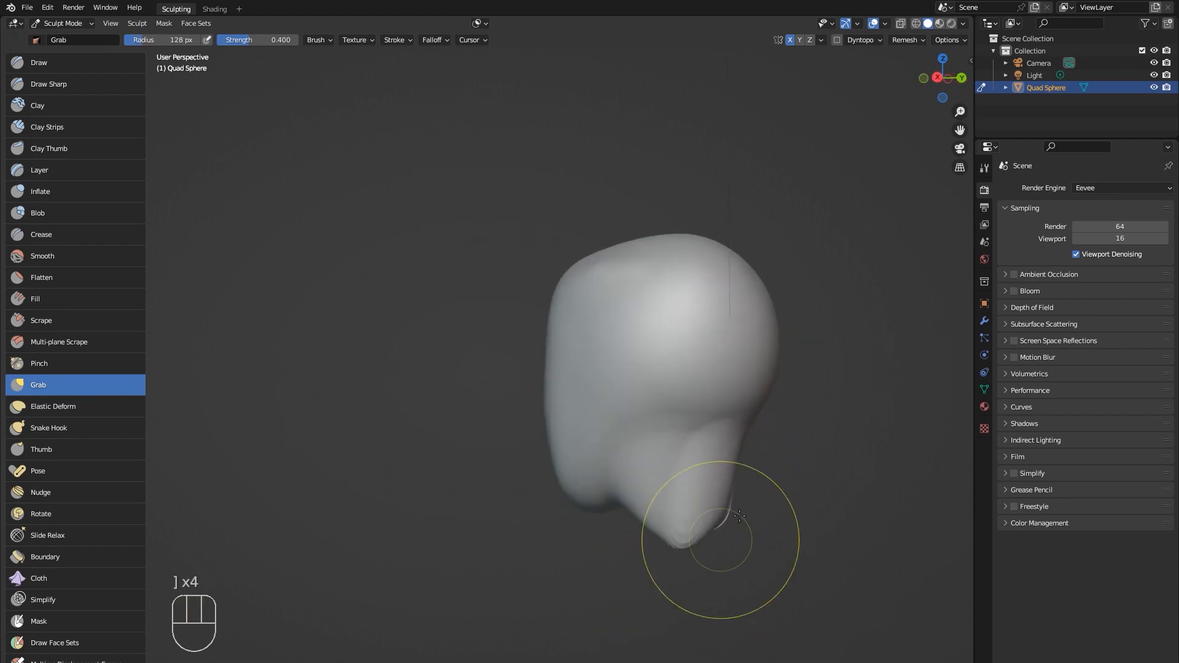
Lengthen the neck downward and pull its back edge outward with the Grab brush.
drag(729, 492, 761, 514)
middle_drag(775, 509, 706, 496)
drag(766, 492, 785, 536)
middle_drag(786, 537, 684, 518)
drag(684, 518, 626, 639)
middle_drag(626, 638, 711, 534)
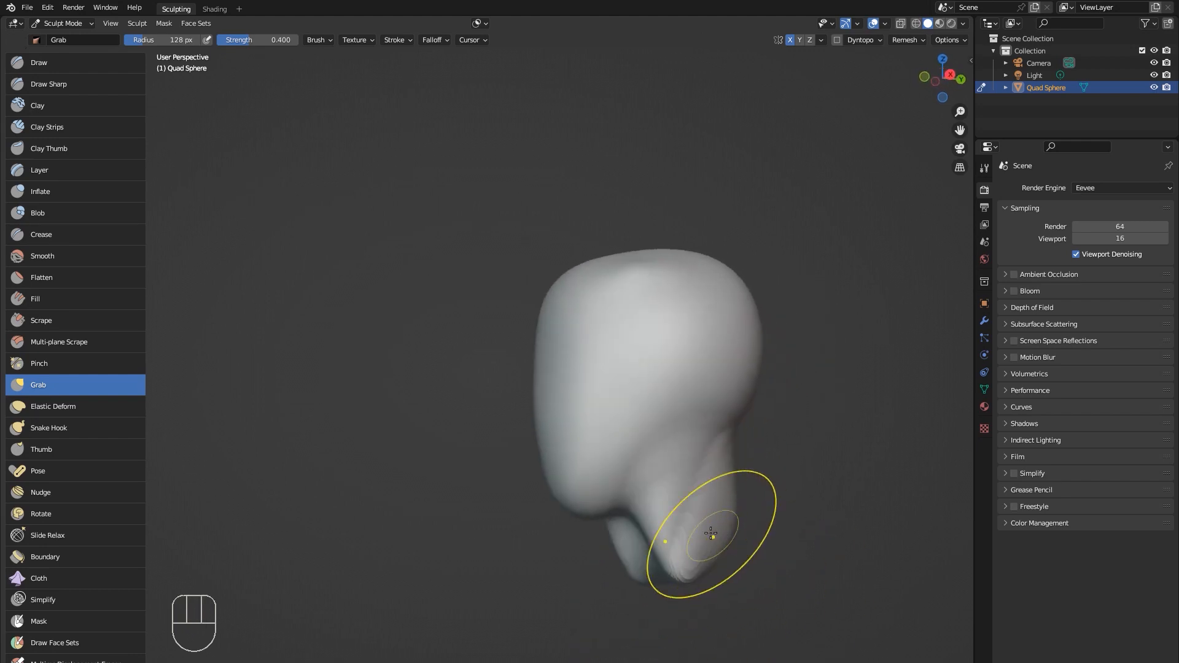
Fill out the lower end of the neck and pull the chin forward.
drag(710, 534, 721, 546)
middle_drag(721, 546, 742, 556)
drag(626, 551, 619, 587)
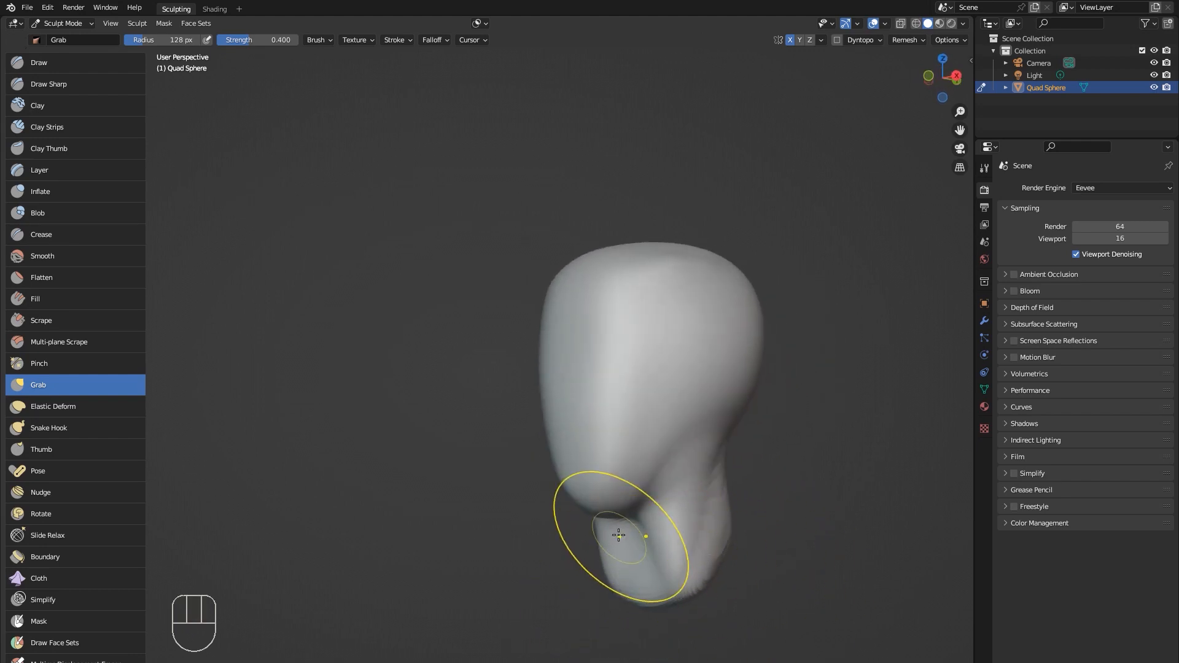
middle_drag(619, 535, 605, 526)
drag(570, 514, 531, 507)
drag(530, 436, 527, 437)
Push in the cheeks, enlarge the Grab brush to about 174 px and draw the brow outward.
middle_drag(530, 415, 664, 479)
mouse_move(457, 367)
mouse_down()
mouse_move(429, 358)
mouse_move(382, 374)
mouse_up()
key(bracketright)
key(bracketright)
key(bracketright)
middle_drag(528, 423, 602, 388)
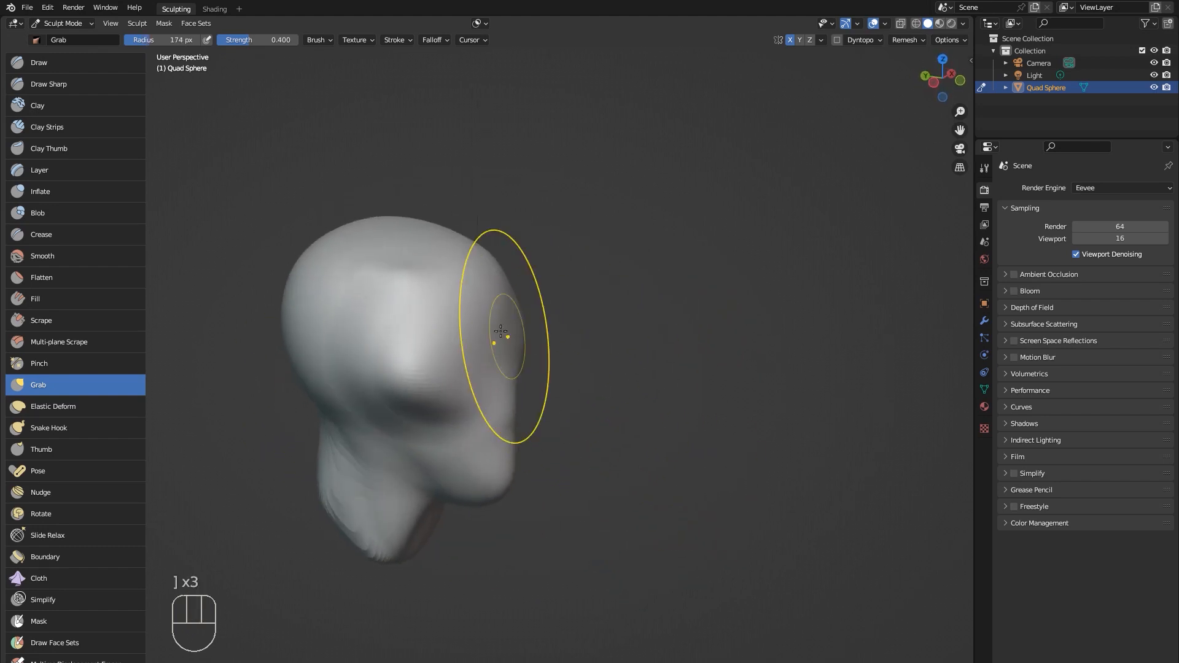
mouse_move(501, 332)
middle_down()
mouse_move(535, 350)
mouse_move(487, 355)
mouse_move(541, 353)
mouse_move(513, 339)
middle_up()
mouse_move(553, 436)
middle_down()
mouse_move(444, 463)
mouse_move(475, 467)
mouse_move(468, 497)
middle_up()
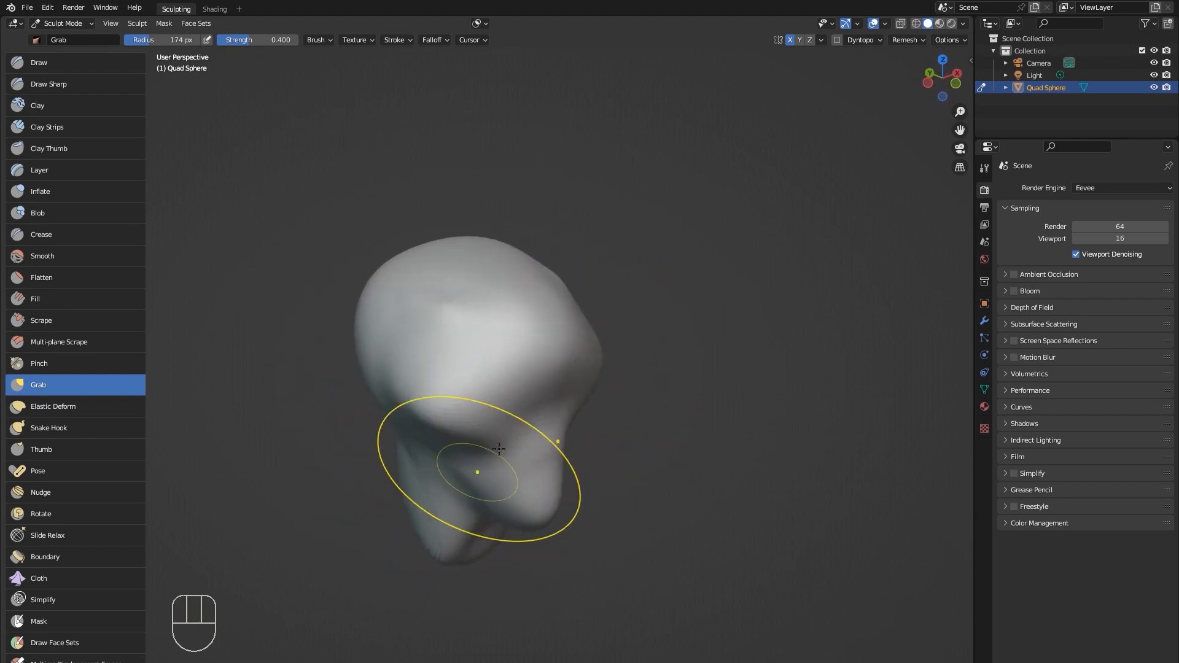
Adjust the front of the neck and pull the back of the skull outward.
middle_drag(553, 390, 564, 500)
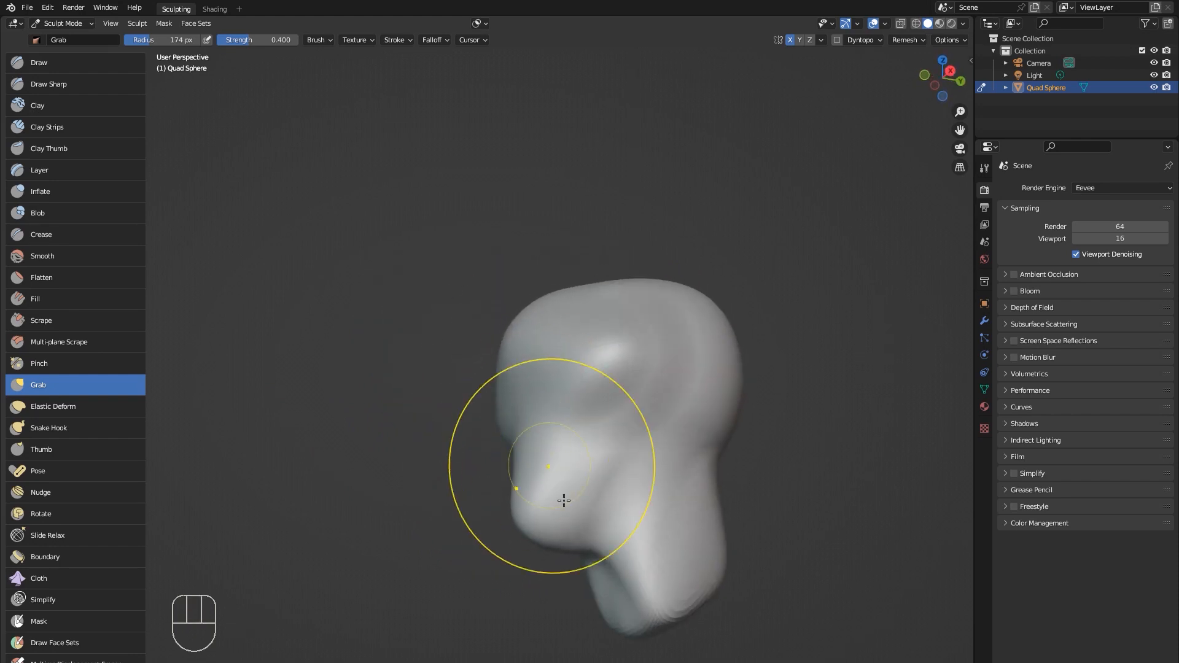
mouse_move(564, 500)
mouse_down()
mouse_move(621, 532)
mouse_move(605, 599)
mouse_move(614, 592)
mouse_up()
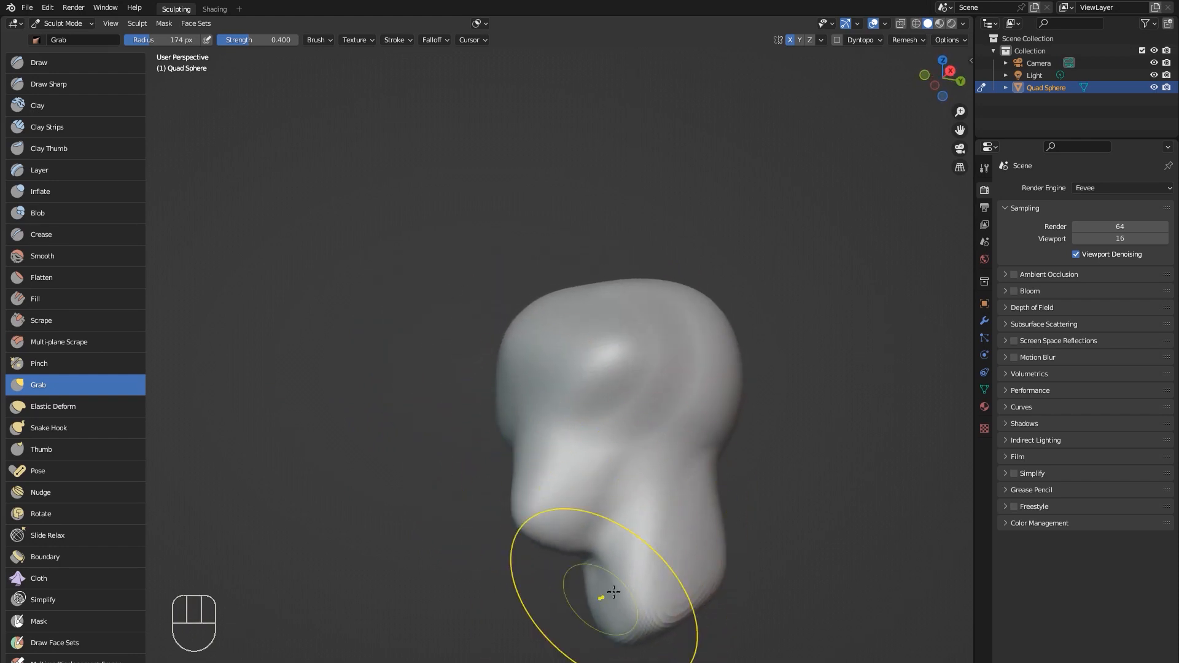
mouse_move(613, 592)
middle_down()
mouse_move(697, 534)
mouse_move(794, 434)
middle_up()
mouse_move(743, 381)
middle_down()
mouse_move(771, 305)
mouse_move(763, 292)
middle_up()
drag(740, 295, 769, 279)
middle_drag(769, 279, 784, 286)
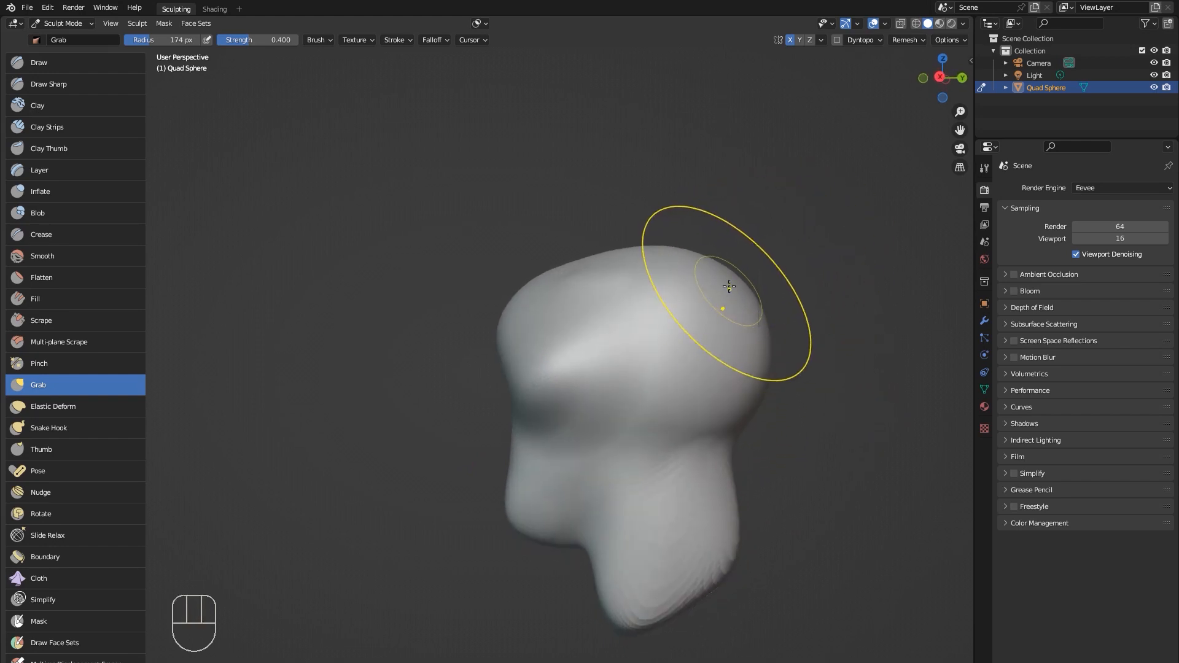
Refine the top of the skull and the side of the face below the brow with the Grab brush.
mouse_move(789, 369)
middle_down()
mouse_move(745, 369)
mouse_move(824, 421)
mouse_move(678, 426)
middle_up()
middle_drag(679, 427, 797, 489)
shift+middle_drag(797, 488, 731, 495)
drag(679, 280, 693, 271)
mouse_move(707, 270)
middle_down()
mouse_move(739, 310)
mouse_move(632, 297)
middle_up()
middle_drag(600, 348, 673, 397)
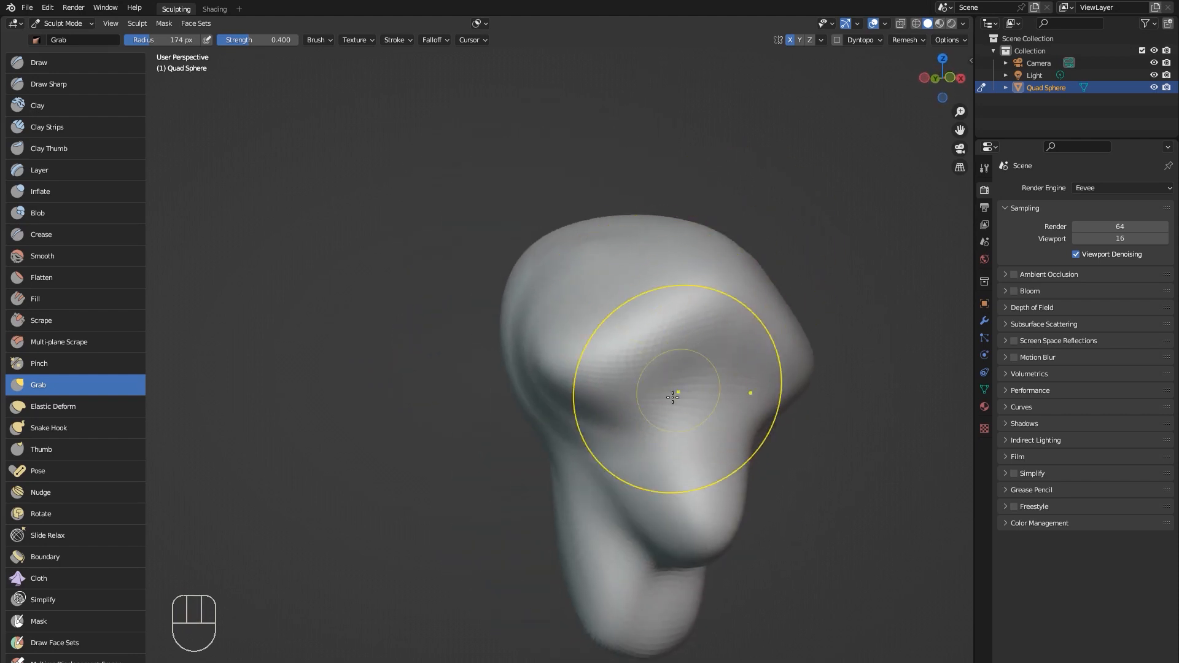
drag(596, 420, 589, 401)
middle_drag(776, 396, 770, 404)
mouse_move(769, 404)
shift+middle_down()
mouse_move(679, 381)
mouse_move(680, 361)
shift+middle_up()
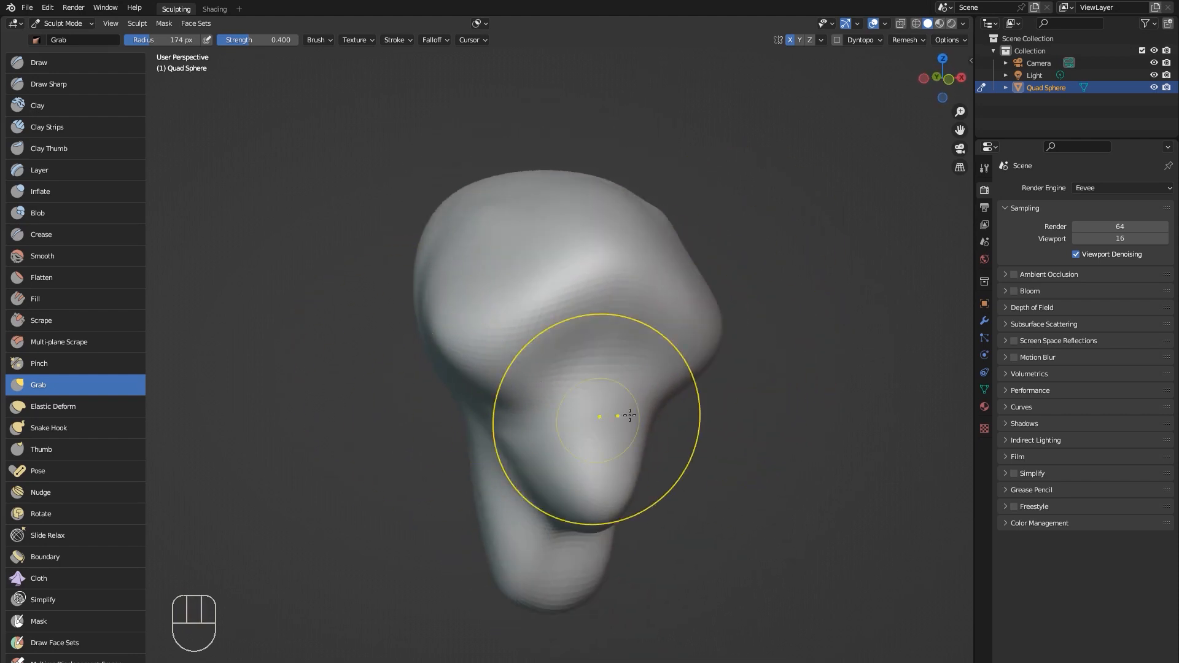
Using the Draw brush at a radius of about 71 px, sculpt the brow ridges, eye sockets, nose and mouth area.
click(73, 61)
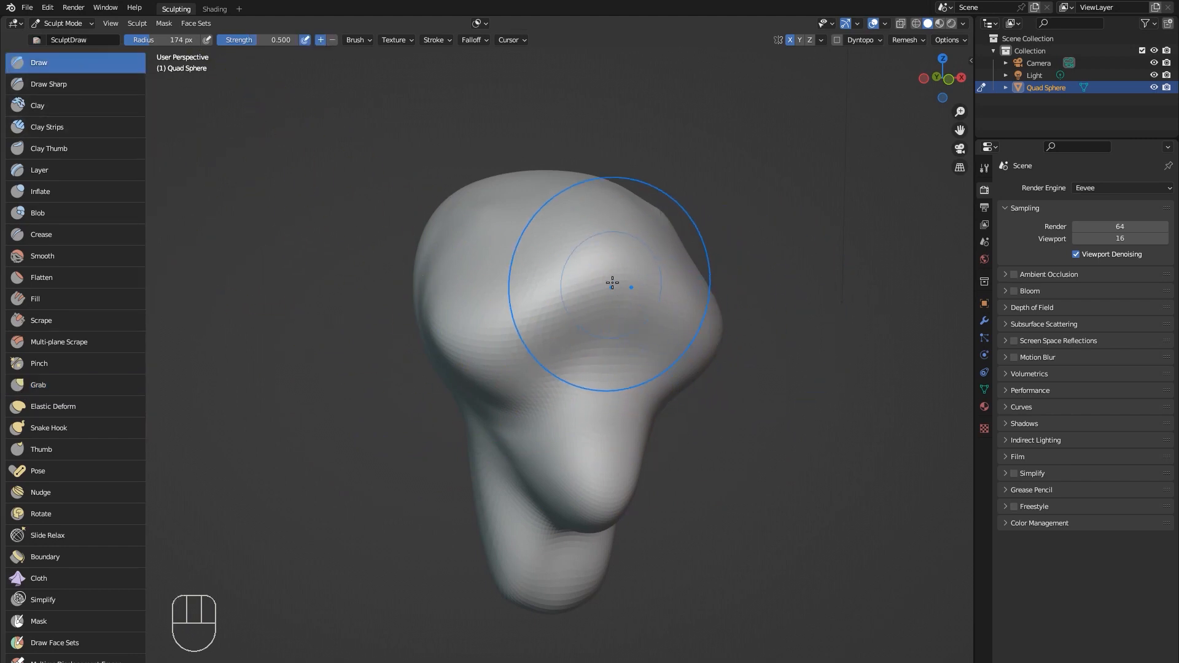
key(bracketright)
key(bracketleft)
key(bracketright)
key(bracketleft)
key(bracketleft)
key(bracketleft)
key(bracketleft)
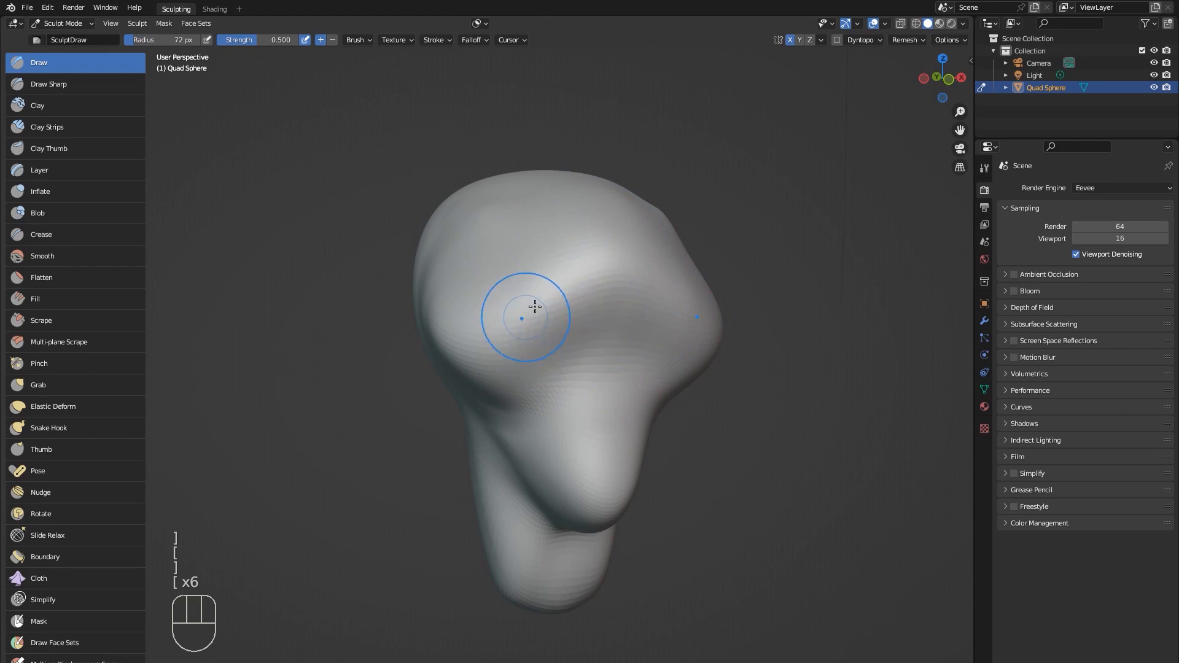
key(bracketright)
mouse_move(510, 296)
mouse_down()
mouse_move(578, 322)
mouse_move(613, 358)
mouse_move(595, 377)
mouse_move(610, 393)
mouse_up()
mouse_move(539, 469)
middle_down()
mouse_move(710, 453)
mouse_move(676, 446)
middle_up()
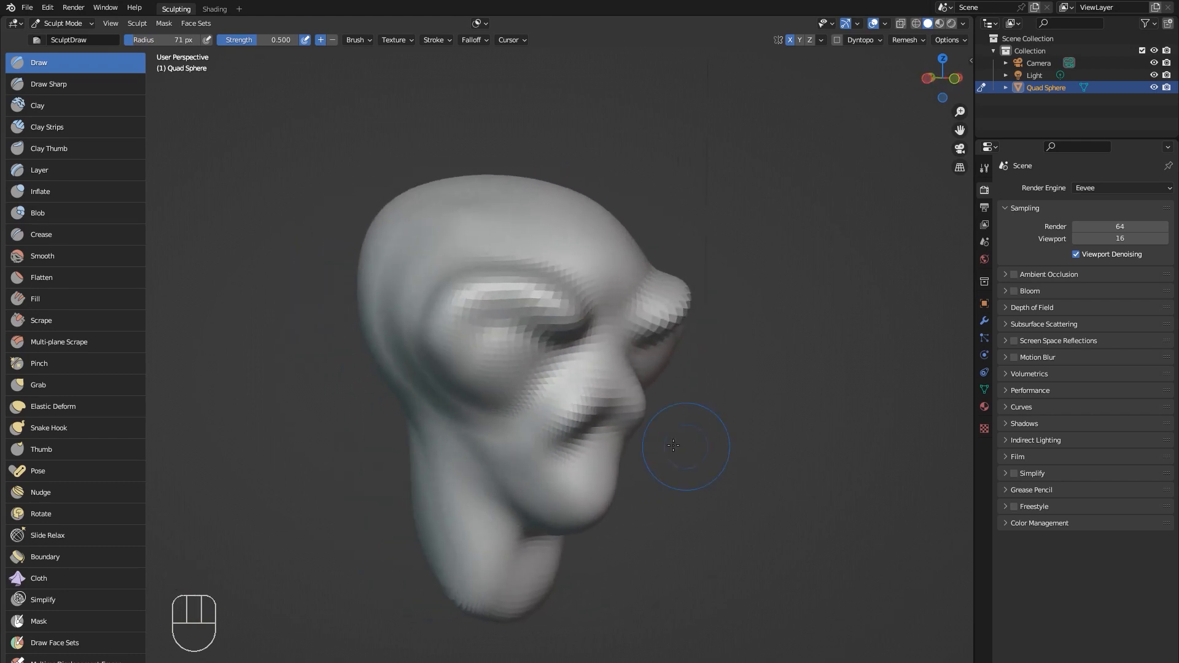
Add a curved ridge on the side of the head, then enlarge the brush to about 171 px and smooth the face.
middle_drag(510, 349, 551, 370)
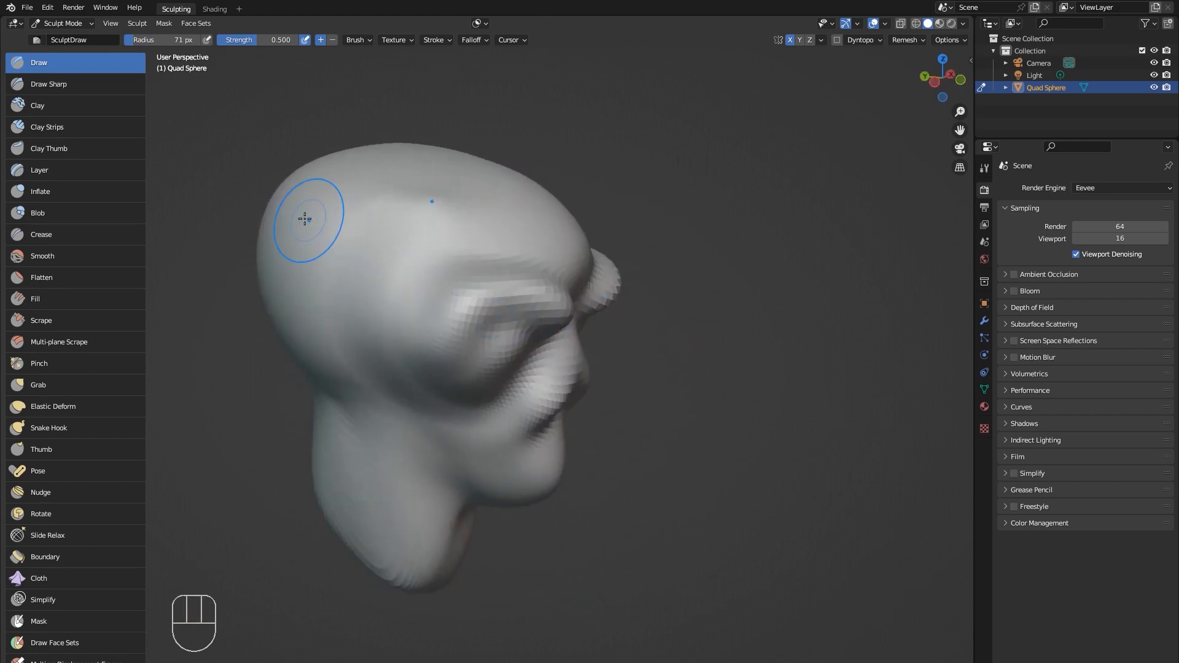
middle_drag(355, 229, 455, 223)
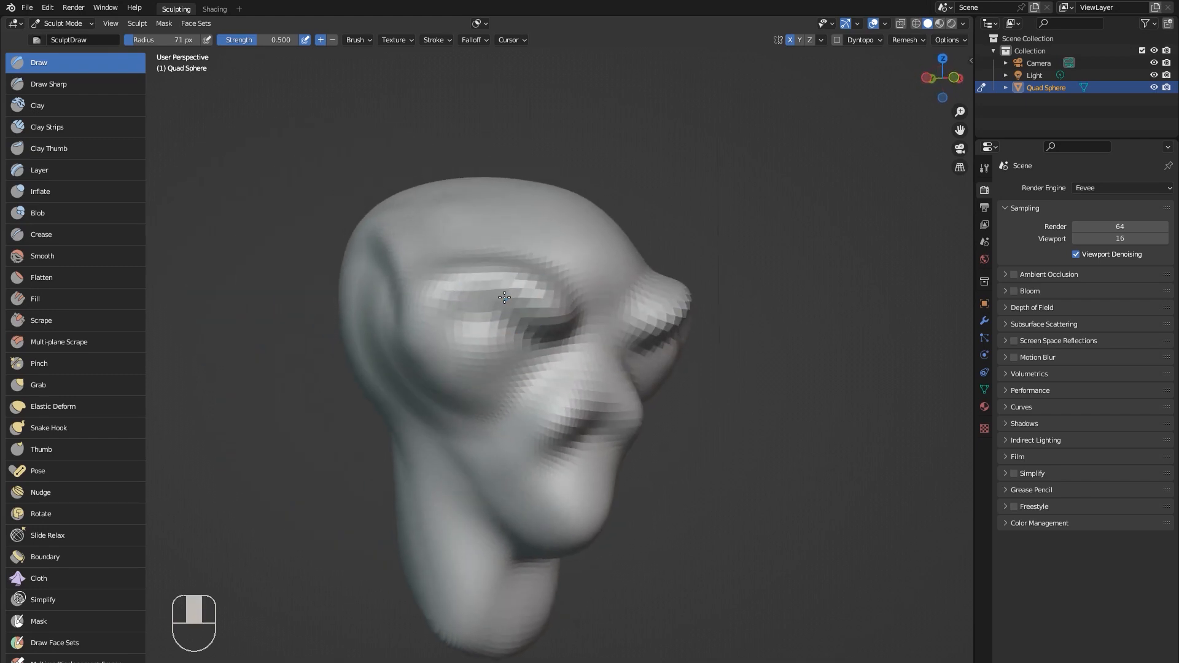
key(bracketright)
key(bracketright)
key(bracketright)
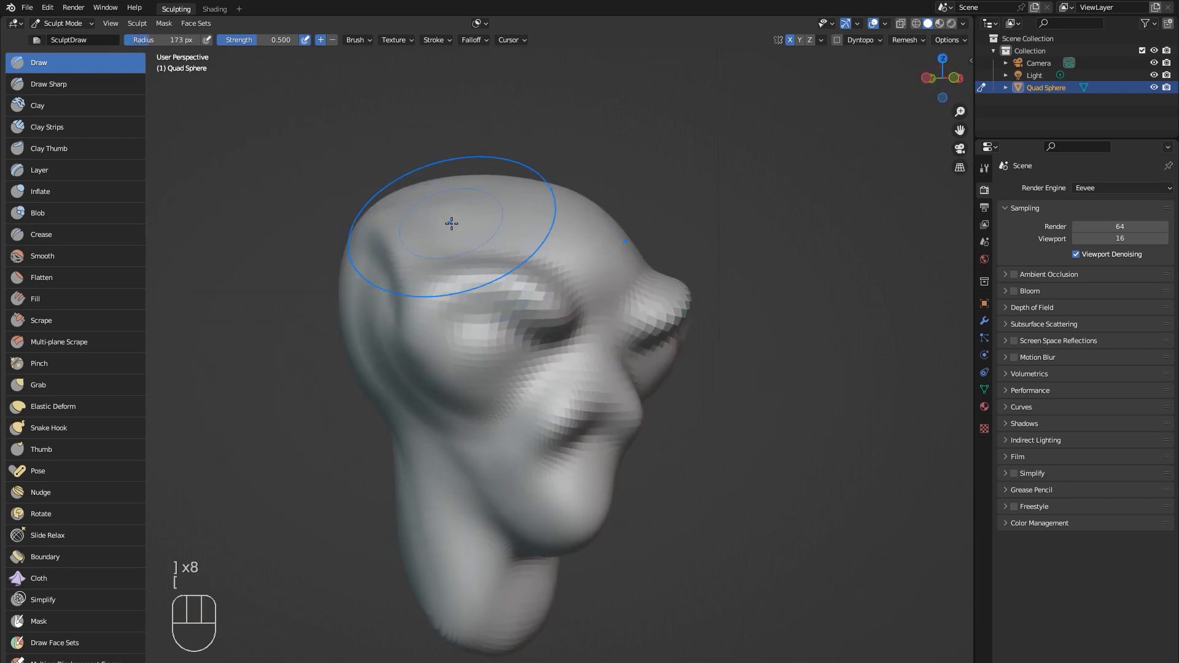
key(bracketleft)
key(bracketright)
key(bracketleft)
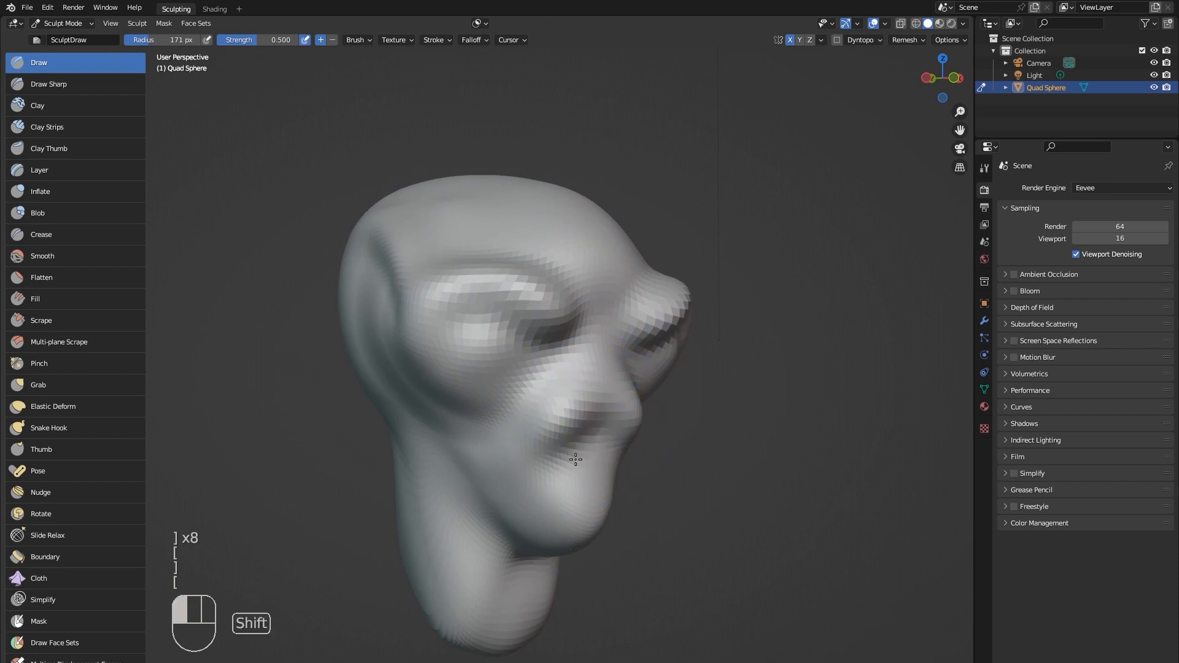
mouse_move(574, 448)
middle_down()
mouse_move(550, 528)
mouse_move(714, 405)
middle_up()
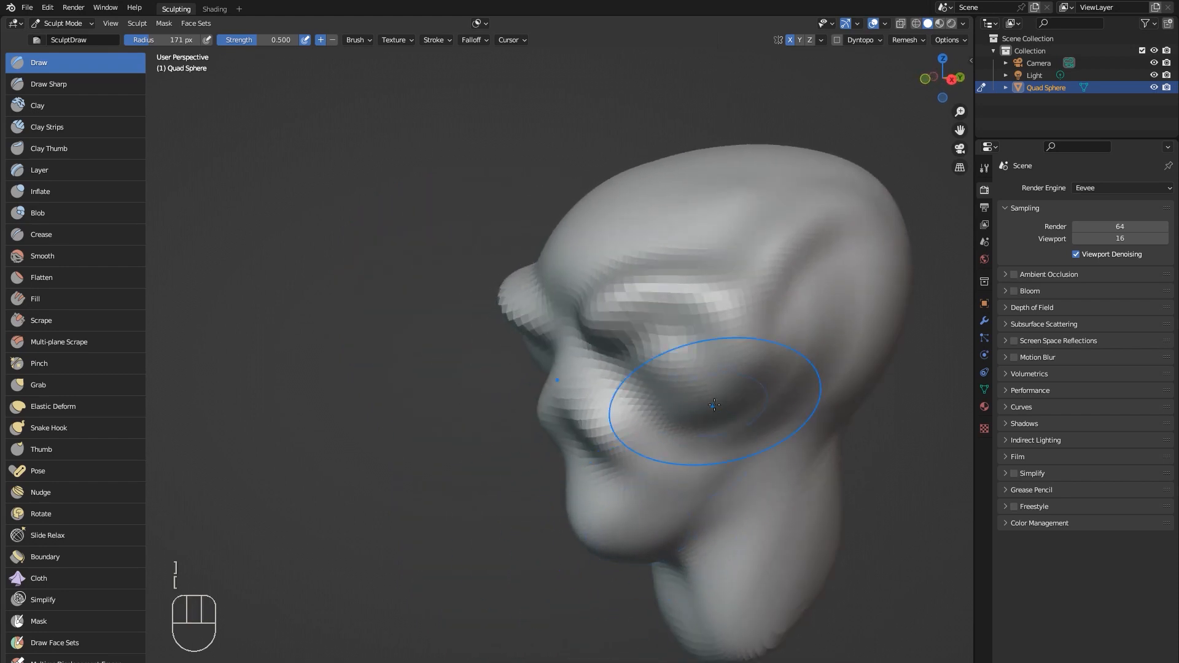
Switch to the Grab brush and pull the base of the neck down and outward to suggest the shoulders.
click(56, 385)
mouse_move(776, 508)
ctrl+middle_down()
mouse_move(769, 478)
mouse_move(799, 651)
ctrl+middle_up()
mouse_move(679, 499)
middle_down()
mouse_move(662, 439)
mouse_move(644, 460)
middle_up()
mouse_move(699, 487)
middle_down()
mouse_move(611, 518)
mouse_move(608, 500)
mouse_move(597, 506)
middle_up()
drag(554, 542, 528, 550)
middle_drag(541, 549, 568, 568)
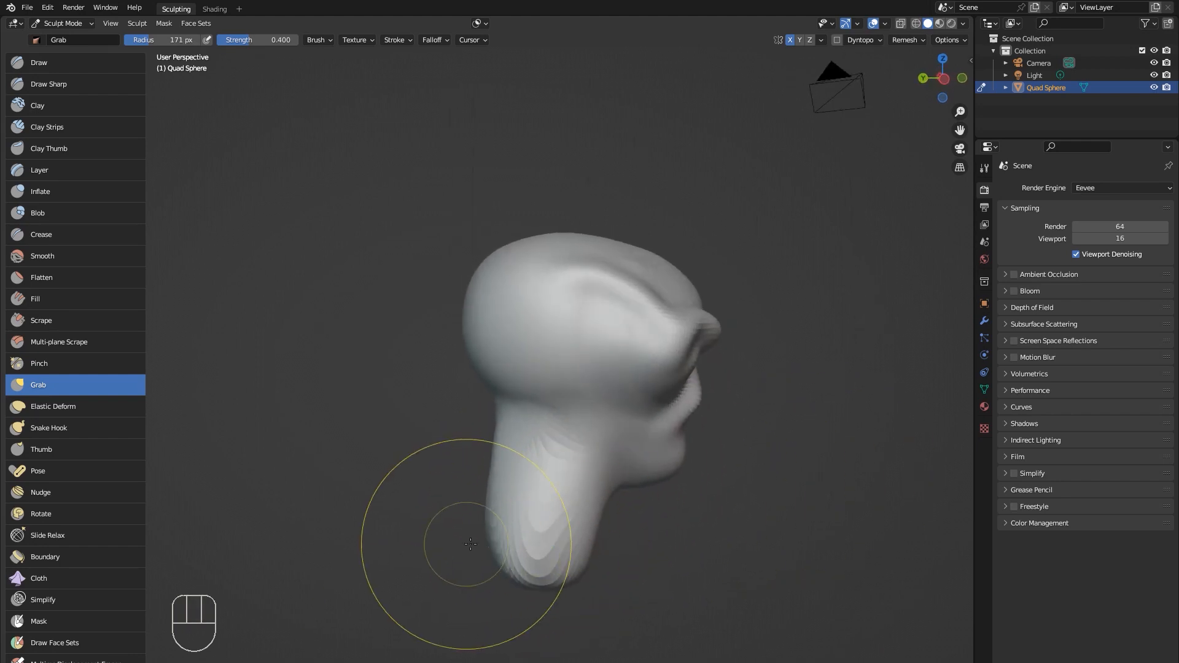
drag(501, 541, 451, 548)
middle_drag(503, 534, 470, 512)
drag(505, 556, 310, 592)
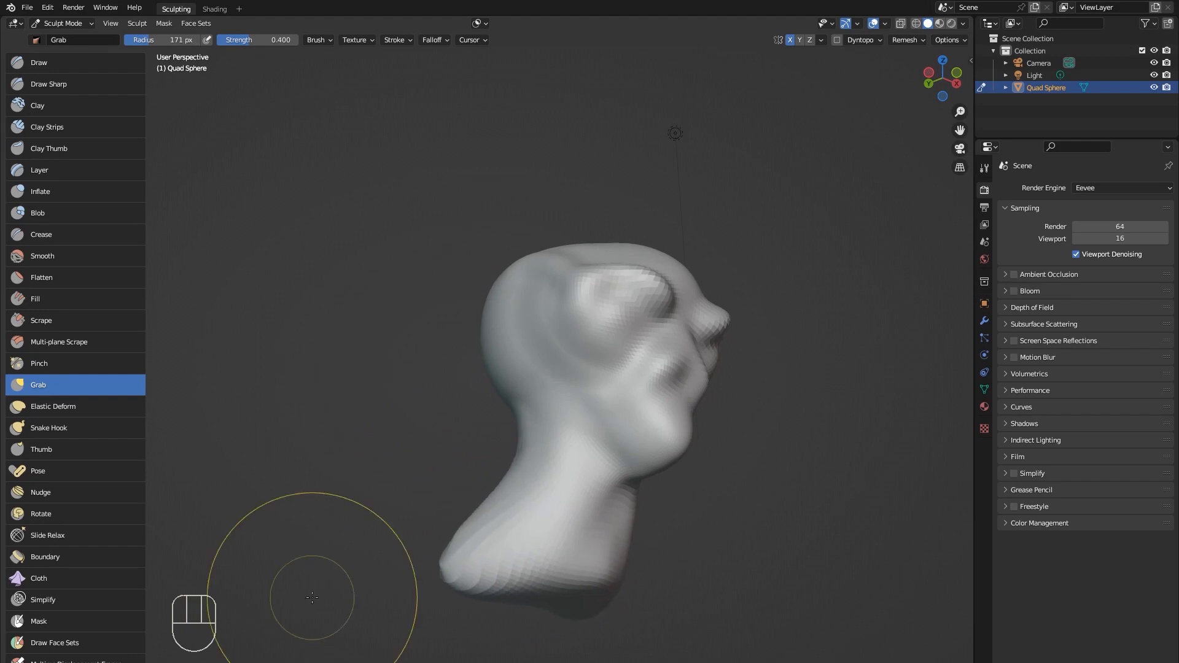
Pull the mouth and chin forward in profile with the Grab brush.
mouse_move(310, 592)
middle_down()
mouse_move(611, 574)
mouse_move(648, 662)
mouse_move(620, 639)
mouse_move(617, 560)
mouse_move(701, 492)
mouse_move(718, 430)
mouse_move(698, 368)
mouse_move(803, 375)
middle_up()
drag(750, 335, 802, 362)
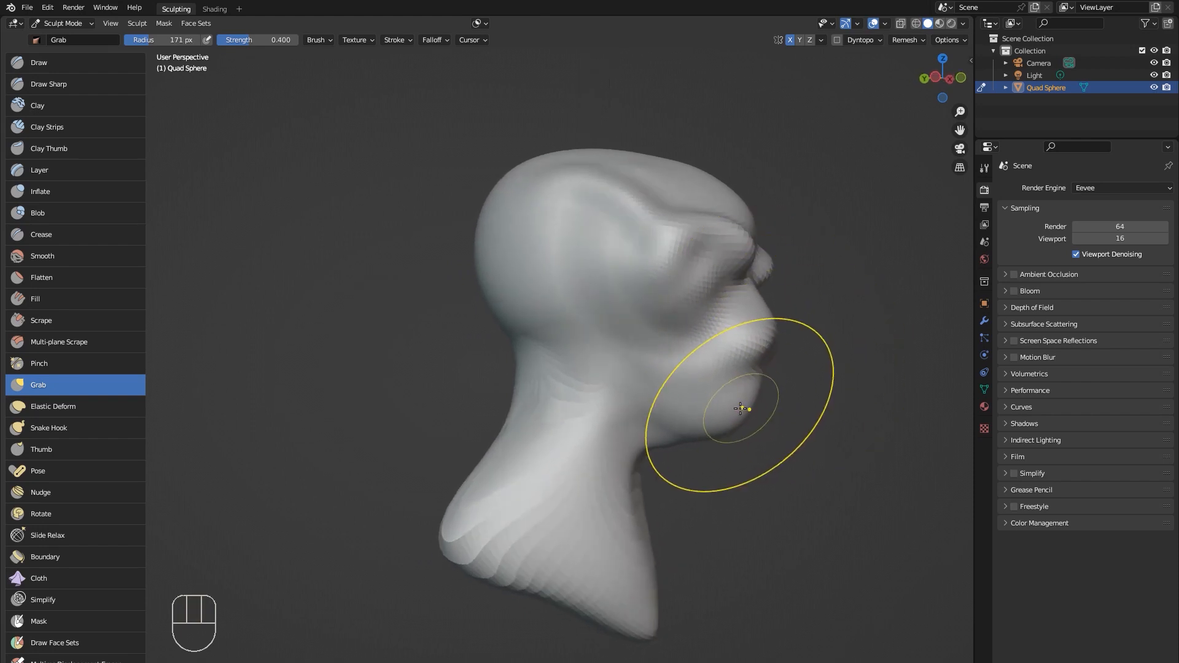
drag(745, 406, 791, 384)
middle_drag(803, 370, 630, 382)
shift+middle_drag(718, 399, 665, 433)
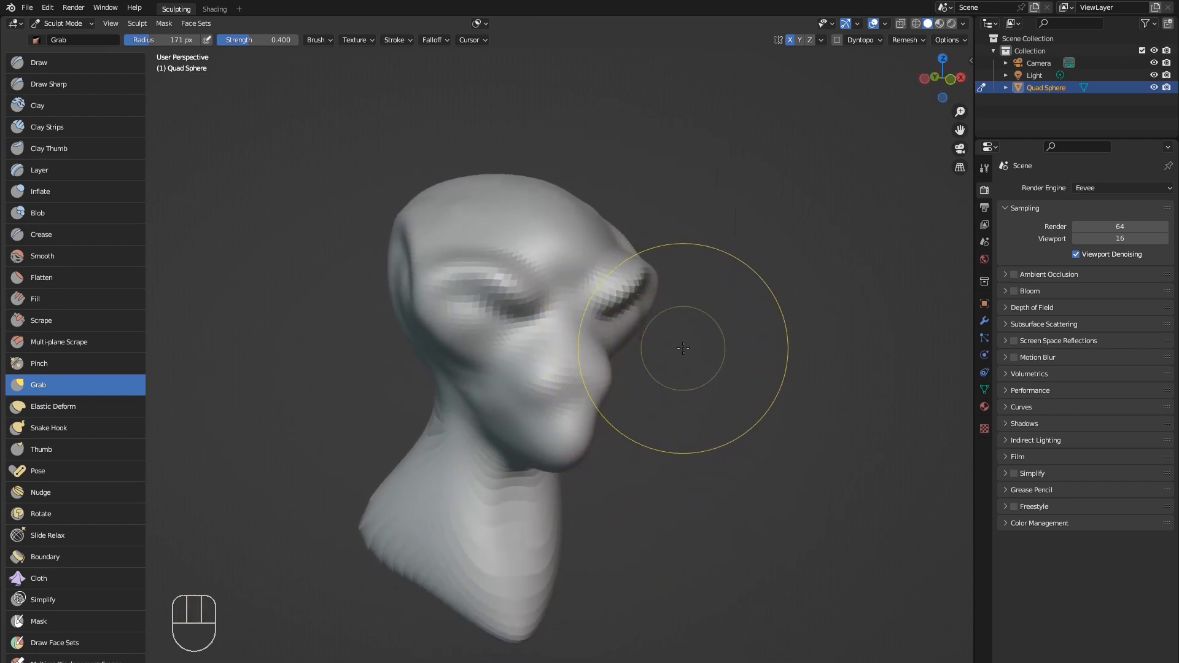
Set the remesh voxel size to about 0.0150 m and voxel-remesh the head.
middle_drag(683, 348, 659, 361)
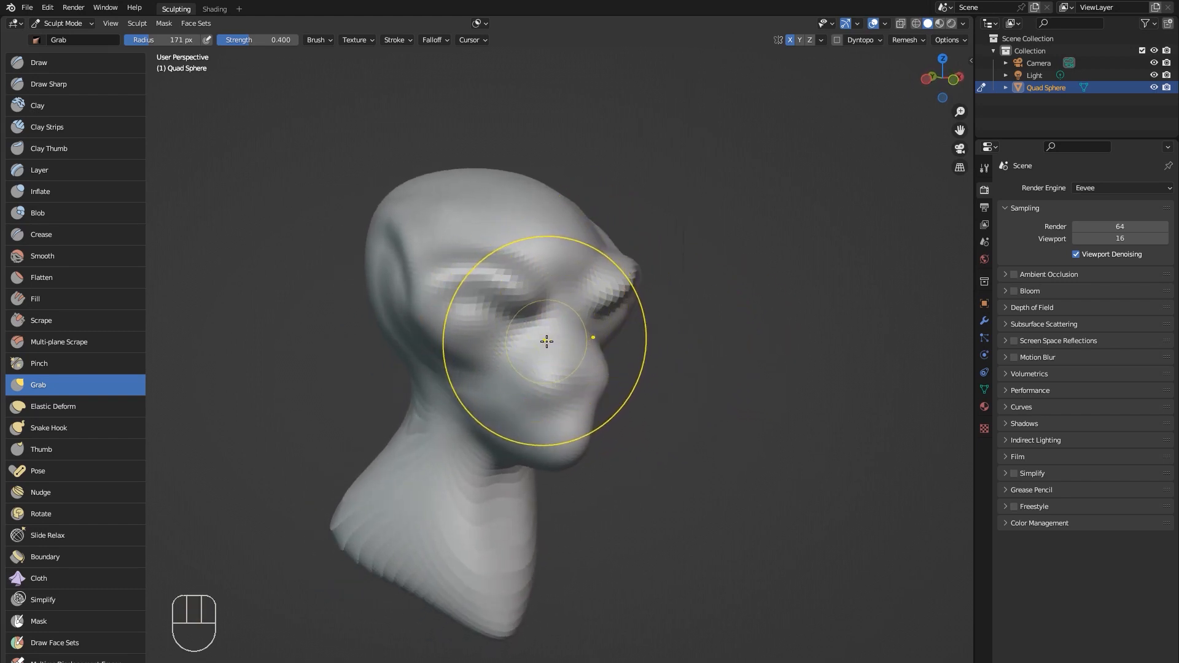
key(r)
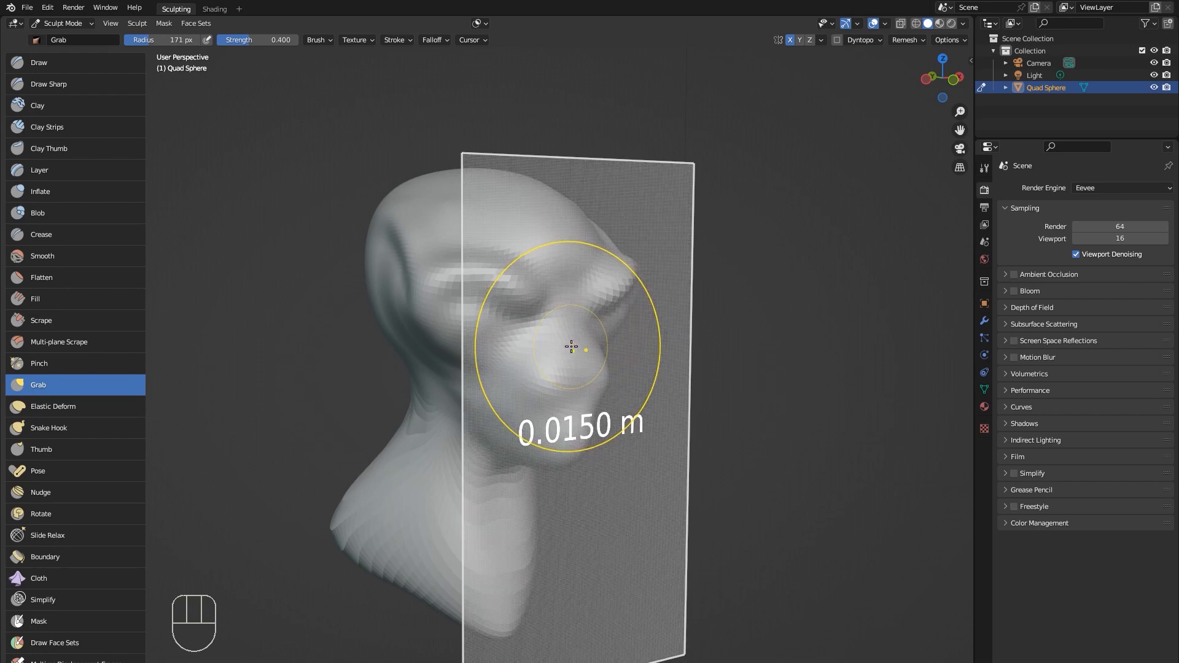
click(572, 344)
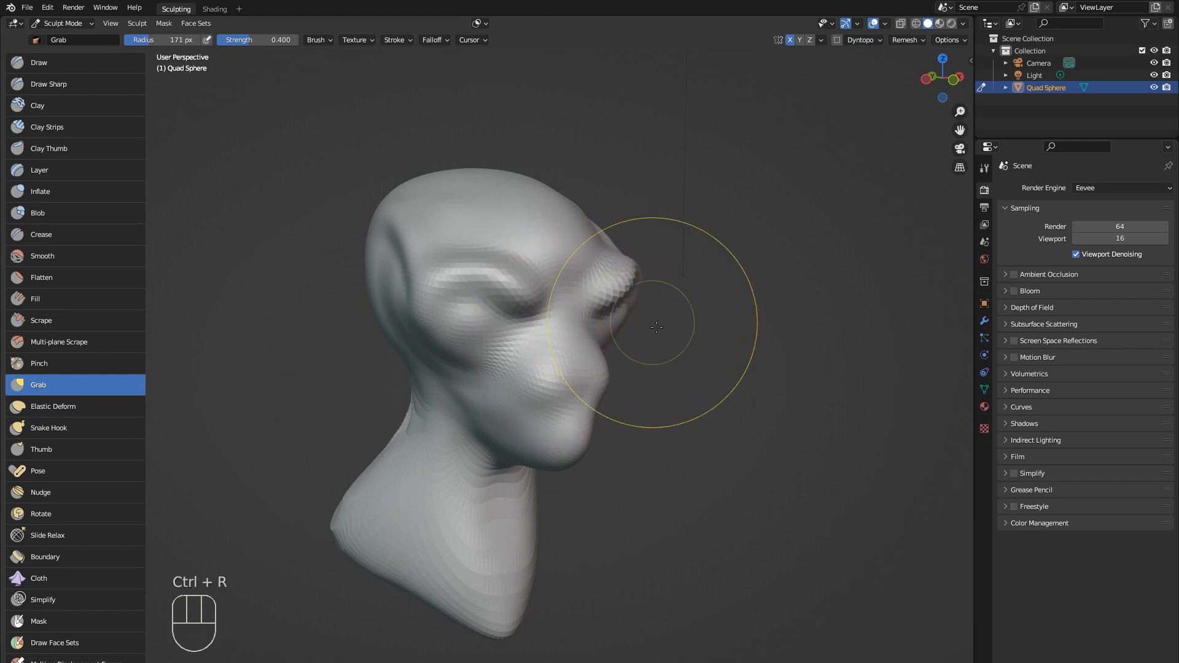
Smooth the blocky surface of the face, neck and shoulders.
middle_drag(632, 303, 500, 276)
mouse_move(490, 307)
mouse_down()
mouse_move(543, 370)
mouse_move(539, 263)
mouse_move(526, 312)
mouse_move(456, 293)
mouse_move(468, 238)
mouse_move(568, 465)
mouse_up()
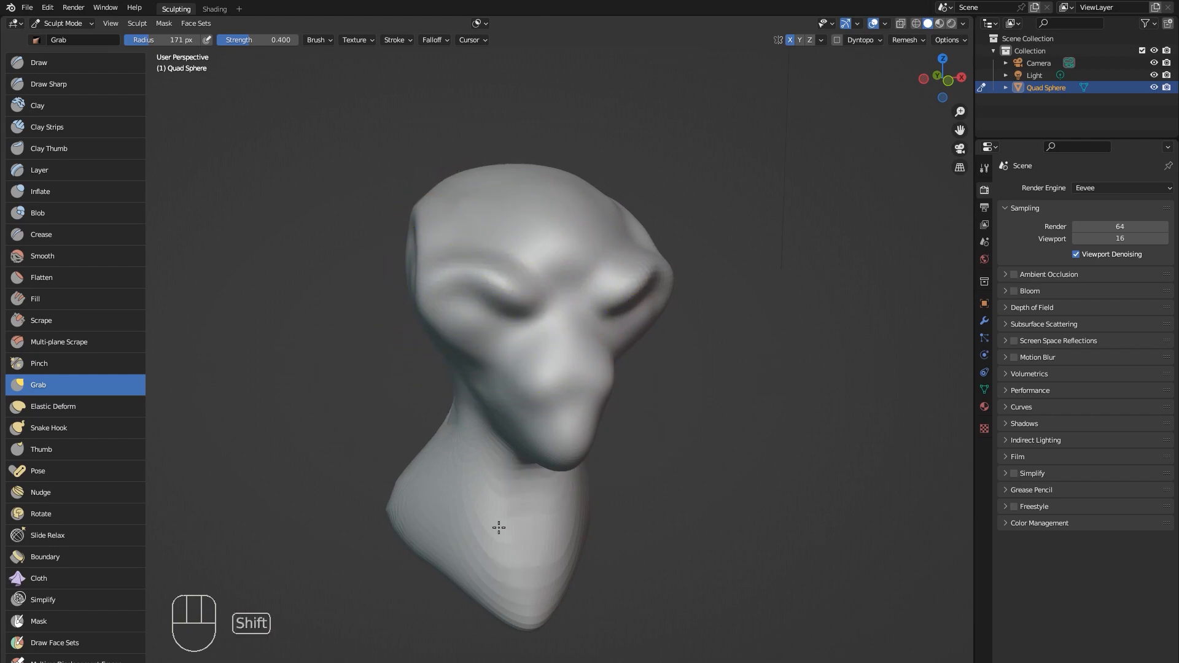
mouse_move(499, 528)
middle_down()
mouse_move(600, 434)
mouse_move(656, 453)
middle_up()
mouse_move(381, 553)
shift+mouse_down()
mouse_move(389, 400)
mouse_move(314, 452)
shift+mouse_up()
middle_drag(357, 517, 461, 477)
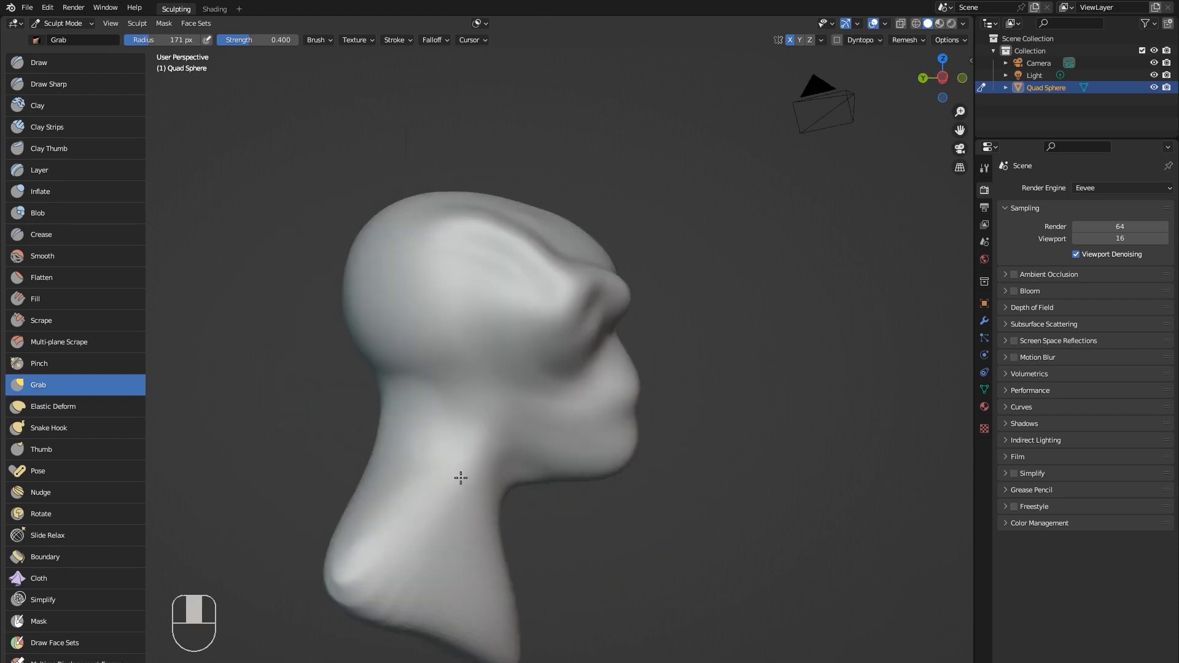
mouse_move(460, 477)
shift+mouse_down()
mouse_move(453, 463)
mouse_move(426, 556)
shift+mouse_up()
middle_drag(427, 555, 724, 412)
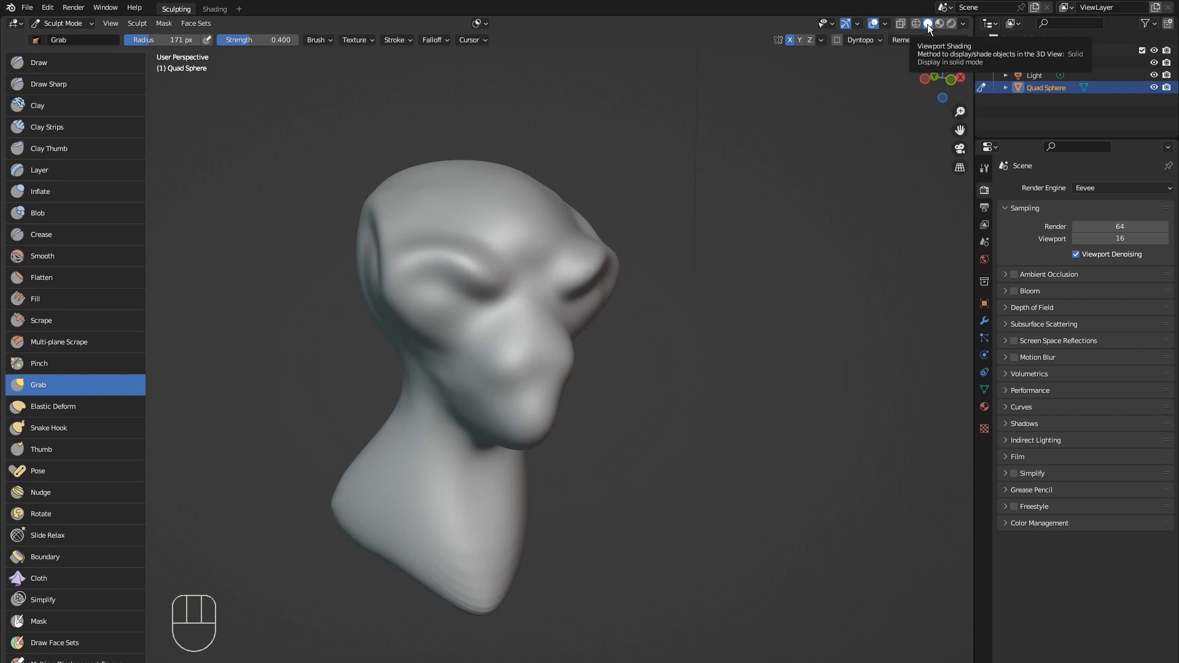
Change the viewport MatCap to the blue-grey metallic one with an orange highlight.
click(963, 24)
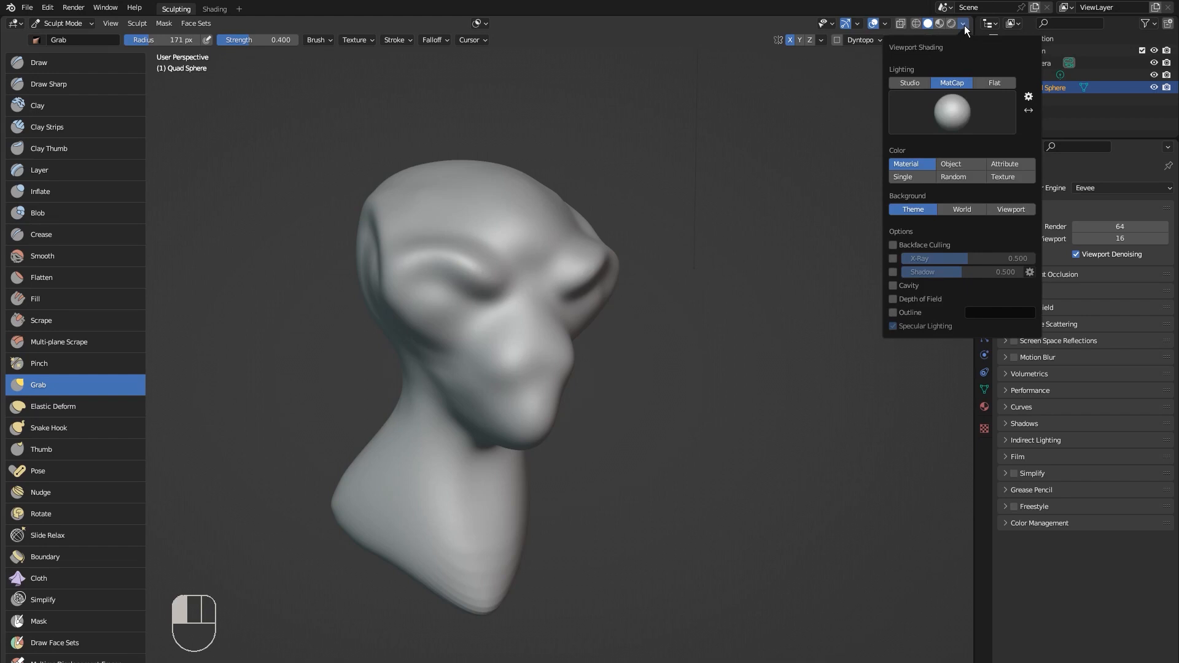
click(955, 108)
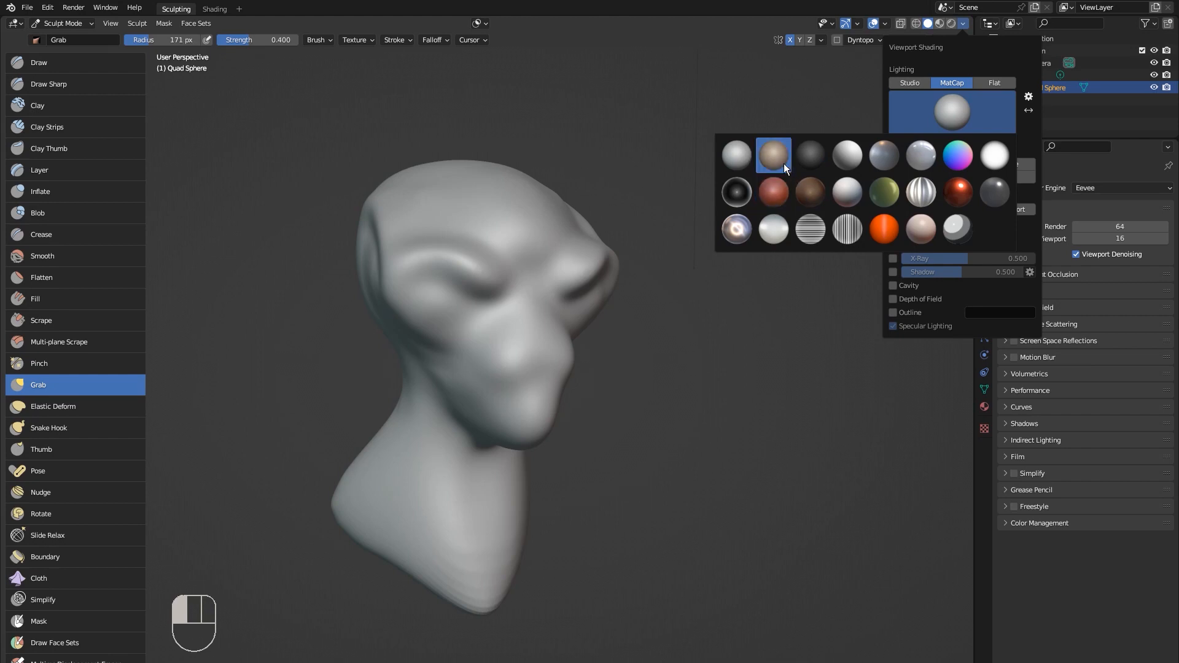
click(880, 156)
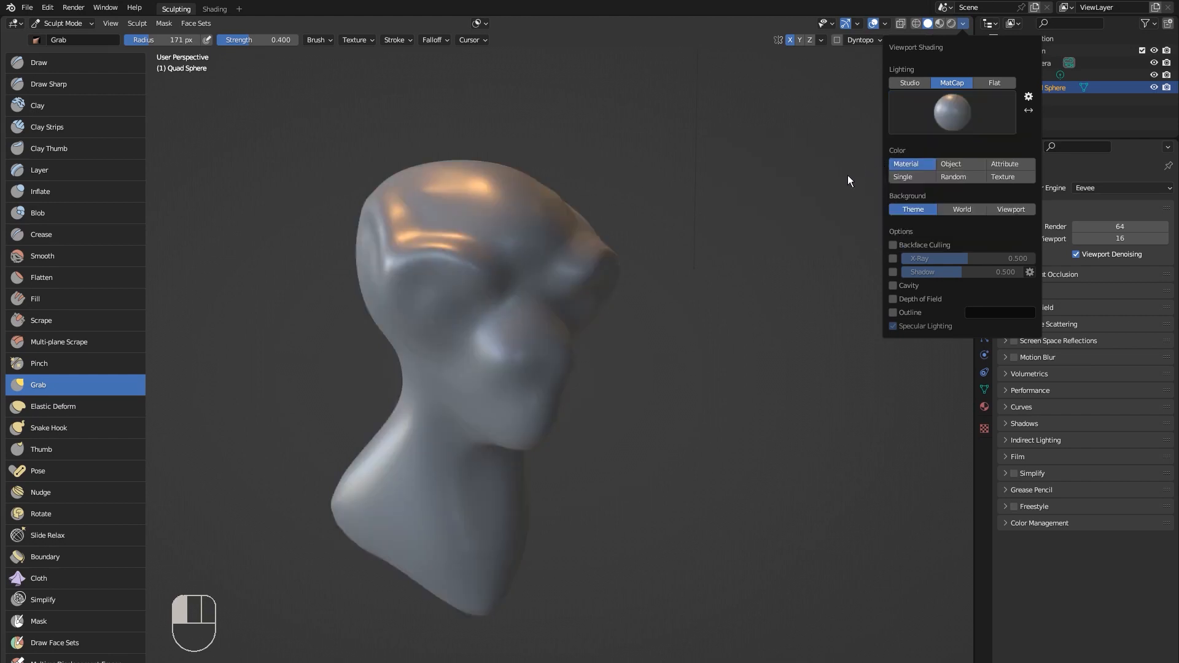
Set the viewport colour to Single and tint it pale cream.
click(961, 23)
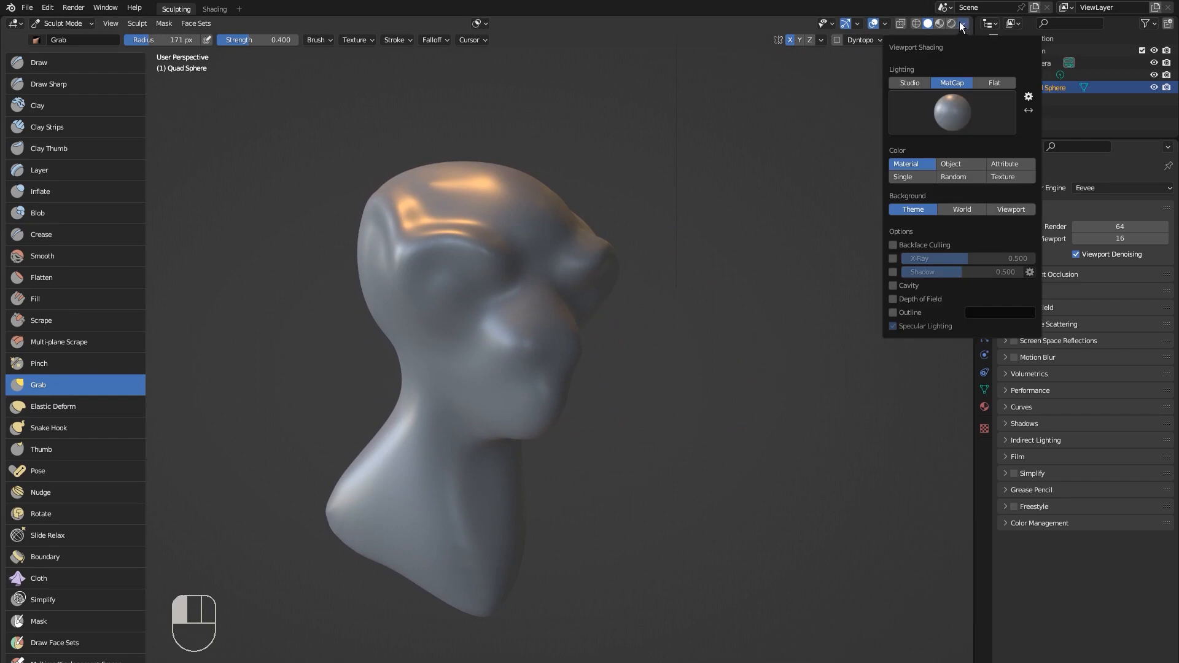
click(913, 177)
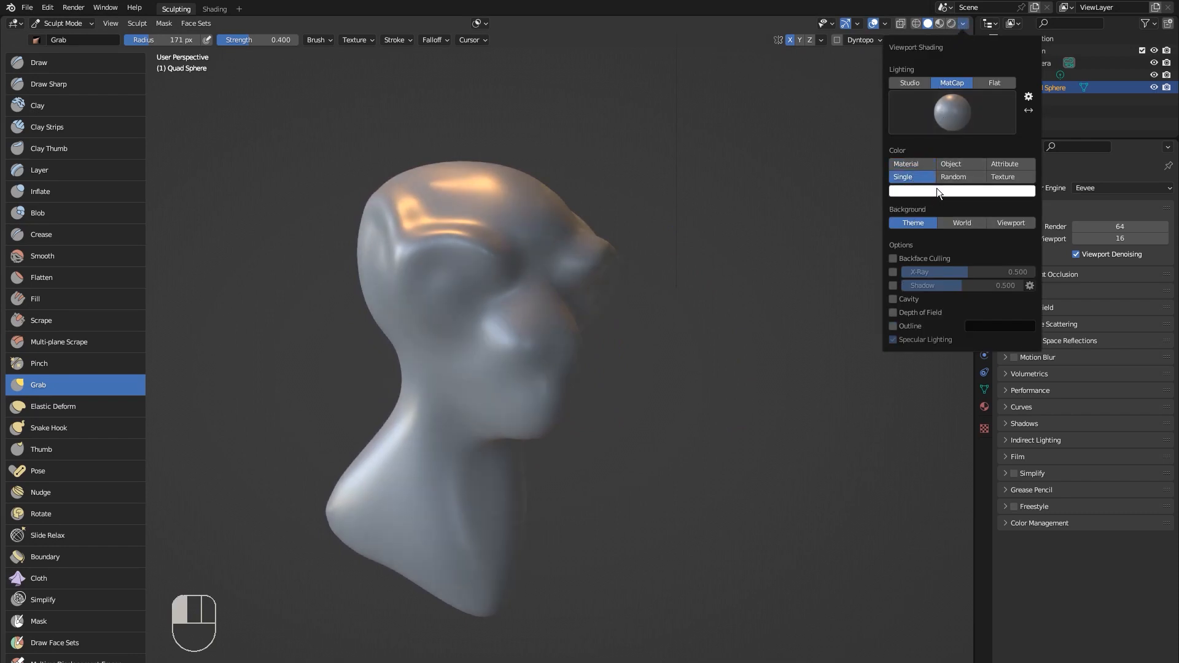
click(939, 191)
mouse_move(942, 77)
mouse_down()
mouse_move(935, 88)
mouse_move(927, 69)
mouse_move(930, 84)
mouse_move(945, 78)
mouse_move(933, 79)
mouse_up()
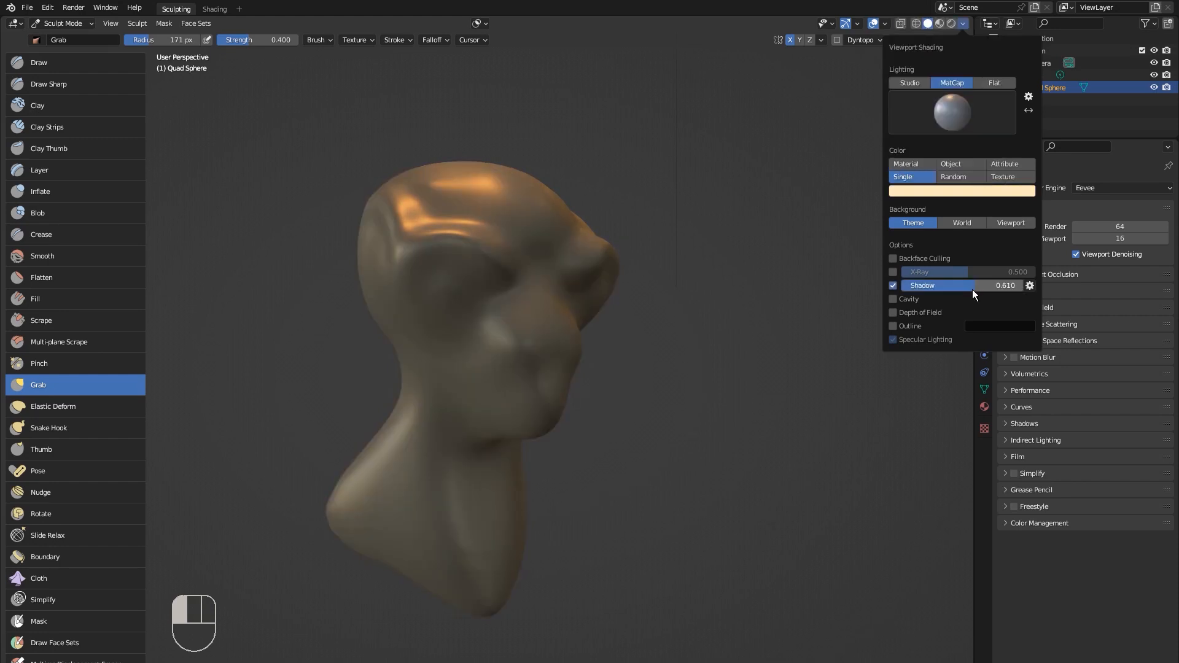
Try the viewport Shadow at 0.530, switch it off, and return the colour mode to Material.
mouse_move(971, 287)
mouse_down()
mouse_move(942, 289)
mouse_move(986, 290)
mouse_move(949, 291)
mouse_up()
click(894, 286)
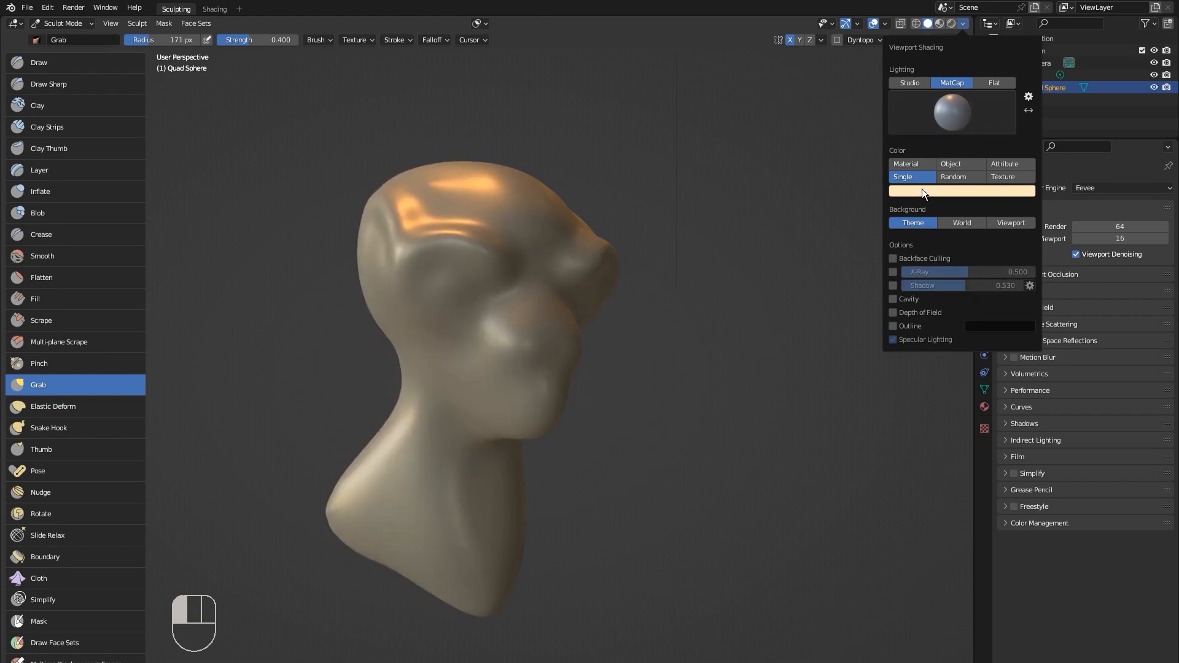
click(923, 163)
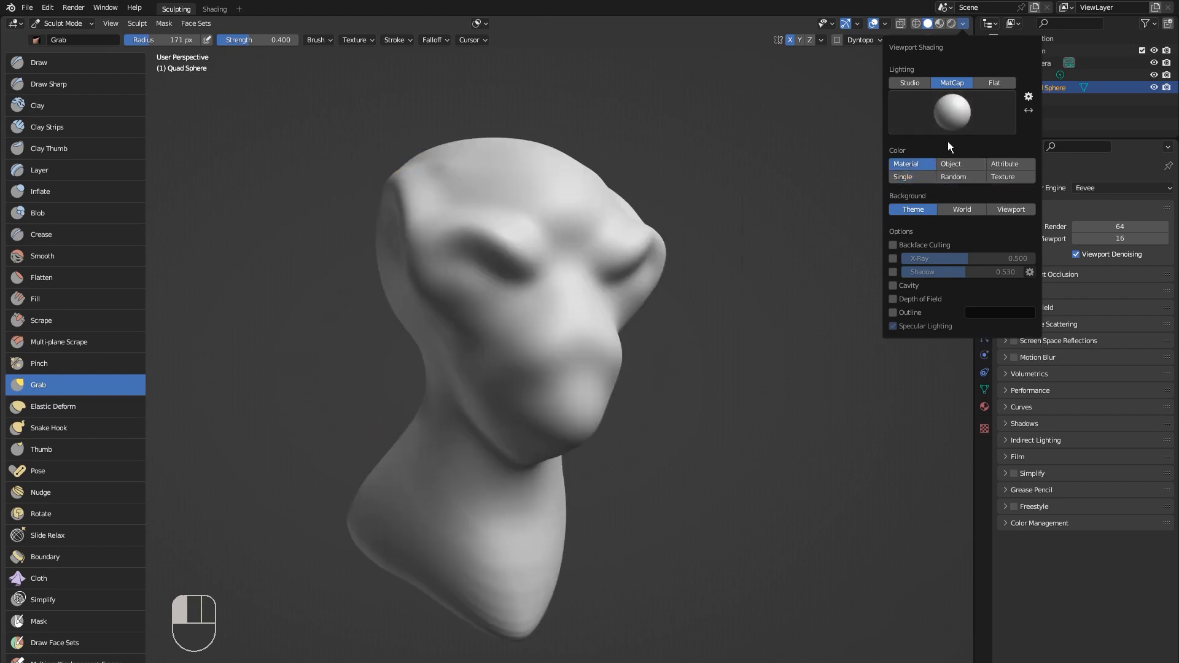
Set the viewport colour to Object and apply the tan clay MatCap to the head.
click(959, 162)
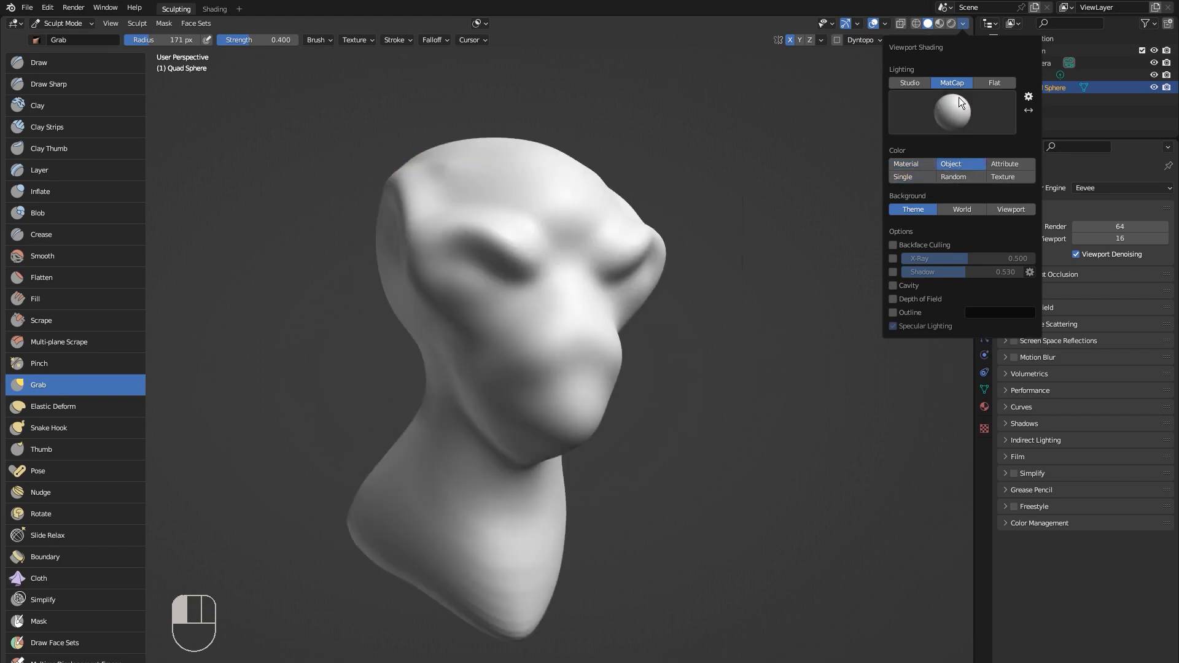
click(953, 112)
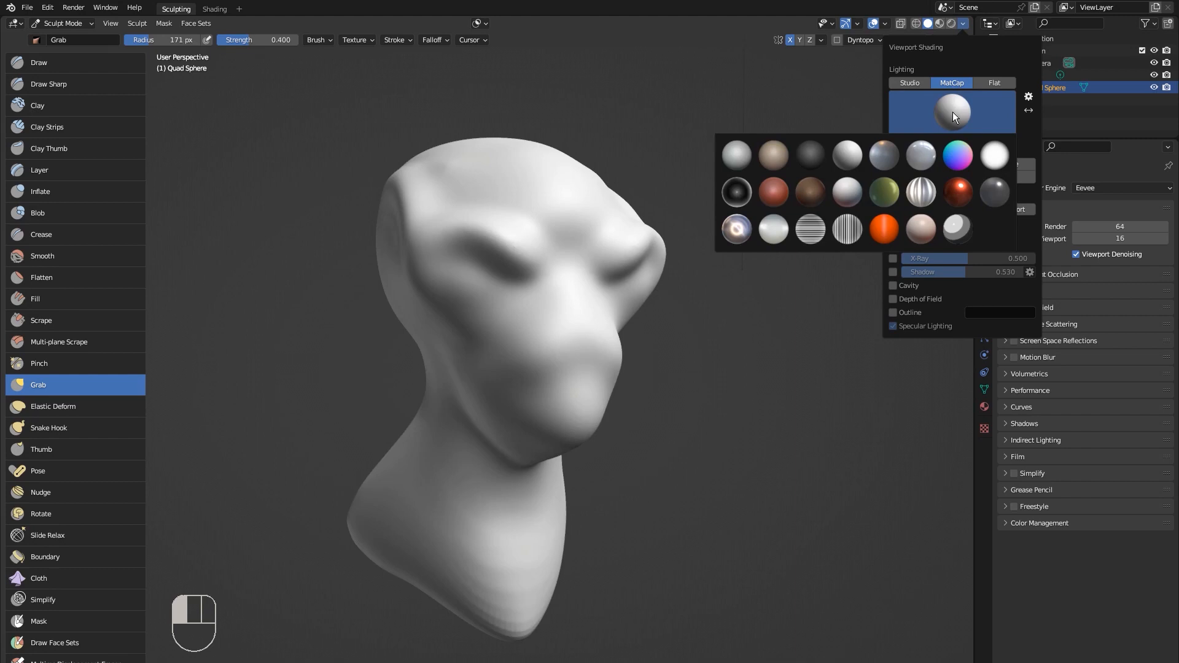
click(760, 160)
mouse_move(774, 158)
middle_down()
mouse_move(743, 228)
mouse_move(763, 255)
mouse_move(792, 258)
mouse_move(811, 239)
middle_up()
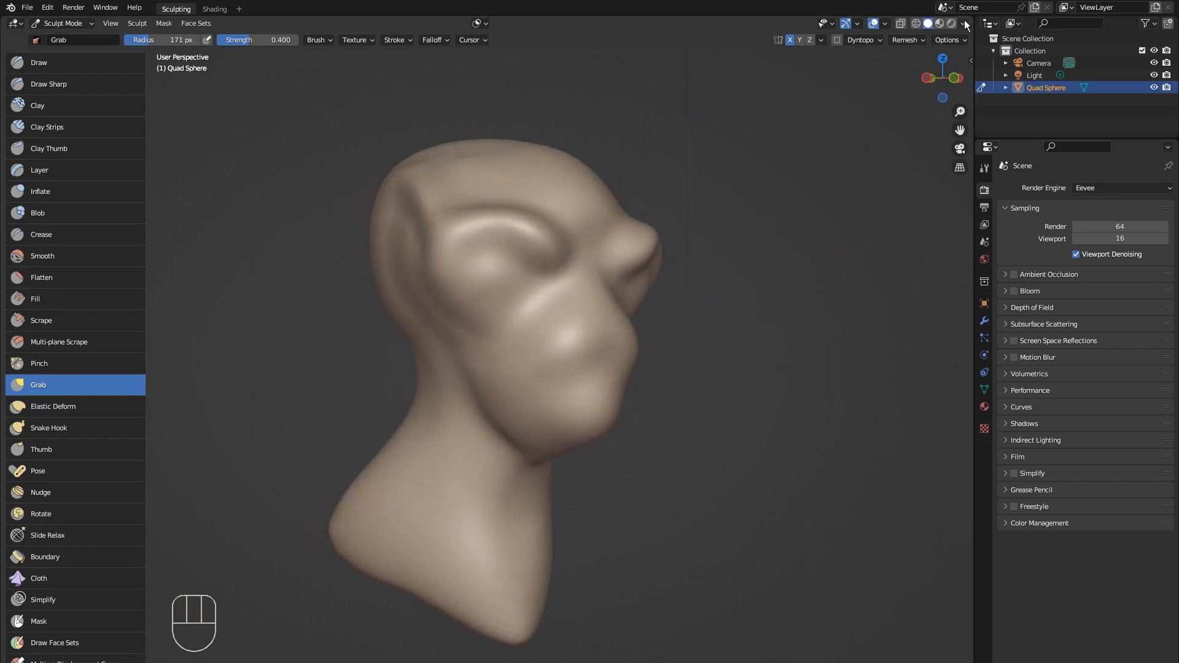
Switch to the red clay MatCap and check the head in profile.
click(963, 25)
click(966, 109)
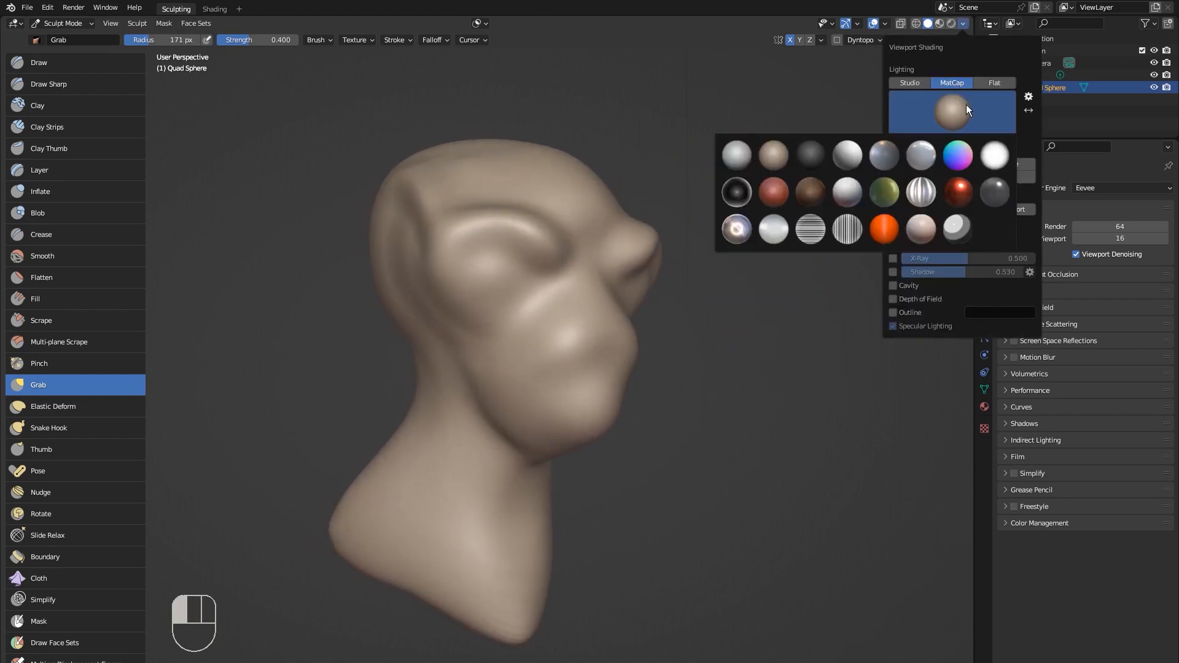
click(780, 197)
mouse_move(791, 200)
middle_down()
mouse_move(552, 367)
mouse_move(671, 408)
mouse_move(645, 422)
middle_up()
mouse_move(476, 408)
middle_down()
mouse_move(477, 393)
mouse_move(439, 405)
mouse_move(737, 223)
middle_up()
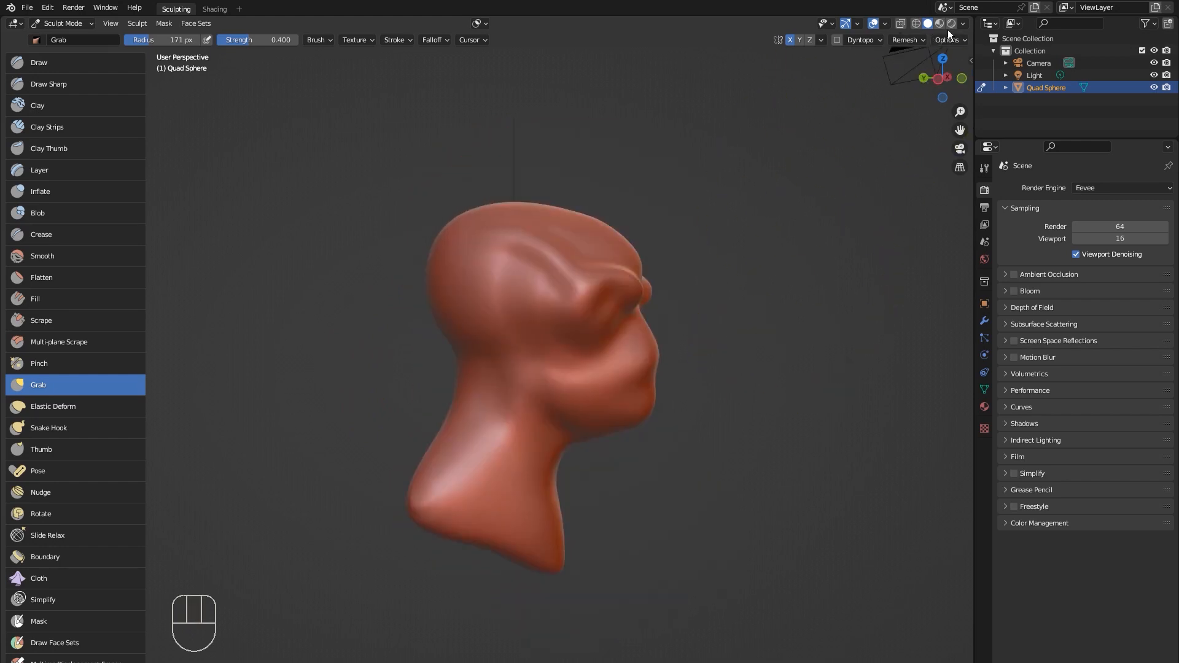
Try Flat viewport lighting to judge the head's silhouette from the side, undoing any test changes.
click(964, 24)
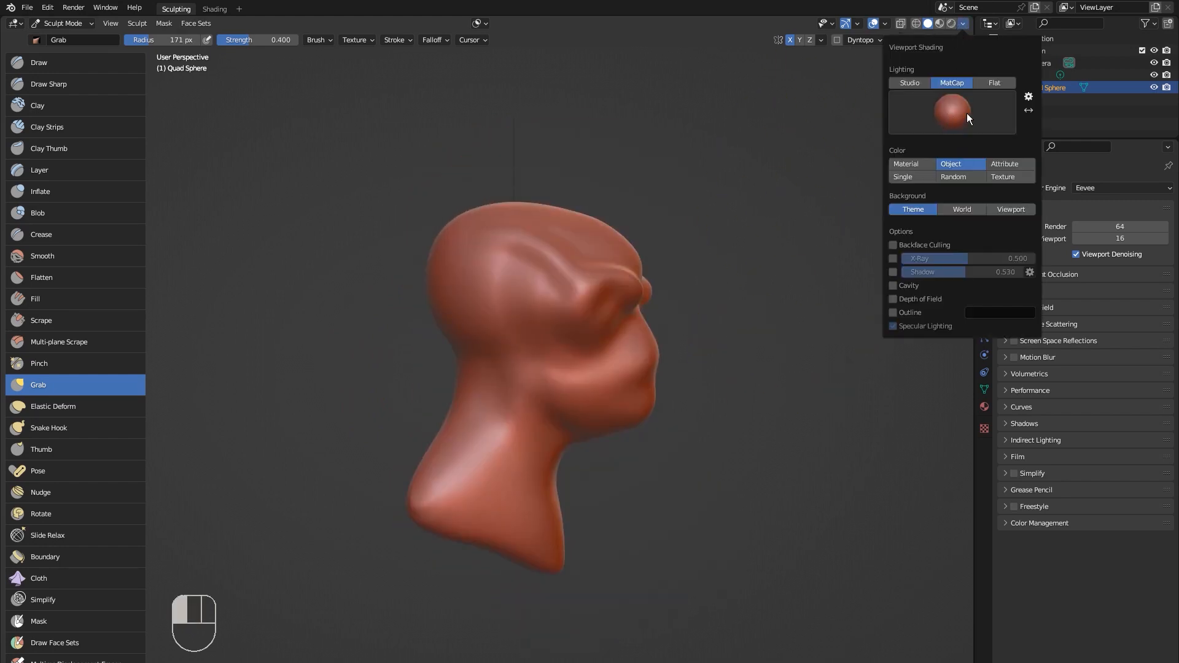
click(998, 84)
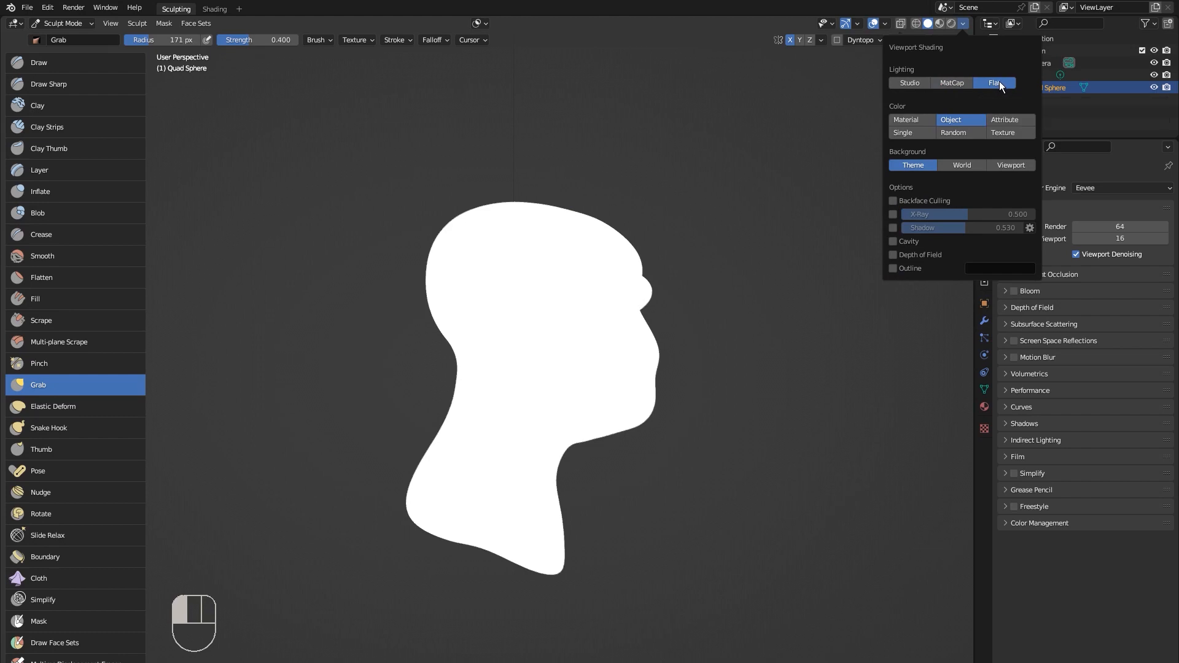
mouse_move(794, 316)
middle_down()
mouse_move(796, 428)
mouse_move(745, 431)
middle_up()
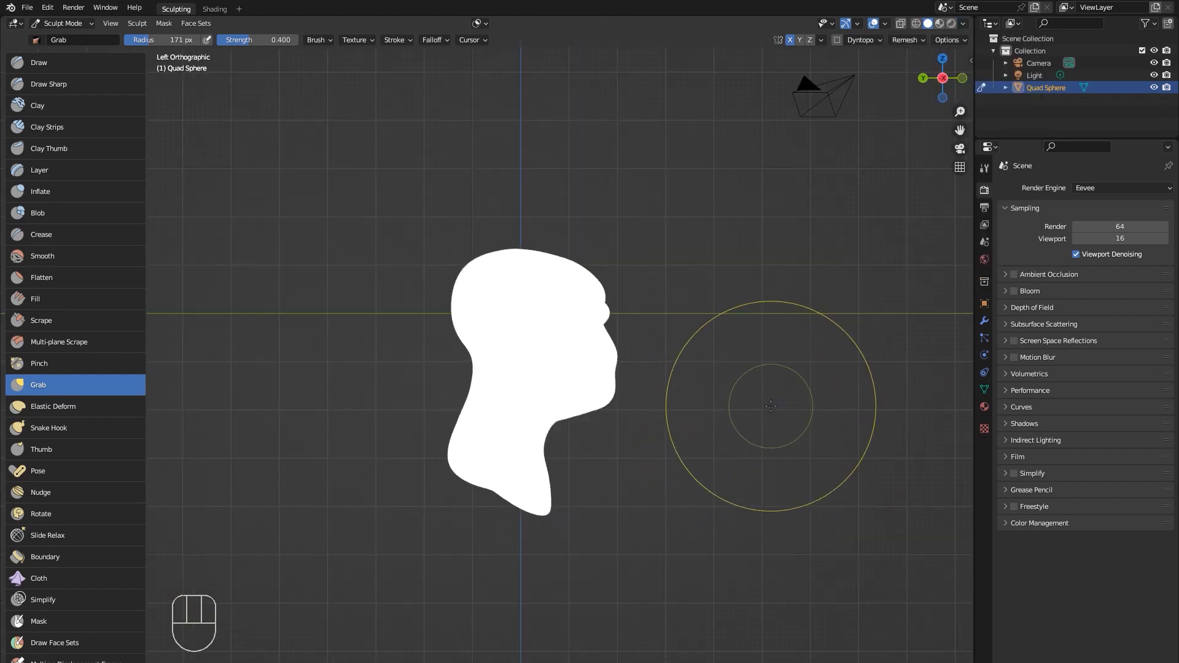
key(ctrl+z)
key(ctrl+z)
key(ctrl+z)
Switch the lighting back to MatCap and choose the tan clay material for sculpting.
click(963, 24)
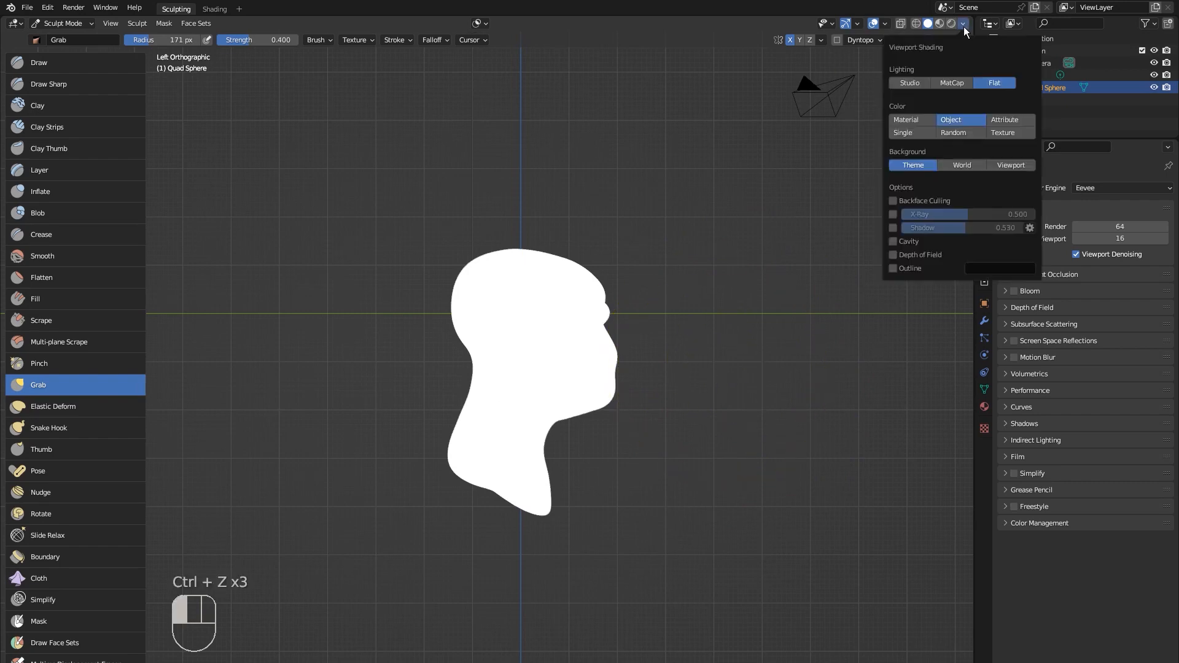
click(951, 83)
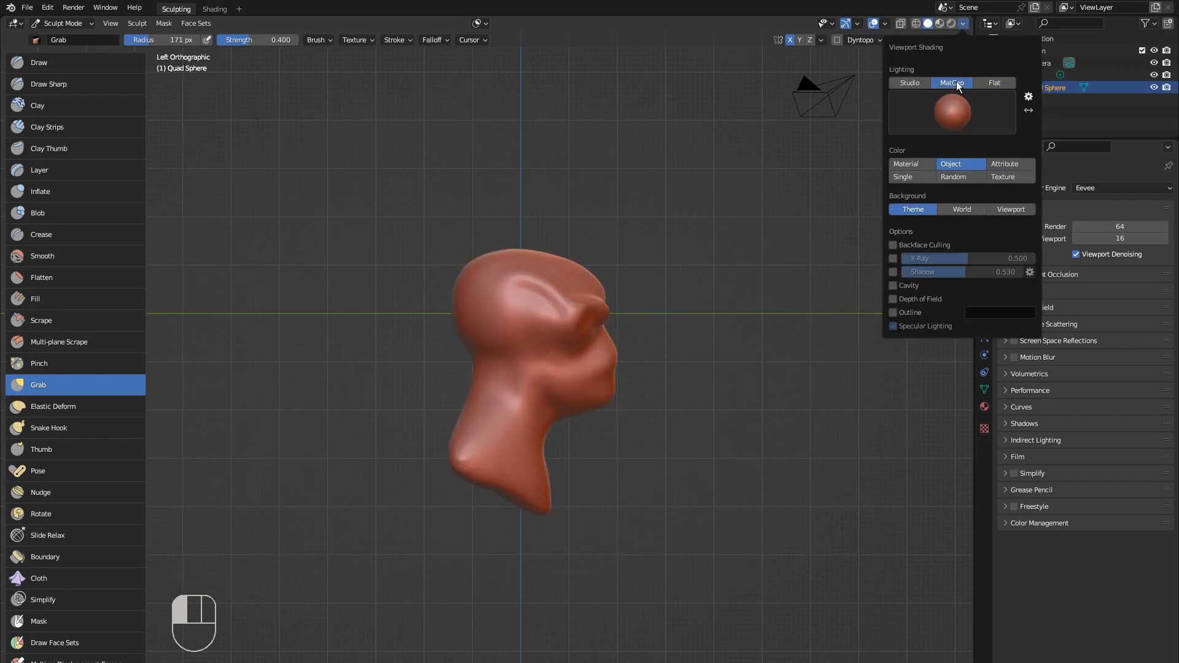
click(958, 118)
click(775, 155)
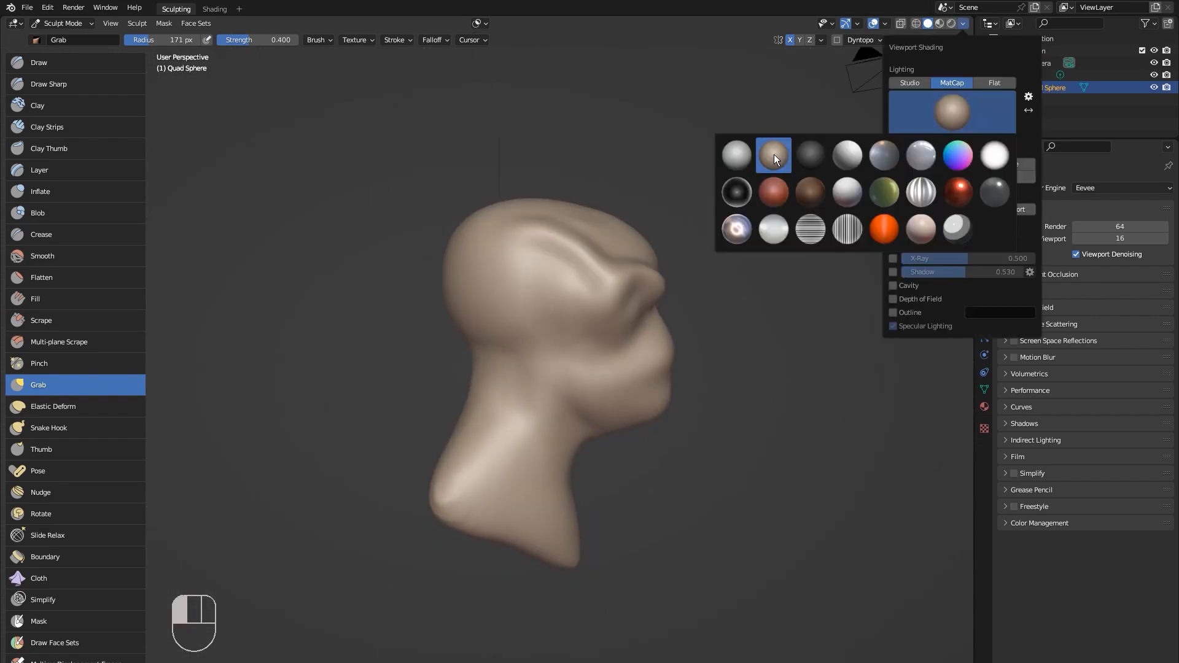
click(775, 154)
middle_drag(785, 319, 618, 350)
mouse_move(617, 350)
shift+middle_down()
mouse_move(732, 354)
mouse_move(802, 337)
mouse_move(738, 304)
mouse_move(694, 328)
shift+middle_up()
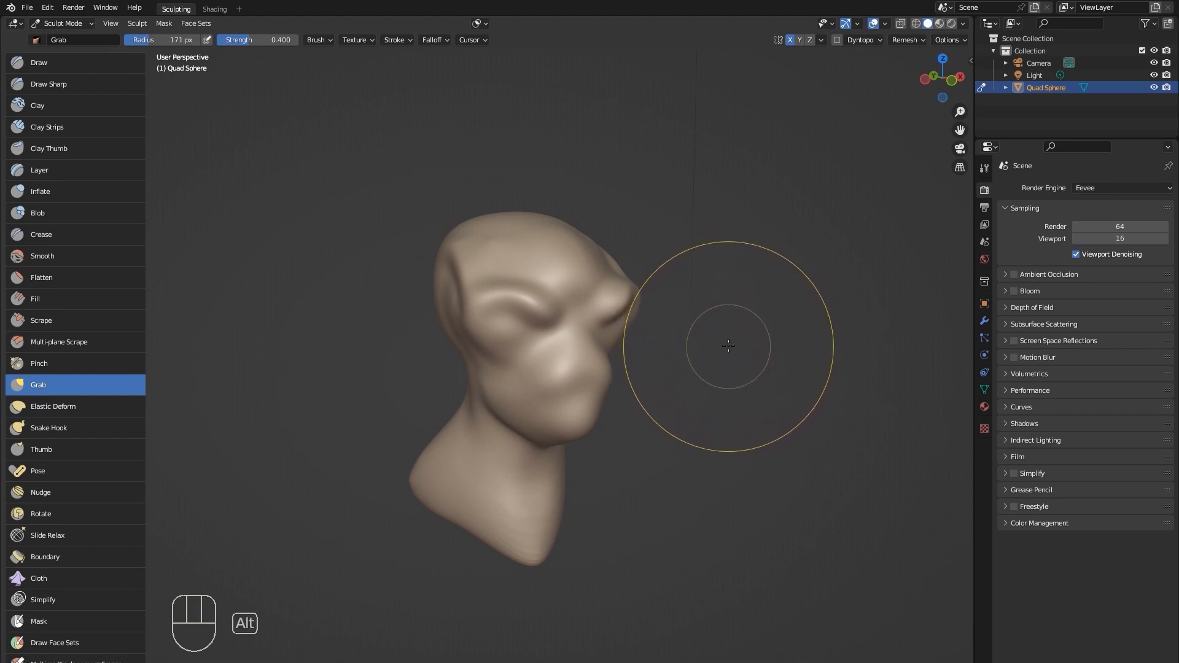
Examine the head by snapping to aligned orthographic views and returning to a three-quarter perspective.
alt+middle_drag(739, 357, 775, 403)
alt+middle_drag(761, 405, 666, 337)
alt+middle_click(663, 335)
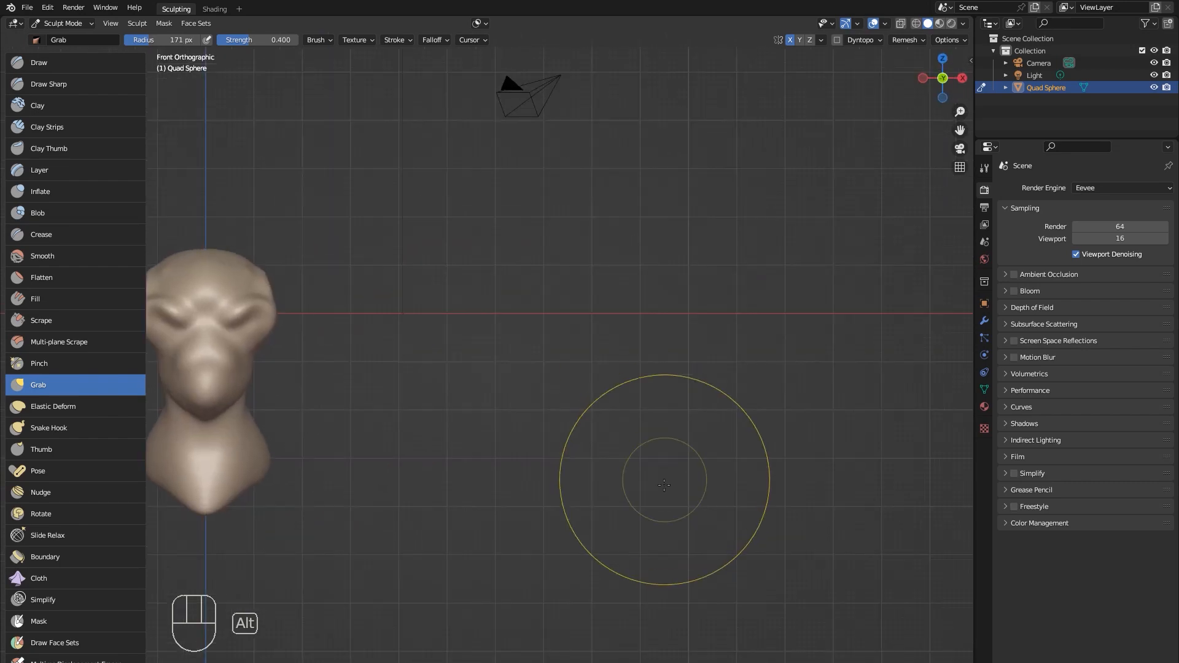
alt+middle_click(656, 496)
mouse_move(537, 429)
shift+middle_down()
mouse_move(710, 458)
mouse_move(653, 481)
mouse_move(679, 302)
shift+middle_up()
alt+middle_drag(685, 458, 662, 397)
shift+middle_drag(662, 396, 798, 410)
mouse_move(798, 410)
middle_down()
mouse_move(712, 410)
mouse_move(737, 397)
middle_up()
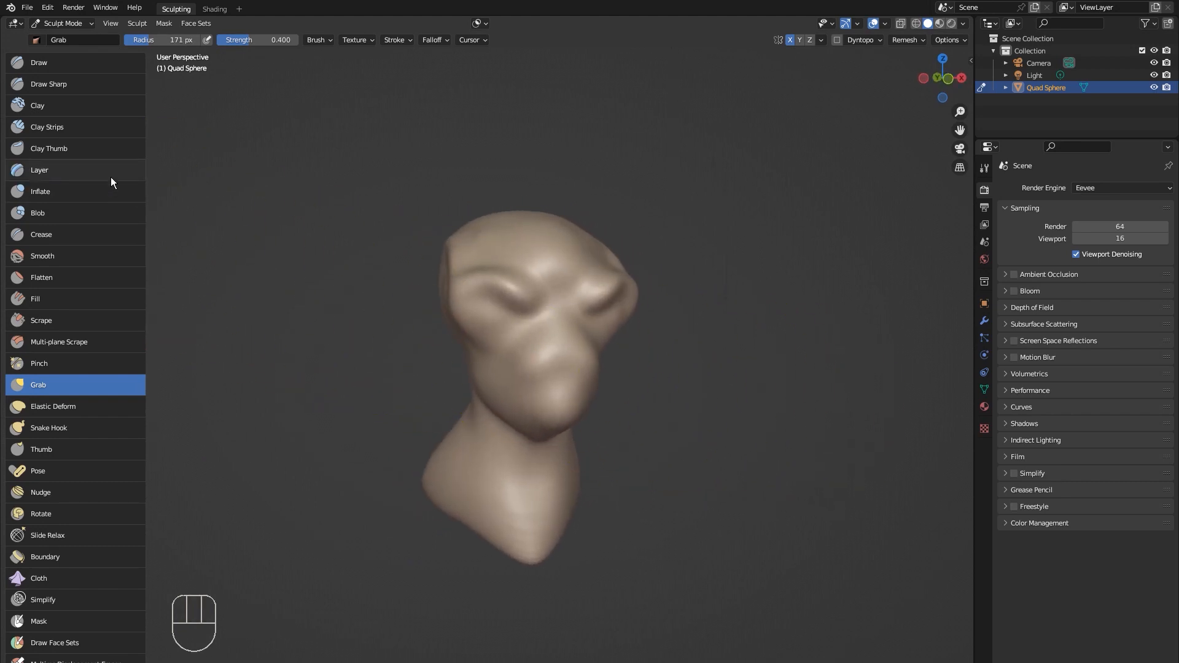
Switch to the Draw brush, reduce its radius to 27 px, and build up the folds beside the nose and the upper lip.
click(51, 66)
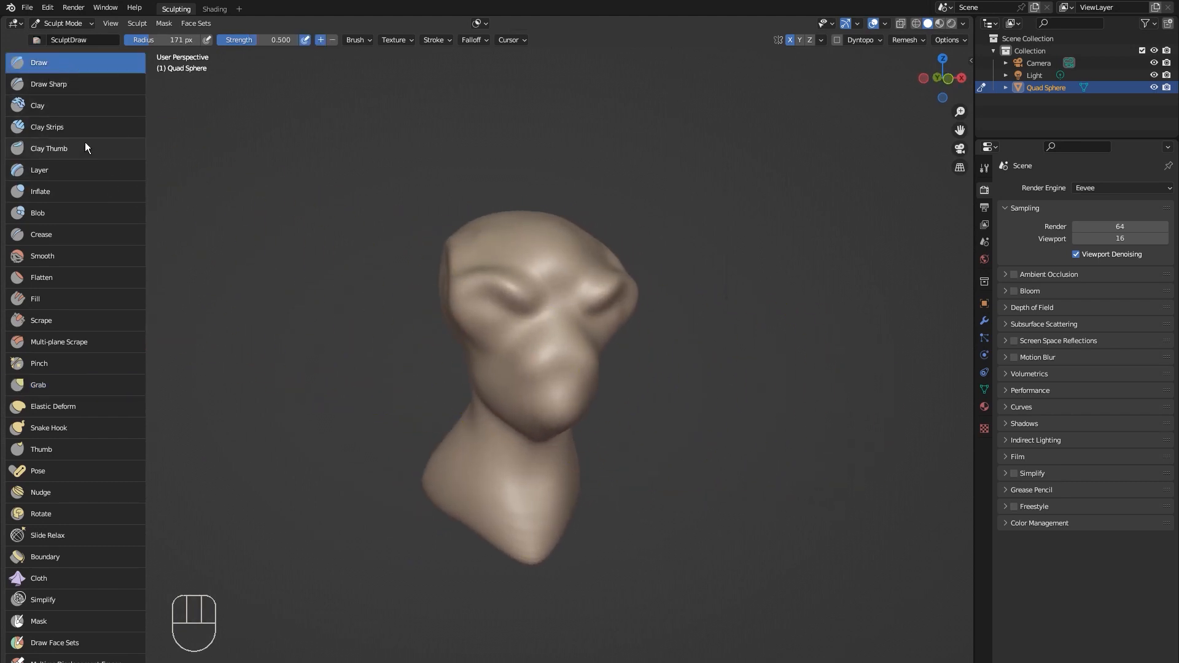
middle_drag(504, 307, 558, 307)
key(bracketleft)
key(bracketleft)
key(bracketleft)
key(bracketleft)
key(bracketleft)
key(bracketleft)
key(bracketleft)
key(bracketleft)
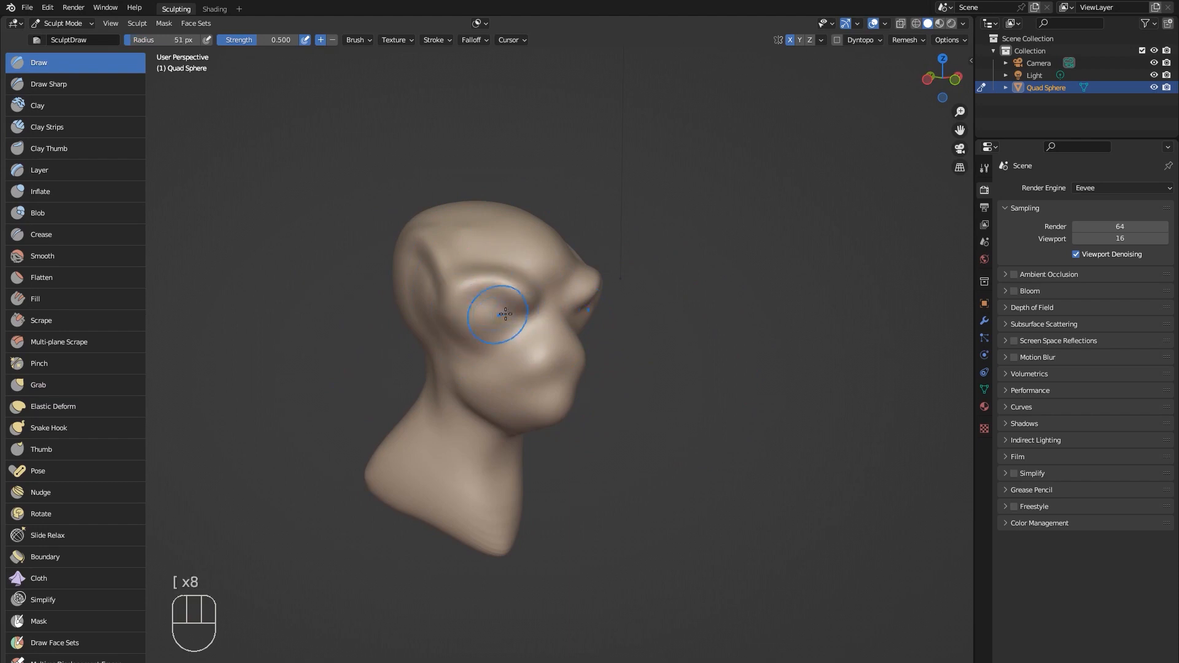
key(bracketleft)
key(bracketleft)
key(bracketleft)
key(bracketleft)
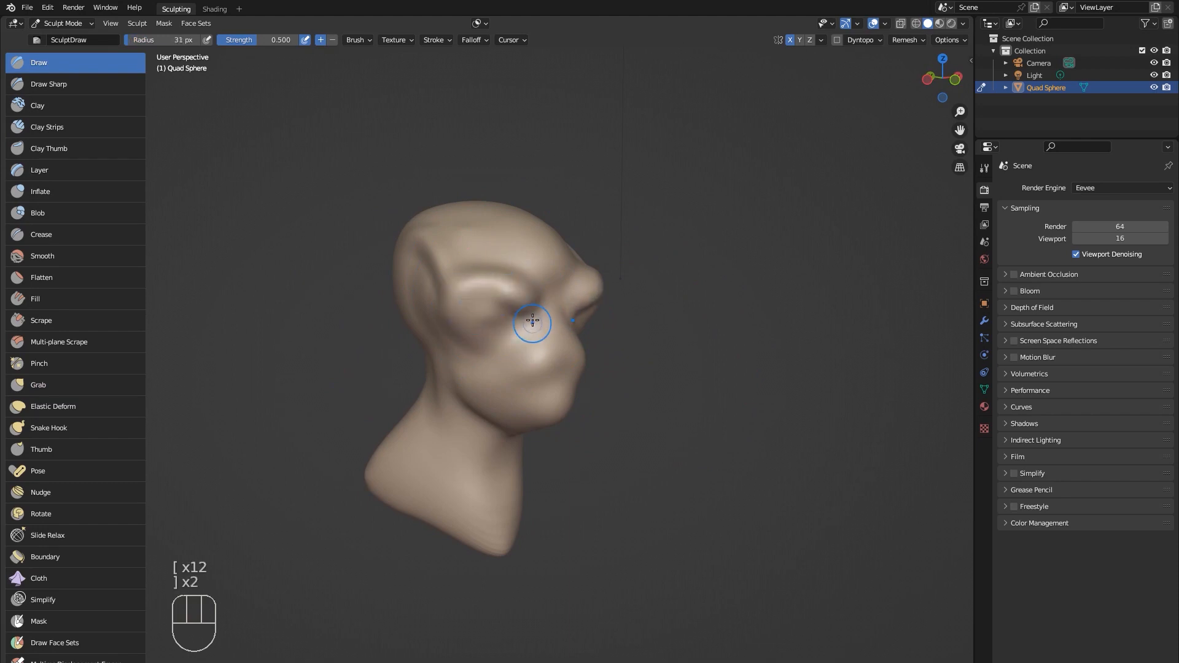
key(bracketright)
key(bracketleft)
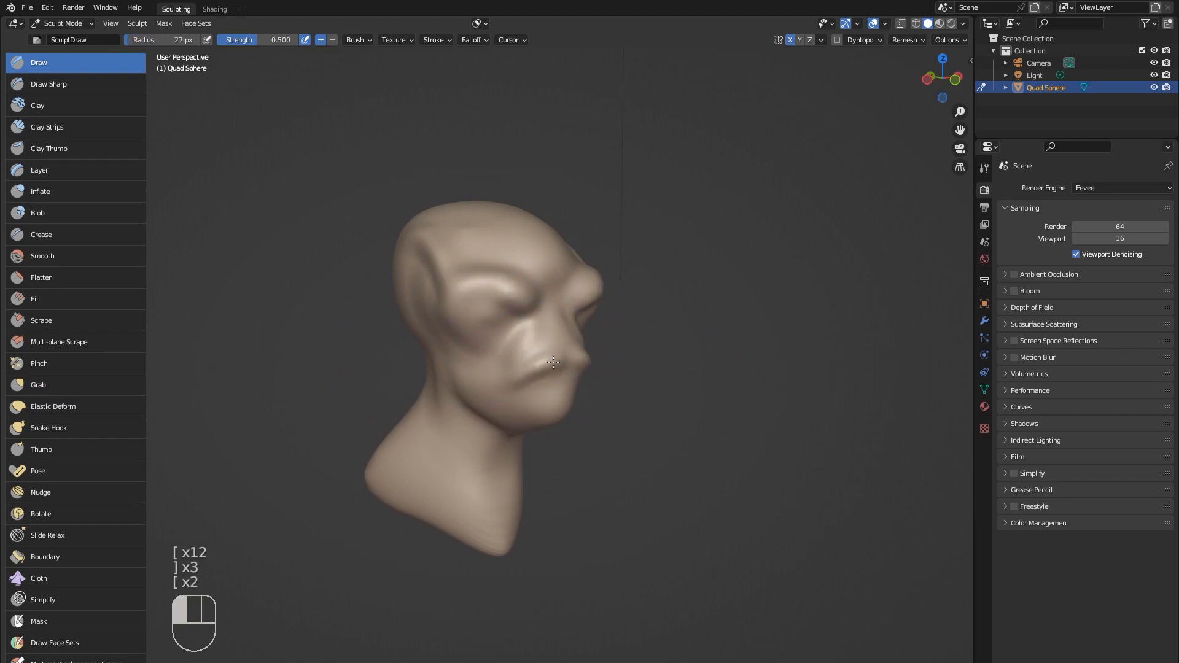
Enlarge the Draw brush to 44 px, bulk up the chin, and raise the neck muscles from jaw to collar.
key(bracketright)
key(bracketright)
middle_drag(542, 417, 528, 440)
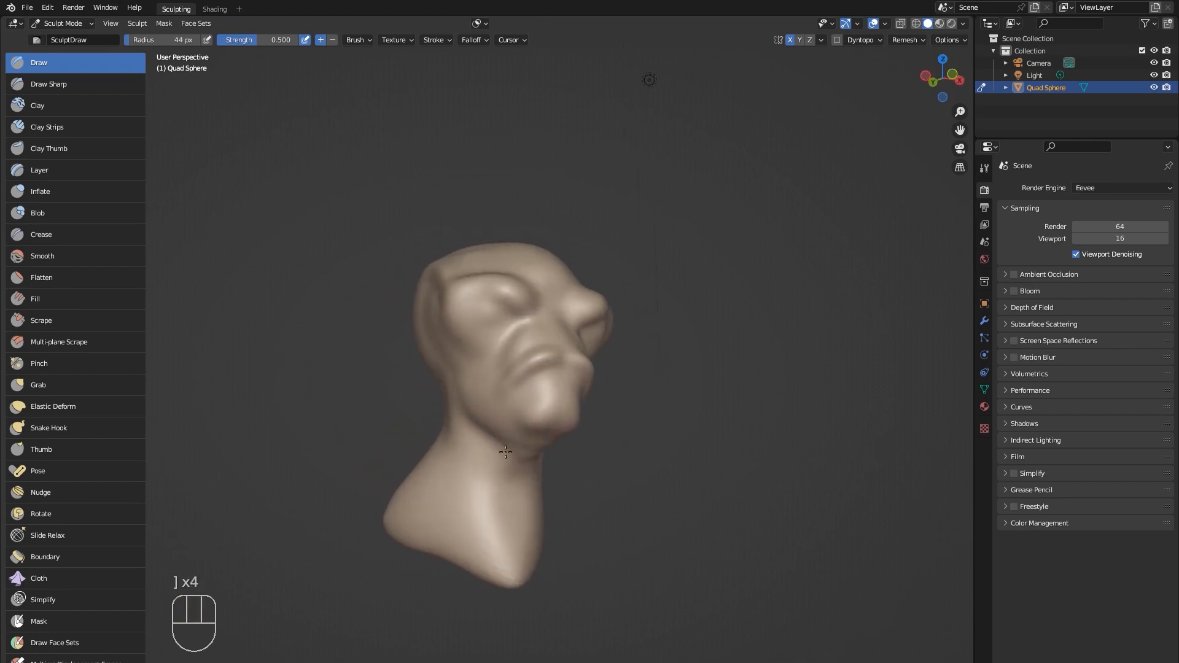
mouse_move(505, 452)
mouse_down()
mouse_move(498, 519)
mouse_move(510, 543)
mouse_up()
mouse_move(418, 445)
middle_down()
mouse_move(486, 461)
mouse_move(530, 385)
mouse_move(519, 402)
middle_up()
Reduce the Draw brush to 39 px and build up the cheekbones below the eyes.
key(bracketleft)
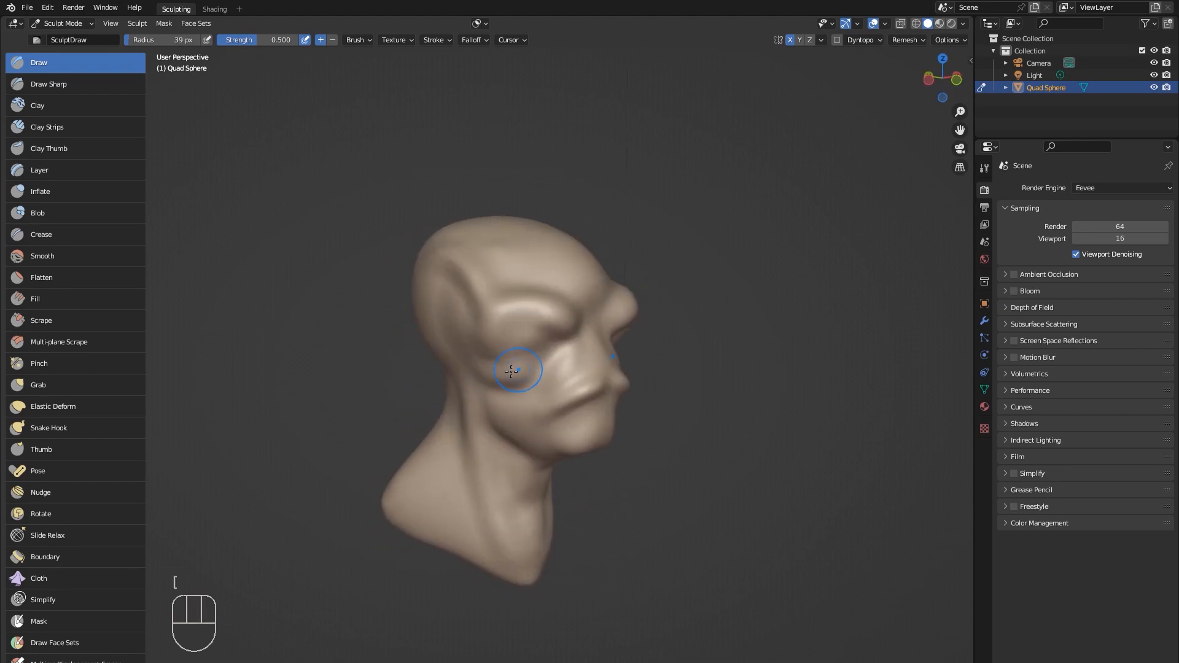
middle_drag(567, 358, 534, 361)
middle_drag(642, 348, 626, 346)
Enlarge the Draw brush to 85 px and add volume to the forehead above the brows.
key(bracketright)
key(bracketright)
key(bracketright)
key(bracketright)
key(bracketright)
key(bracketright)
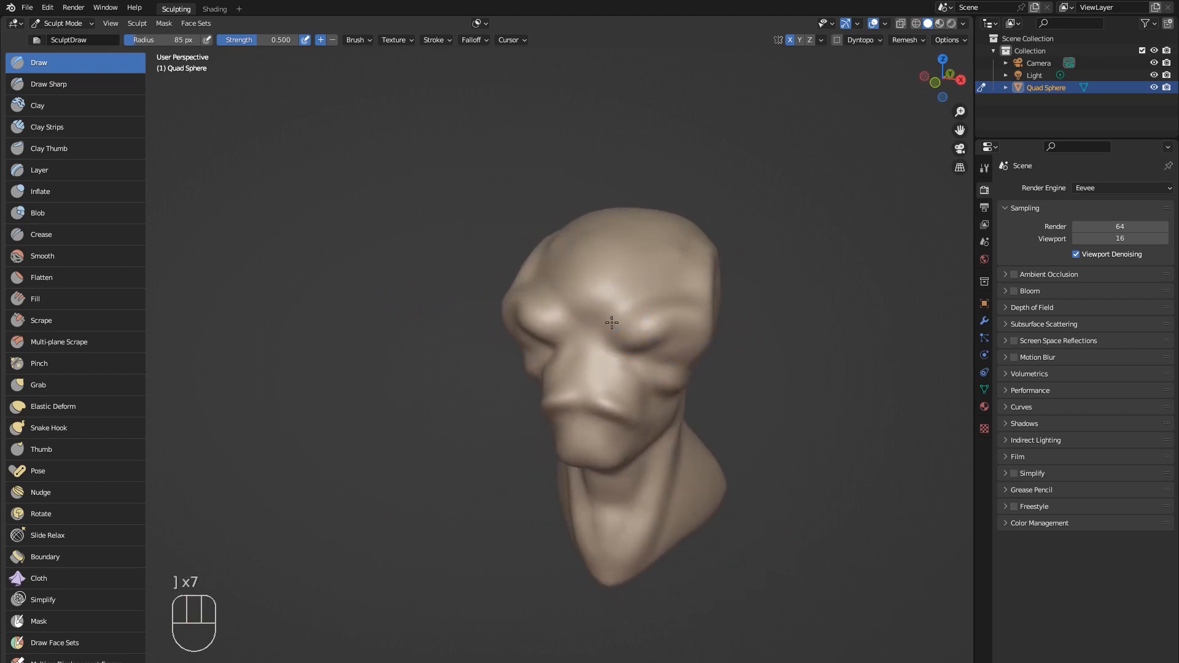
mouse_move(627, 272)
middle_down()
mouse_move(688, 295)
mouse_move(675, 290)
middle_up()
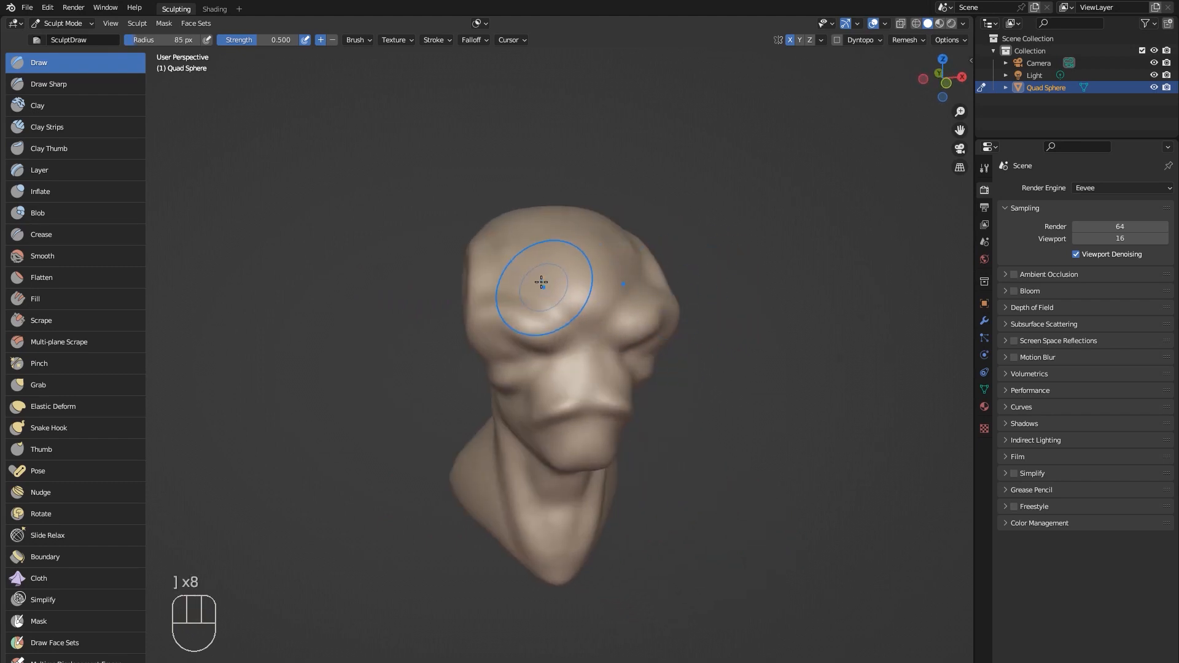
Set the Draw brush radius to 68 px and carve the sides of the skull behind the temple ridges.
middle_drag(539, 276, 475, 320)
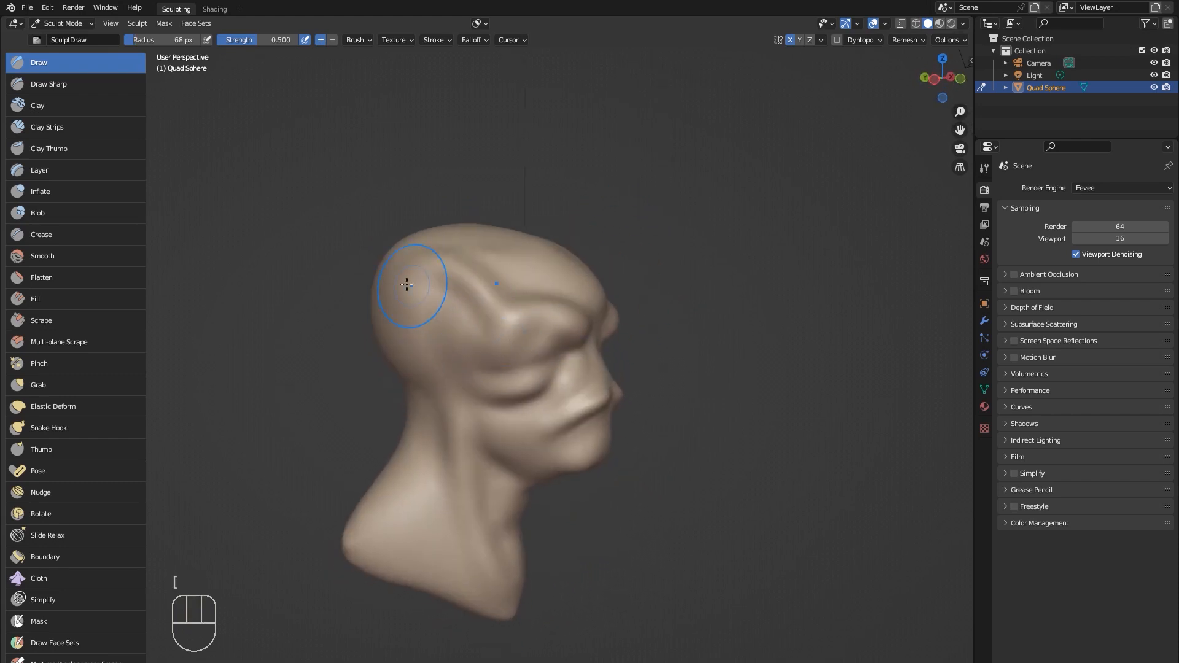
mouse_move(440, 280)
middle_down()
mouse_move(463, 276)
mouse_move(397, 275)
middle_up()
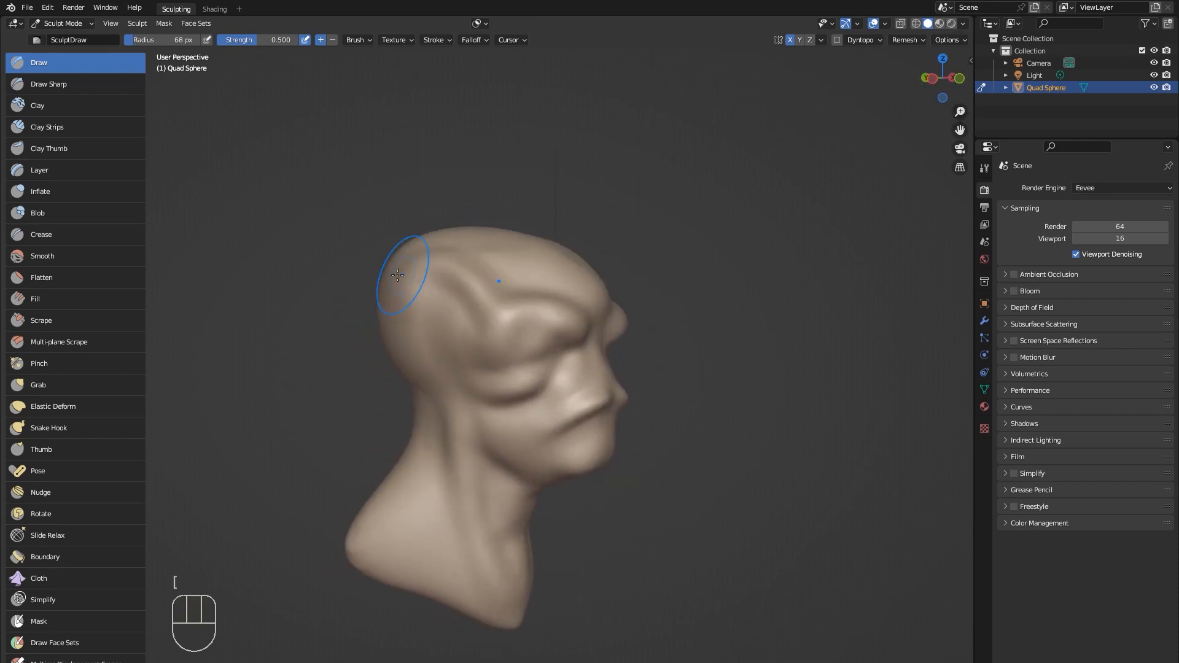
middle_drag(451, 309, 415, 290)
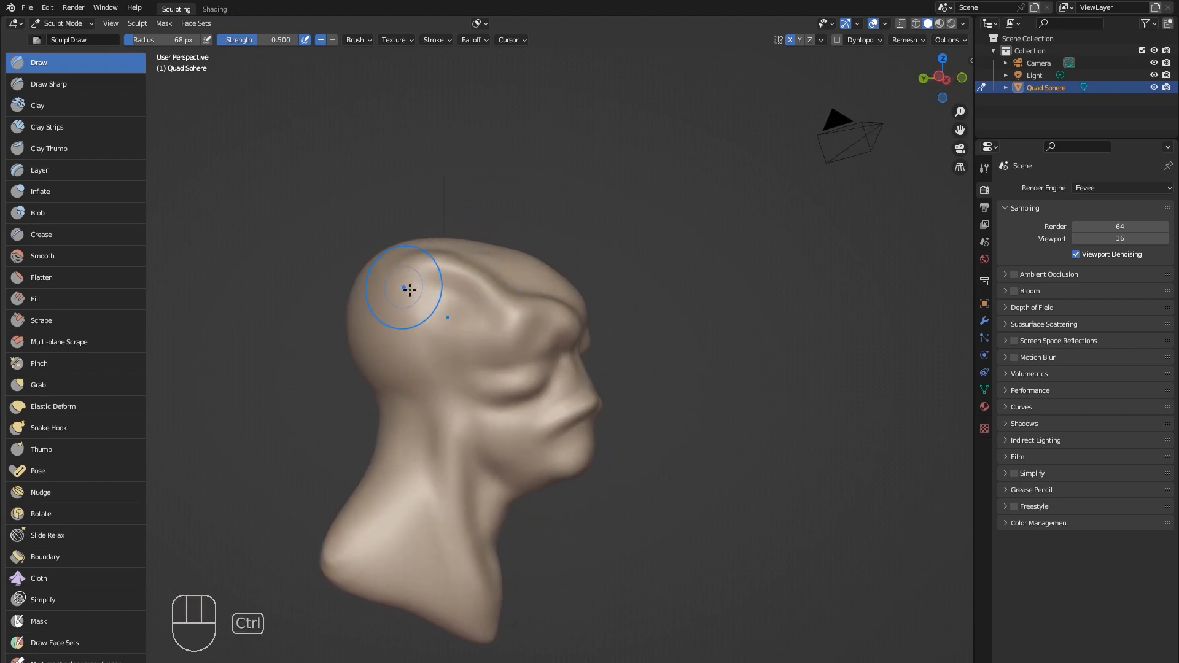
mouse_move(441, 299)
middle_down()
mouse_move(393, 307)
mouse_move(434, 312)
mouse_move(425, 294)
mouse_move(413, 303)
mouse_move(441, 301)
middle_up()
middle_drag(519, 291, 520, 291)
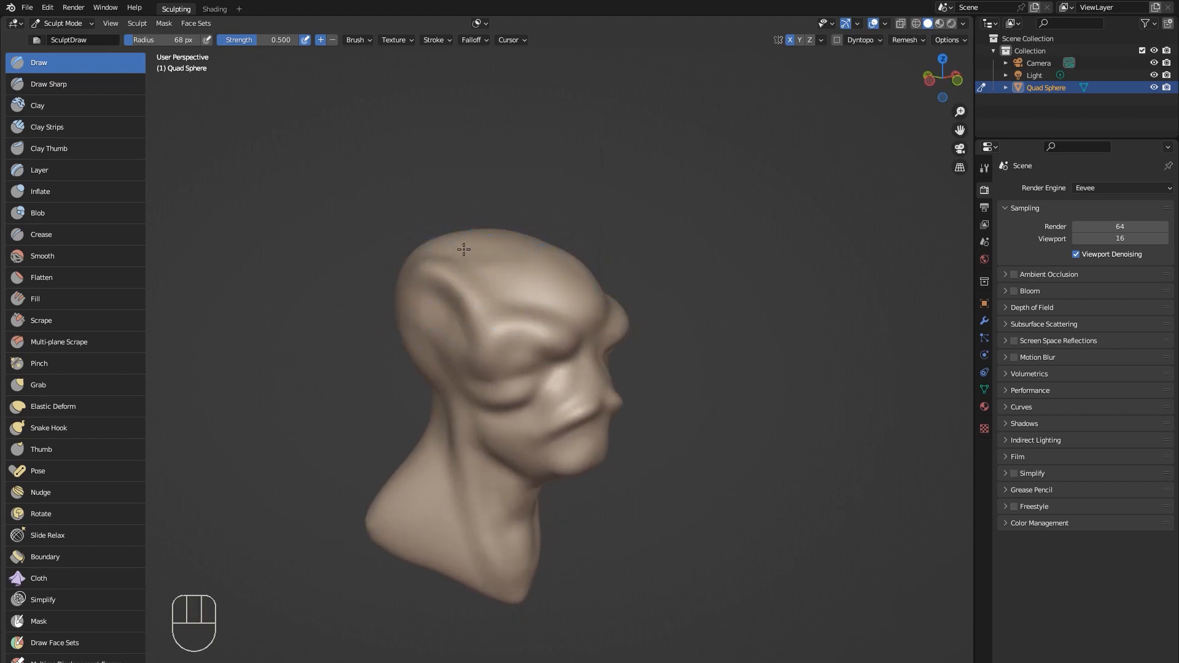
middle_drag(464, 249, 543, 204)
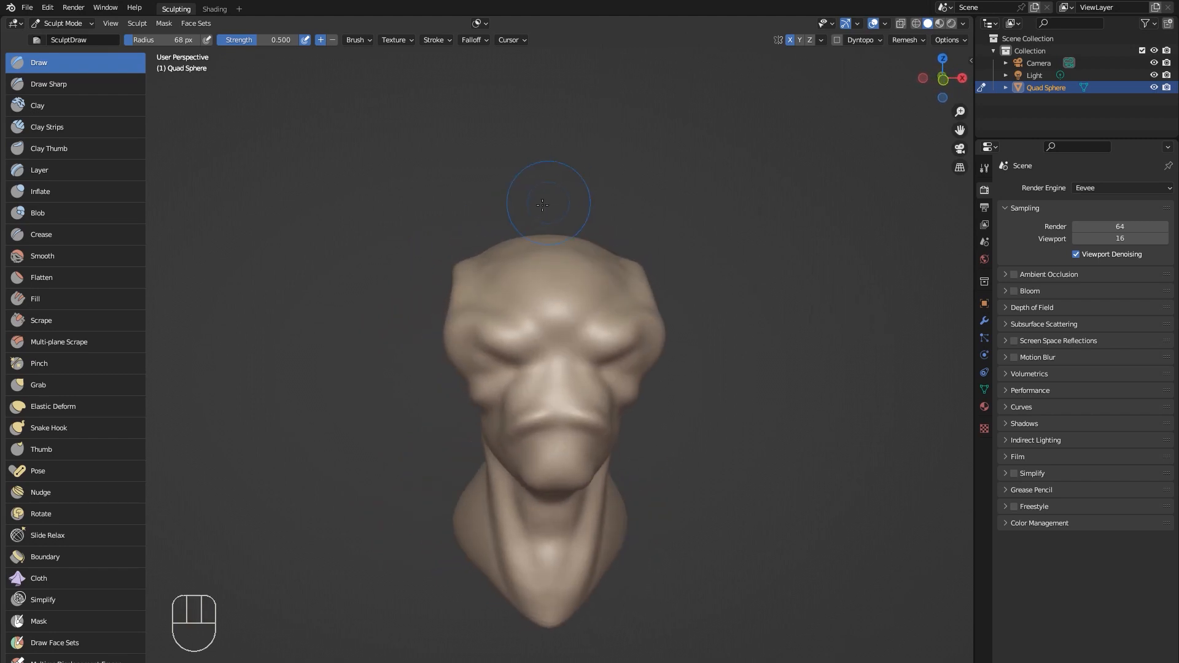
Switch to the Grab brush, set its radius to 229 px, and reshape the back of the skull and the nape.
click(90, 386)
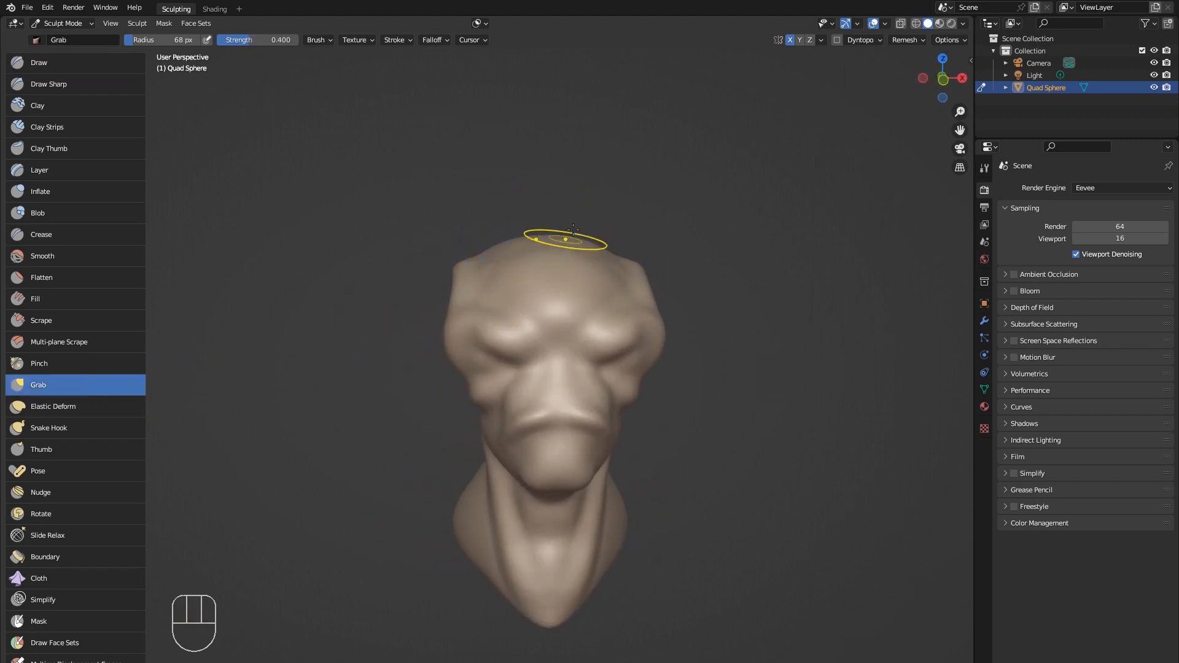
key(bracketright)
key(bracketright)
key(bracketright)
key(bracketright)
key(bracketright)
key(bracketright)
key(bracketright)
key(bracketright)
key(bracketright)
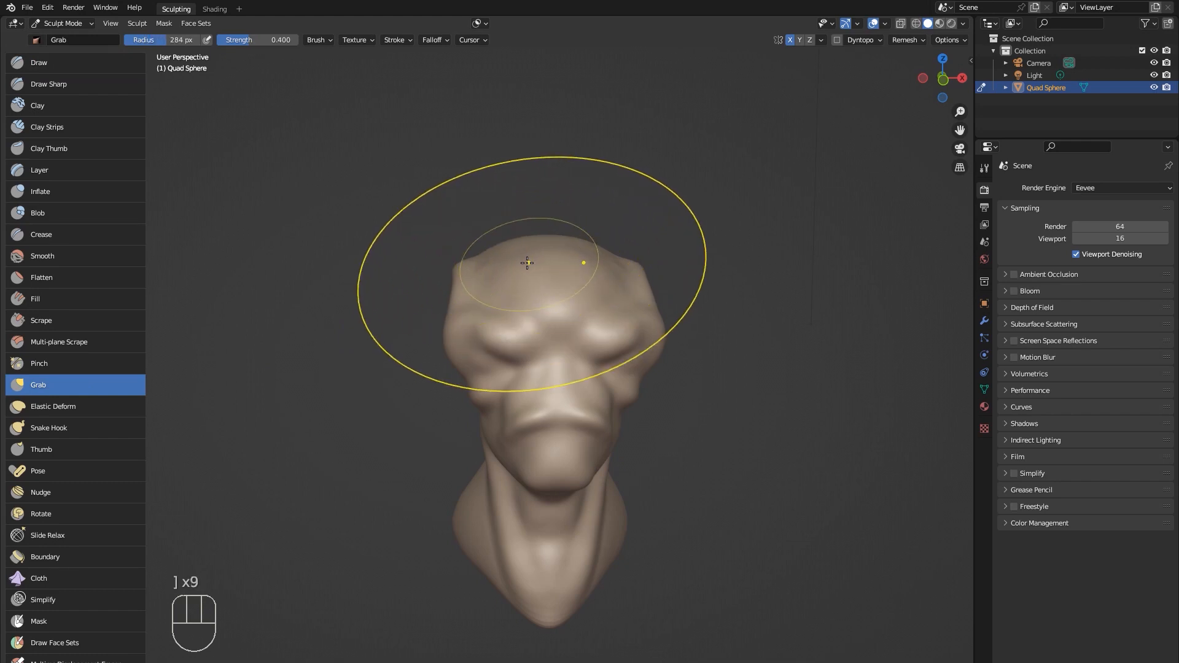
mouse_move(526, 263)
middle_down()
mouse_move(554, 210)
mouse_move(596, 212)
mouse_move(531, 222)
middle_up()
middle_drag(368, 297, 355, 311)
key(bracketleft)
key(bracketleft)
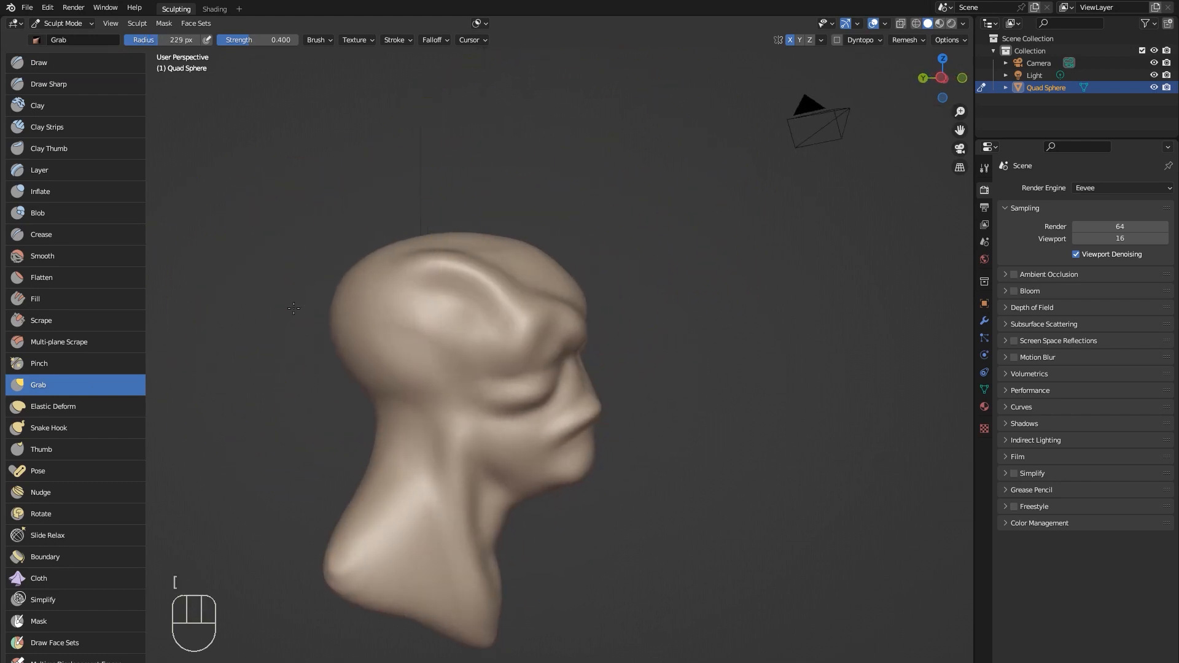
mouse_move(293, 308)
mouse_down()
mouse_move(342, 374)
mouse_move(355, 250)
mouse_move(315, 205)
mouse_move(331, 292)
mouse_up()
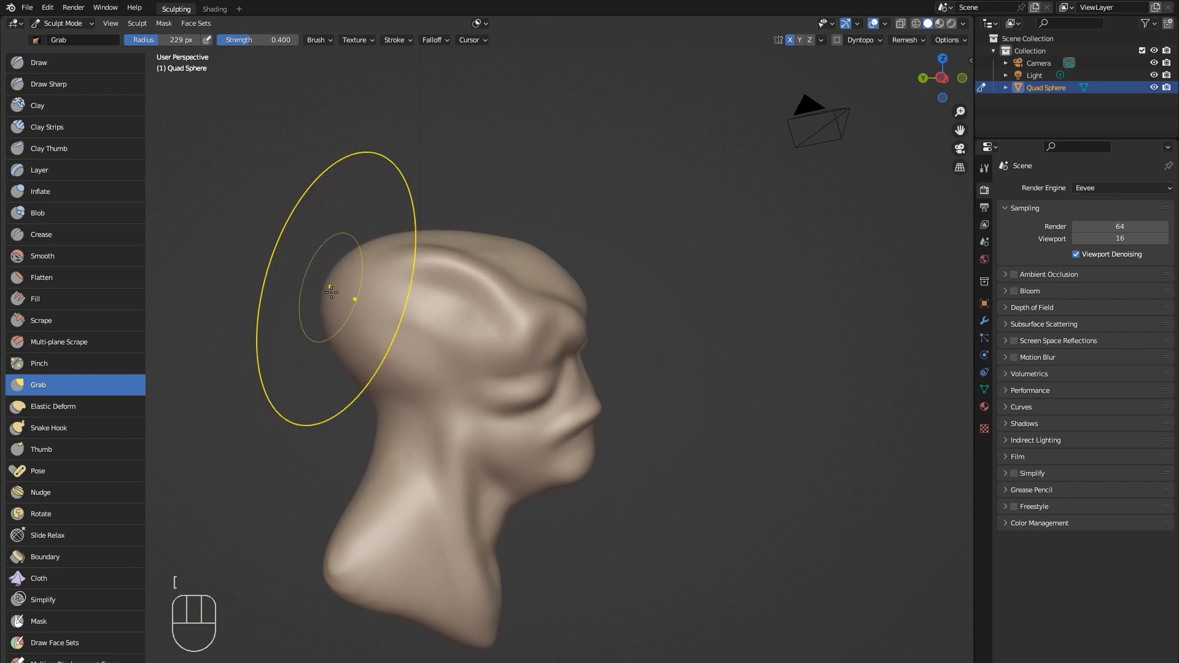
drag(363, 376, 376, 382)
drag(380, 430, 392, 421)
mouse_move(611, 453)
middle_down()
mouse_move(363, 457)
mouse_move(638, 442)
middle_up()
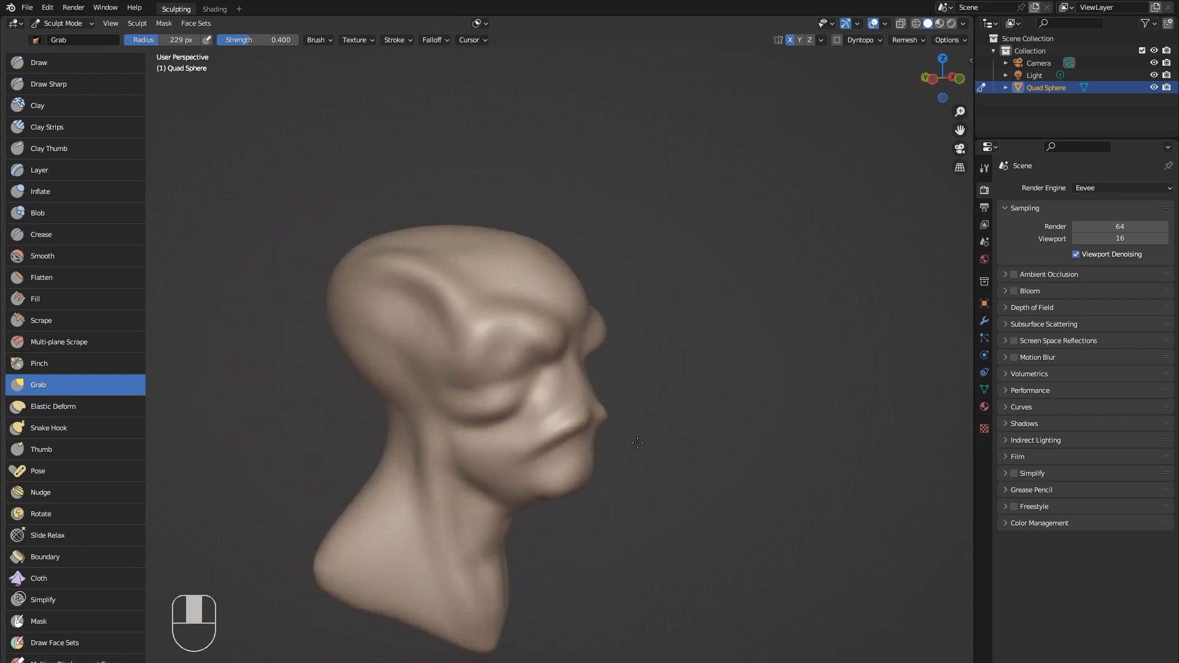
Use Clay Strips at 63 px to build up the jaw and cheek, smoothing the added strokes into the face.
key(bracketleft)
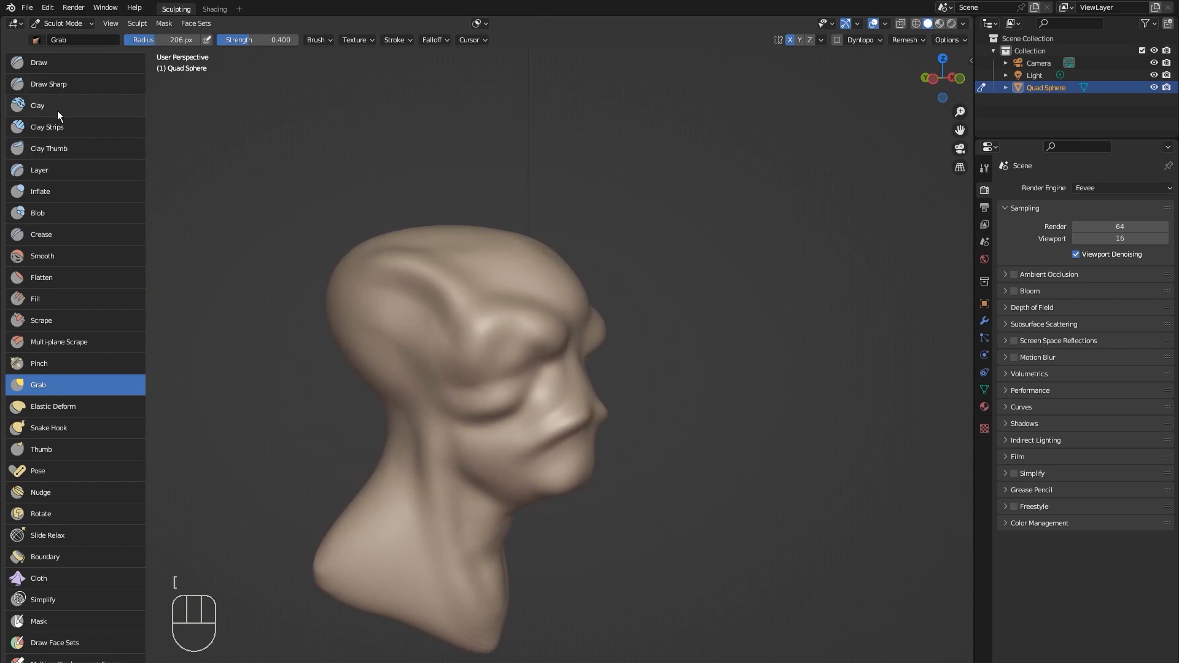
click(62, 127)
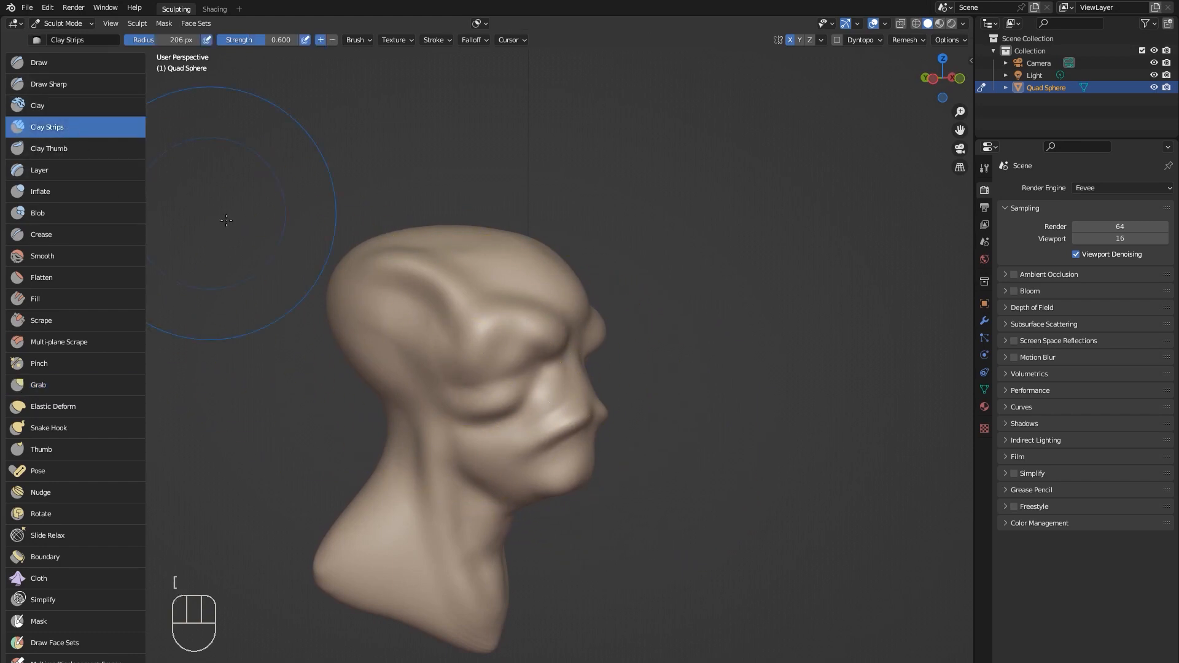
key(bracketleft)
key(bracketleft)
key(bracketleft)
middle_drag(550, 438, 507, 448)
shift+drag(527, 477, 545, 466)
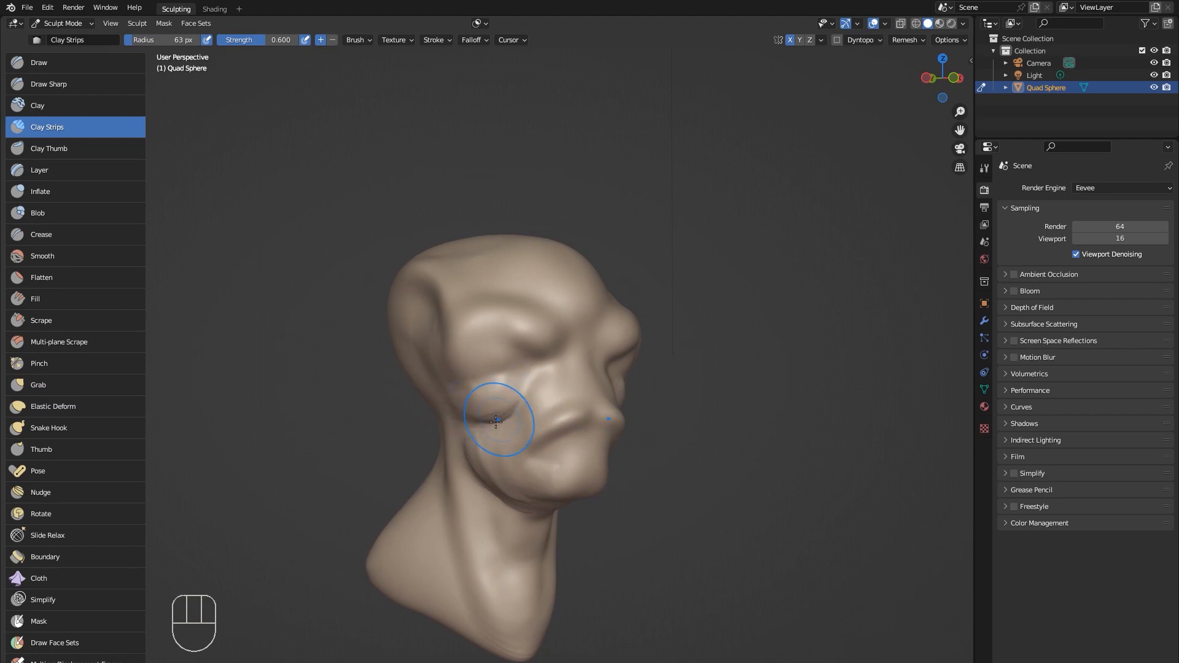
middle_drag(496, 421, 512, 401)
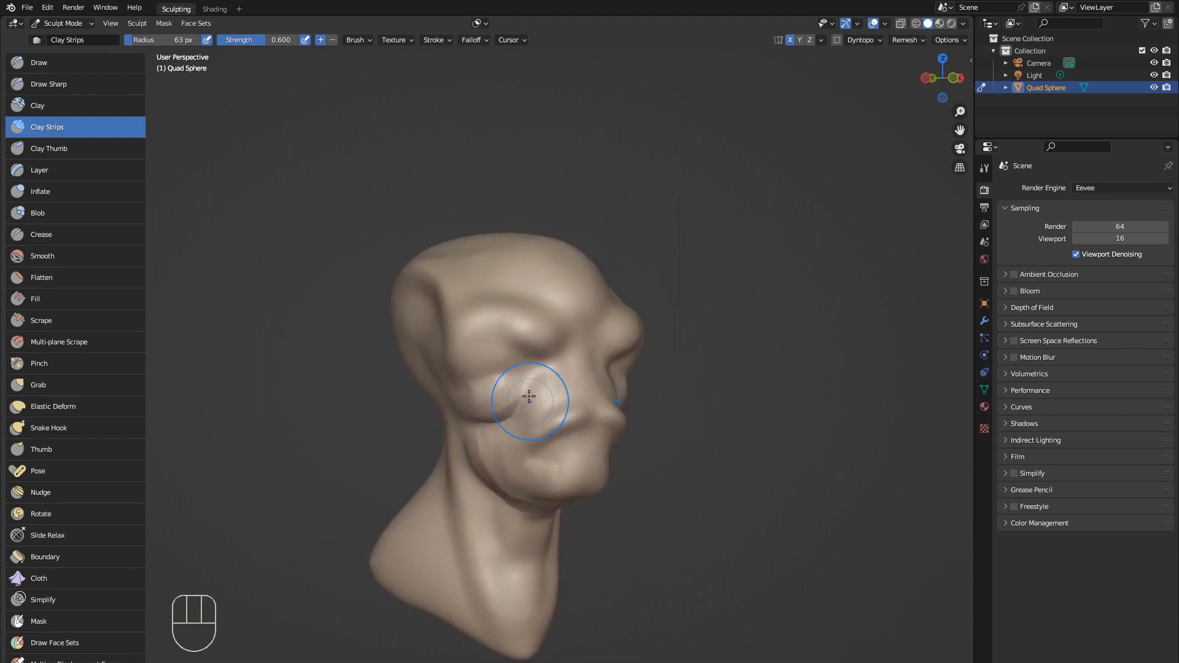
shift+drag(525, 400, 493, 412)
mouse_move(552, 354)
middle_down()
mouse_move(553, 439)
mouse_move(566, 376)
mouse_move(577, 431)
middle_up()
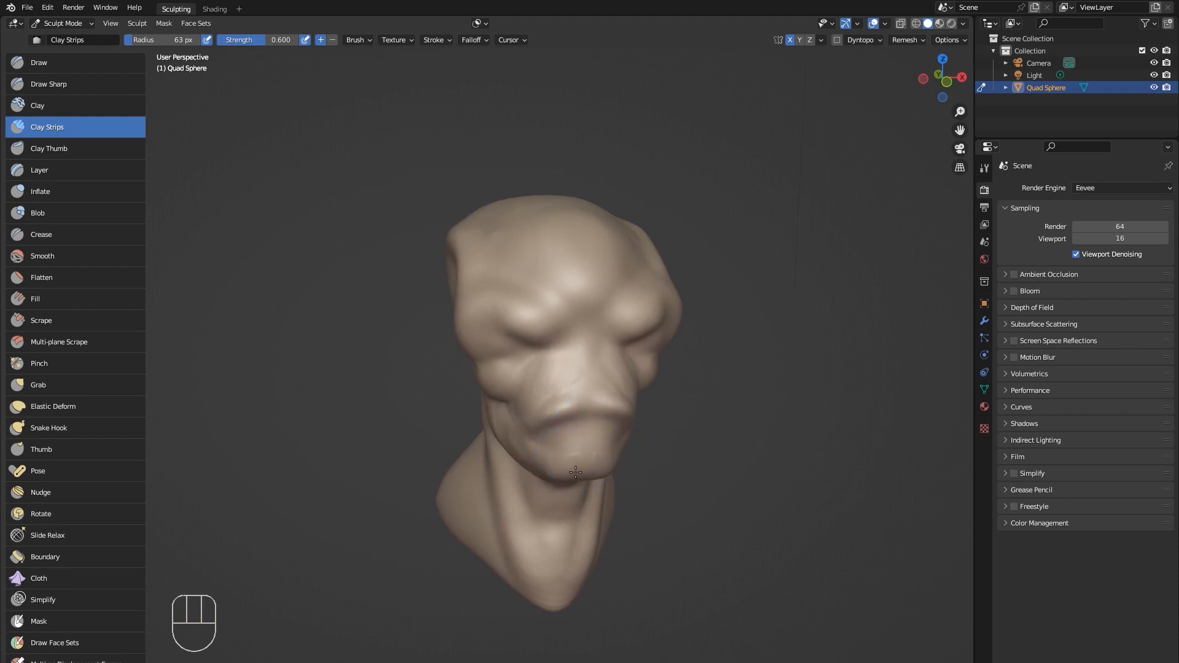
mouse_move(568, 453)
middle_down()
mouse_move(493, 446)
mouse_move(500, 408)
mouse_move(591, 338)
mouse_move(571, 336)
middle_up()
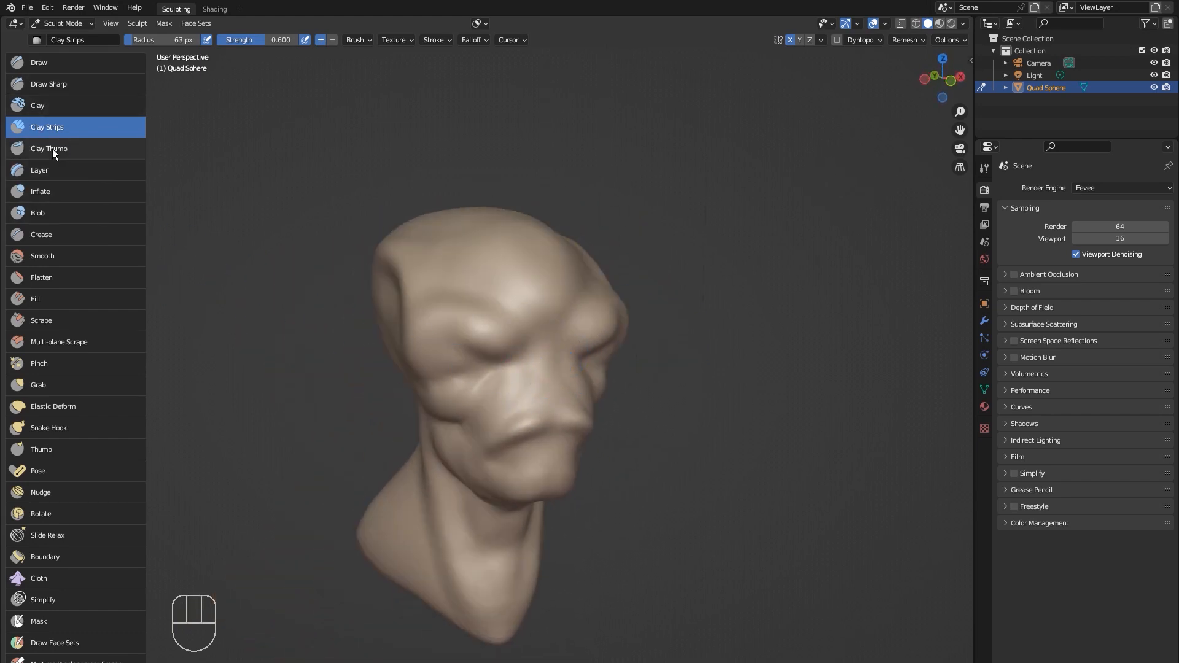
Switch to Draw Sharp, reduce its radius to 21 px, and carve the eye creases beneath the brows.
click(67, 84)
middle_drag(622, 362, 643, 350)
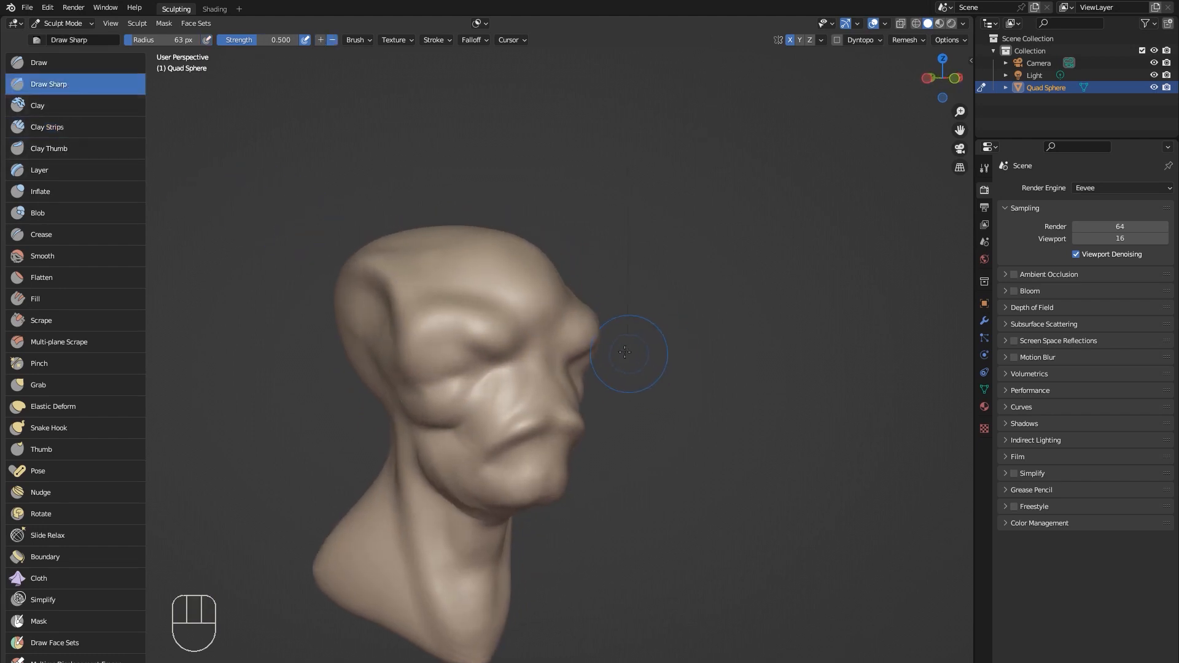
middle_drag(525, 355, 482, 347)
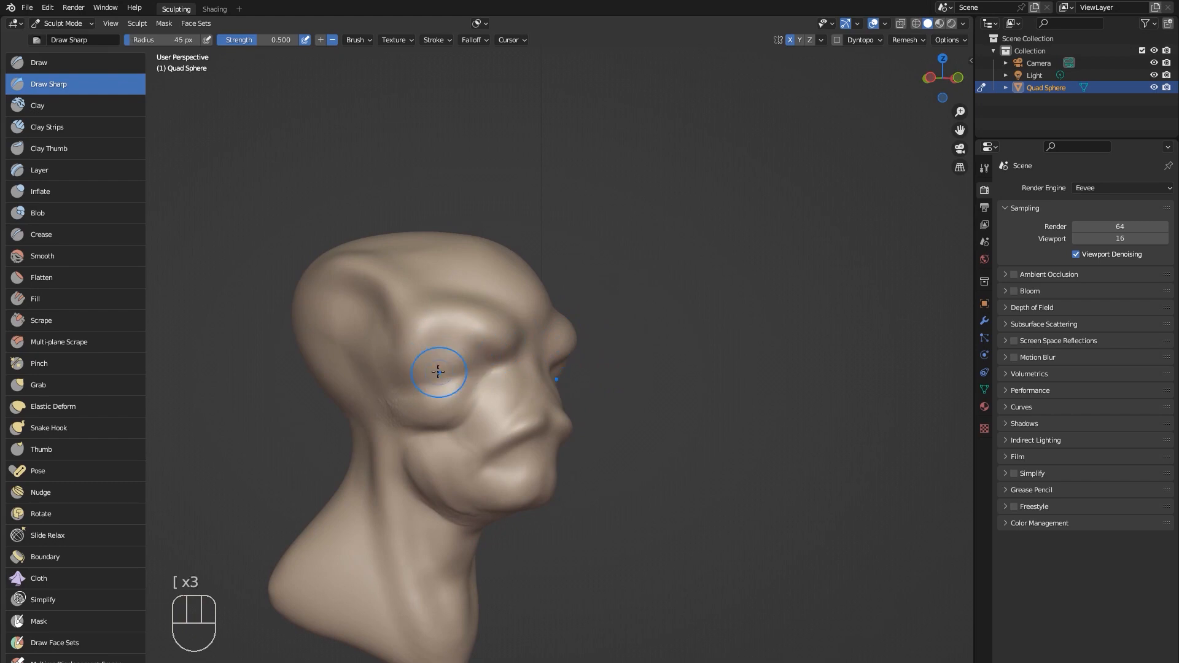
mouse_move(427, 373)
middle_down()
mouse_move(416, 361)
mouse_move(444, 370)
middle_up()
key(bracketleft)
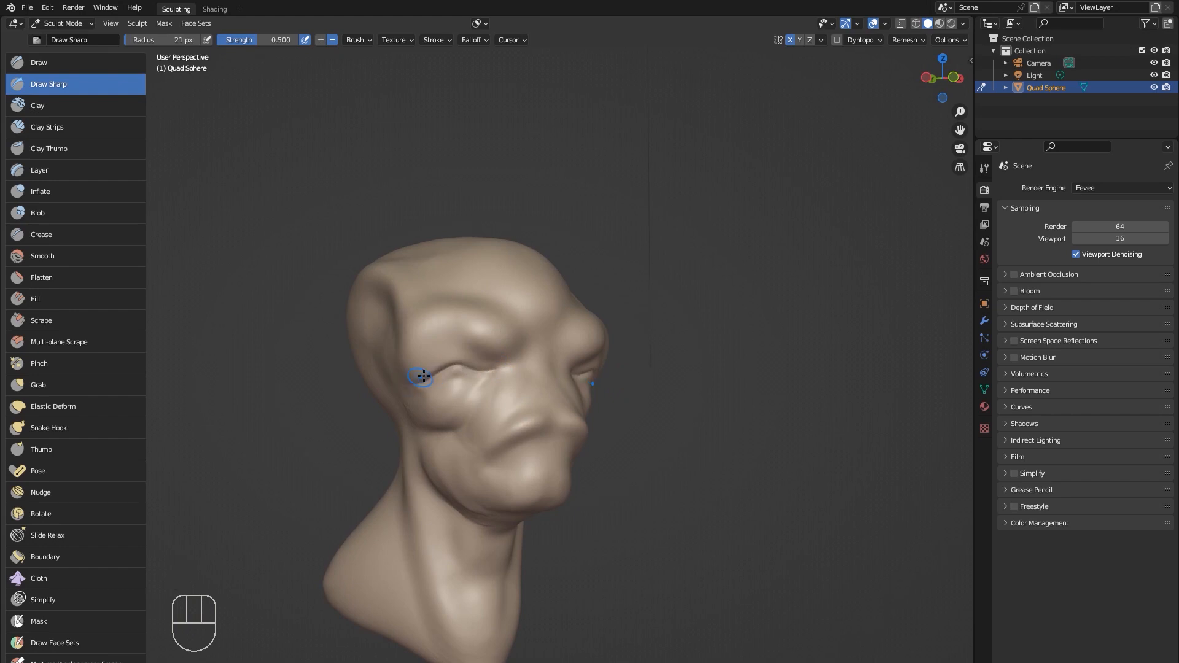
middle_drag(423, 375, 471, 409)
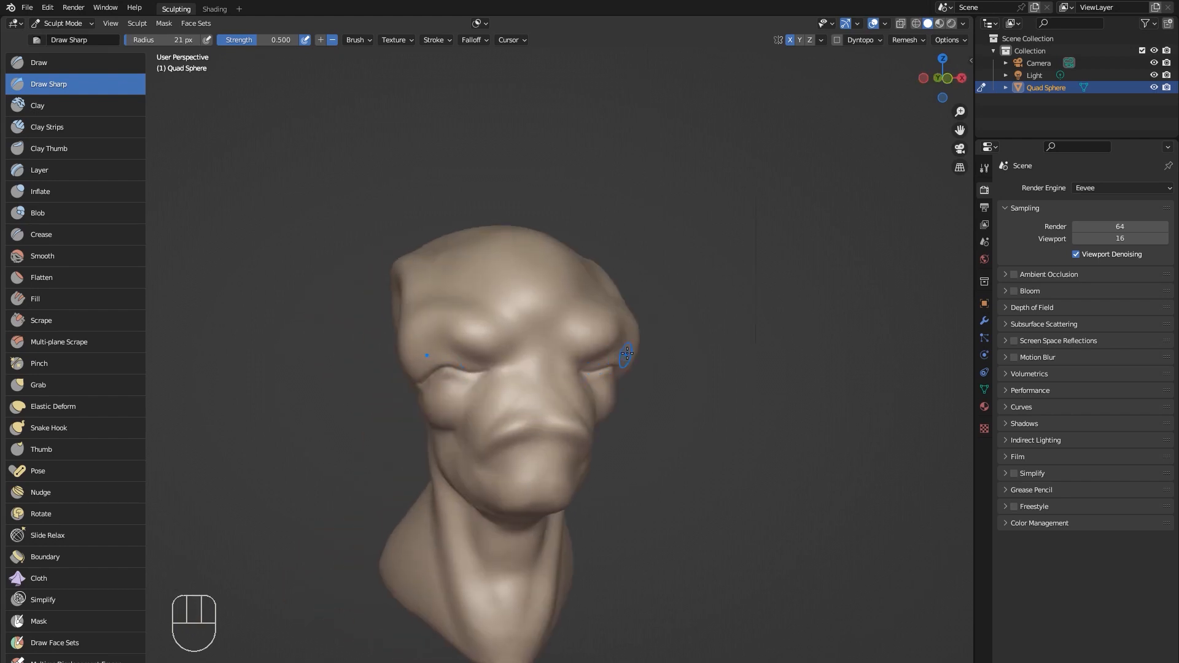
Carve a curved crease from the outer eye up the temple, plus the cheek fold and the mouth line.
middle_drag(627, 354, 679, 355)
middle_drag(432, 349, 475, 348)
drag(368, 336, 394, 380)
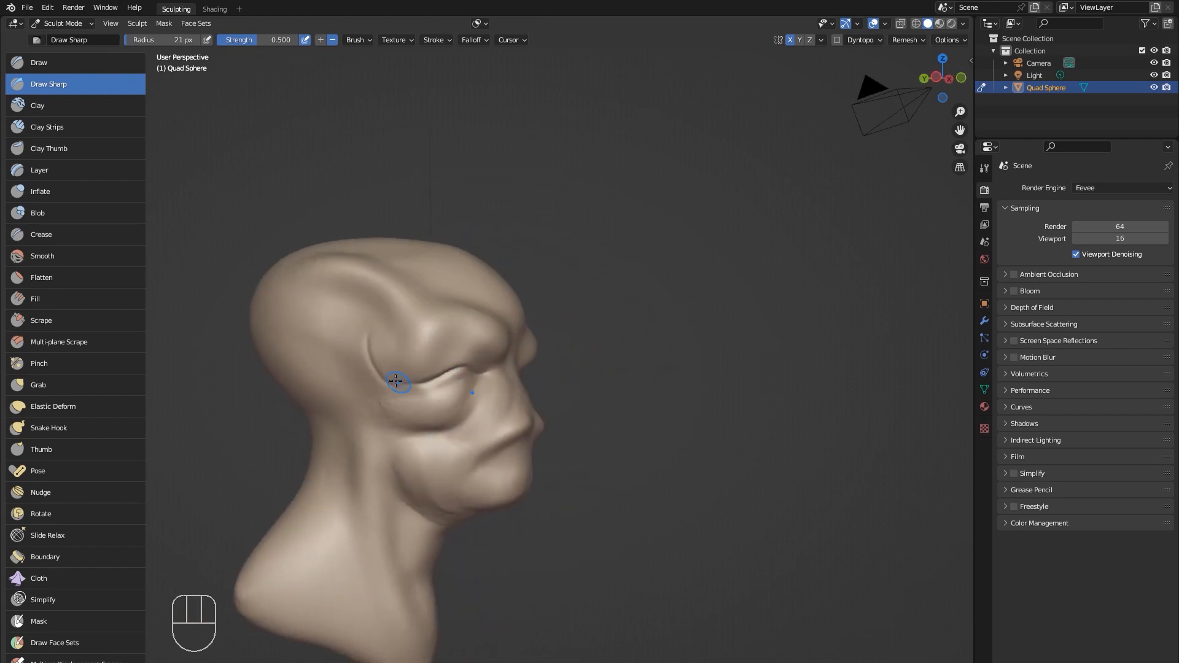
middle_drag(408, 430, 543, 432)
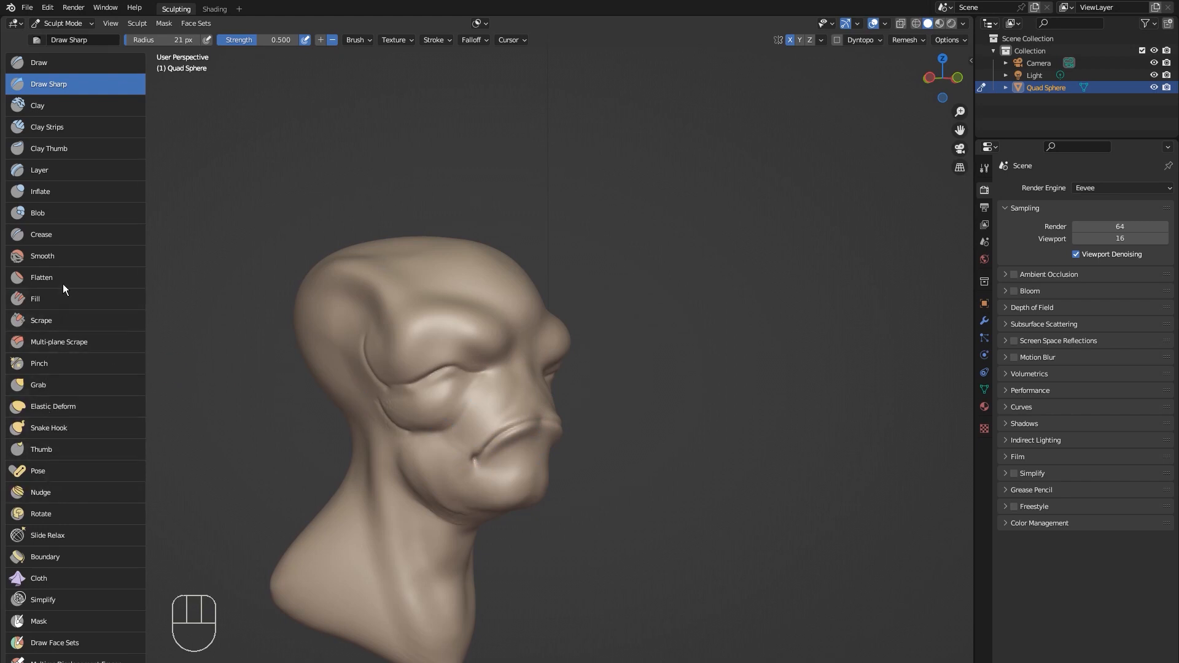
Switch to the Inflate brush at 40 px and puff up the flesh around the mouth corners.
click(71, 198)
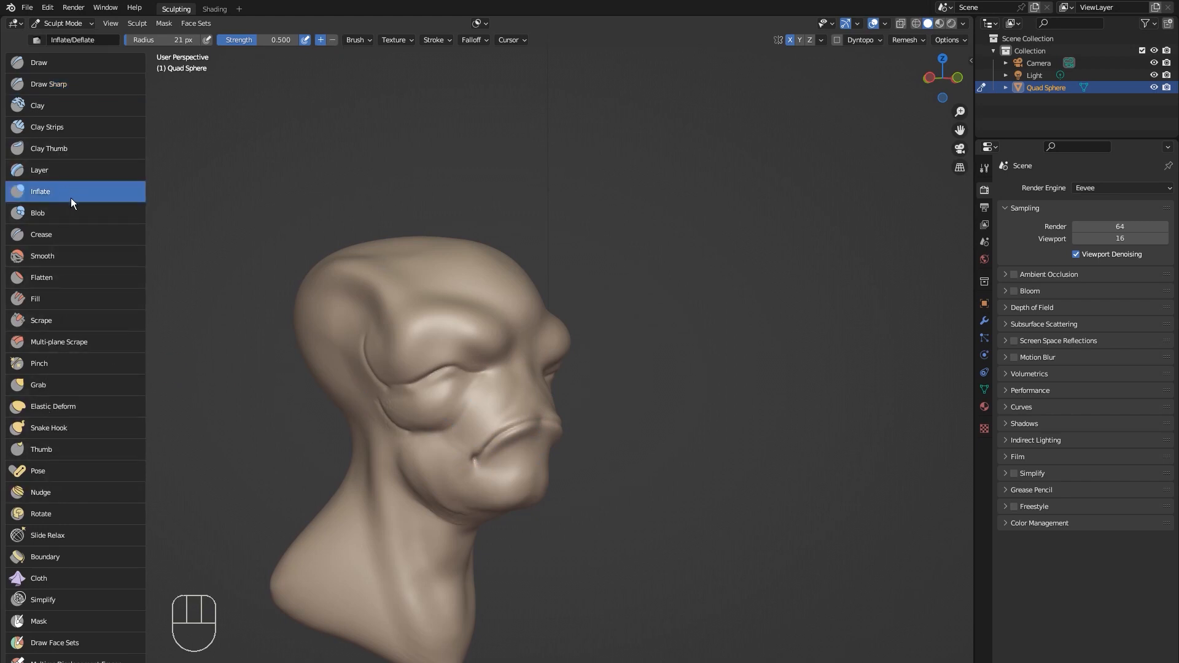
middle_drag(535, 468, 525, 461)
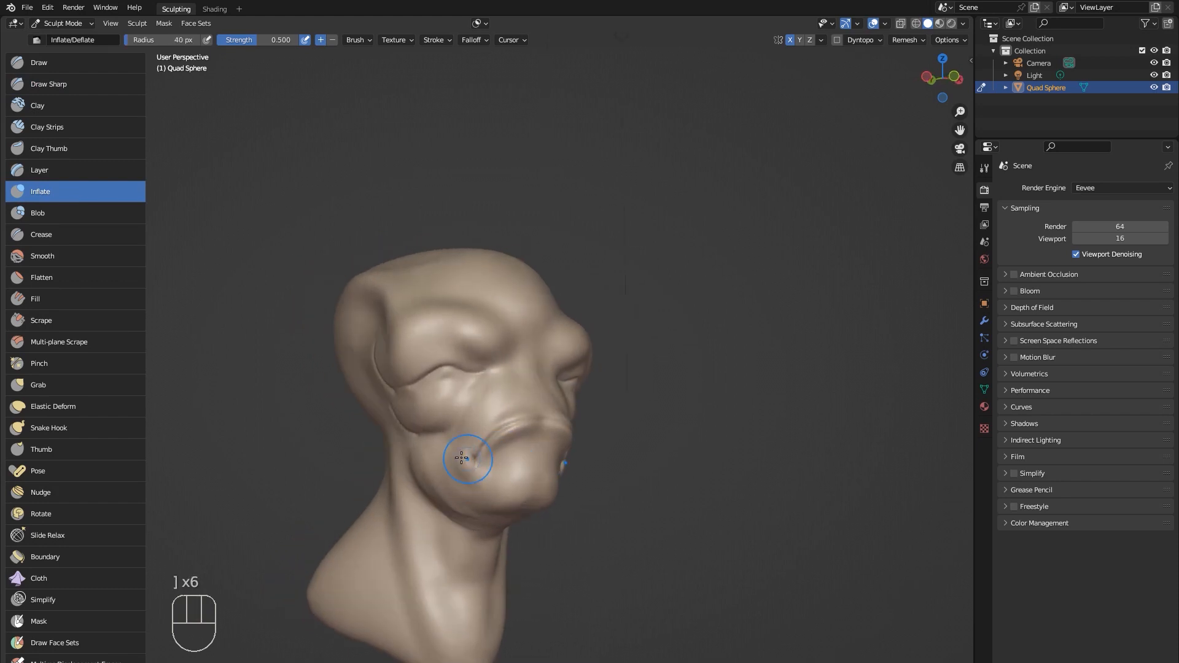
middle_drag(466, 471, 573, 468)
middle_drag(600, 411, 591, 447)
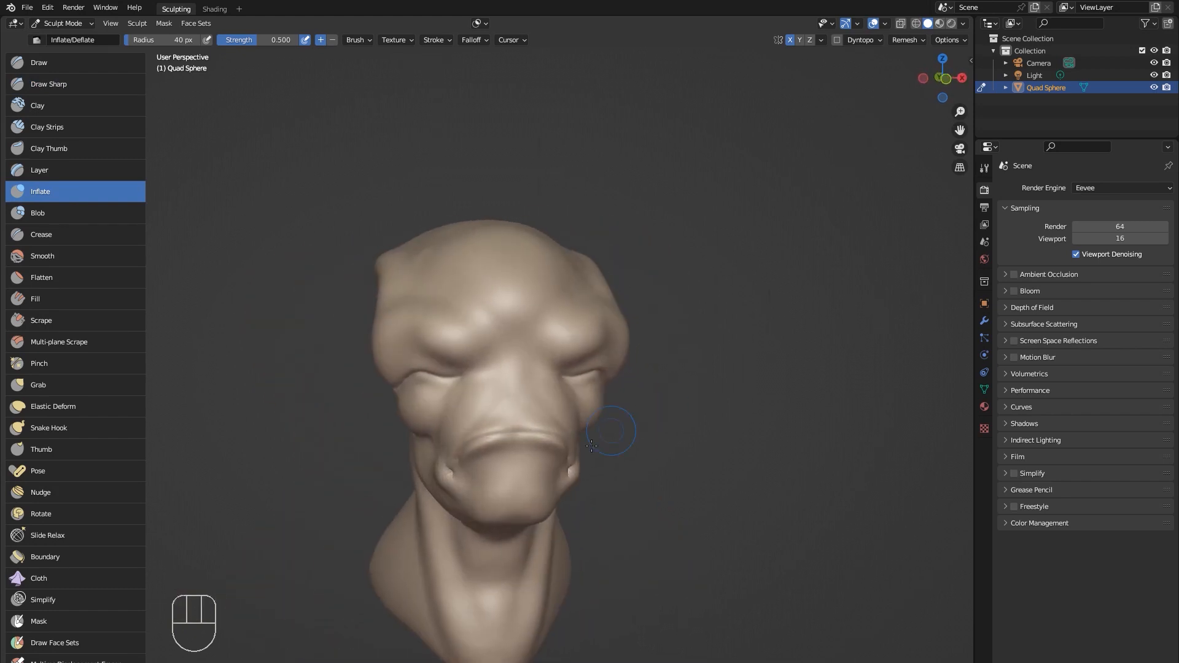
Enlarge the Inflate brush to 95 px, swell the brows above the eyes, and reduce its radius to 85 px.
middle_drag(512, 513, 435, 342)
key(bracketright)
key(bracketright)
key(bracketright)
key(bracketright)
key(bracketright)
key(bracketright)
key(bracketright)
key(bracketright)
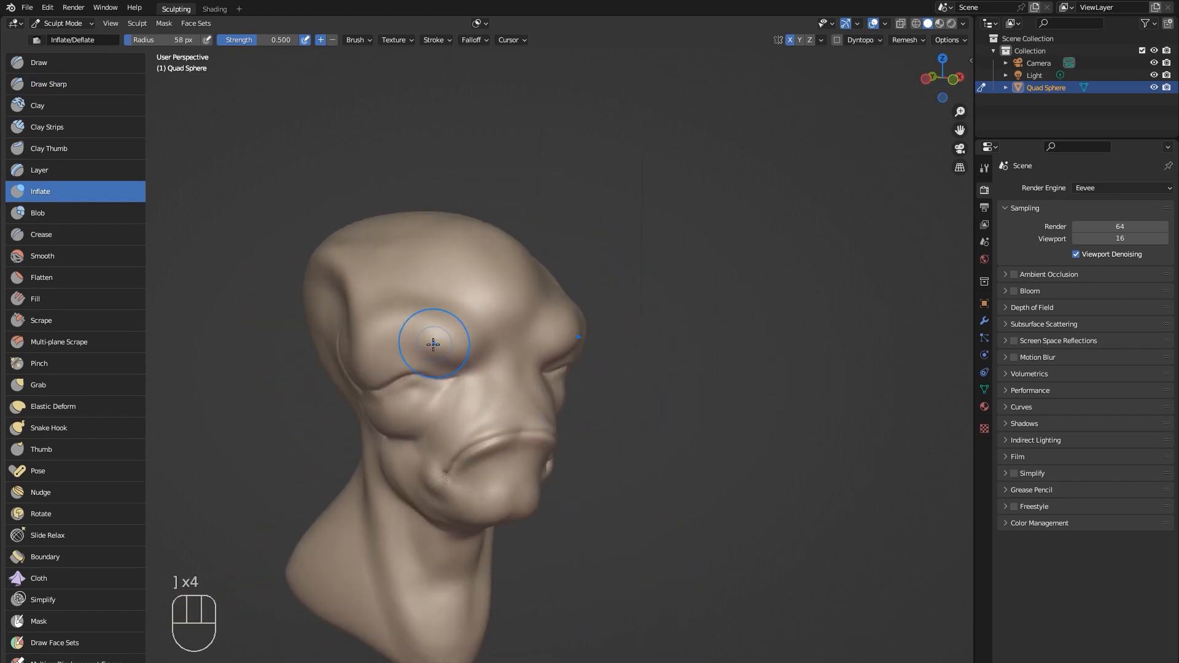
key(bracketright)
drag(428, 336, 454, 348)
middle_drag(420, 341, 417, 375)
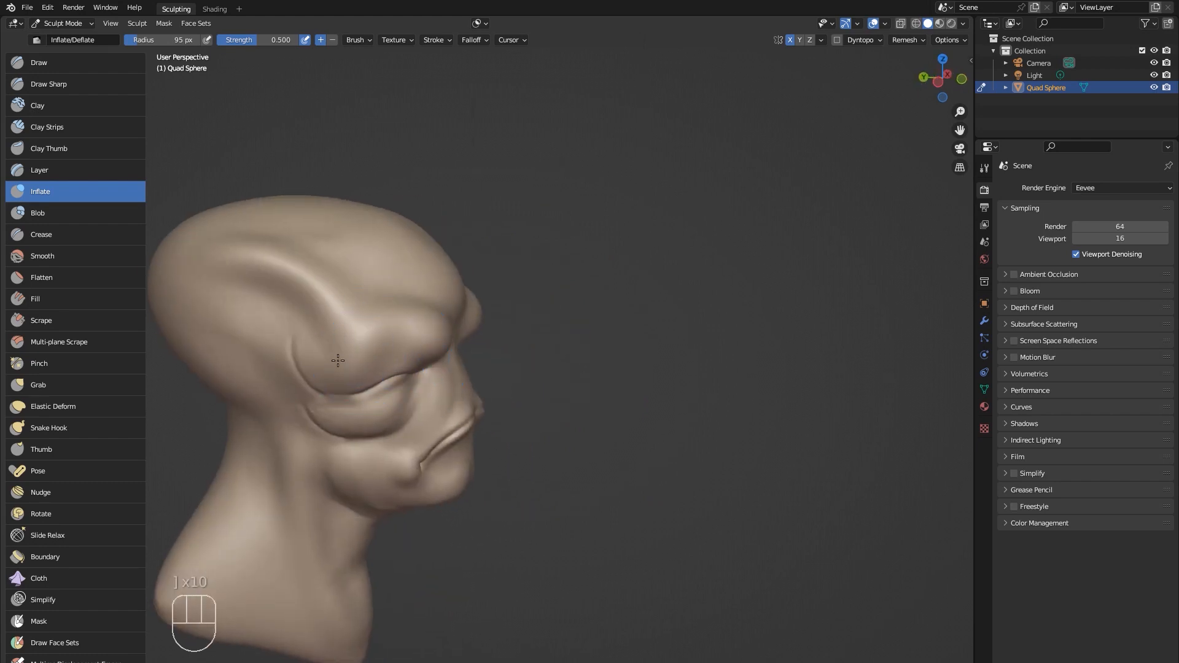
middle_drag(367, 344, 441, 343)
key(bracketleft)
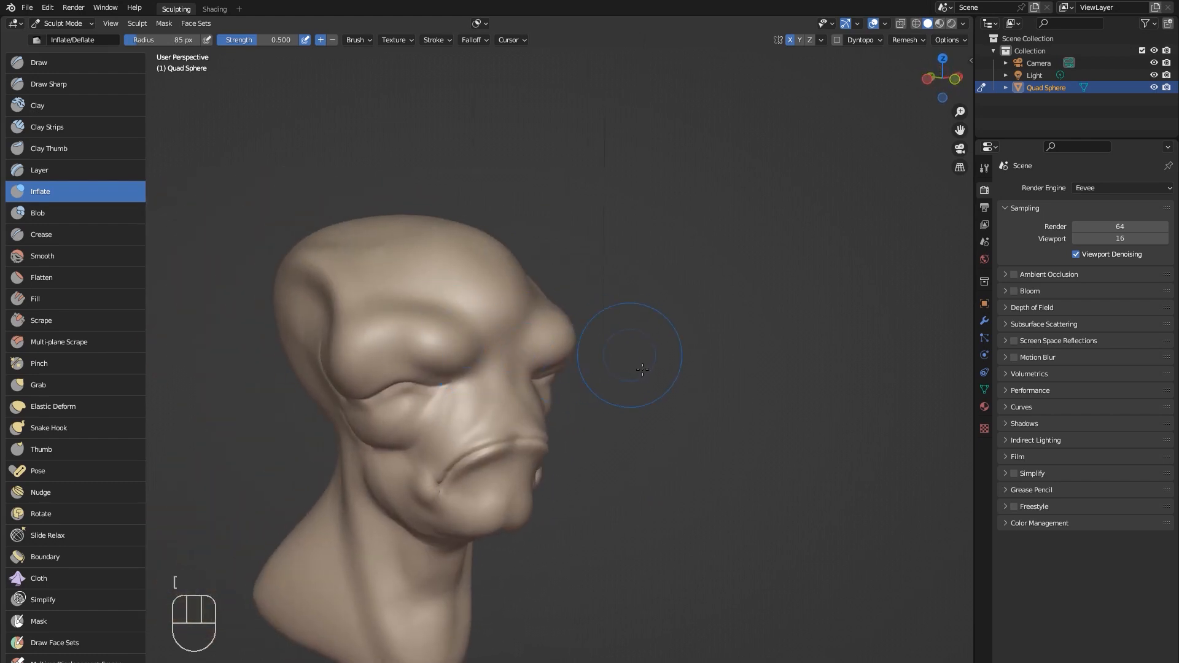
Set the Inflate brush radius to 111 px through the quick brush settings.
middle_drag(645, 393, 620, 445)
mouse_move(621, 445)
shift+middle_down()
mouse_move(738, 377)
mouse_move(634, 376)
mouse_move(763, 385)
mouse_move(679, 389)
mouse_move(719, 418)
mouse_move(710, 395)
mouse_move(651, 429)
mouse_move(606, 519)
mouse_move(527, 495)
mouse_move(689, 498)
mouse_move(682, 491)
shift+middle_up()
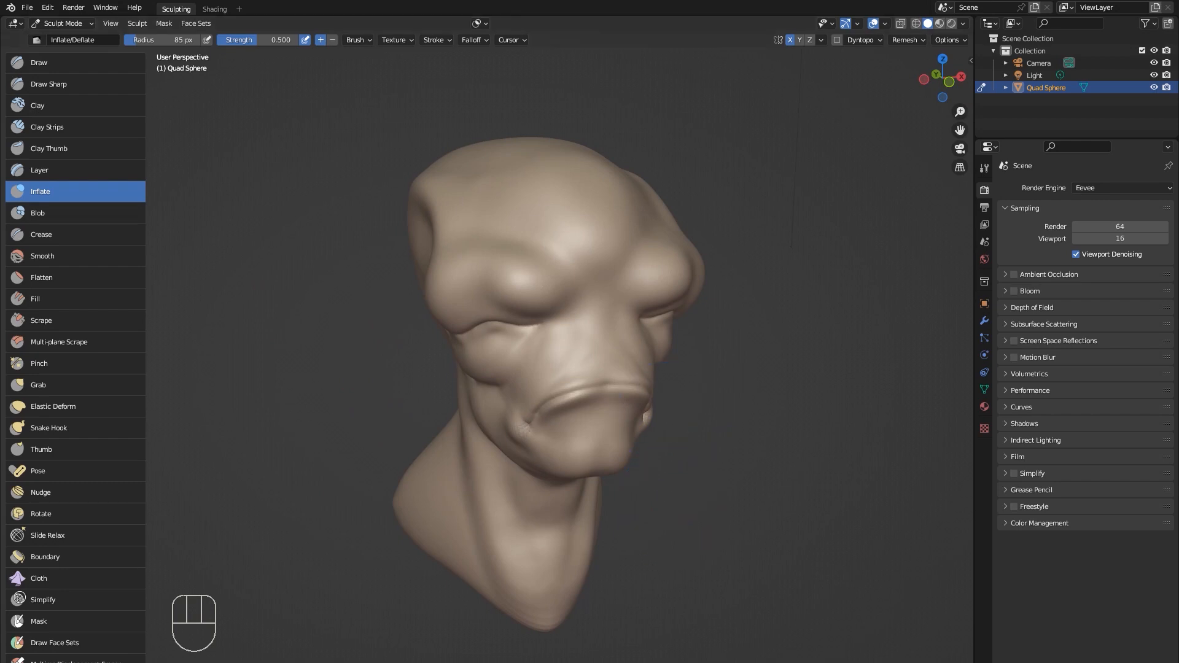
middle_drag(797, 241, 724, 327)
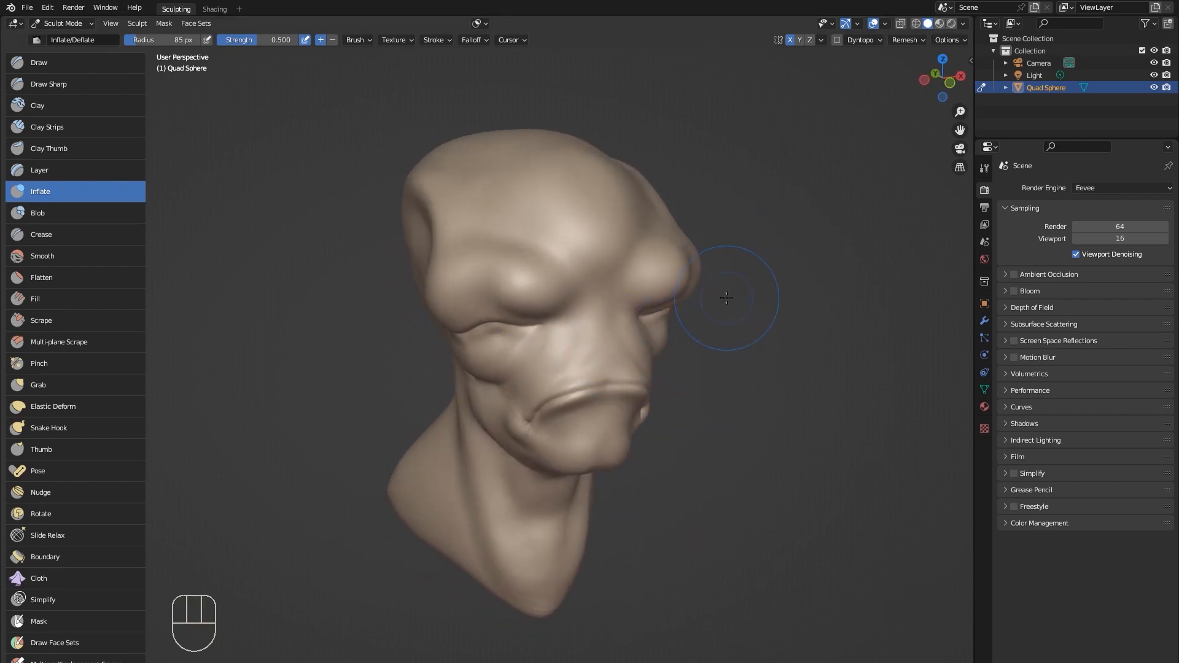
right_click(727, 298)
right_click(616, 336)
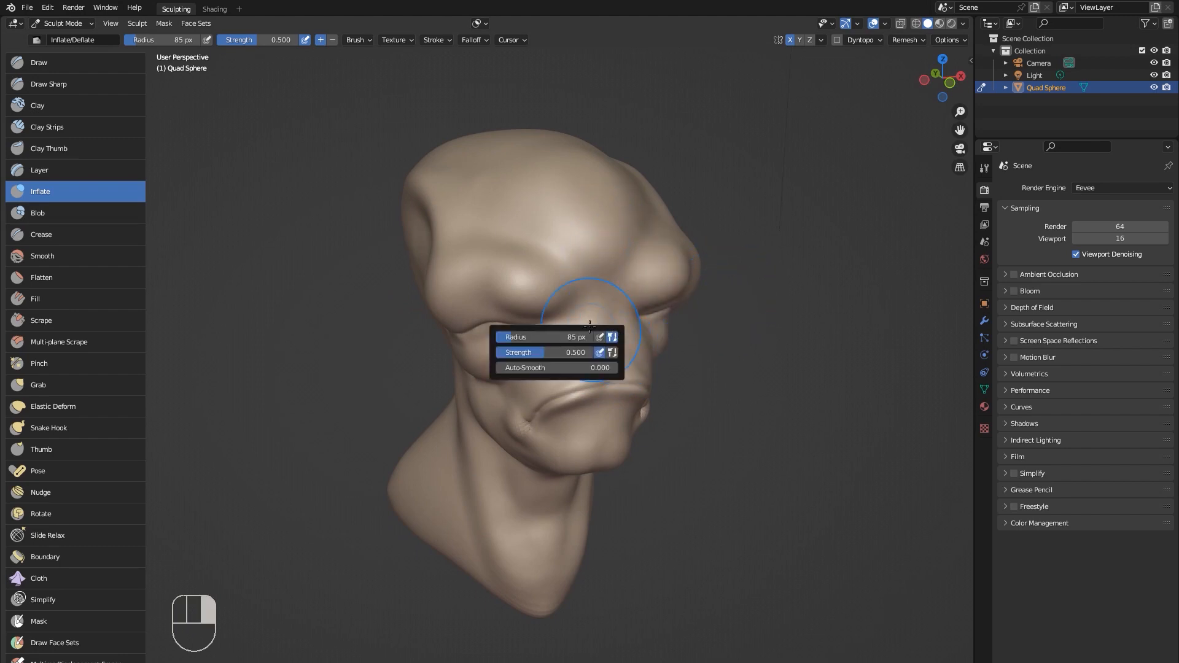
mouse_move(511, 337)
mouse_down()
mouse_move(554, 337)
mouse_move(523, 337)
mouse_move(541, 337)
mouse_move(541, 352)
mouse_move(503, 353)
mouse_up()
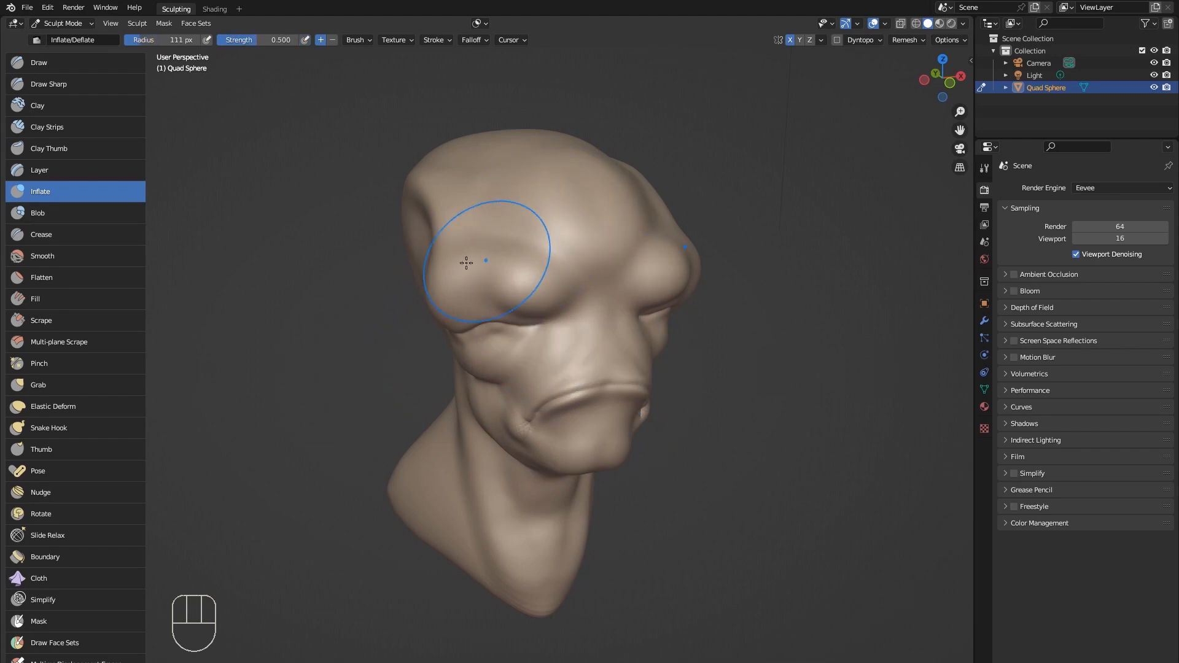
Switch to Draw Sharp, crease the area between the brows, and carve wrinkles beside the nose with the radius reduced to 25 px.
click(49, 84)
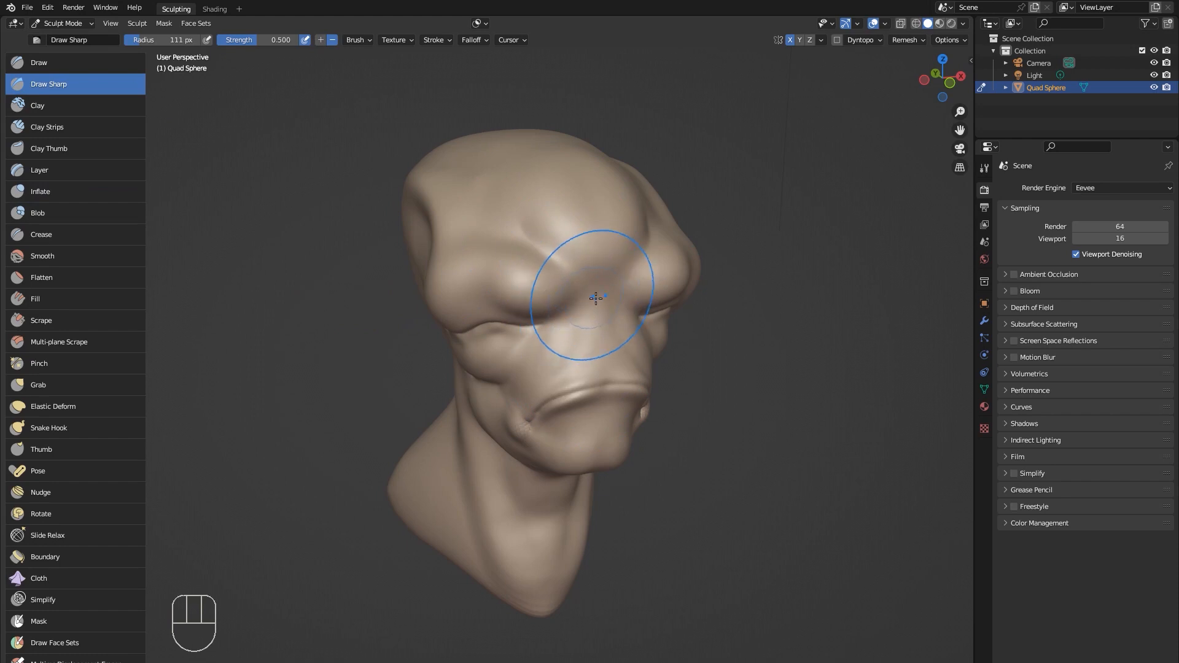
key(bracketleft)
key(bracketleft)
key(bracketleft)
key(bracketleft)
key(bracketleft)
key(bracketleft)
key(bracketleft)
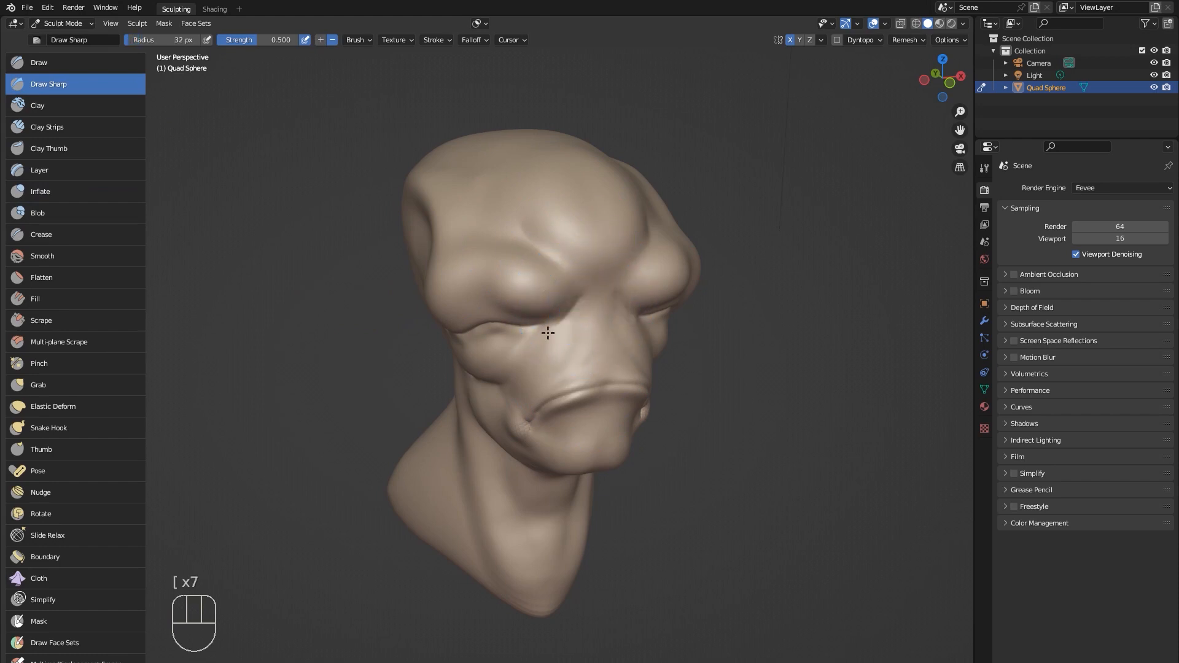
key(bracketleft)
right_click(704, 394)
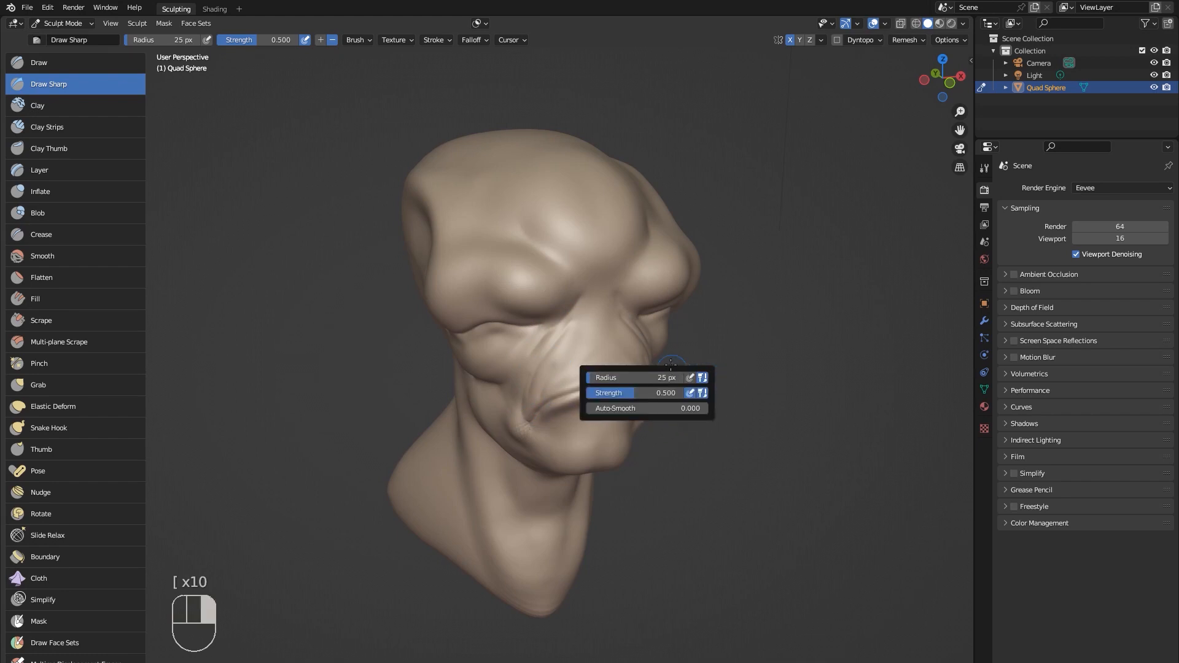
Carve fine creases along the jaw, the neck folds and the hollow behind the temple ridge with Draw Sharp.
mouse_move(704, 393)
middle_down()
mouse_move(746, 291)
mouse_move(727, 320)
middle_up()
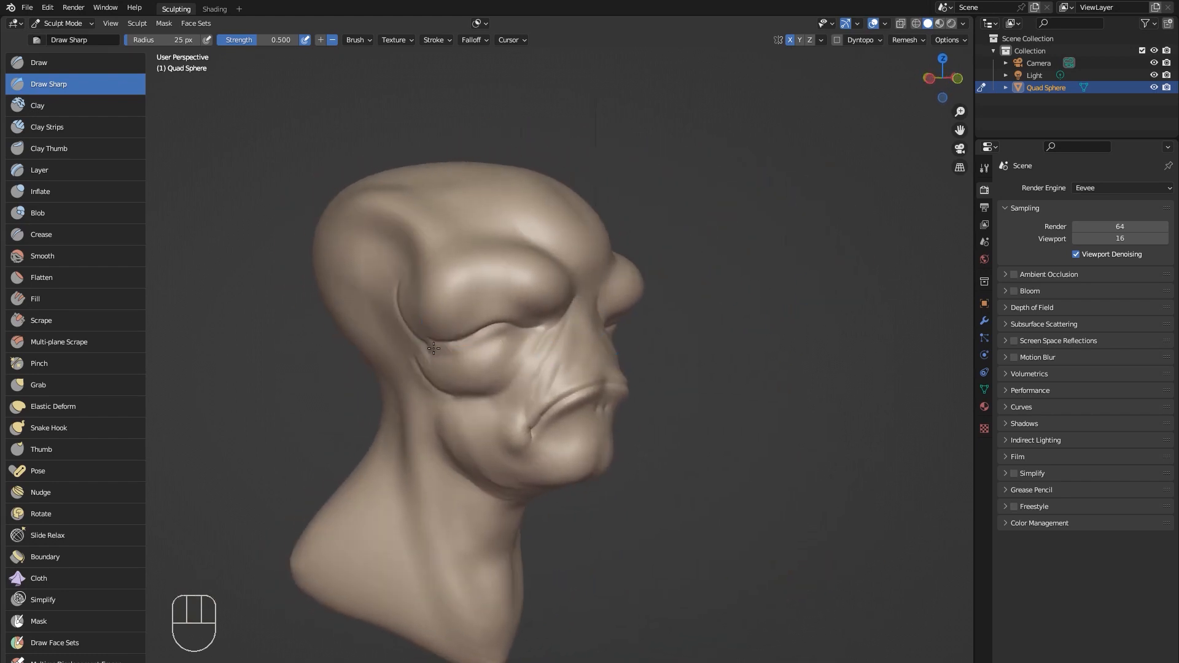
drag(436, 399, 460, 479)
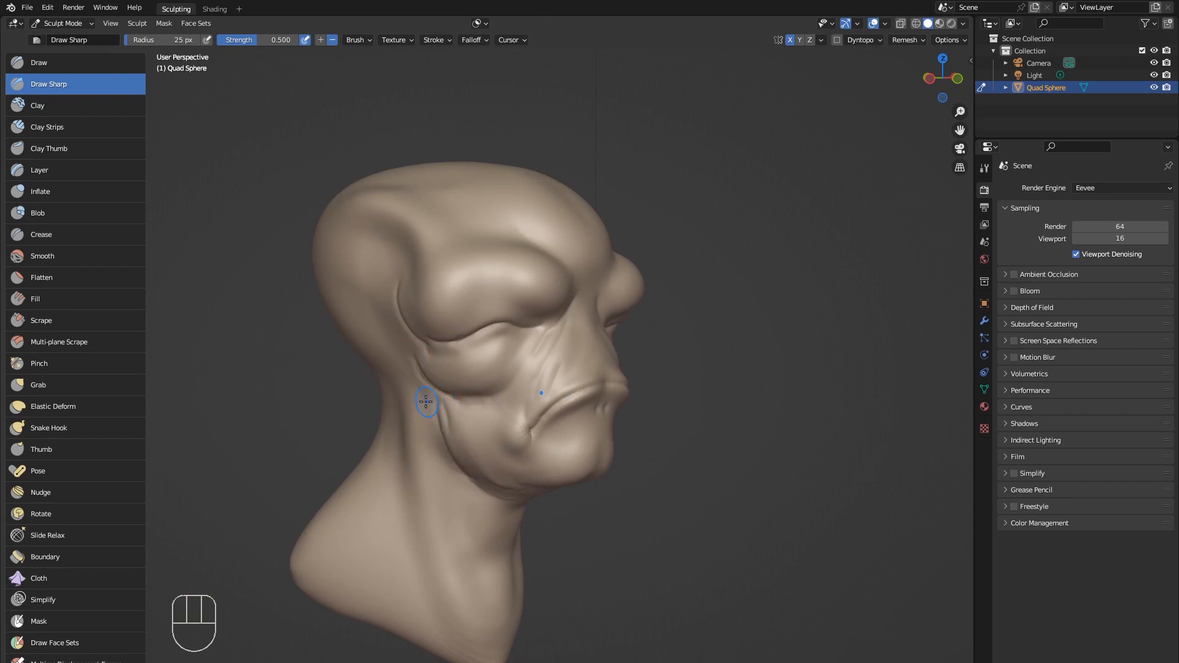
middle_drag(502, 524, 543, 269)
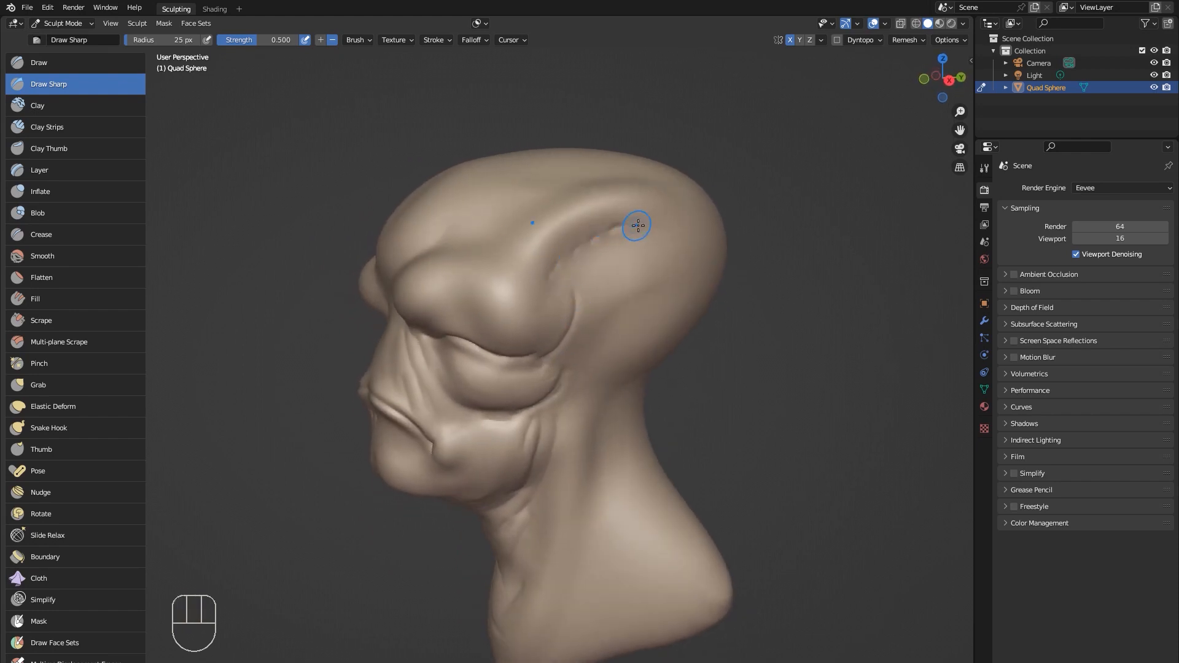
middle_drag(612, 307, 544, 378)
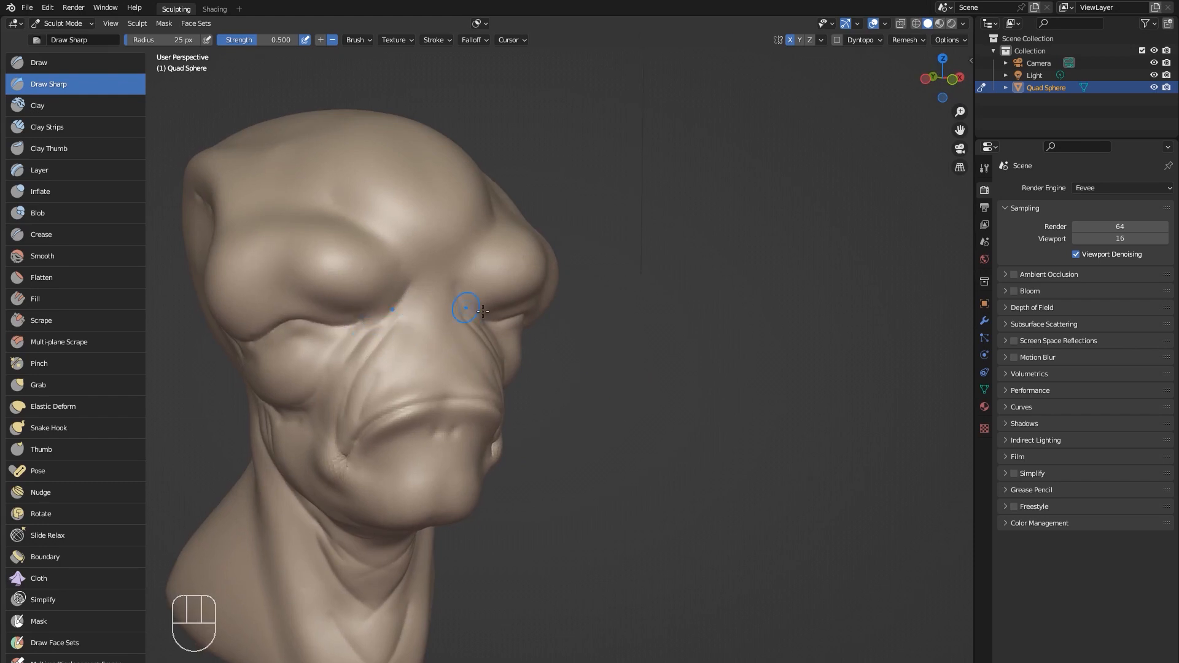
middle_drag(483, 311, 701, 327)
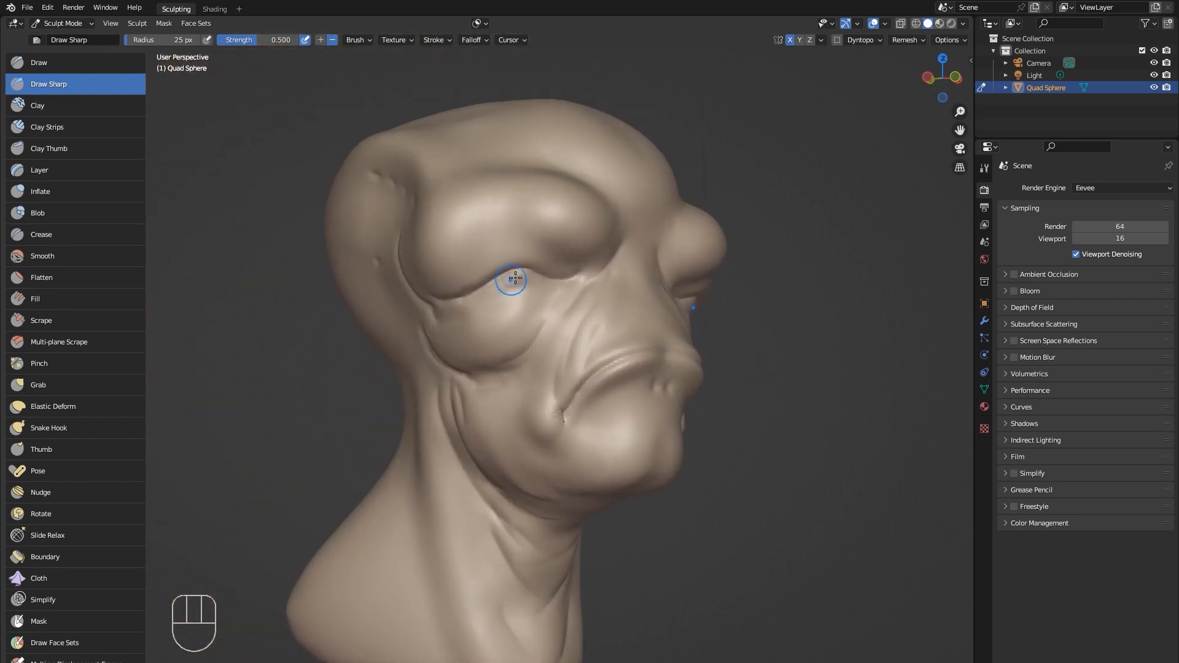
Carve creases between the brows at the nose bridge and fine wrinkles across the brow bulges with Draw Sharp.
middle_drag(552, 283, 466, 274)
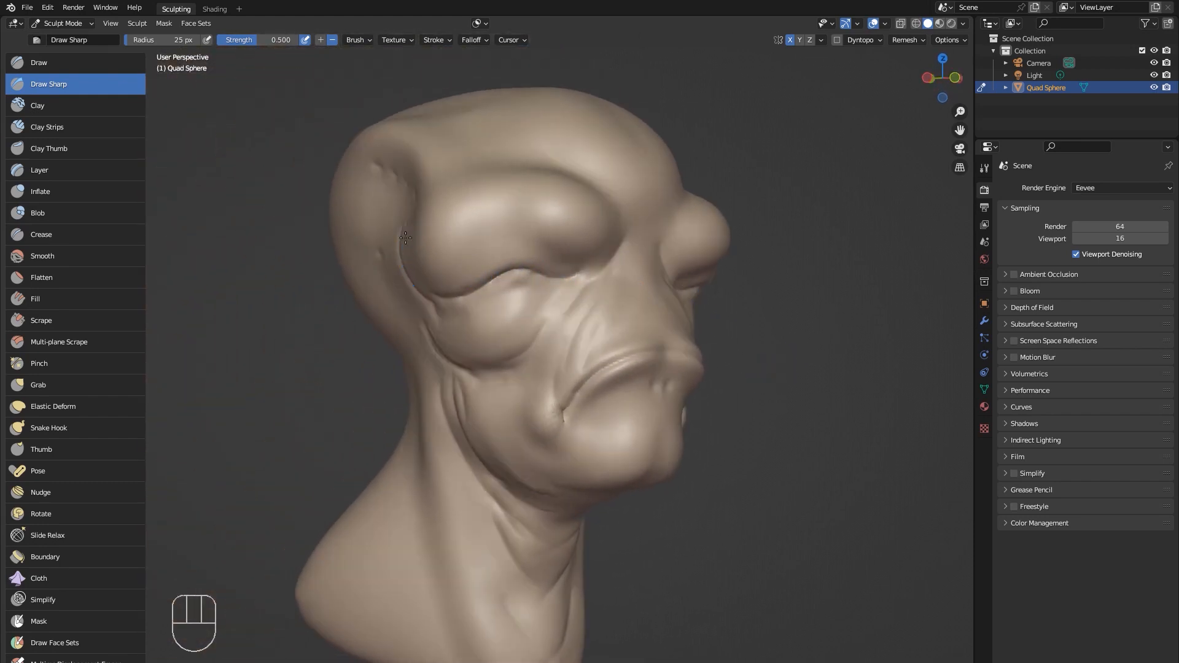
middle_drag(715, 442, 691, 430)
scroll(682, 393, down, 3)
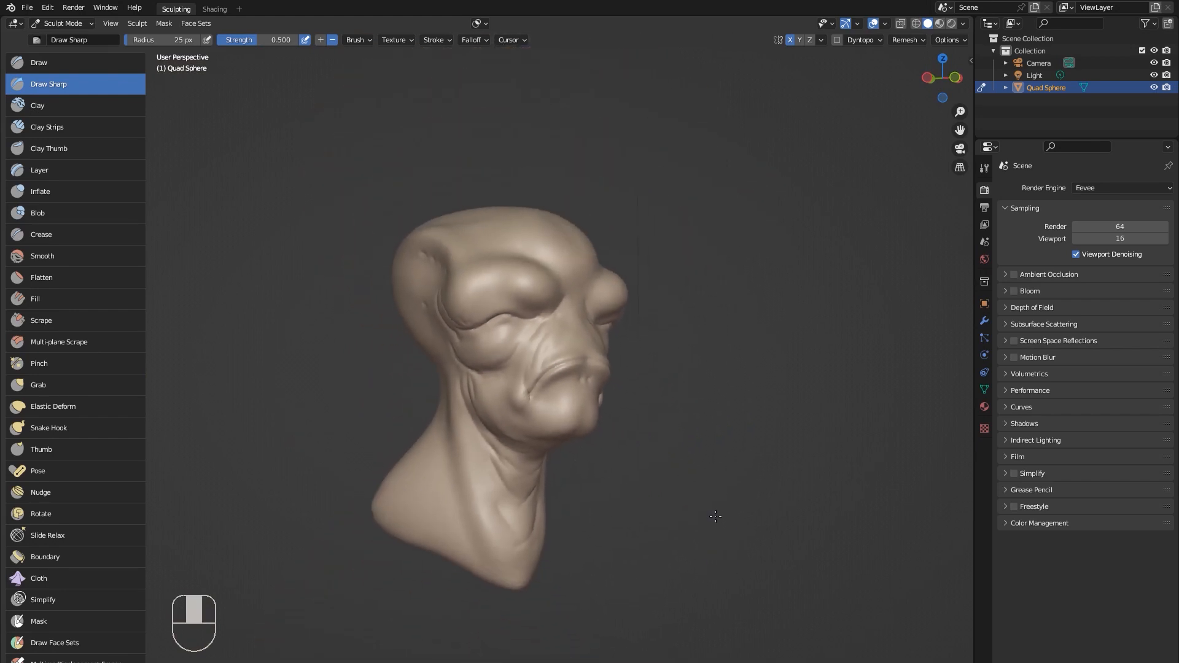
middle_drag(660, 329, 609, 323)
drag(570, 289, 560, 317)
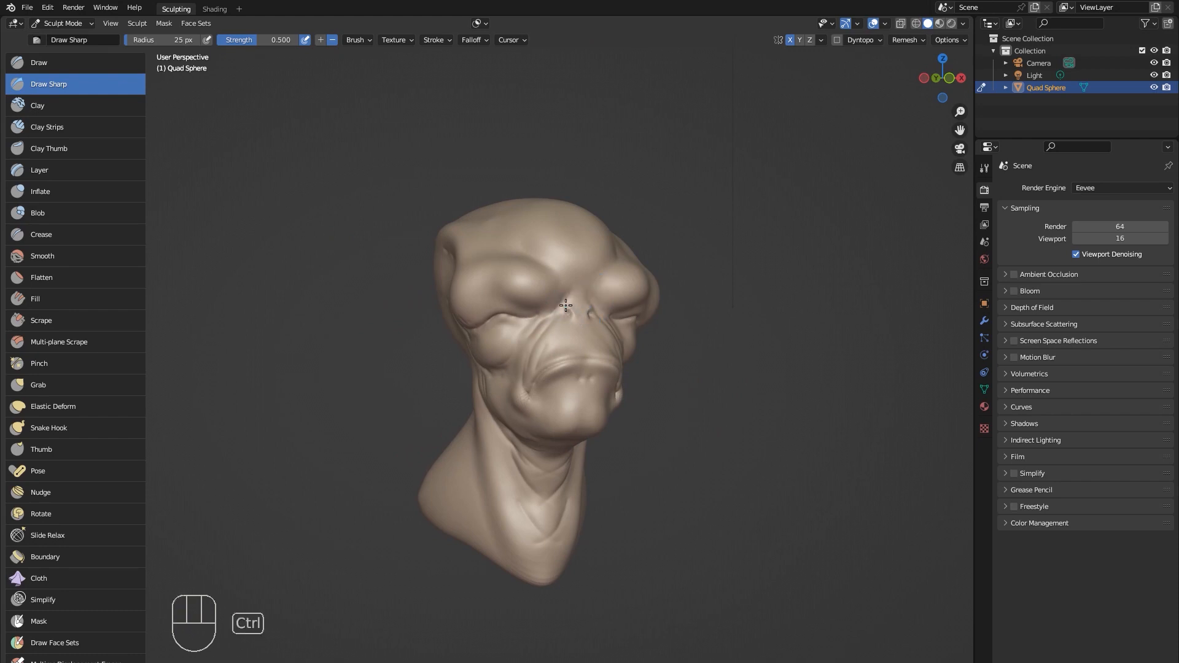
ctrl+drag(572, 312, 574, 316)
middle_drag(594, 314, 575, 317)
drag(579, 313, 579, 288)
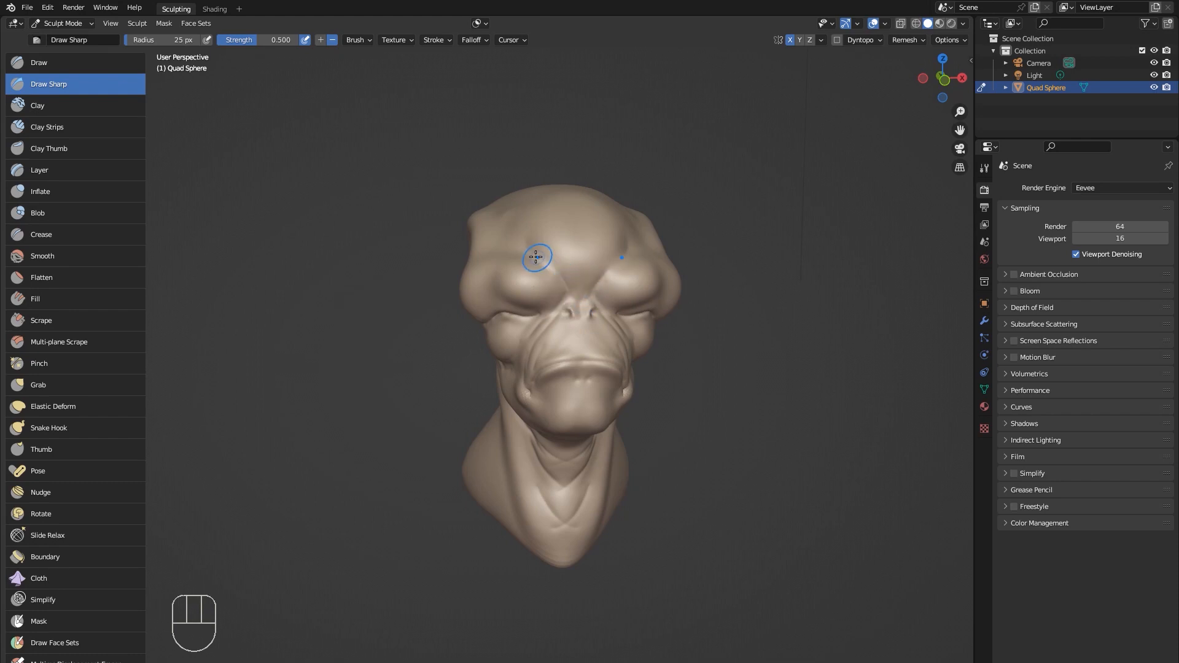
drag(541, 273, 524, 270)
mouse_move(468, 265)
middle_down()
mouse_move(460, 307)
mouse_move(490, 308)
middle_up()
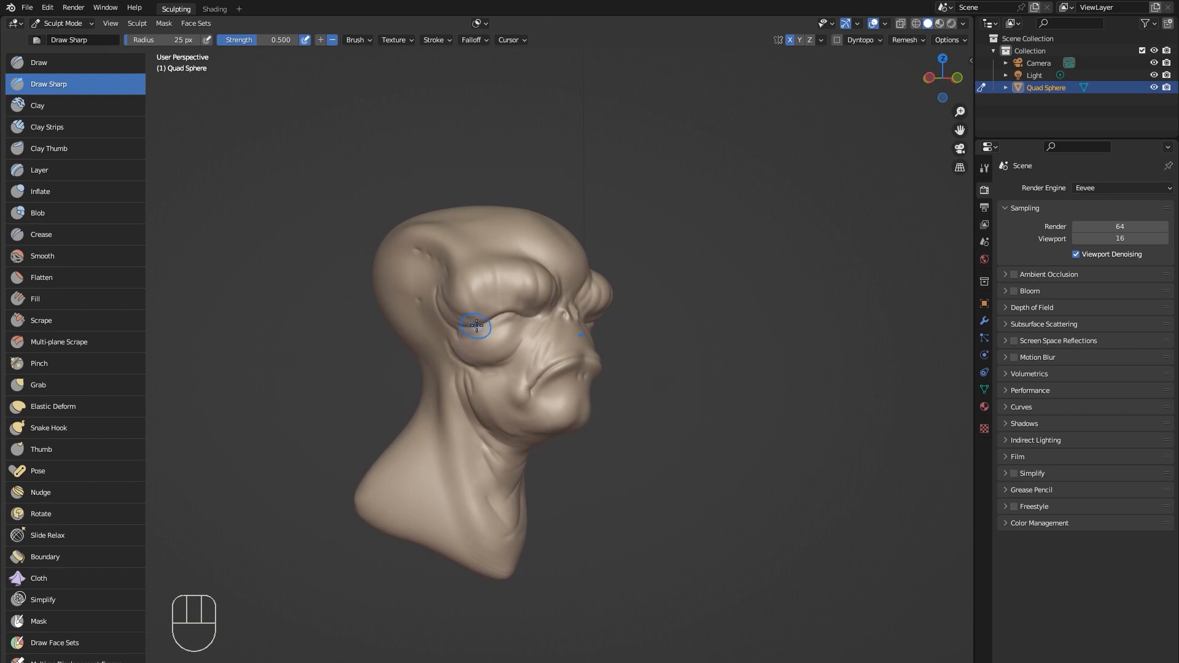
Enlarge the brush radius to 94 px and smooth the cheek, jaw and mouth area.
key(bracketright)
key(bracketright)
key(bracketright)
key(bracketright)
key(bracketright)
key(bracketright)
key(bracketleft)
shift+drag(471, 403, 532, 365)
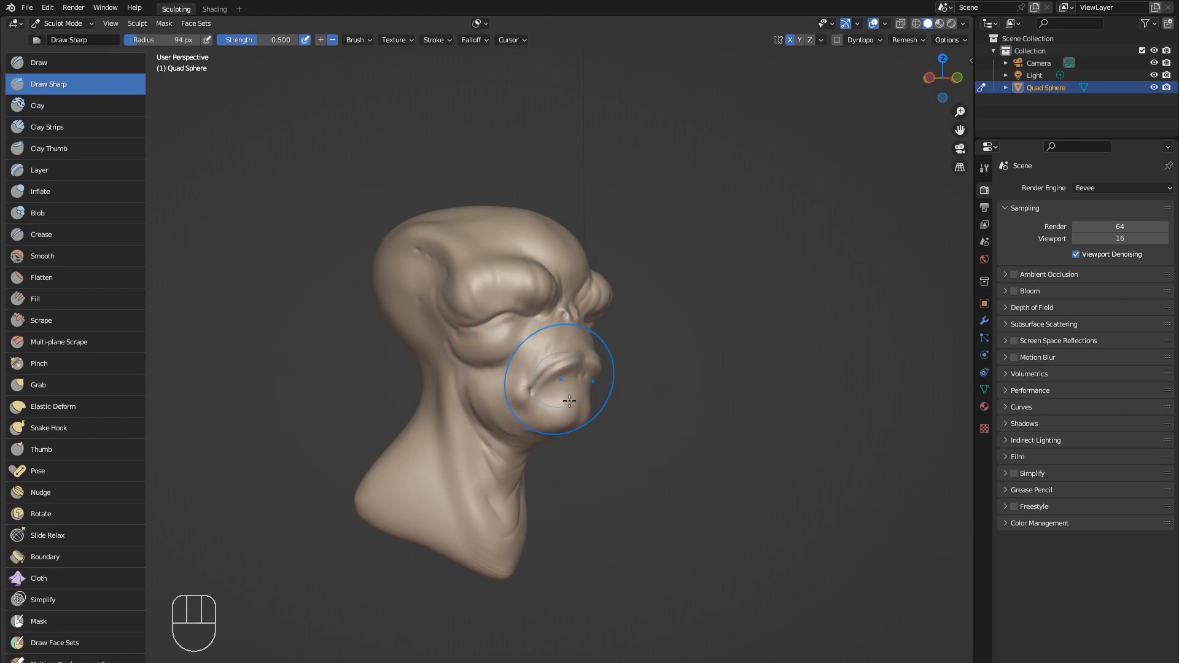
Examine the head's forms from the front, both sides, the back and below.
mouse_move(565, 390)
middle_down()
mouse_move(616, 386)
mouse_move(565, 382)
mouse_move(534, 408)
mouse_move(566, 413)
middle_up()
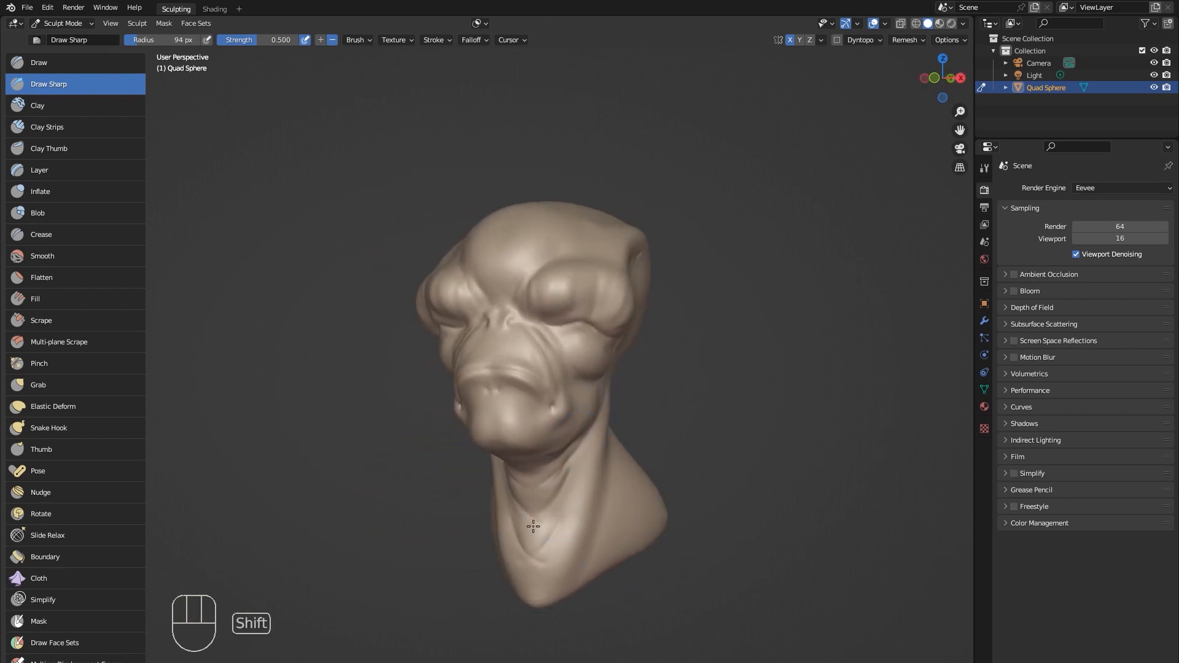
mouse_move(533, 526)
middle_down()
mouse_move(667, 438)
mouse_move(658, 381)
middle_up()
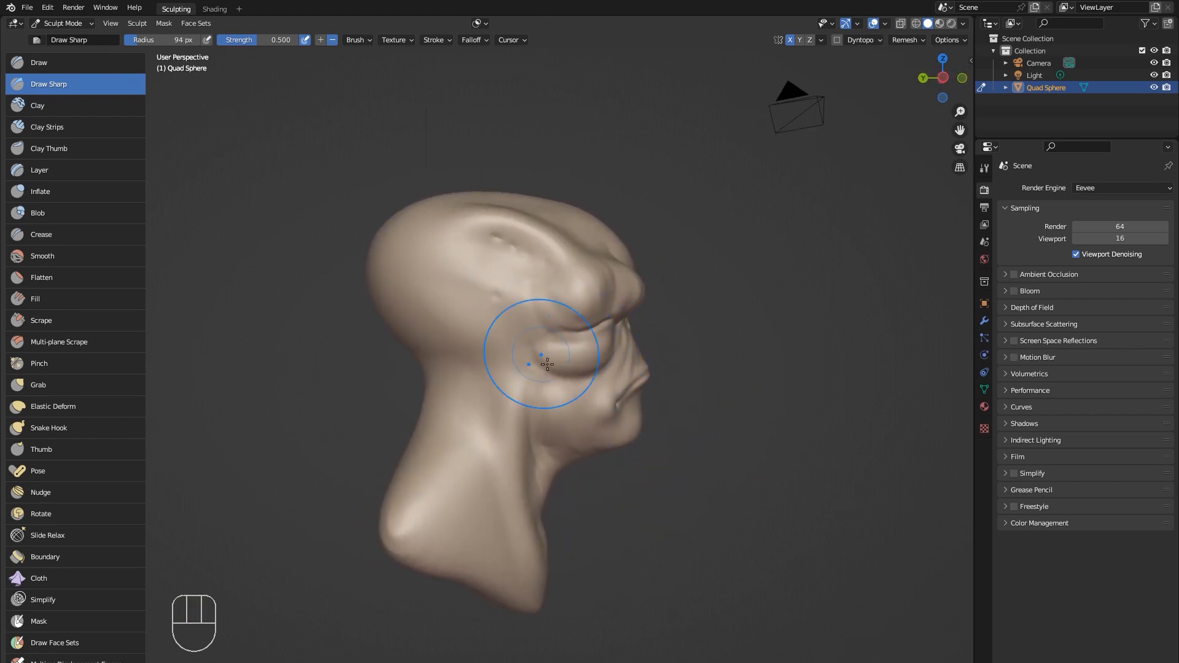
middle_drag(632, 487, 726, 421)
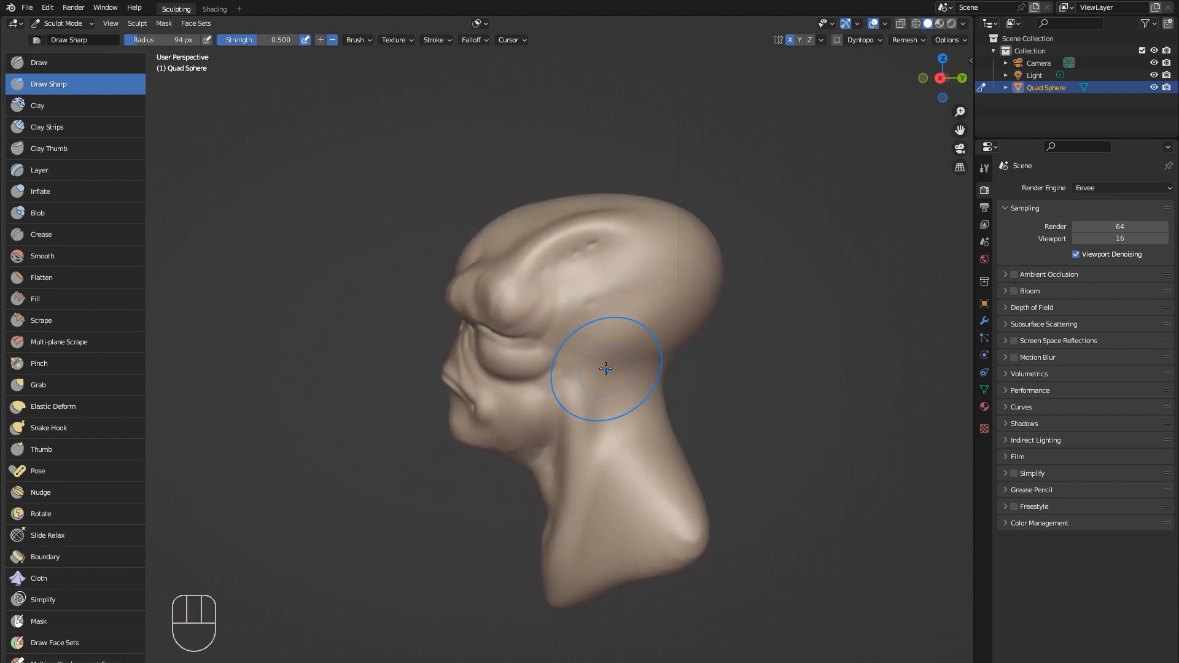
middle_drag(605, 367, 698, 342)
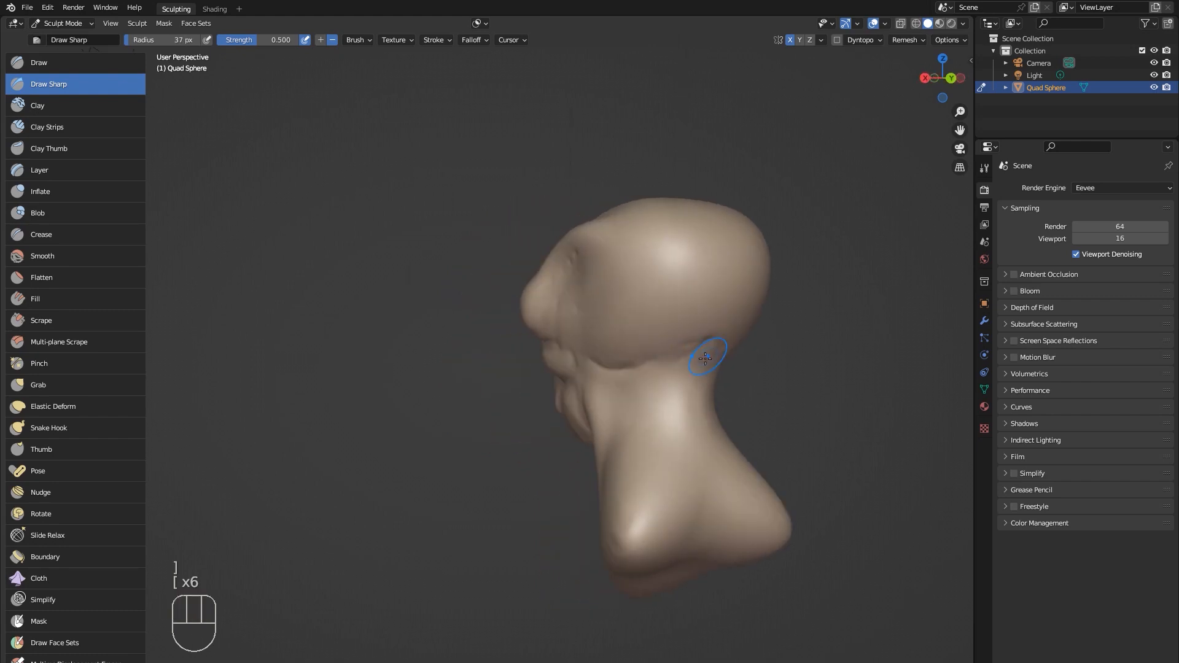
middle_drag(698, 422, 624, 455)
middle_drag(663, 508, 591, 514)
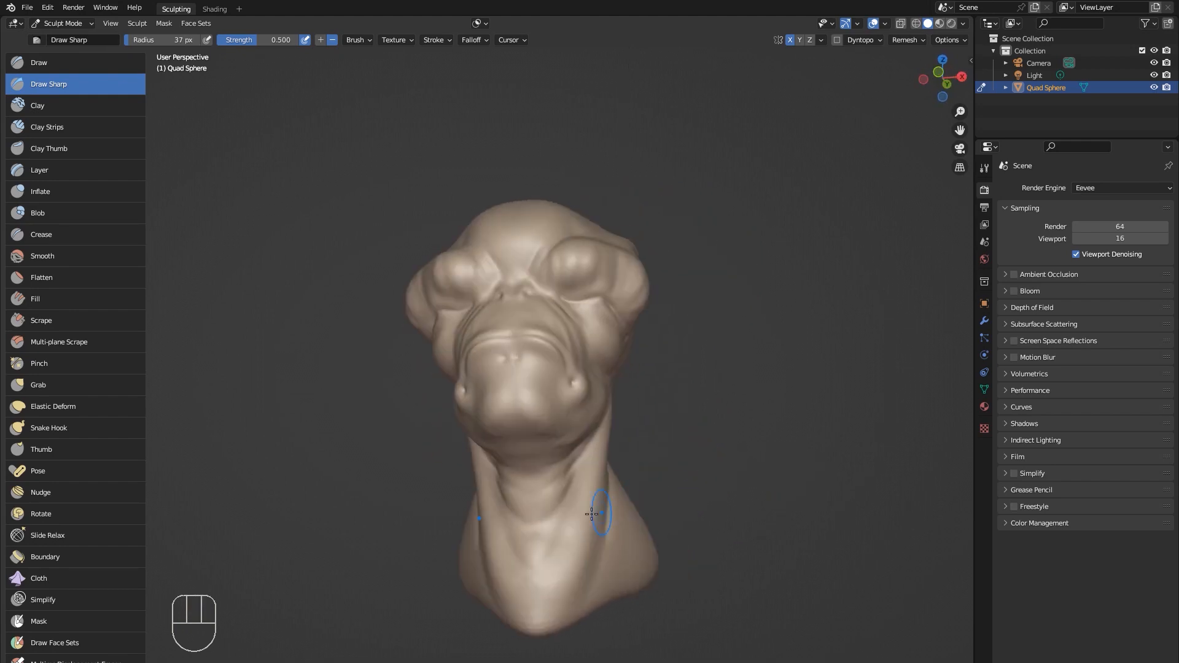
middle_drag(550, 581, 589, 584)
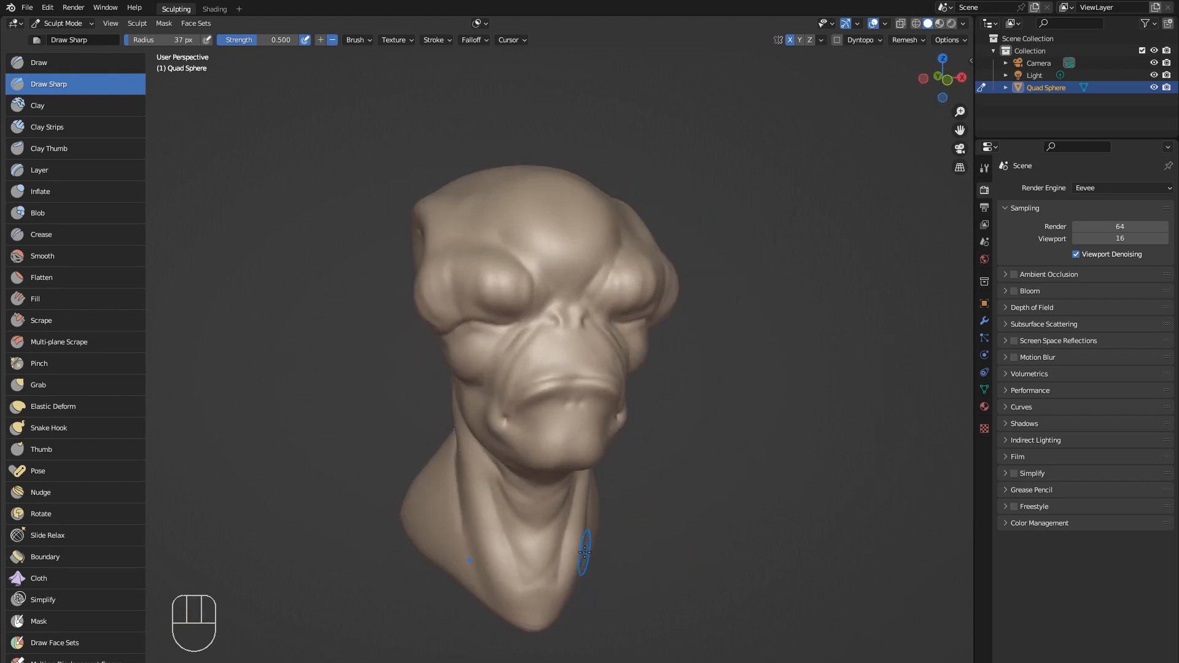
Carve a crease along the inner edge of the brow bulge with Draw Sharp at a 37 px radius.
mouse_move(584, 498)
middle_down()
mouse_move(656, 458)
mouse_move(632, 468)
mouse_move(638, 457)
mouse_move(673, 463)
mouse_move(603, 448)
mouse_move(682, 424)
middle_up()
drag(567, 215, 541, 250)
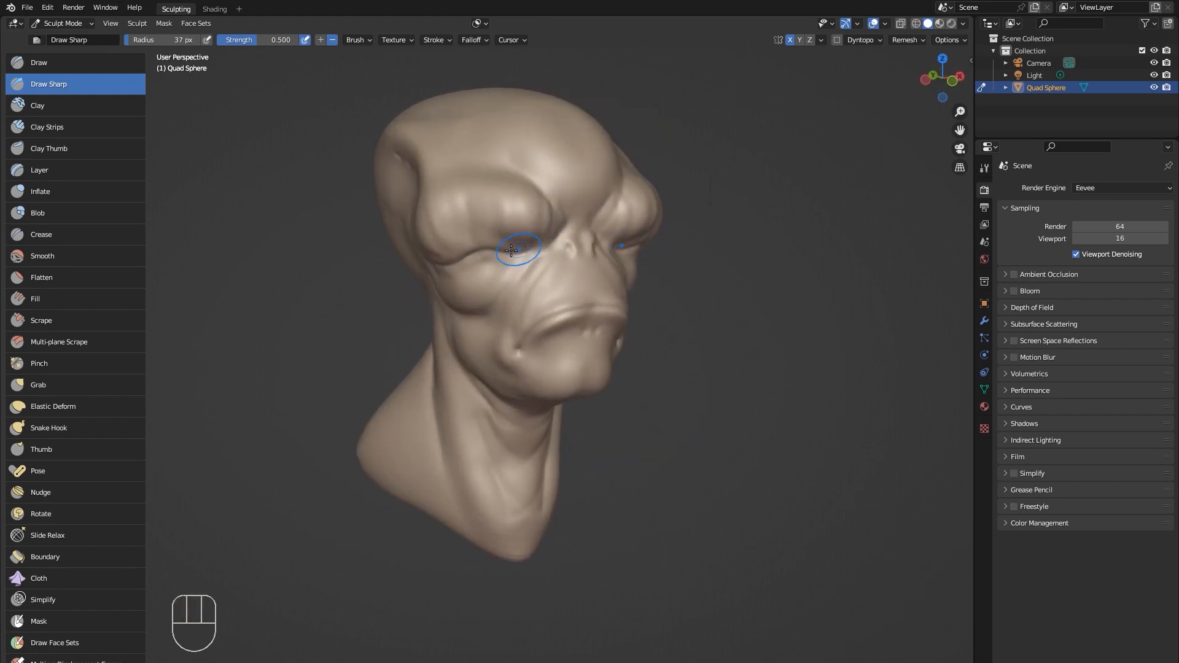
middle_drag(518, 257, 539, 245)
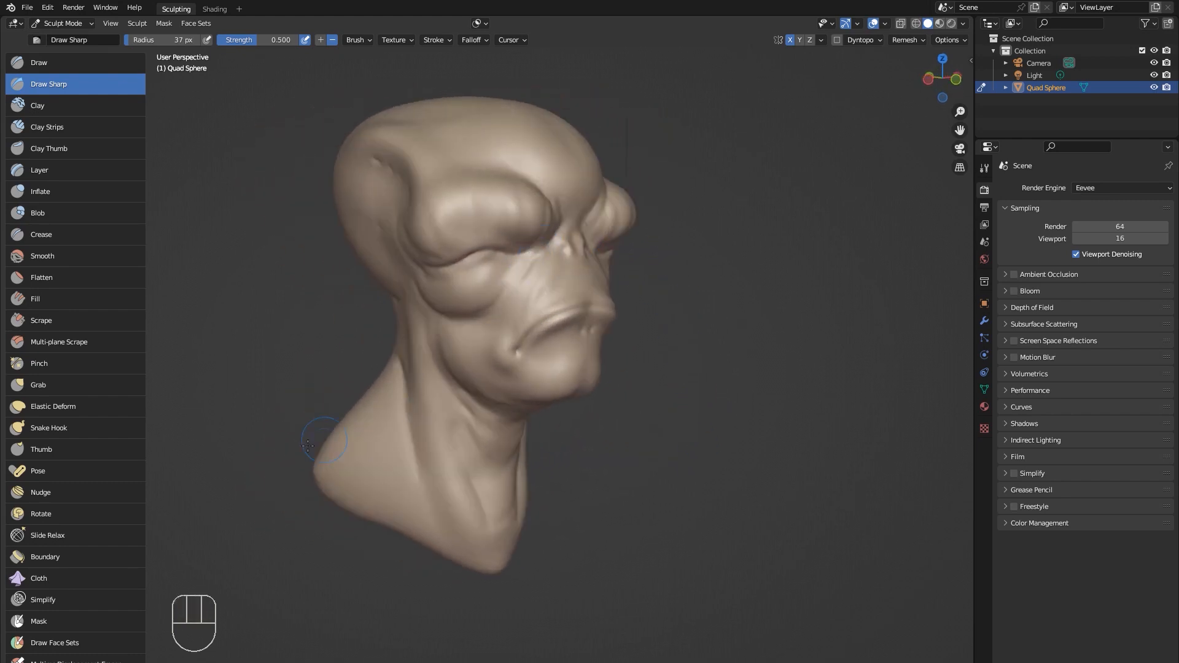
Paint a mask over the brow bulges above the eyes with the Mask brush at a 37 px radius.
click(25, 620)
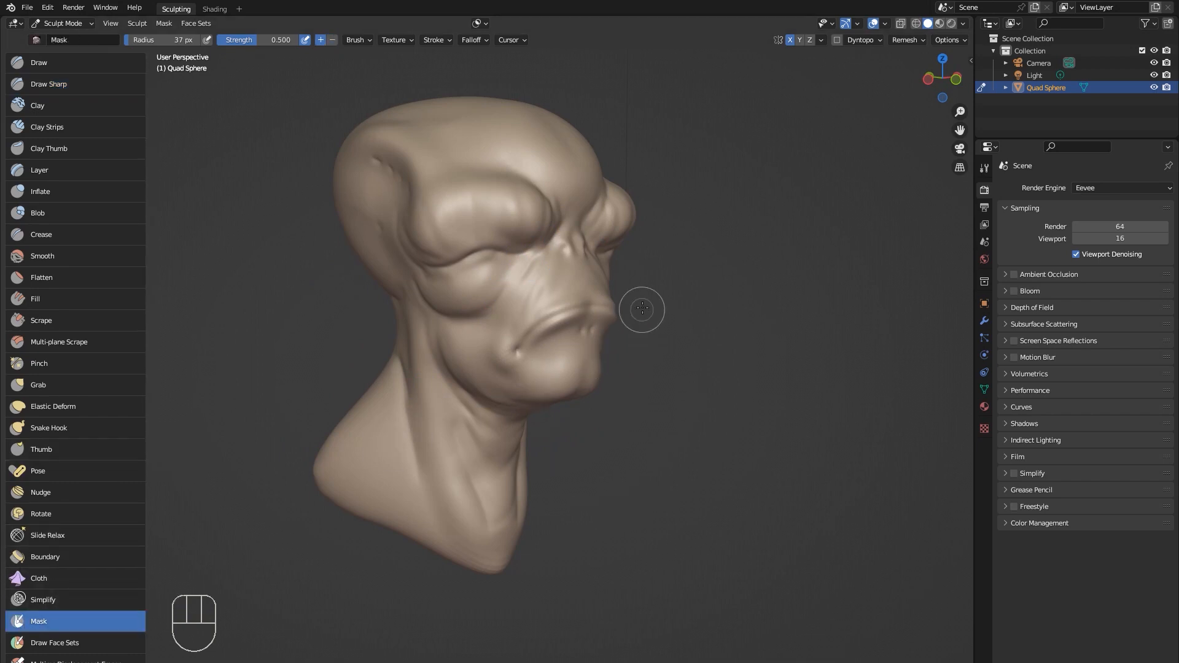
middle_drag(646, 301, 522, 252)
mouse_move(452, 253)
mouse_down()
mouse_move(486, 243)
mouse_move(455, 245)
mouse_move(430, 221)
mouse_move(519, 209)
mouse_move(517, 237)
mouse_up()
drag(508, 189, 518, 210)
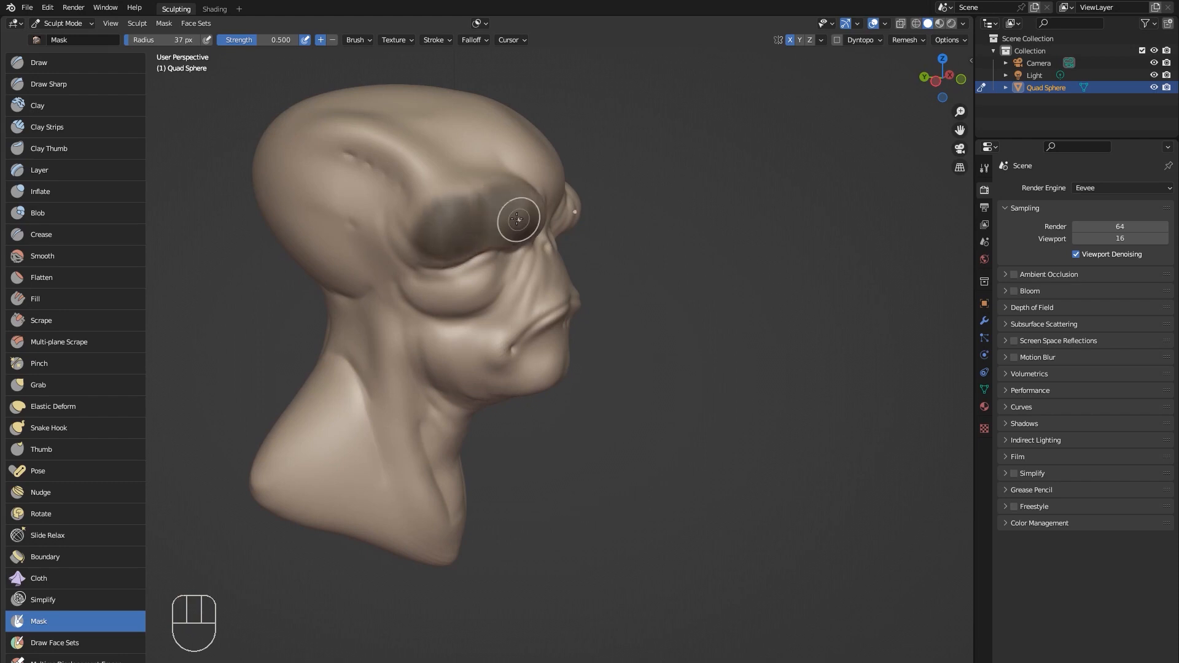
middle_drag(518, 210, 534, 231)
mouse_move(534, 231)
mouse_down()
mouse_move(574, 213)
mouse_move(540, 223)
mouse_move(500, 206)
mouse_up()
middle_drag(501, 206, 580, 194)
mouse_move(479, 222)
mouse_down()
mouse_move(473, 235)
mouse_move(420, 215)
mouse_move(488, 186)
mouse_move(467, 184)
mouse_up()
middle_drag(467, 185, 473, 190)
mouse_move(473, 190)
mouse_down()
mouse_move(577, 211)
mouse_move(549, 173)
mouse_up()
drag(468, 193, 463, 199)
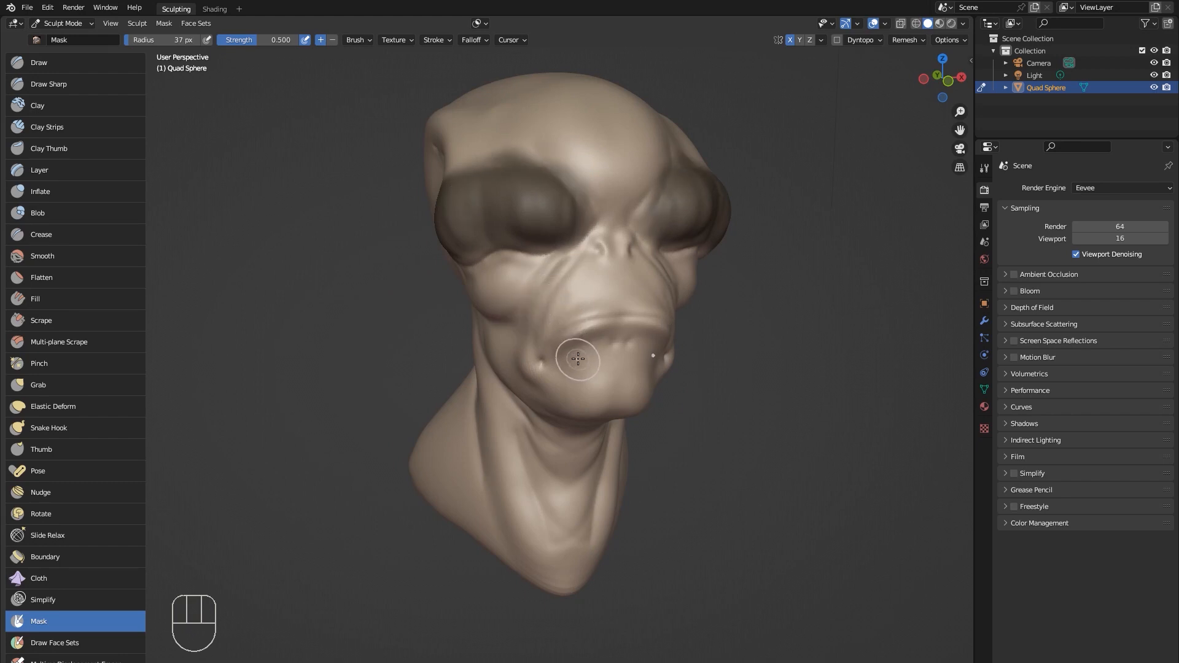
Invert the mask so that only the brow bulges can be sculpted.
key(a)
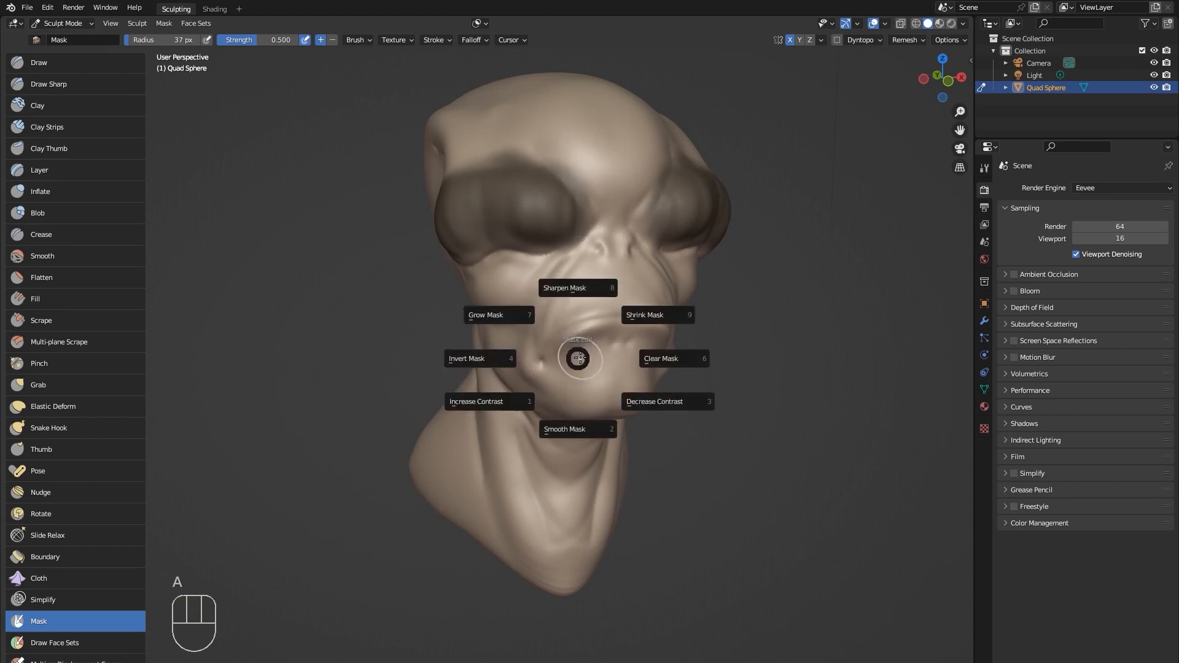
click(497, 359)
middle_drag(455, 353, 576, 276)
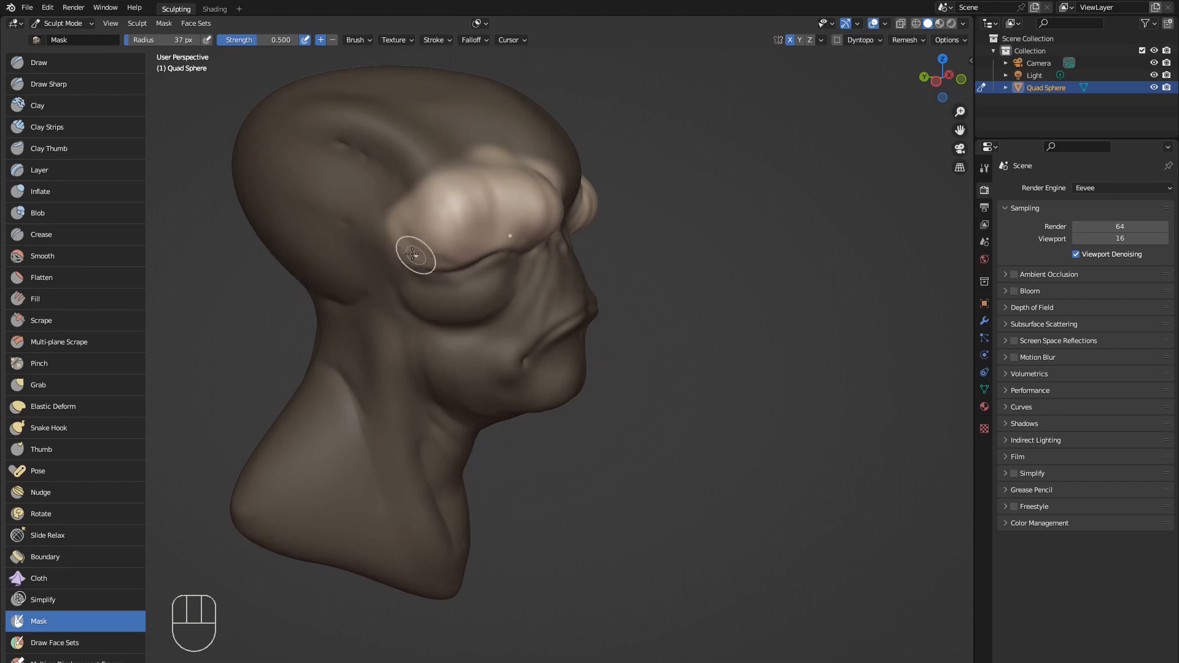
Switch to the Grab brush and enlarge its radius to 137 px for reshaping the brow bulges.
click(54, 385)
mouse_move(607, 298)
middle_down()
mouse_move(521, 245)
mouse_move(529, 203)
middle_up()
key(bracketright)
key(bracketright)
key(bracketright)
key(bracketright)
key(bracketright)
key(bracketright)
key(bracketright)
key(bracketright)
key(bracketright)
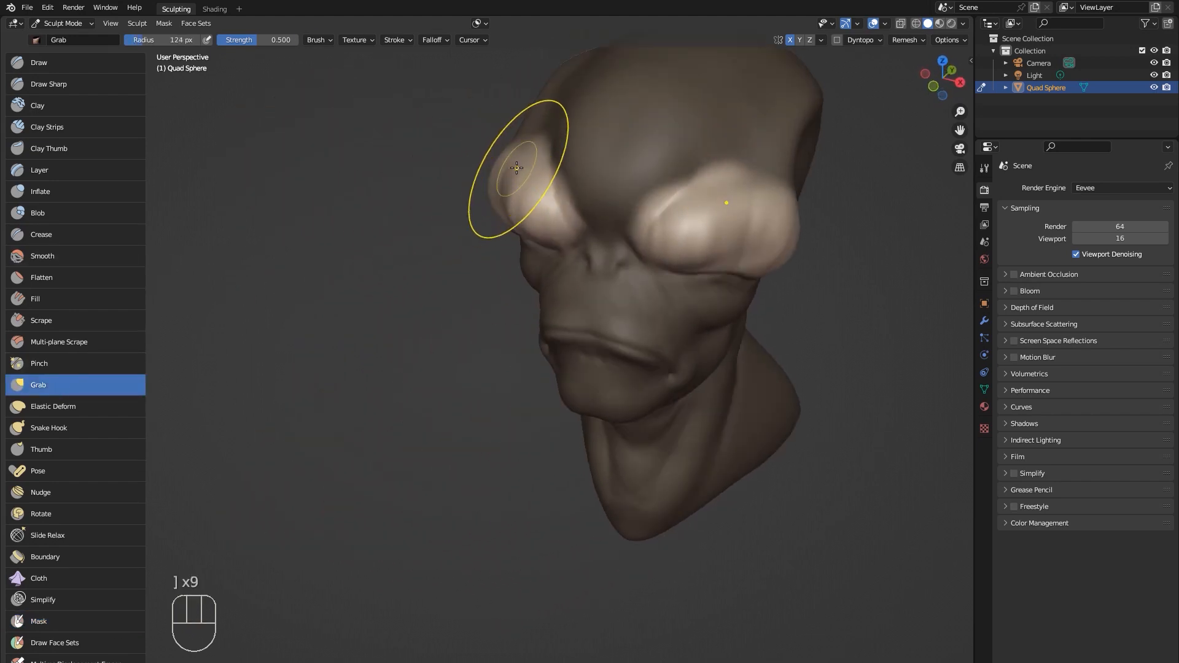
middle_drag(500, 153, 554, 158)
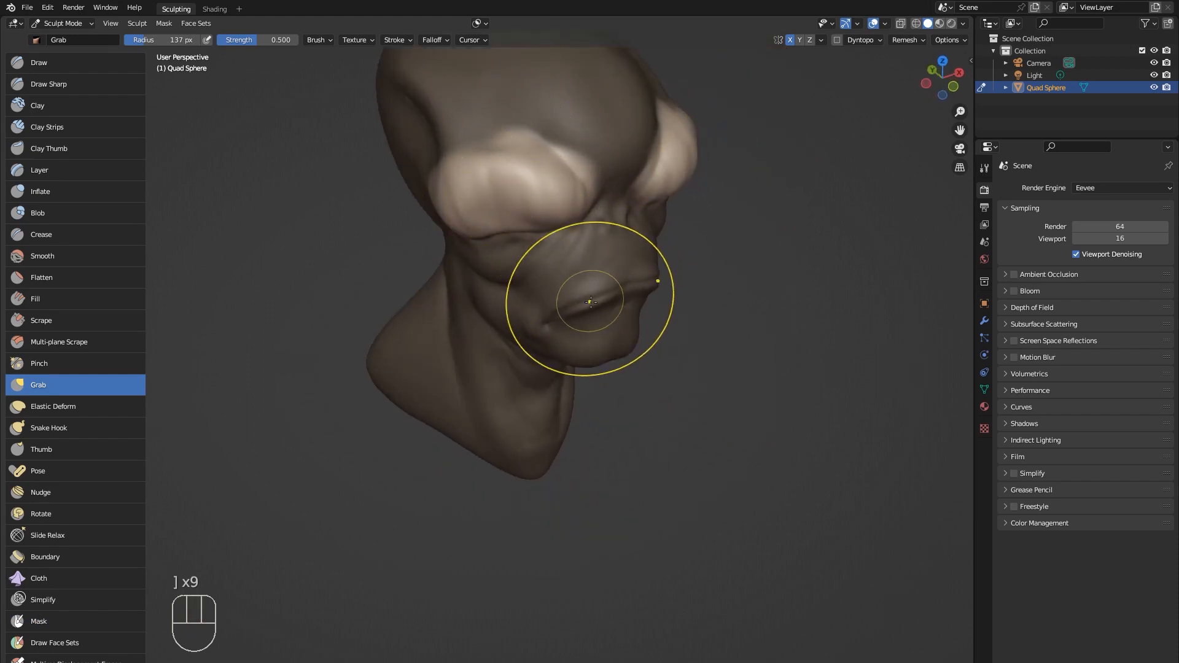
Smooth the edges of the mask around the brow bulges twice.
key(a)
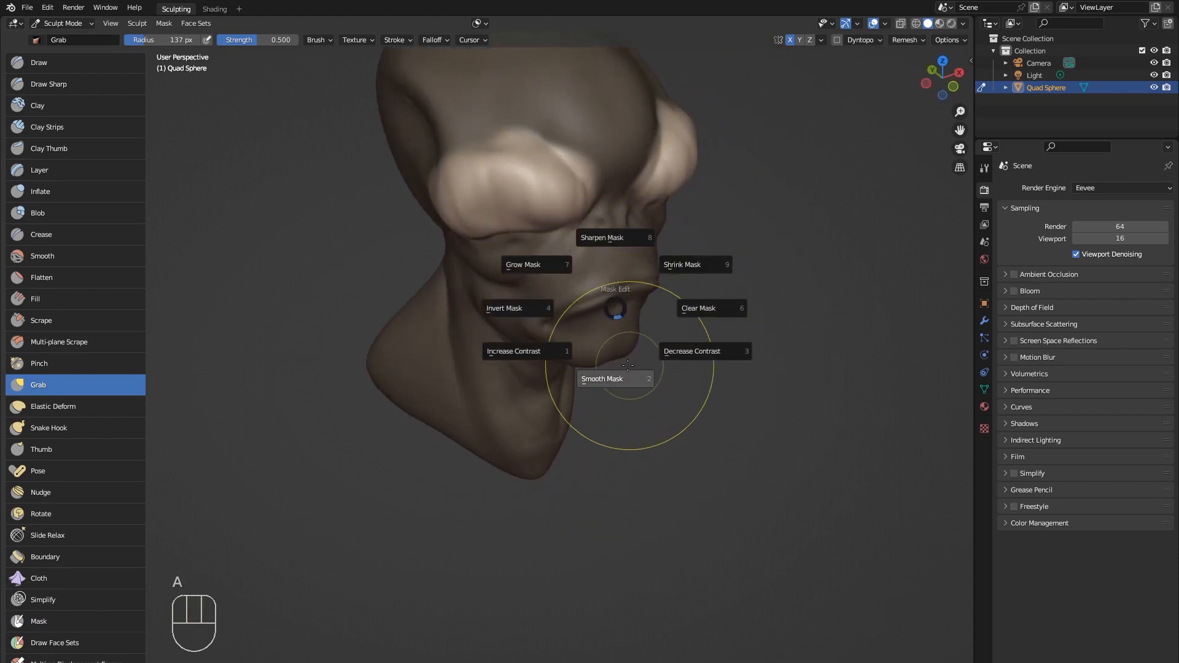
key(a)
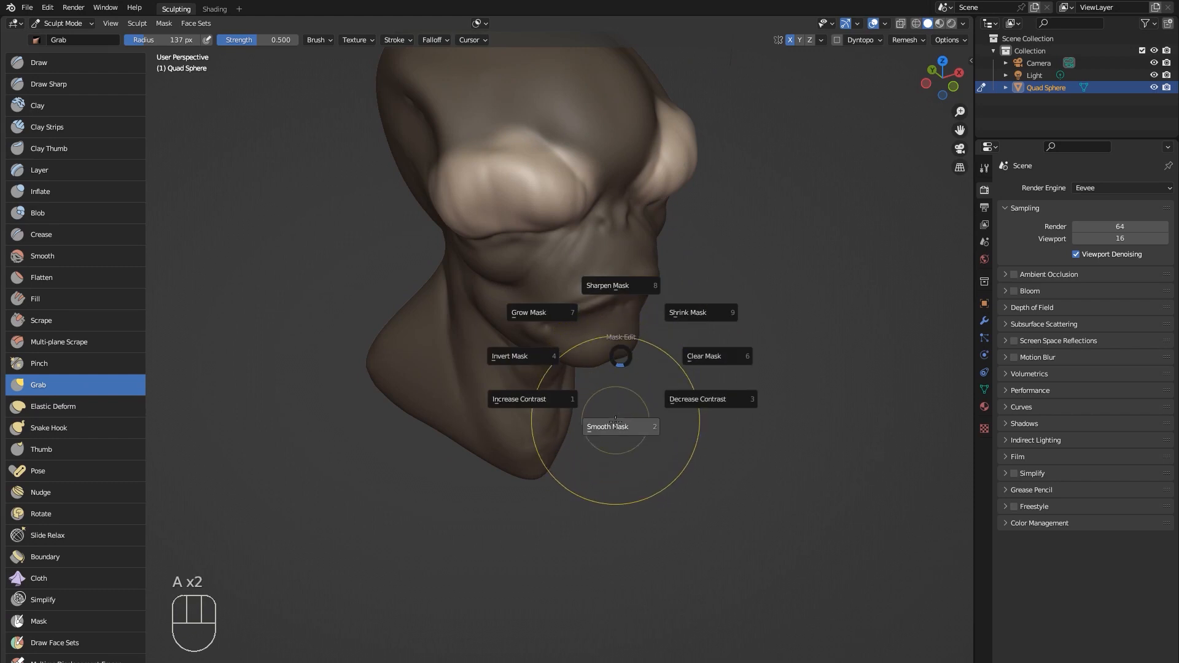
click(618, 420)
Reshape the unmasked brow bulges into rounder forms with the Grab brush.
middle_drag(501, 268, 619, 236)
mouse_move(485, 150)
mouse_down()
mouse_move(473, 223)
mouse_move(513, 233)
mouse_up()
mouse_move(513, 233)
middle_down()
mouse_move(507, 268)
mouse_move(499, 199)
mouse_move(442, 242)
mouse_move(590, 232)
mouse_move(749, 355)
middle_up()
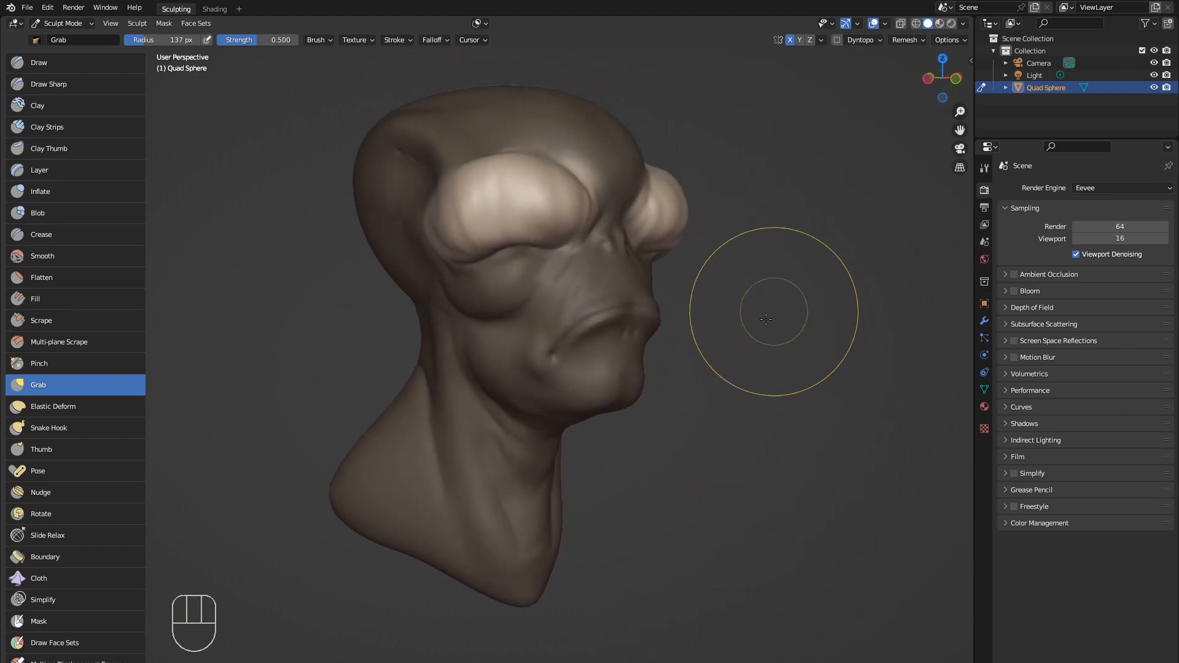
Clear the mask from the whole head.
key(a)
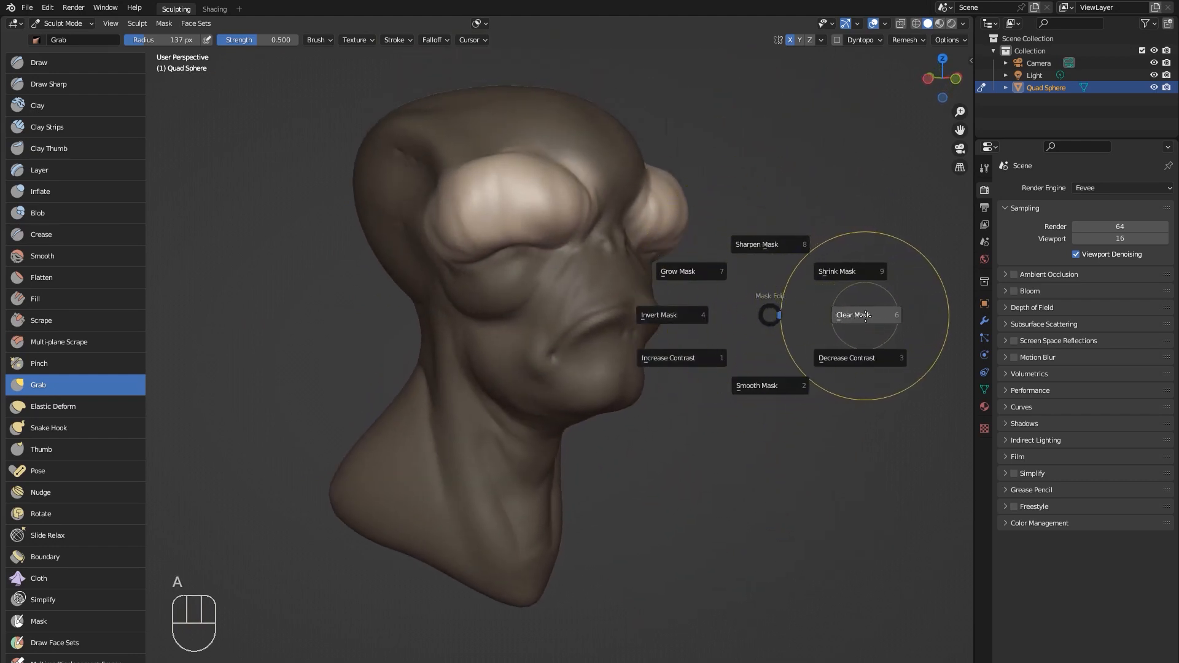
click(846, 315)
middle_drag(846, 316, 733, 316)
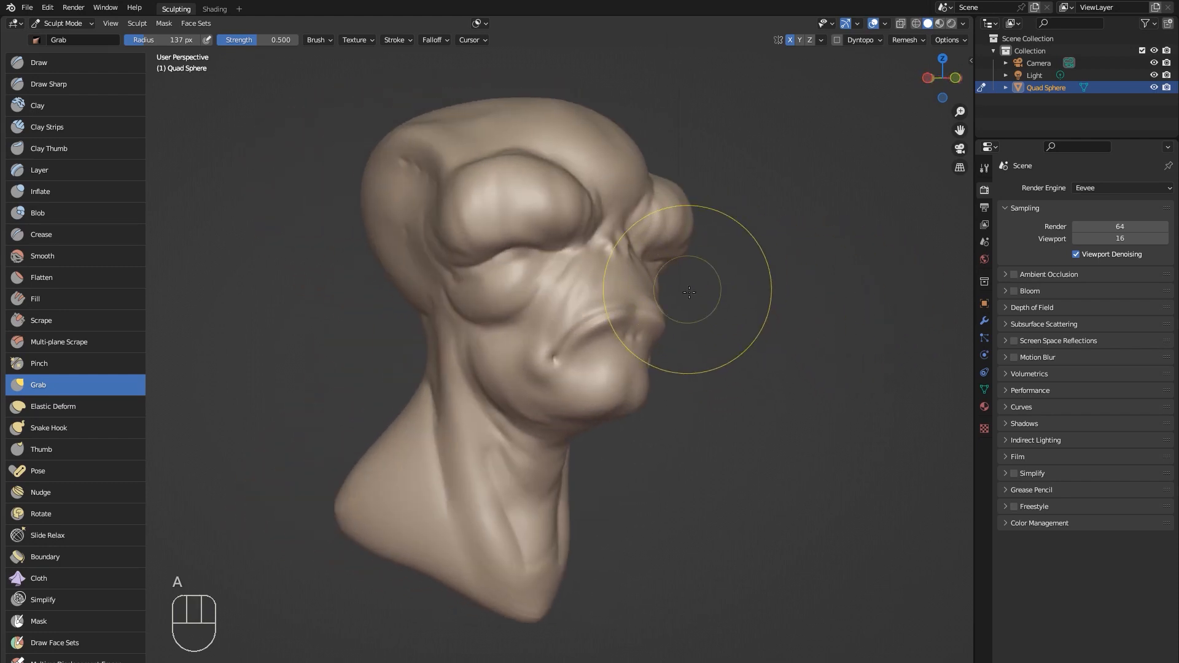
Switch to the Mask brush, reduce its radius to 12 px, and paint a mask along the upper lip.
key(bracketleft)
key(bracketleft)
key(bracketleft)
key(bracketleft)
key(bracketleft)
key(bracketright)
key(bracketleft)
key(bracketleft)
key(bracketleft)
key(bracketleft)
key(bracketleft)
key(bracketleft)
key(bracketleft)
key(bracketleft)
key(bracketleft)
key(bracketleft)
key(bracketleft)
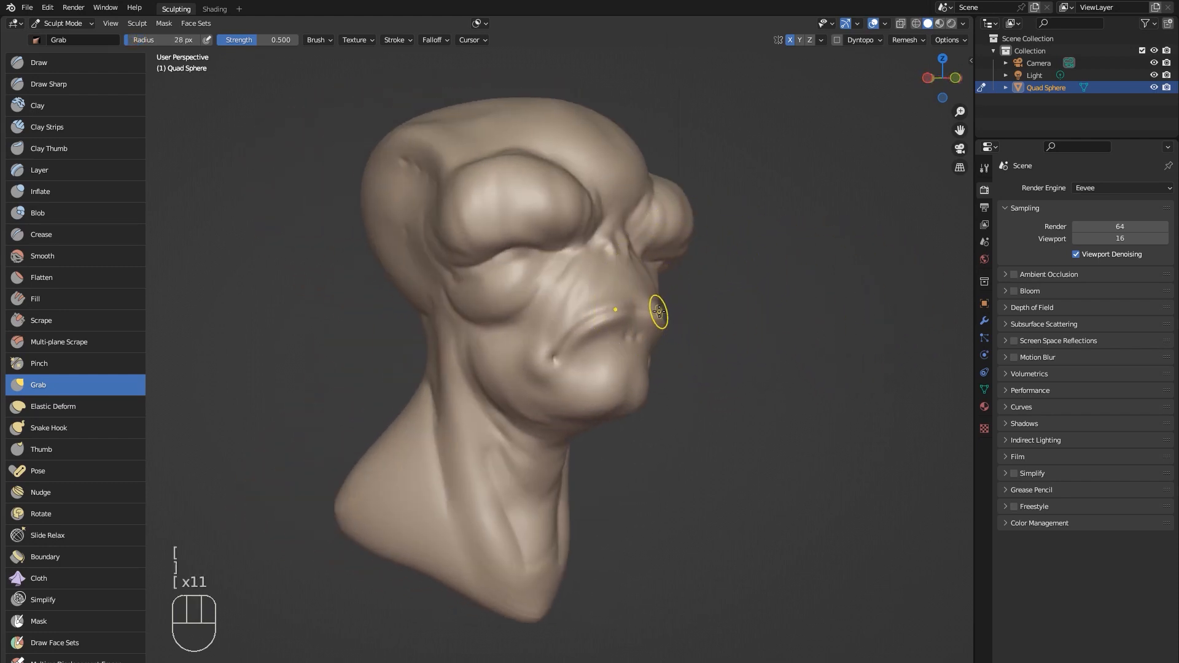
click(95, 619)
middle_drag(663, 364, 680, 360)
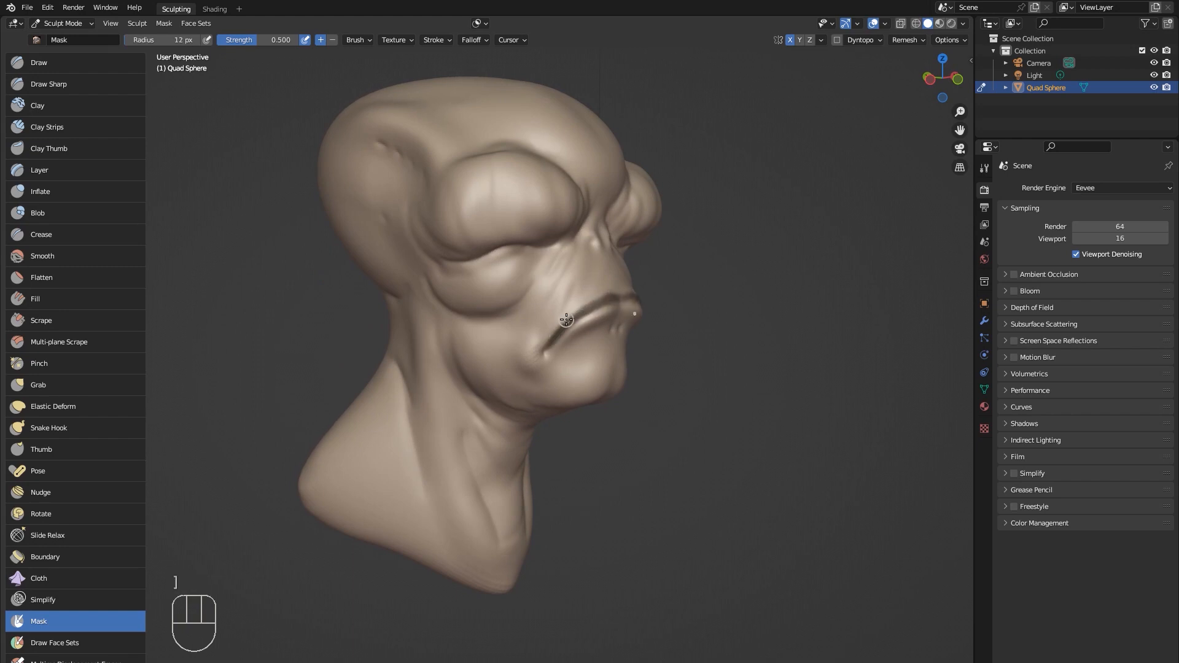
middle_drag(566, 319, 717, 300)
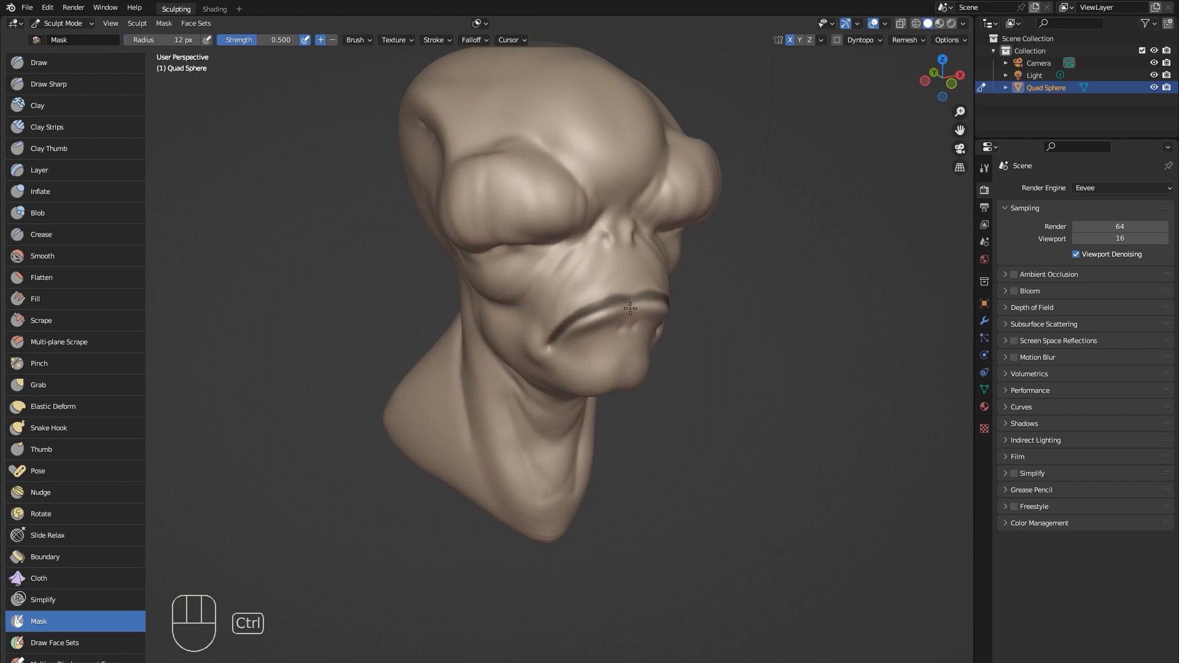
Invert the mask so that only the upper lip can be sculpted.
middle_drag(639, 307, 687, 284)
key(a)
key(a)
key(a)
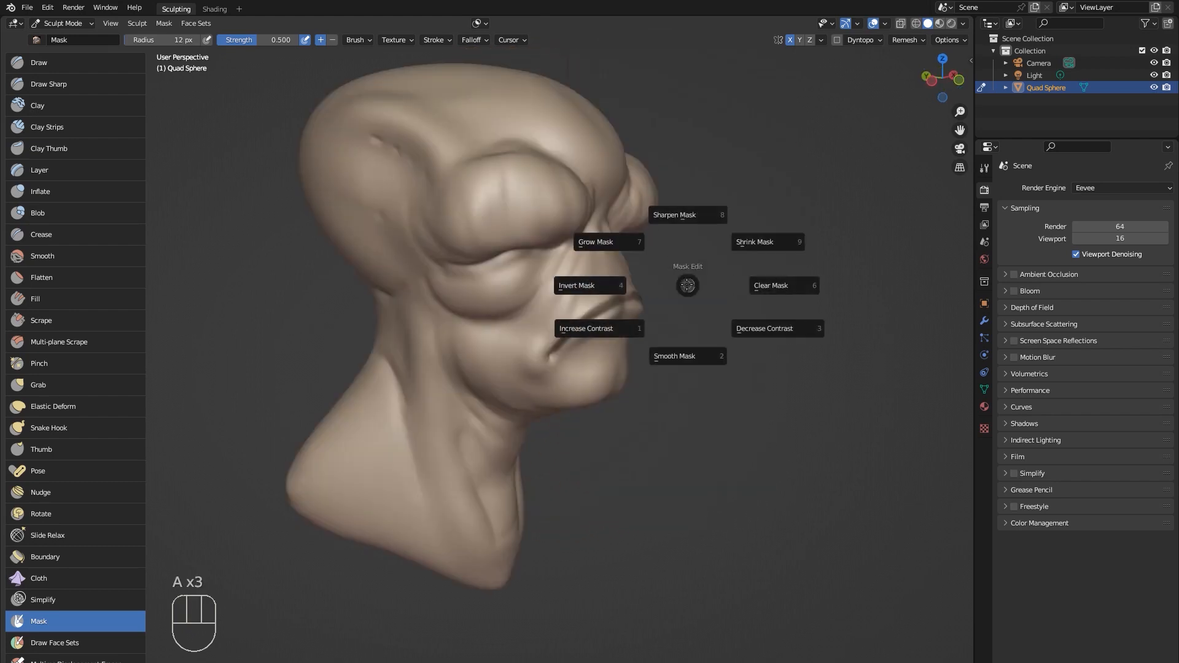
click(602, 285)
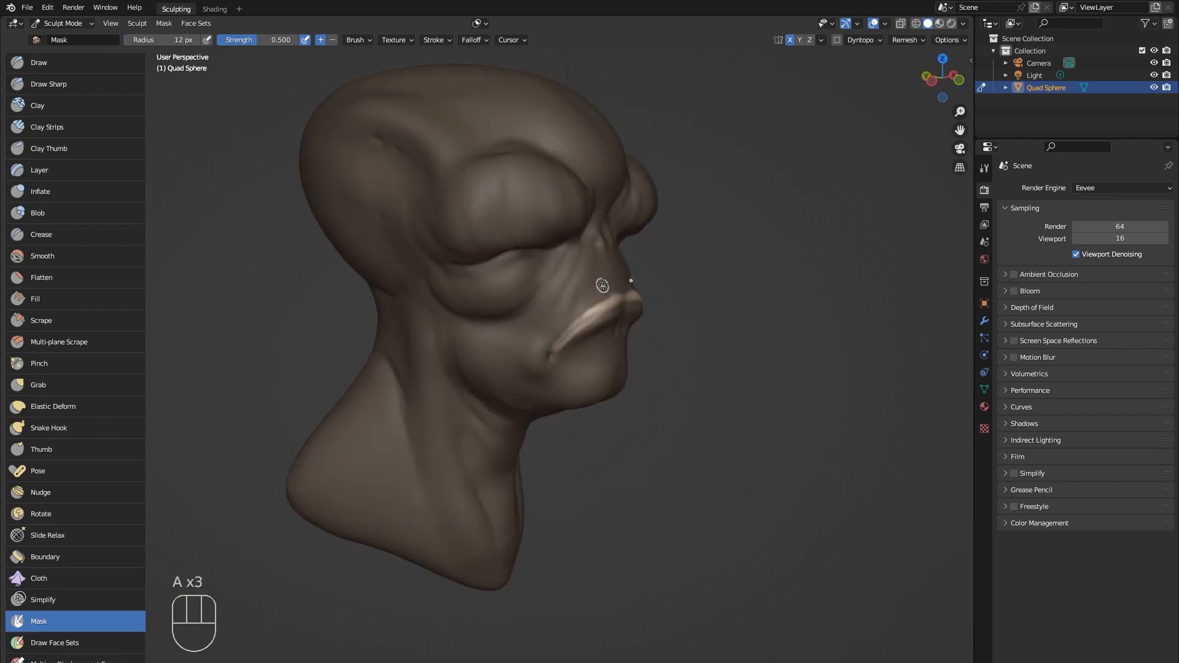
mouse_move(603, 281)
middle_down()
mouse_move(583, 280)
mouse_move(616, 274)
middle_up()
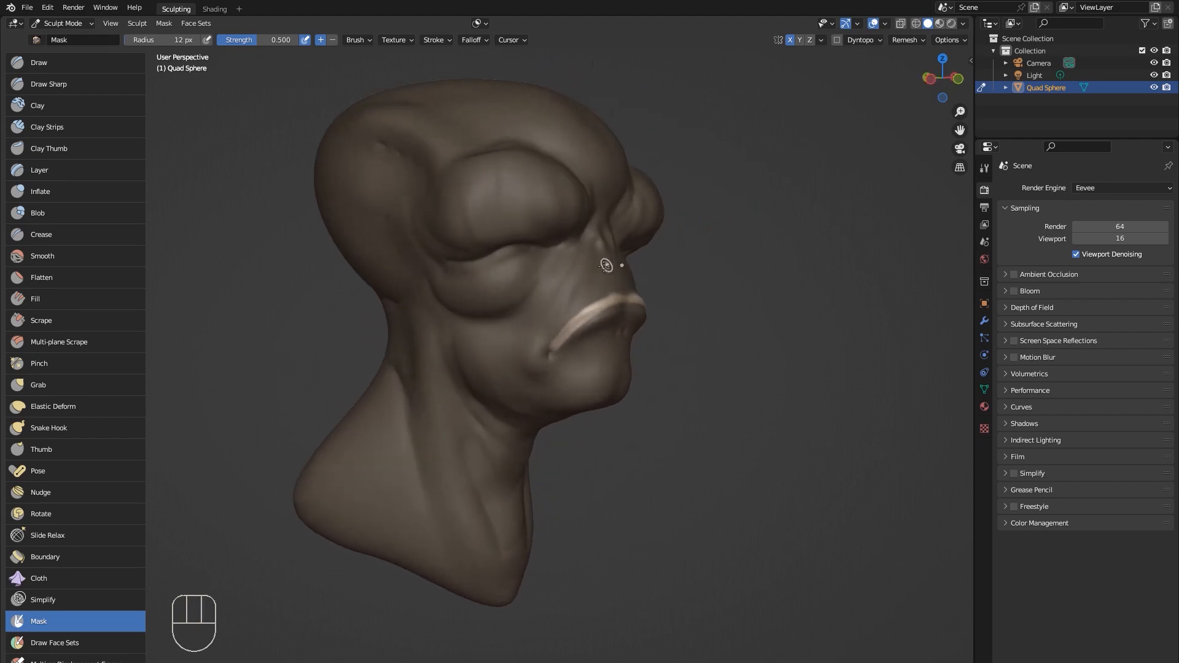
Swell the unmasked upper lip with the Inflate brush at a 55 px radius.
click(41, 191)
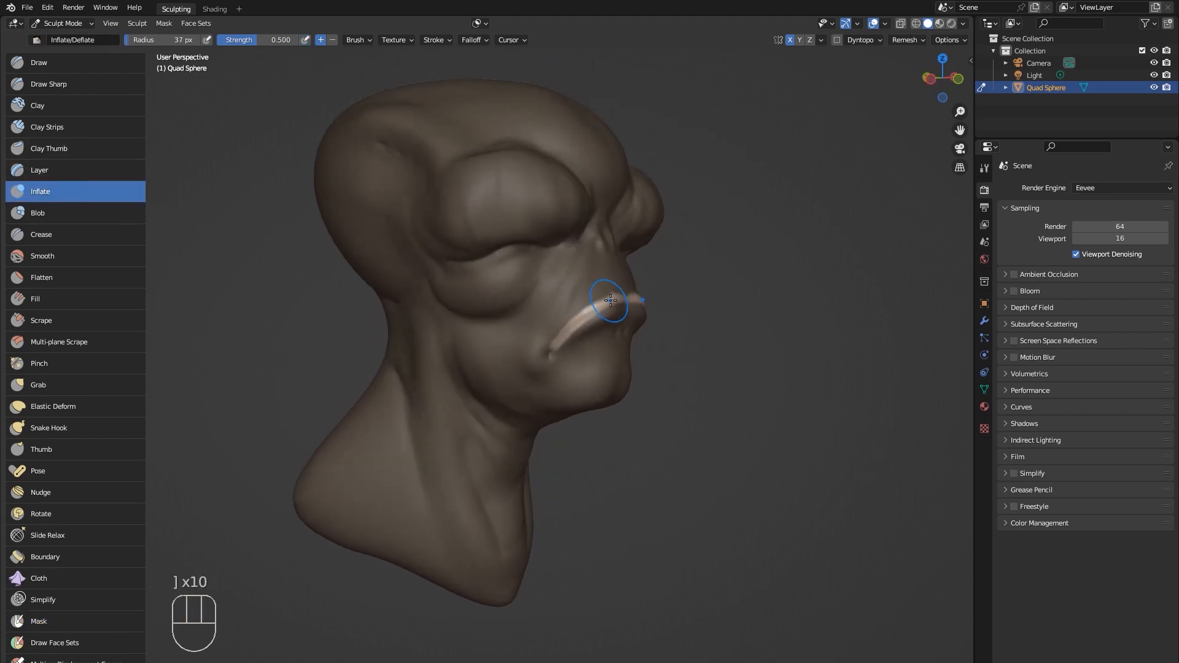
key(bracketright)
key(bracketright)
key(bracketright)
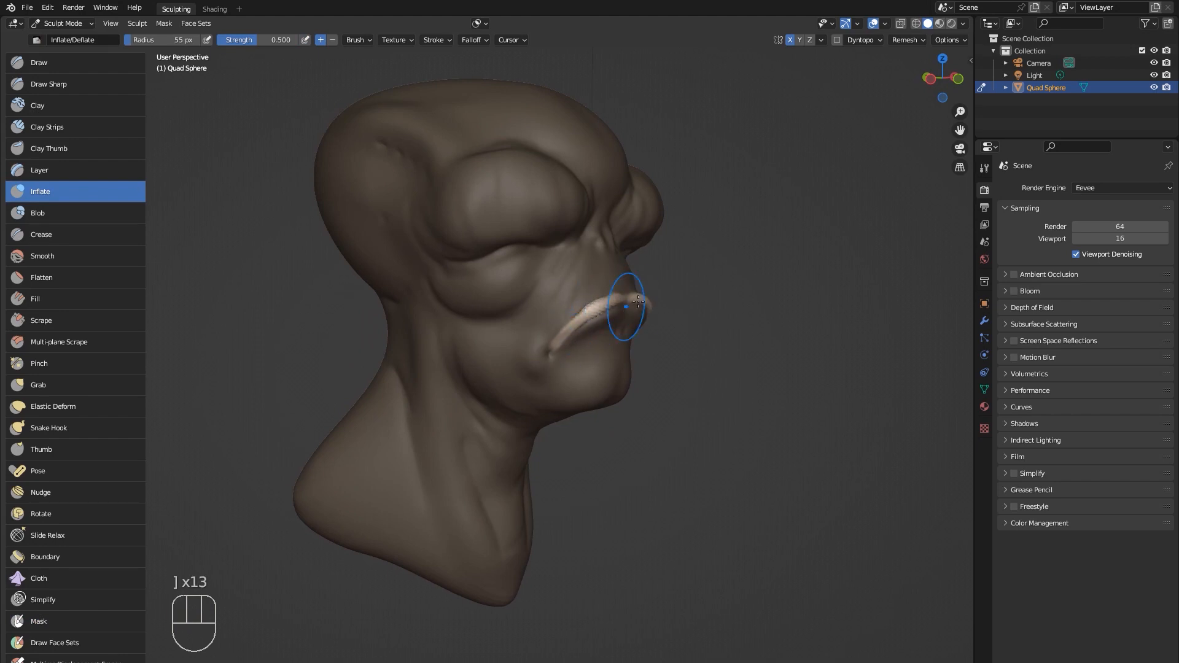
mouse_move(639, 302)
middle_down()
mouse_move(725, 295)
mouse_move(614, 288)
mouse_move(558, 343)
mouse_move(613, 323)
mouse_move(612, 307)
mouse_move(680, 305)
mouse_move(625, 310)
middle_up()
Reduce the Inflate brush radius to 27 px and invert the mask so that it protects the upper lip.
key(bracketleft)
key(bracketleft)
key(bracketleft)
key(bracketleft)
key(a)
click(584, 282)
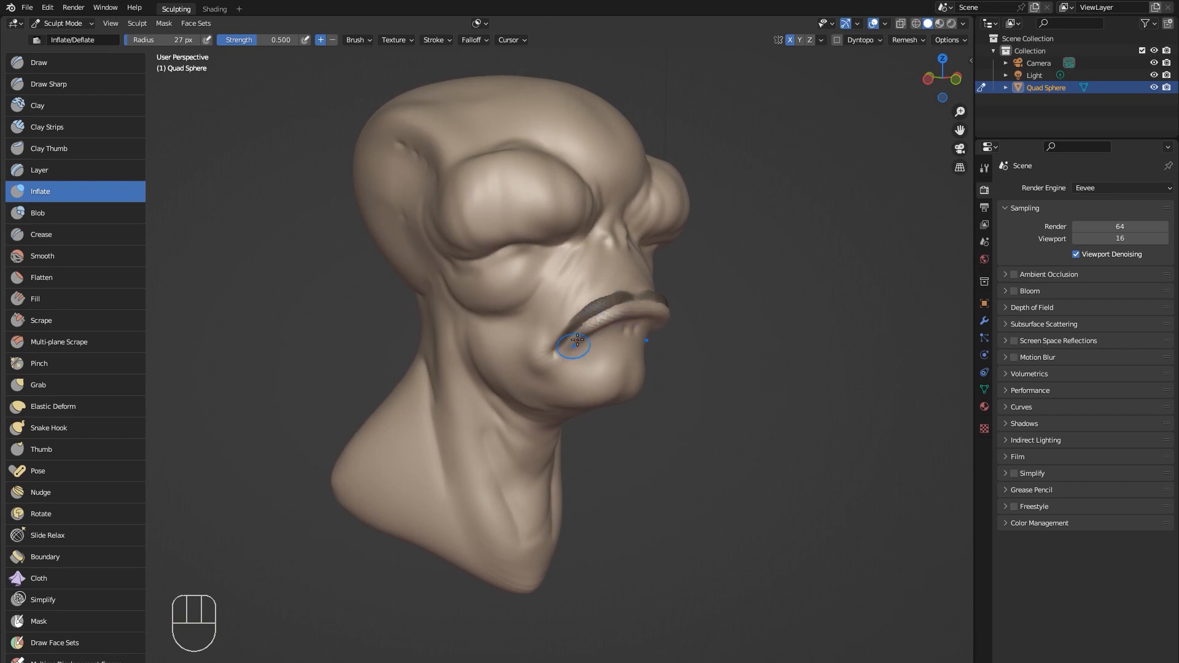
Smooth the surface just below the masked upper lip near the mouth corner and clear the mask.
shift+drag(577, 342, 611, 332)
mouse_move(611, 332)
middle_down()
mouse_move(533, 337)
mouse_move(716, 244)
middle_up()
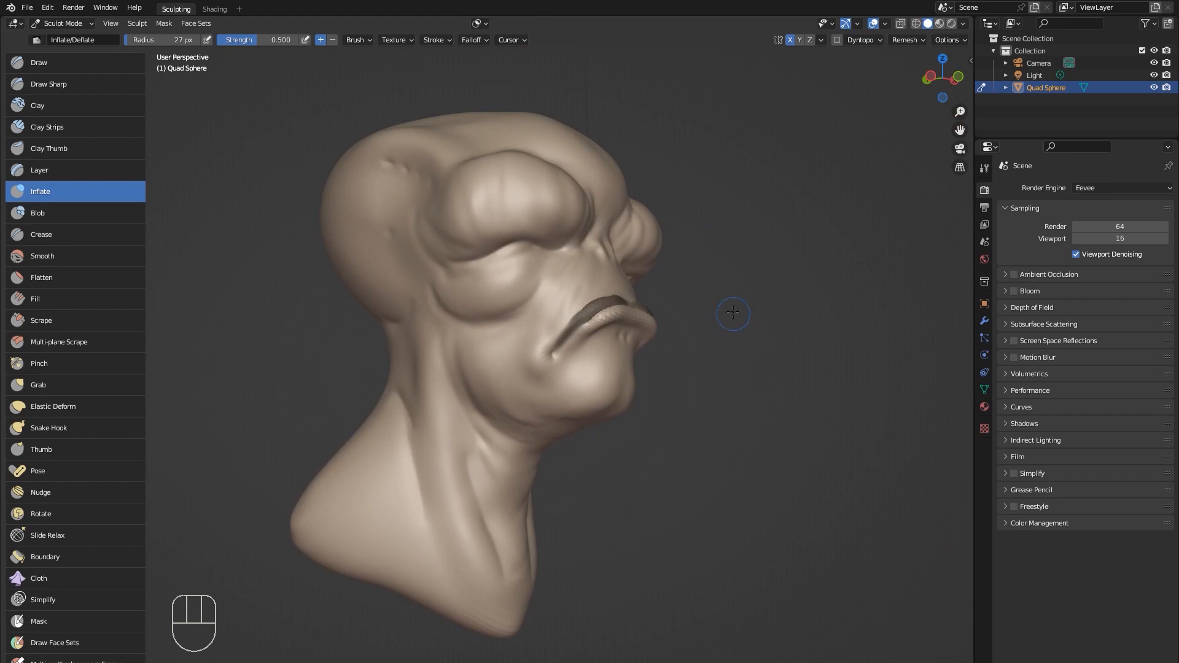
middle_drag(732, 313, 700, 289)
key(a)
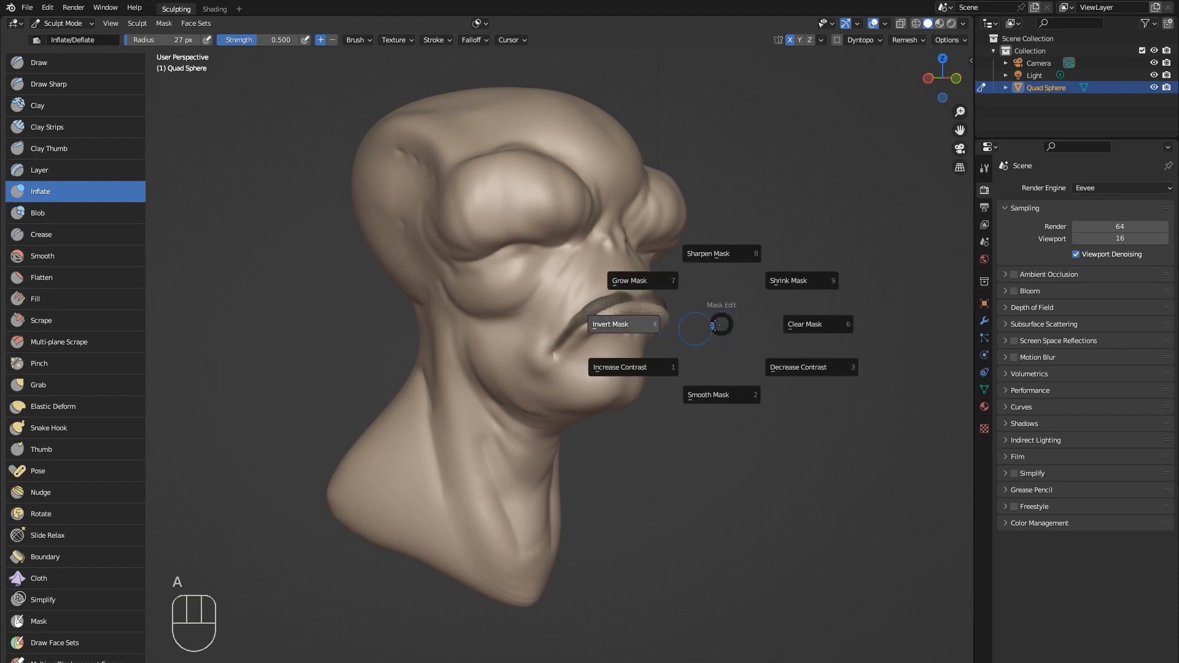
click(837, 321)
Smooth the upper edge of the swollen lip where it meets the face.
middle_drag(805, 305, 792, 280)
mouse_move(785, 280)
shift+middle_down()
mouse_move(717, 367)
mouse_move(671, 345)
shift+middle_up()
mouse_move(670, 345)
middle_down()
mouse_move(605, 346)
mouse_move(684, 345)
middle_up()
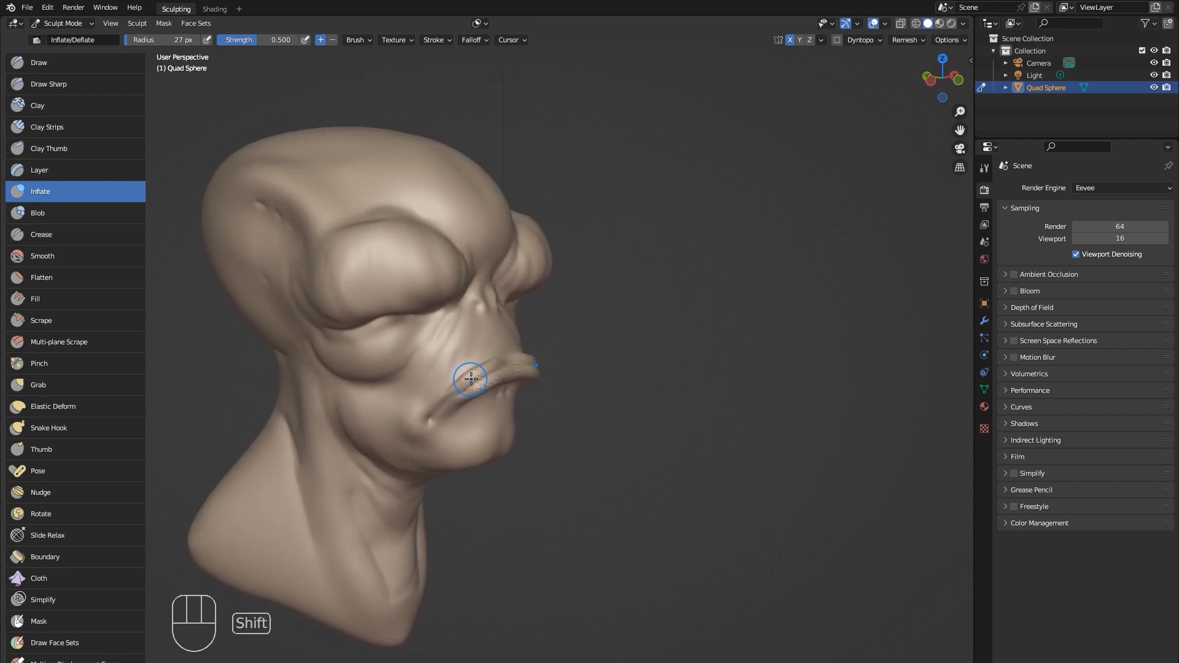
shift+drag(471, 379, 463, 379)
mouse_move(526, 373)
middle_down()
mouse_move(487, 366)
mouse_move(535, 358)
mouse_move(556, 368)
mouse_move(489, 399)
mouse_move(477, 425)
middle_up()
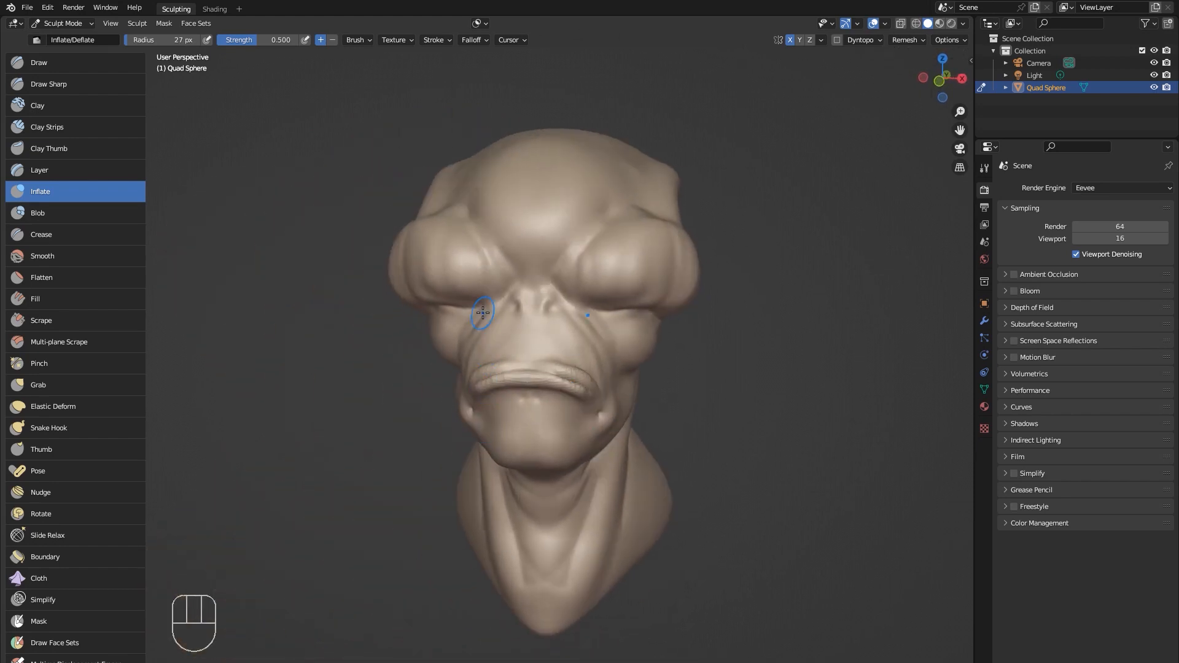
Carve eye slits beneath the brows and a small notch in the chin with the Draw Sharp brush at a 27 px radius.
click(85, 92)
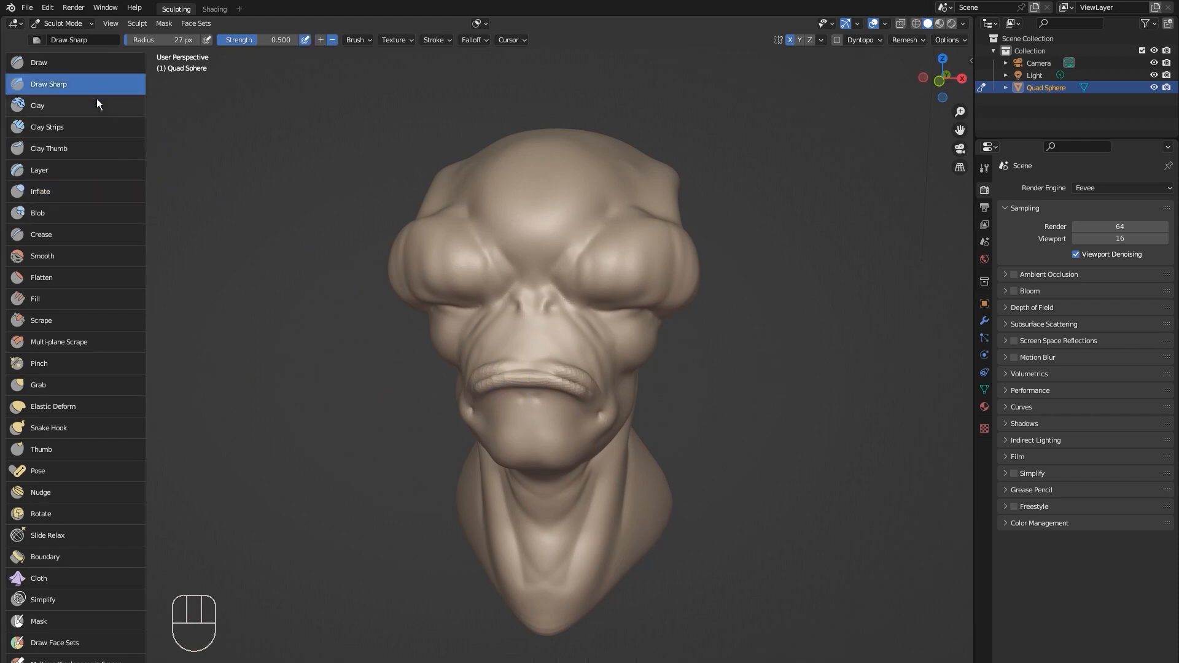
mouse_move(549, 471)
middle_down()
mouse_move(457, 470)
mouse_move(452, 454)
mouse_move(493, 493)
mouse_move(403, 282)
middle_up()
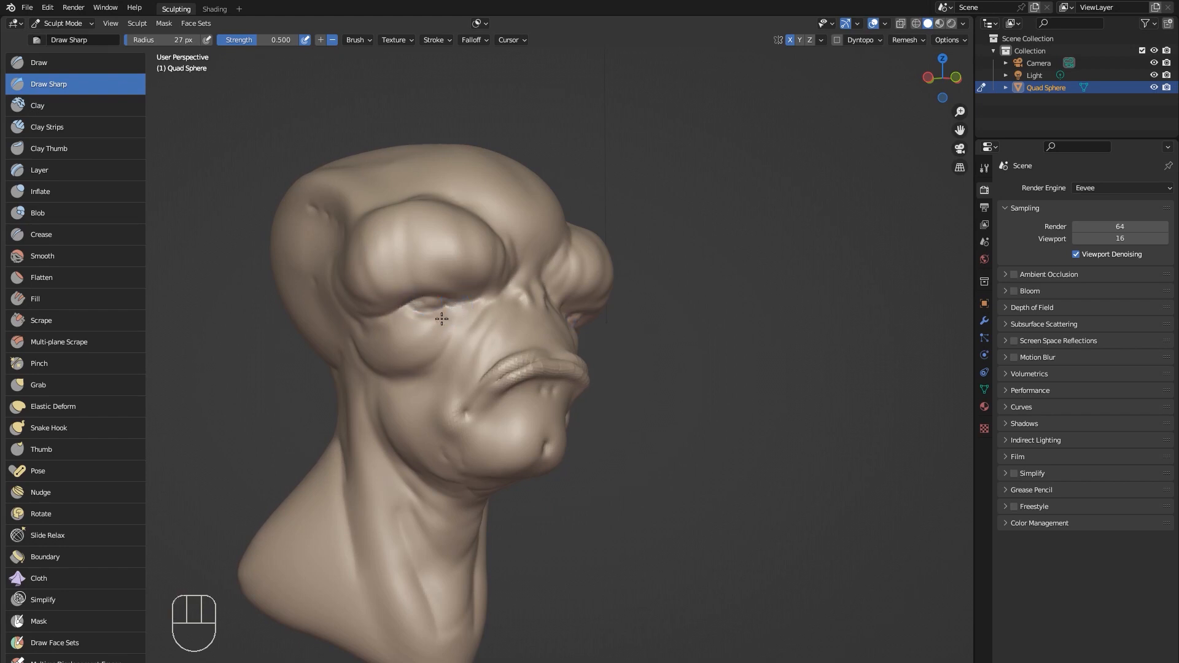
drag(422, 309, 452, 310)
middle_drag(413, 315, 460, 307)
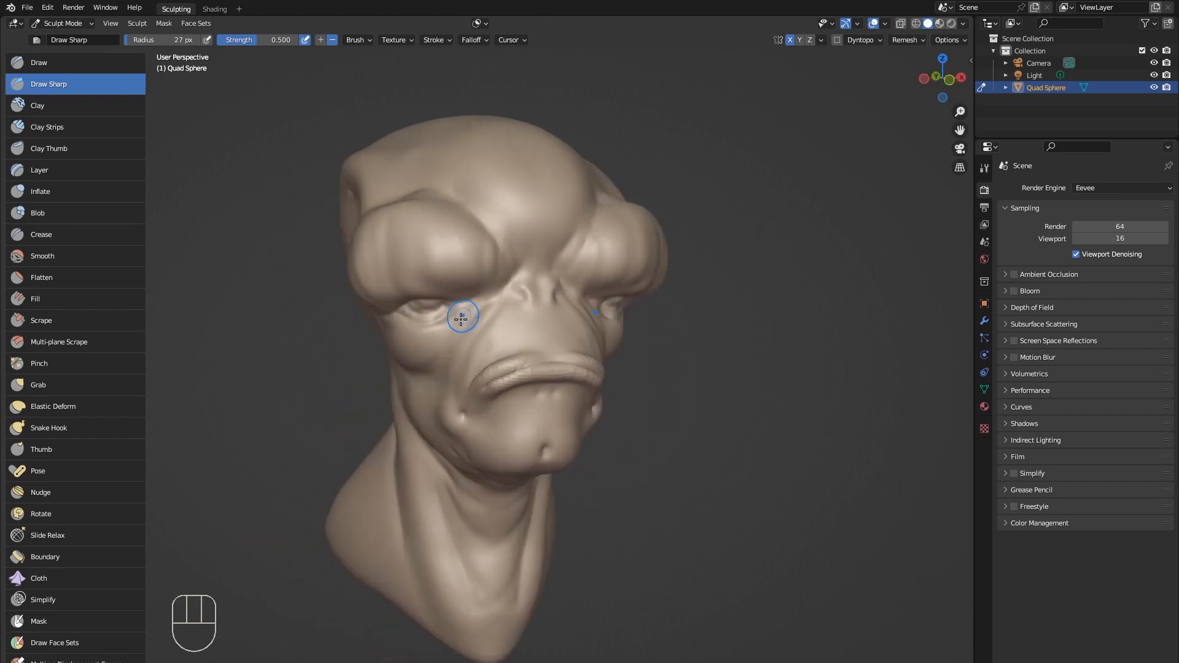
mouse_move(412, 344)
middle_down()
mouse_move(508, 339)
mouse_move(594, 305)
mouse_move(574, 284)
mouse_move(651, 313)
middle_up()
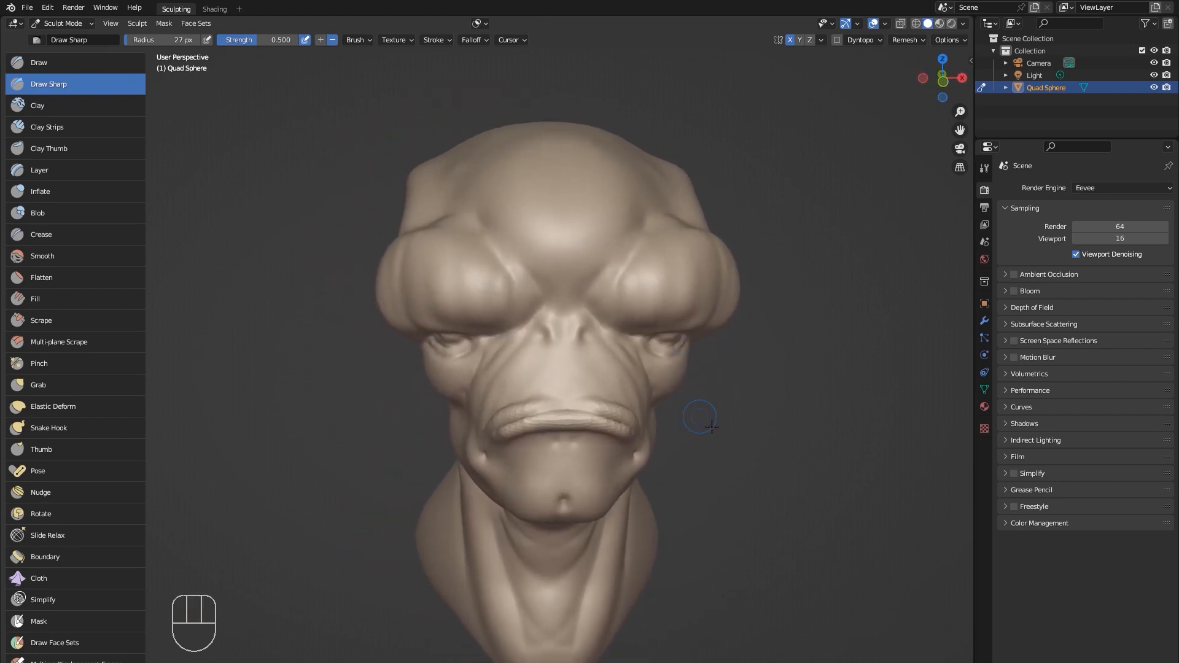
mouse_move(711, 426)
middle_down()
mouse_move(726, 412)
mouse_move(725, 442)
mouse_move(719, 428)
middle_up()
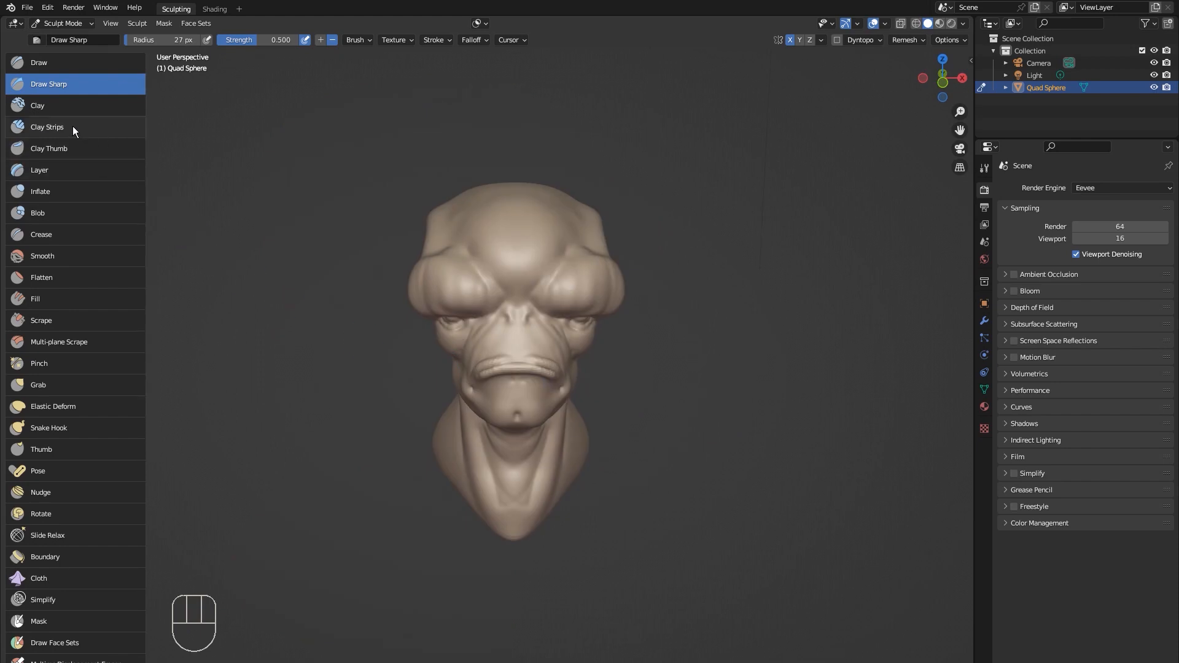
Lay rows of thin ridges across the forehead above the brows with the Clay Strips brush.
click(72, 127)
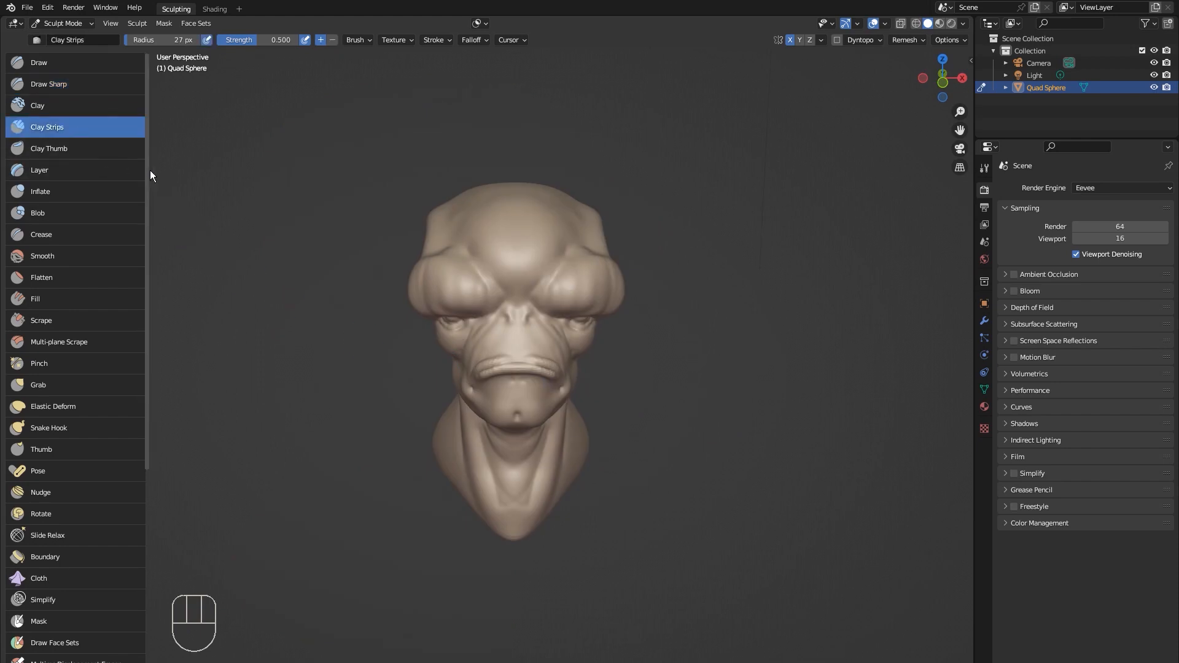
middle_drag(542, 302, 513, 257)
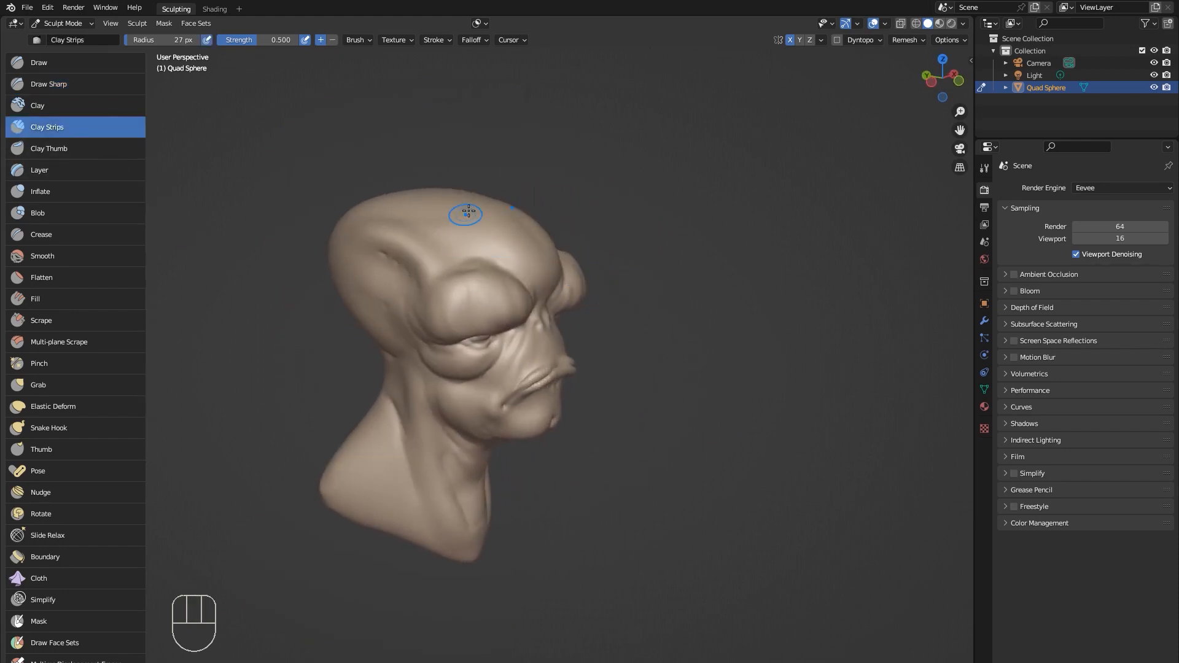
mouse_move(465, 236)
mouse_down()
mouse_move(482, 210)
mouse_move(508, 207)
mouse_move(514, 261)
mouse_up()
middle_drag(562, 245, 535, 258)
Switch to the Clay Thumb brush, enlarge its radius to 86 px, and reshape the side of the skull.
click(111, 147)
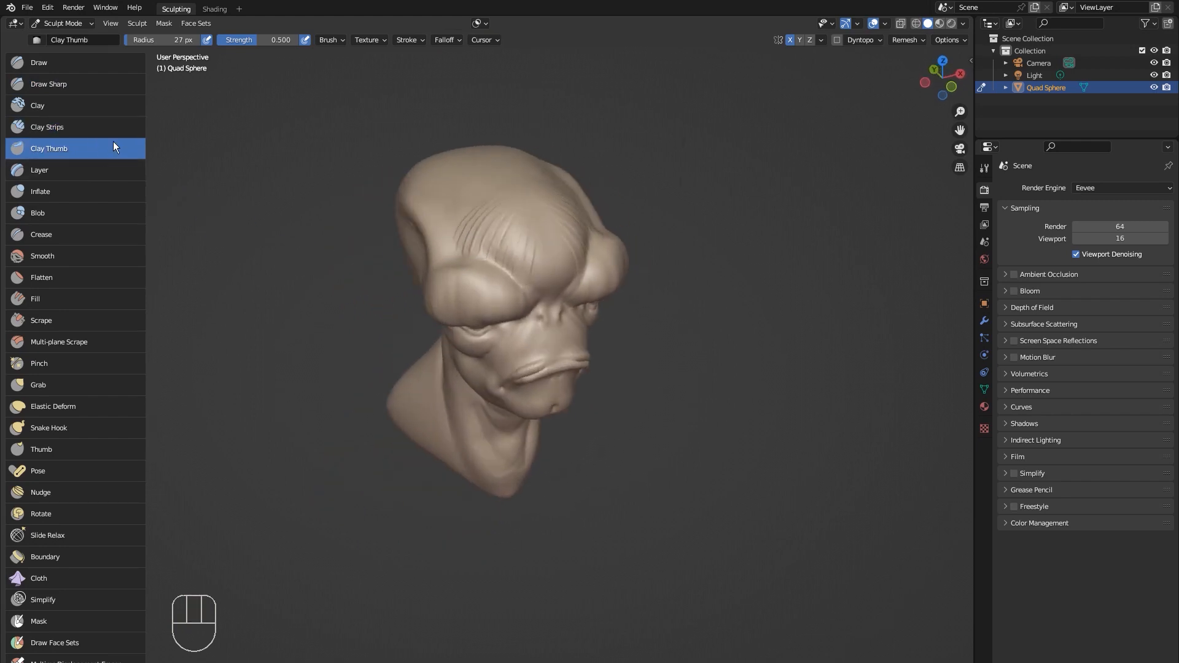
middle_drag(442, 258, 467, 226)
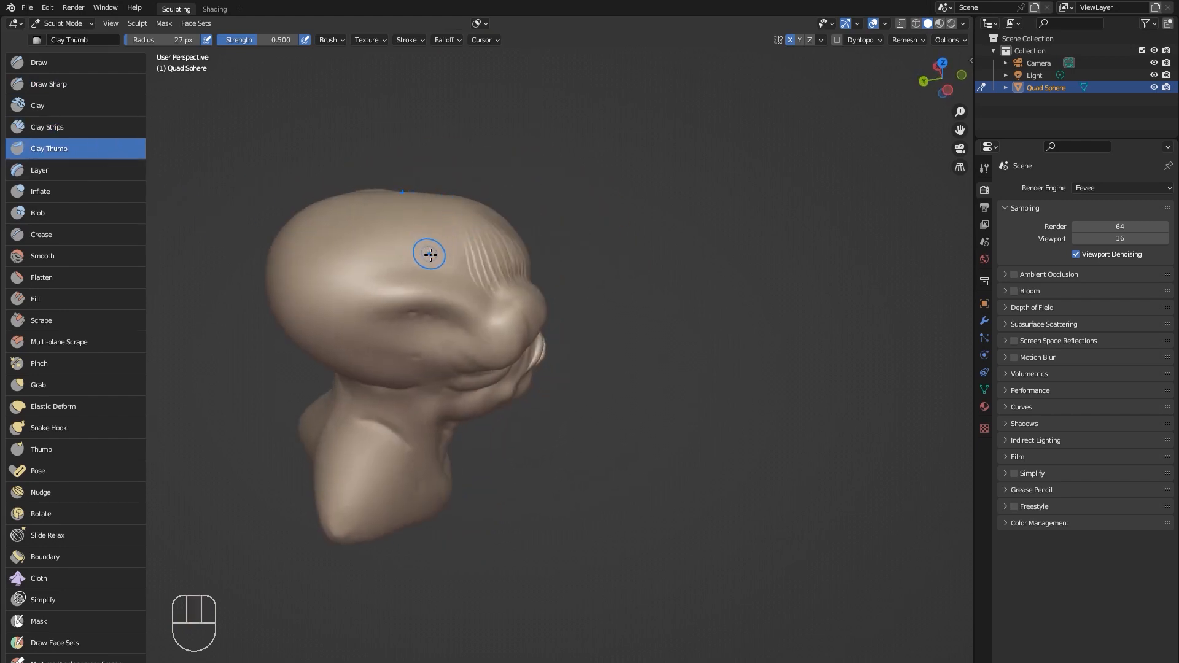
key(bracketright)
key(bracketright)
key(bracketright)
key(bracketright)
key(bracketright)
key(bracketright)
key(bracketright)
key(bracketright)
mouse_move(426, 266)
middle_down()
mouse_move(369, 247)
mouse_move(424, 265)
mouse_move(407, 250)
mouse_move(434, 203)
mouse_move(399, 303)
middle_up()
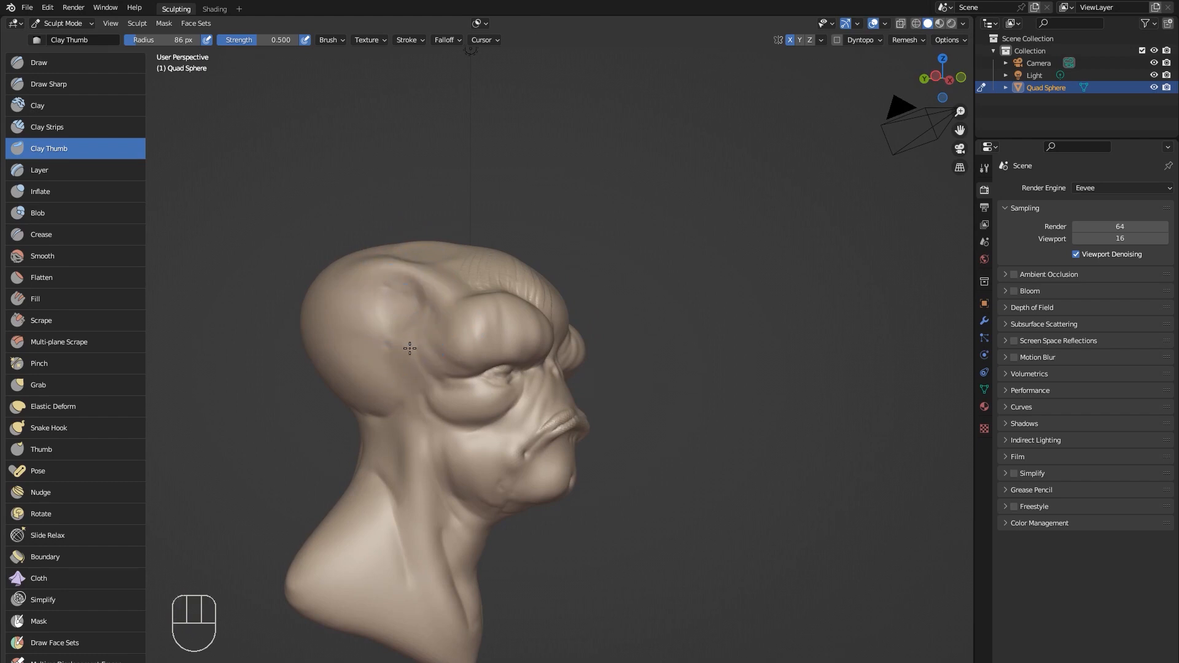
middle_drag(368, 297, 409, 425)
Switch to the Layer brush, replace it with the Blob brush at a 77 px radius, and build up the temple.
key(l)
middle_drag(381, 321, 679, 263)
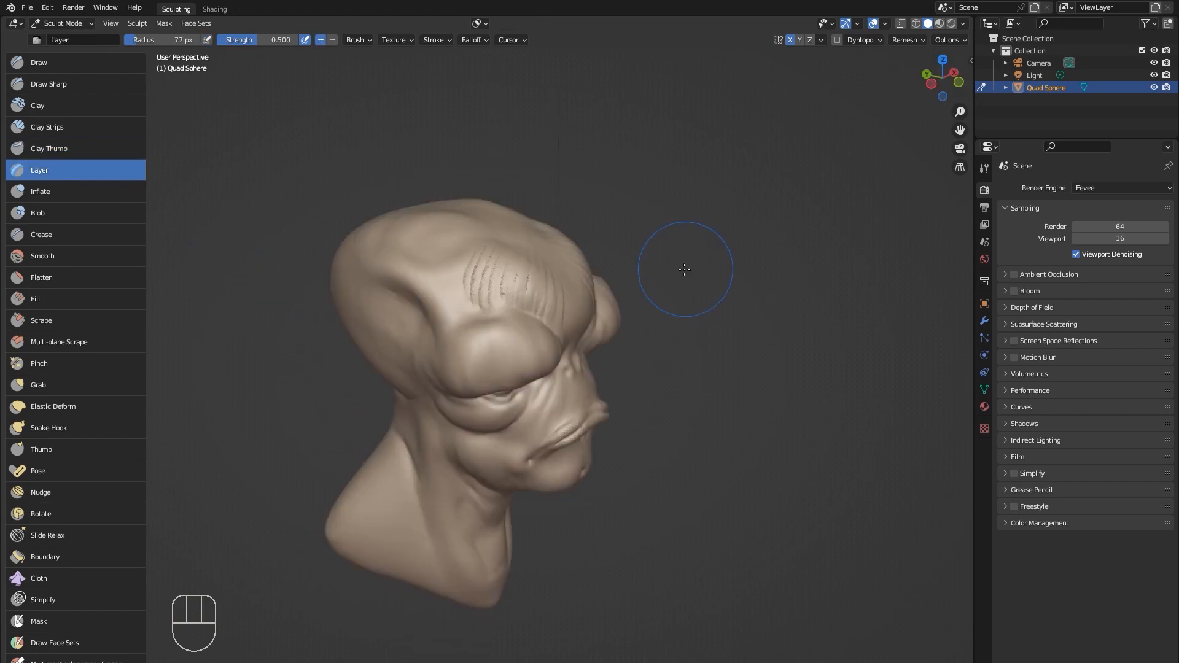
click(102, 215)
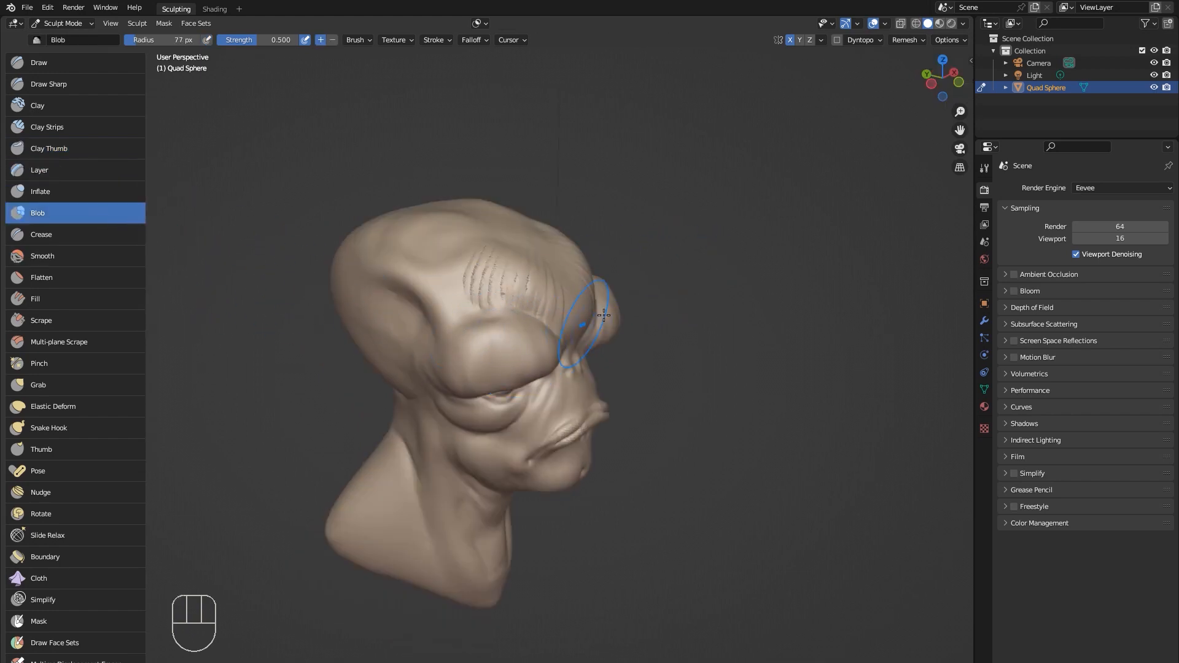
middle_drag(604, 315, 633, 289)
mouse_move(402, 306)
mouse_down()
mouse_move(369, 344)
mouse_move(356, 316)
mouse_move(394, 342)
mouse_move(400, 288)
mouse_up()
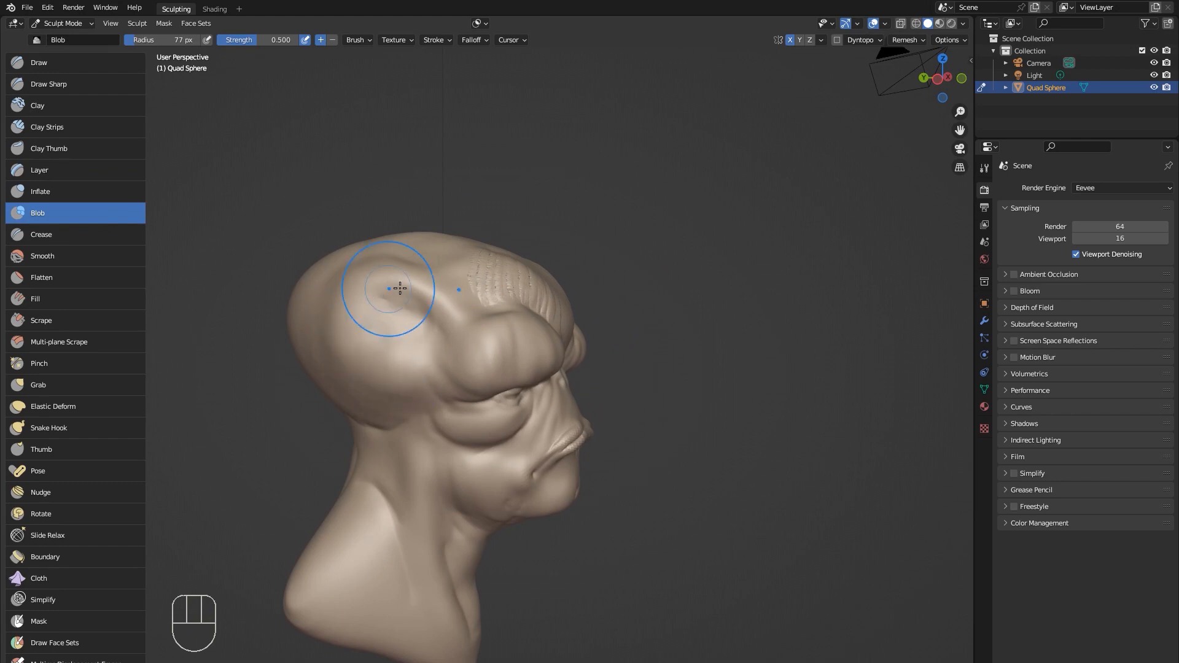
middle_drag(400, 288, 658, 290)
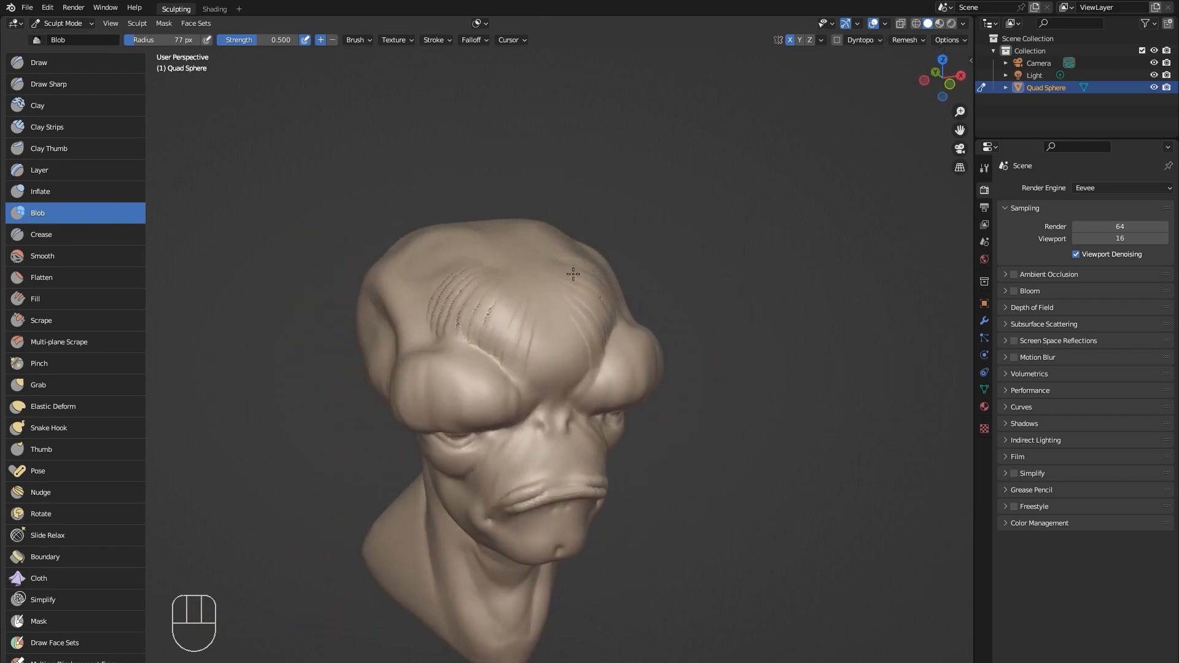
mouse_move(740, 409)
middle_down()
mouse_move(758, 371)
mouse_move(737, 382)
mouse_move(803, 371)
mouse_move(670, 362)
mouse_move(707, 376)
mouse_move(744, 340)
mouse_move(737, 360)
middle_up()
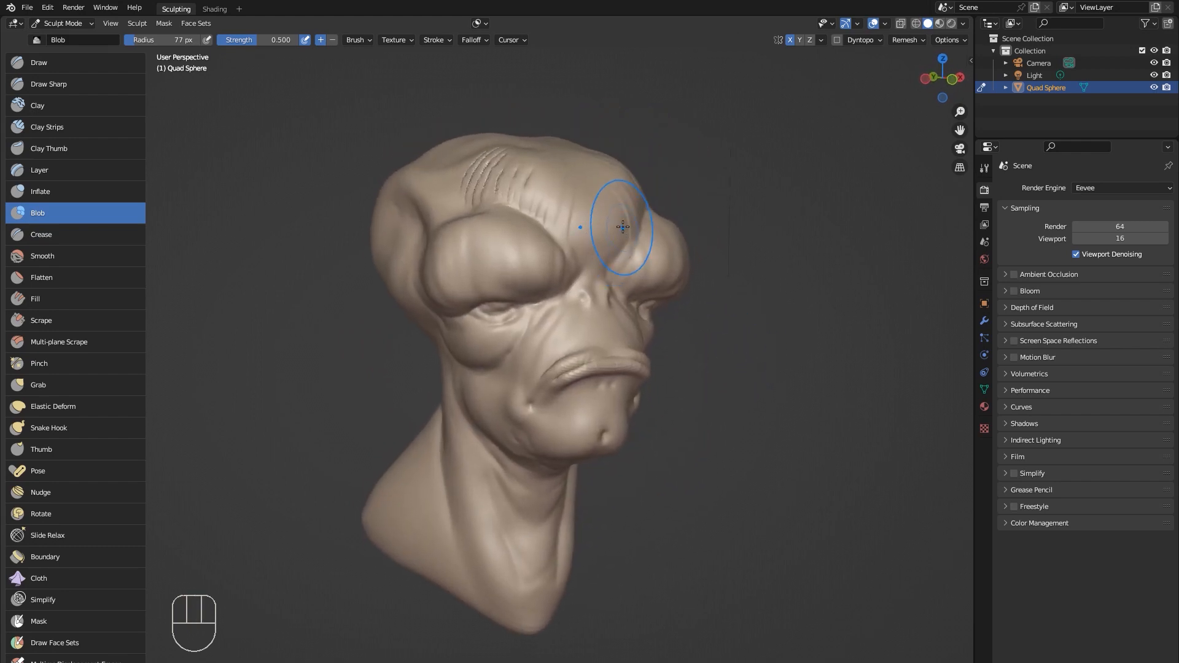
Apply a voxel remesh to the head to even out its geometry.
key(ctrl)
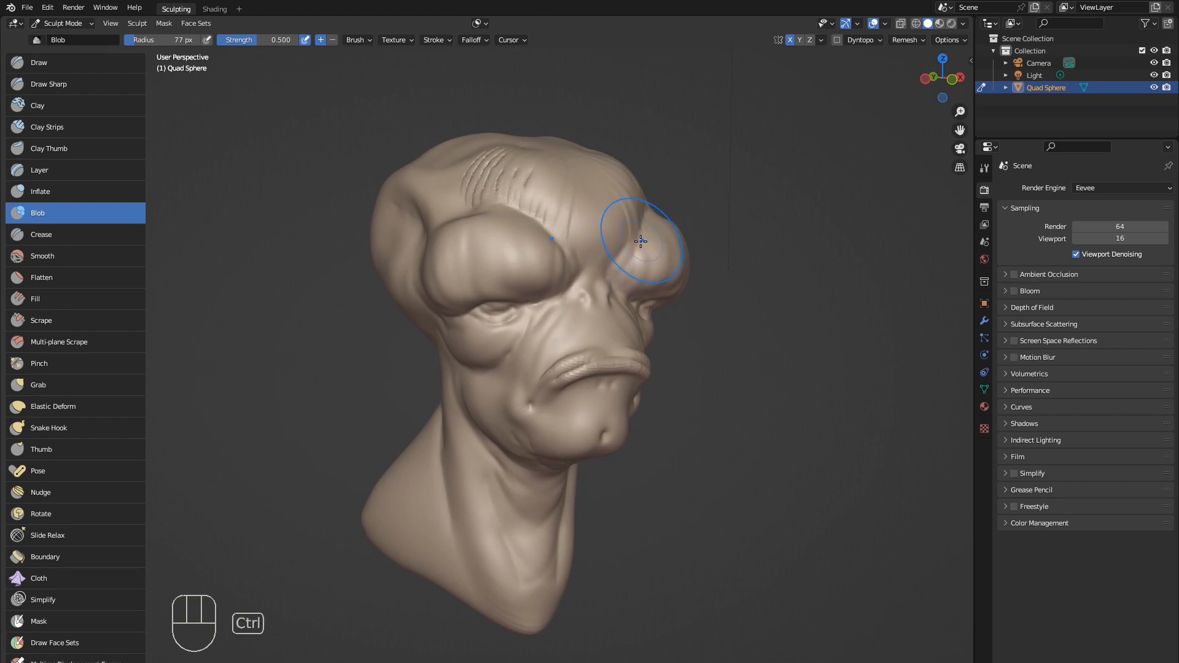
key(ctrl+r)
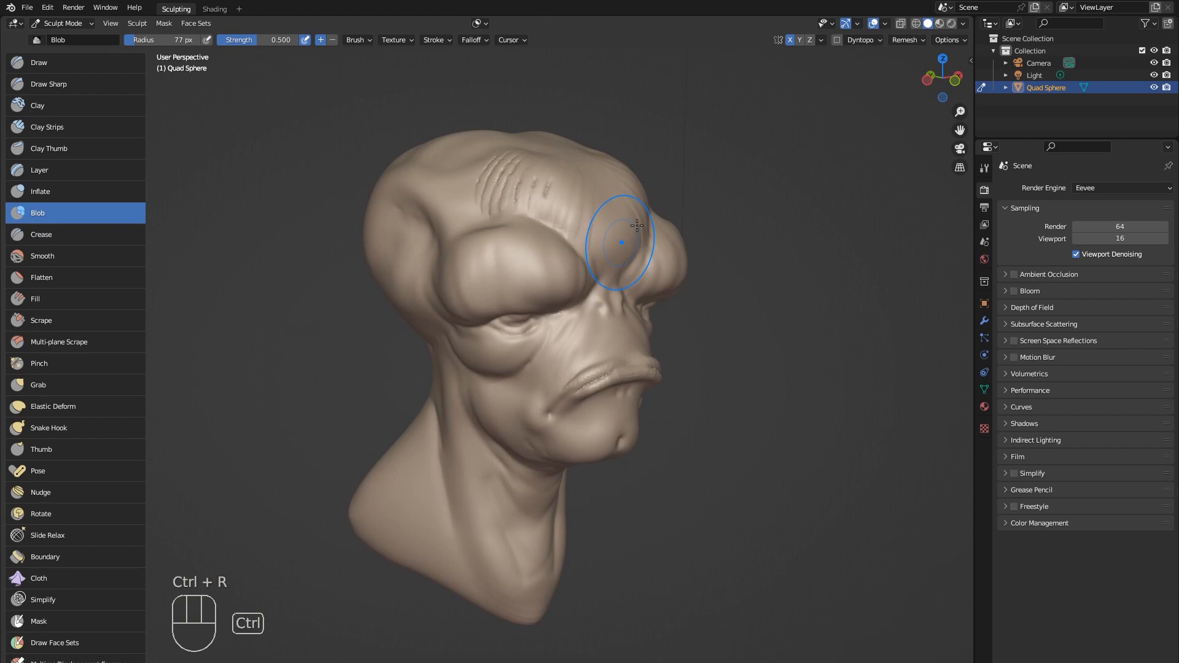
ctrl+middle_drag(638, 224, 640, 224)
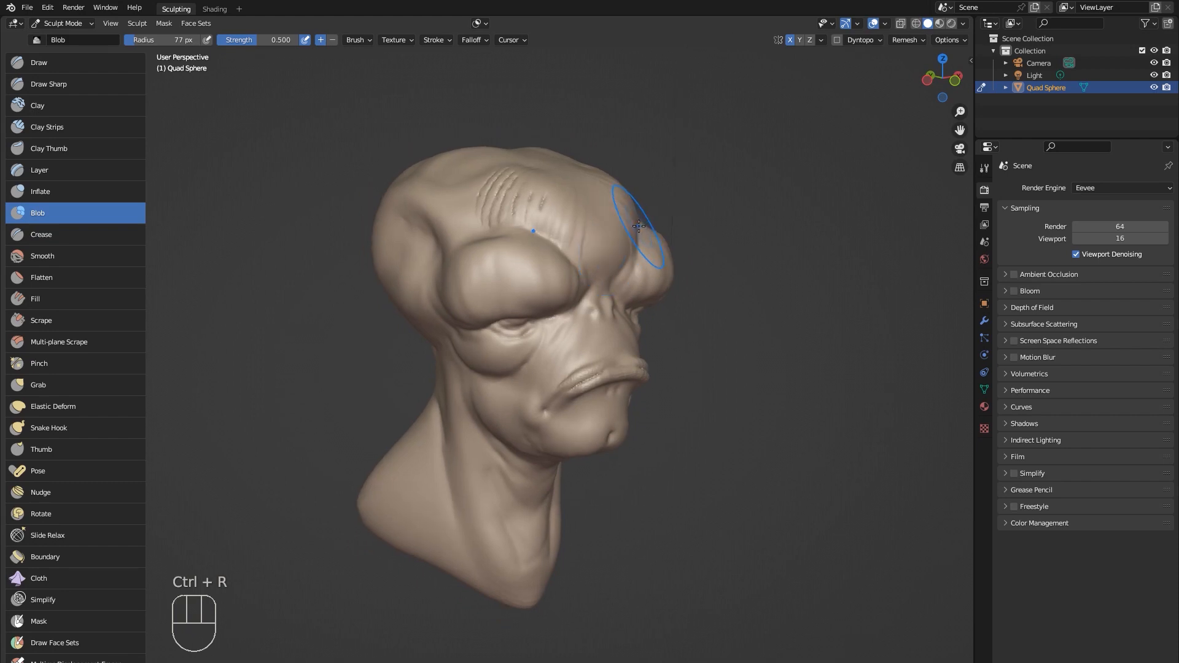
Smooth the forehead ridges and the upper lip on the remeshed head.
mouse_move(512, 207)
shift+mouse_down()
mouse_move(509, 194)
mouse_move(565, 202)
shift+mouse_up()
middle_drag(613, 302, 610, 273)
shift+drag(577, 382, 605, 370)
mouse_move(706, 399)
middle_down()
mouse_move(598, 406)
mouse_move(651, 381)
mouse_move(638, 341)
middle_up()
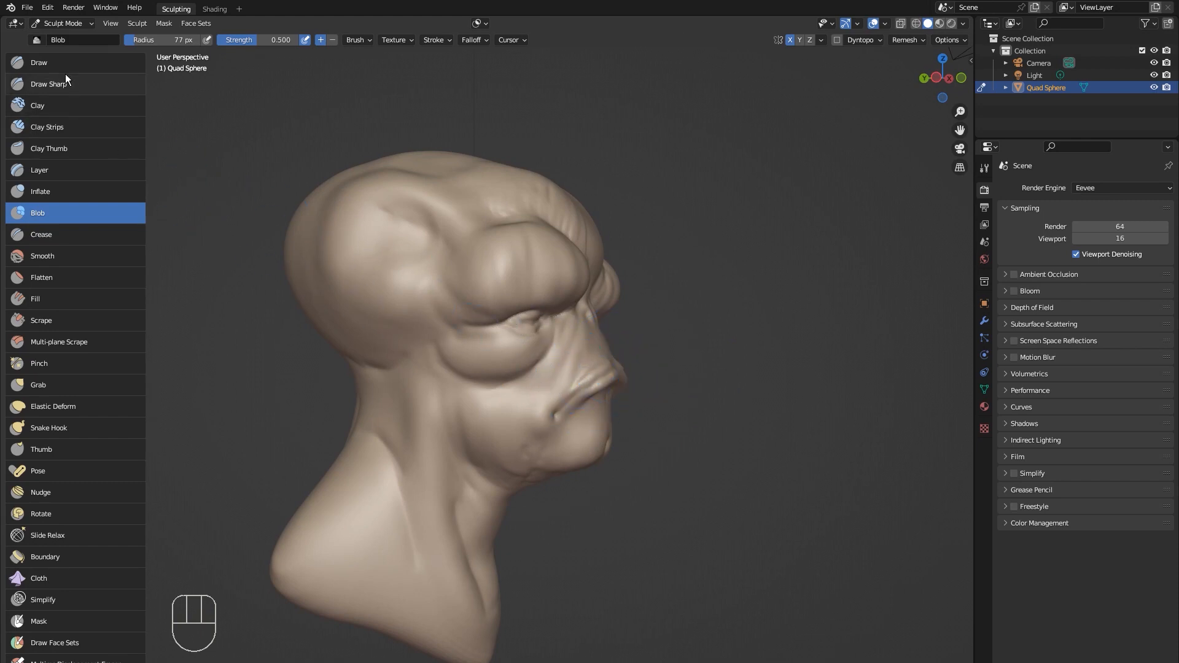
Reshape the mouth profile with the Grab brush at a 77 px radius and smooth the remaining forehead wrinkles.
click(53, 387)
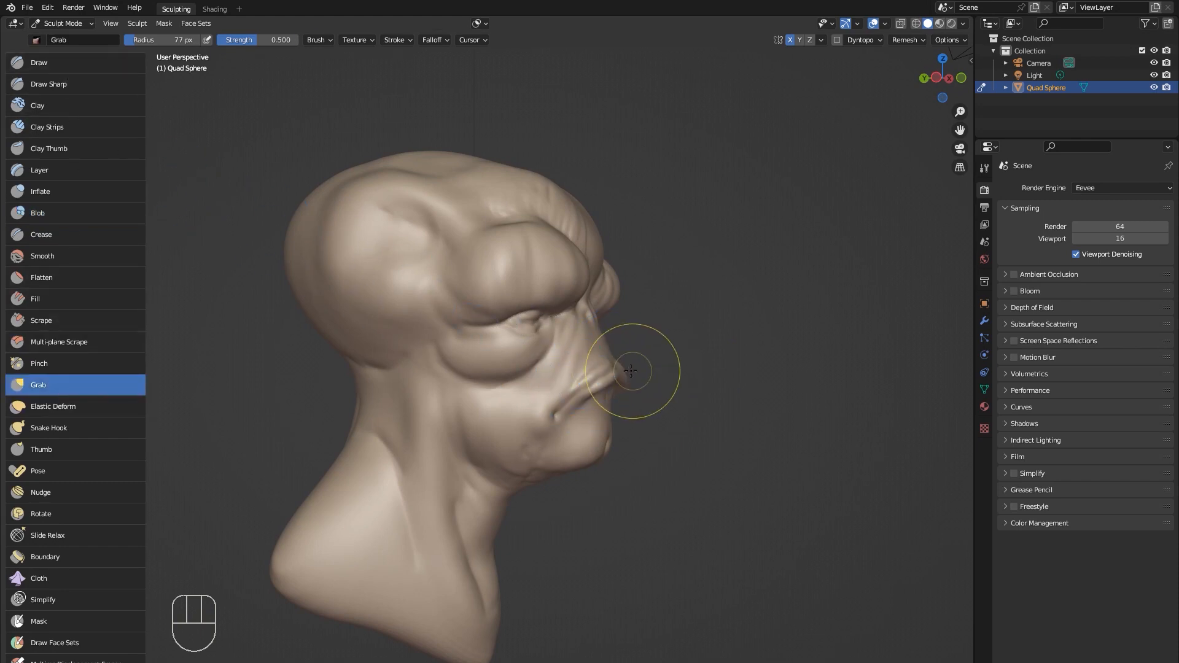
mouse_move(647, 387)
middle_down()
mouse_move(568, 408)
mouse_move(499, 369)
middle_up()
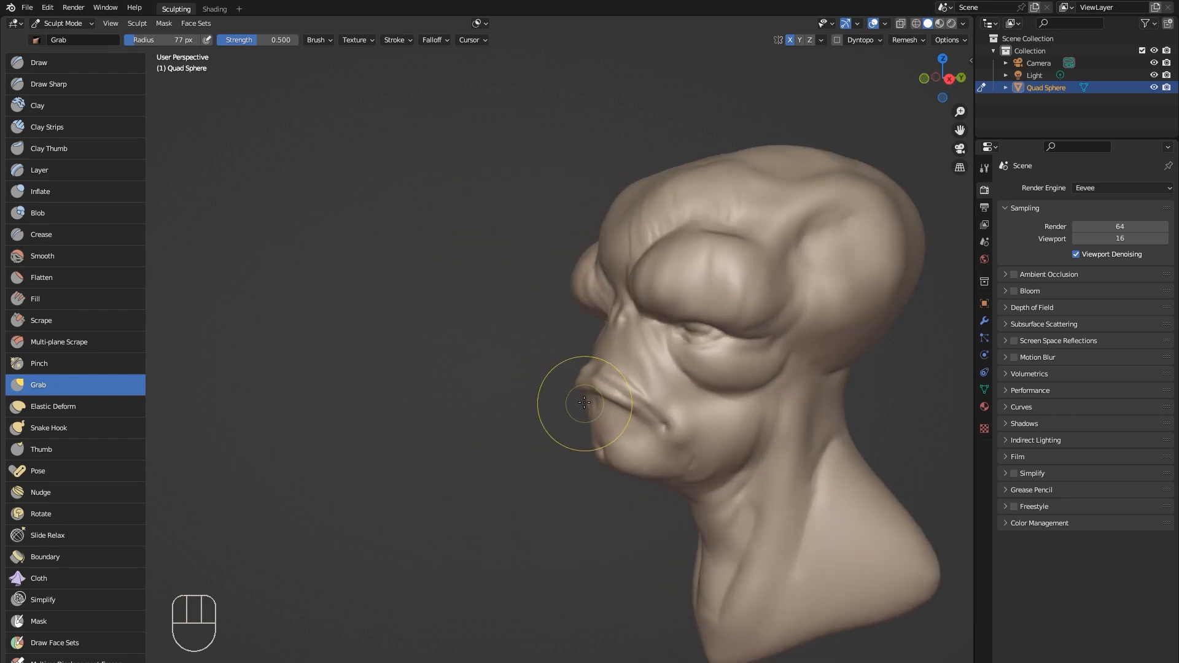
mouse_move(571, 390)
middle_down()
mouse_move(554, 430)
mouse_move(577, 455)
mouse_move(555, 473)
mouse_move(689, 468)
mouse_move(640, 390)
middle_up()
mouse_move(501, 212)
shift+mouse_down()
mouse_move(442, 203)
mouse_move(522, 230)
shift+mouse_up()
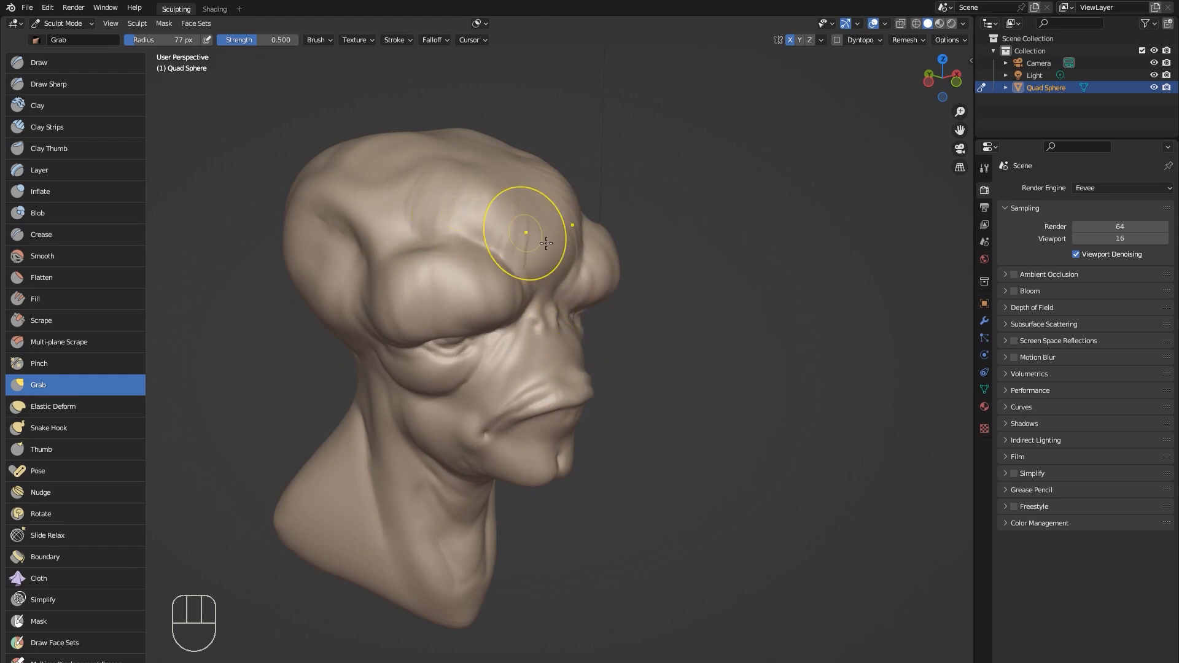
mouse_move(716, 372)
ctrl+middle_down()
mouse_move(709, 340)
mouse_move(700, 436)
mouse_move(691, 401)
ctrl+middle_up()
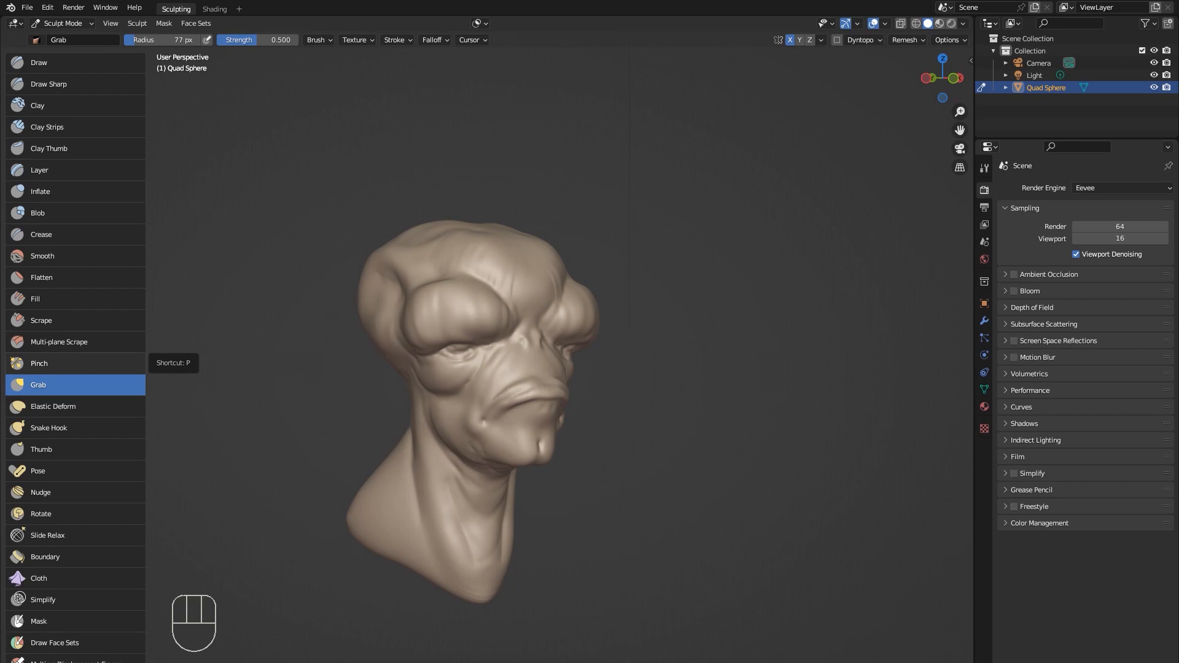
Reduce the Grab brush radius to 35 px for detail work around the eye.
mouse_move(618, 368)
middle_down()
mouse_move(573, 337)
mouse_move(667, 332)
mouse_move(624, 315)
mouse_move(608, 330)
mouse_move(643, 277)
mouse_move(674, 304)
mouse_move(663, 301)
middle_up()
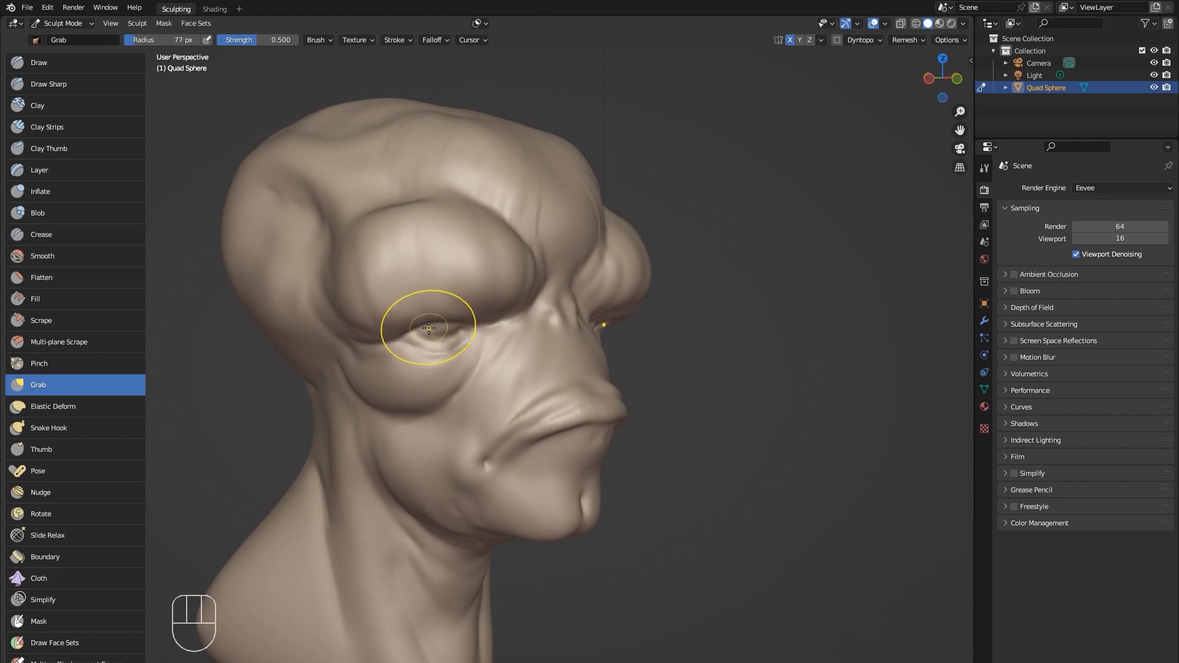
key(bracketleft)
key(bracketleft)
key(bracketleft)
key(bracketleft)
key(bracketleft)
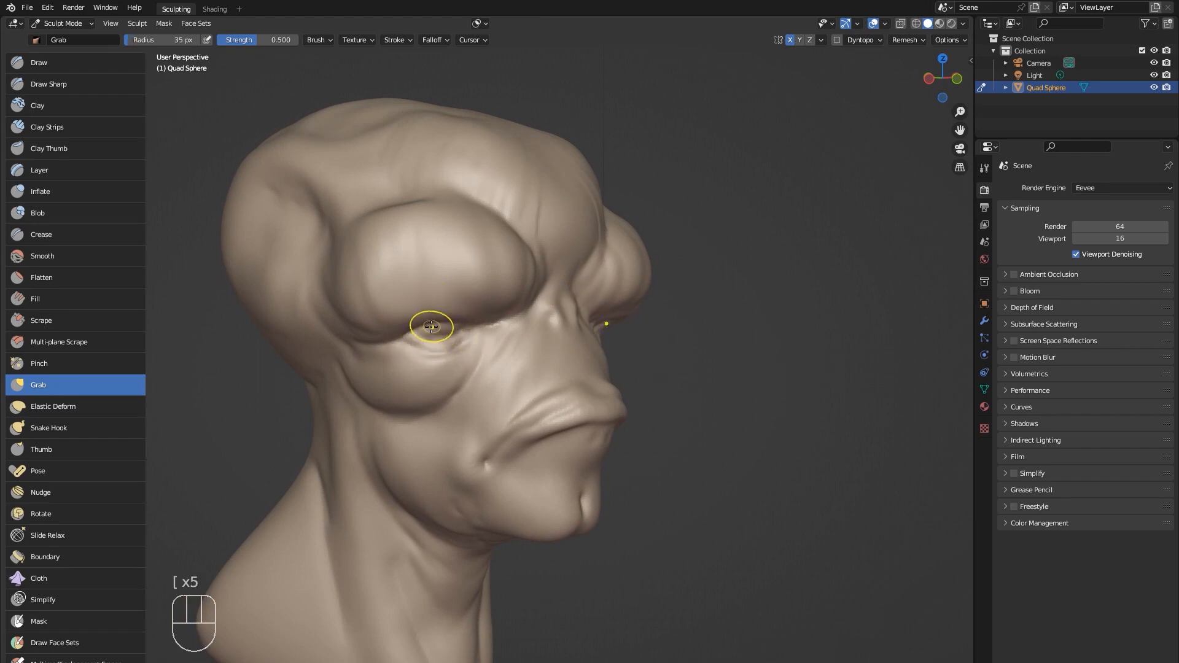
middle_drag(456, 354, 562, 348)
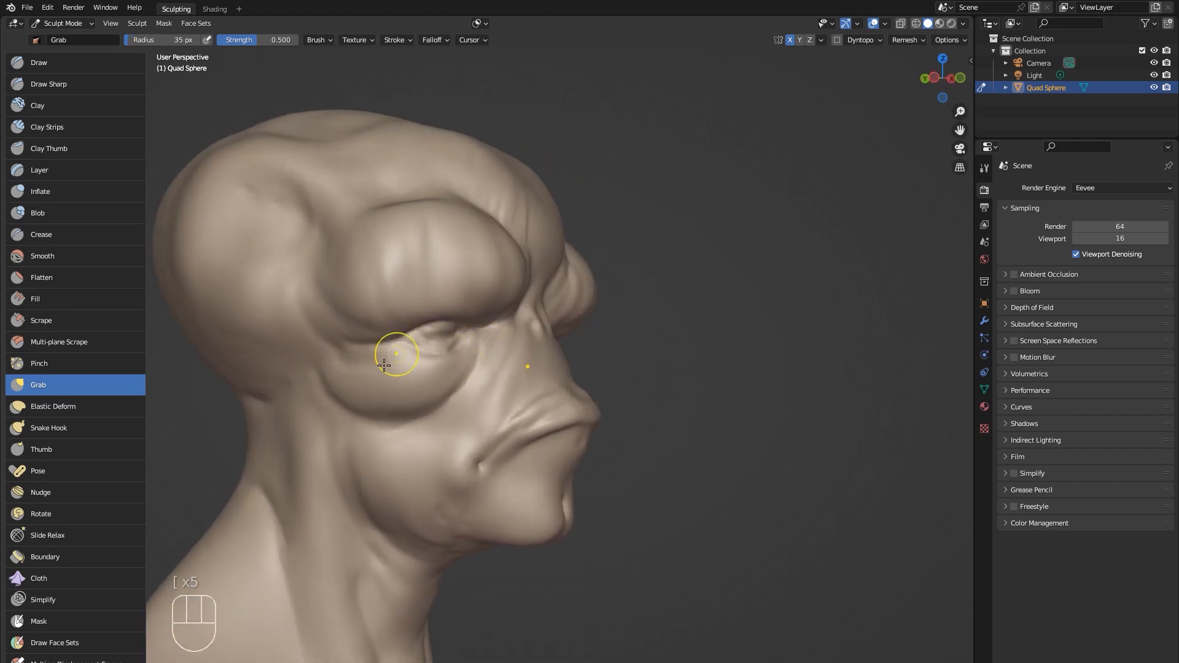
Switch to the Mask brush, reduce its radius to 18 px, and paint a mask over the eyes.
click(65, 622)
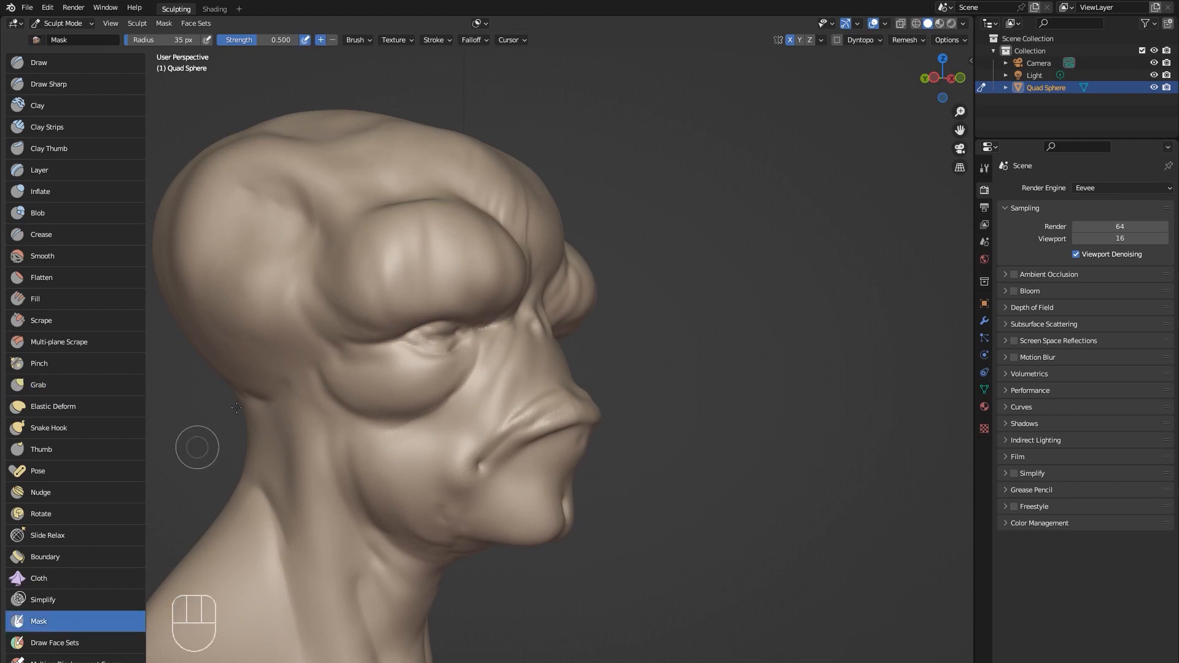
middle_drag(197, 448, 431, 287)
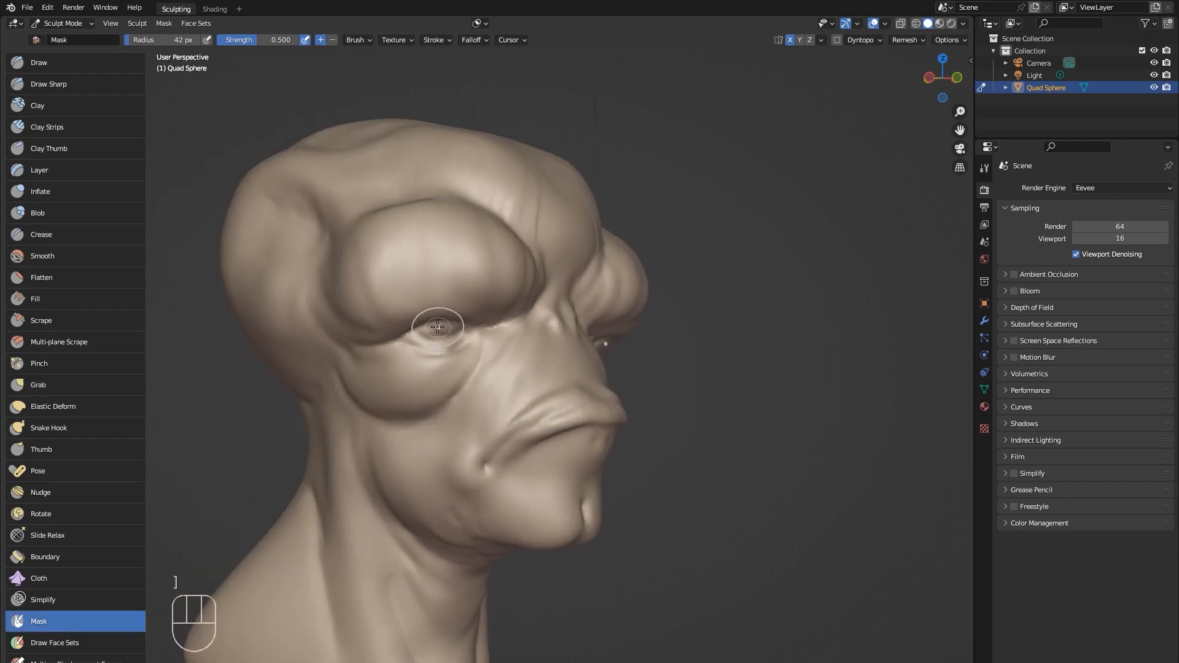
key(bracketleft)
key(bracketleft)
key(bracketleft)
key(bracketleft)
middle_drag(448, 312, 701, 342)
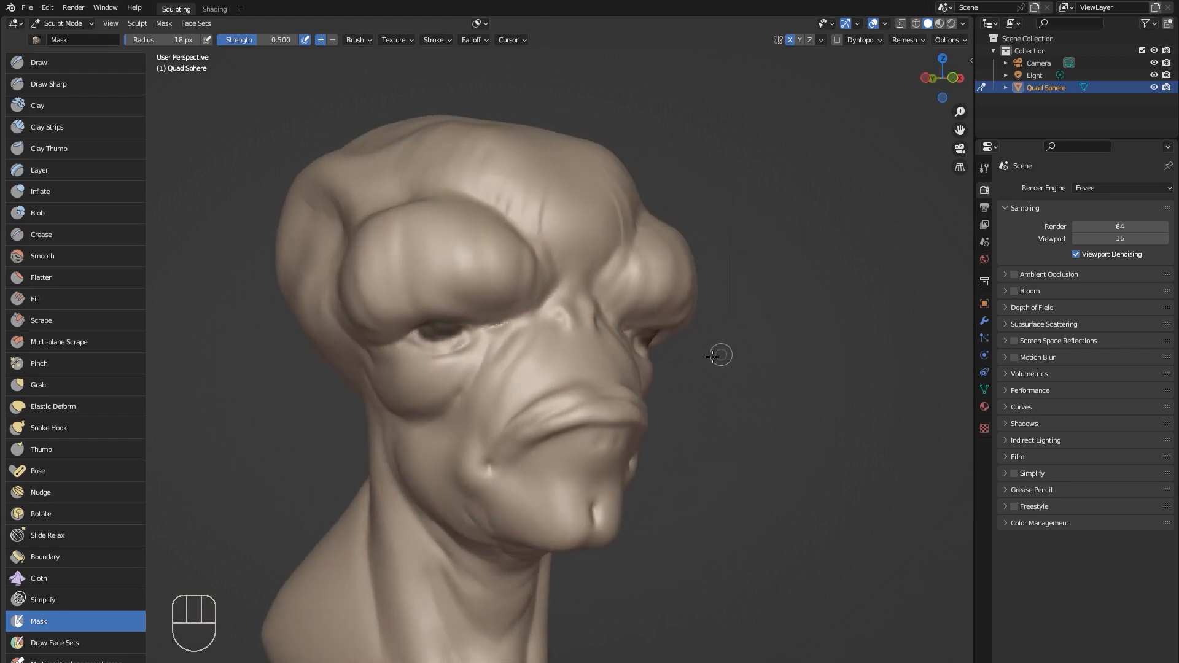
Invert the mask so that only the eyes can be sculpted.
key(a)
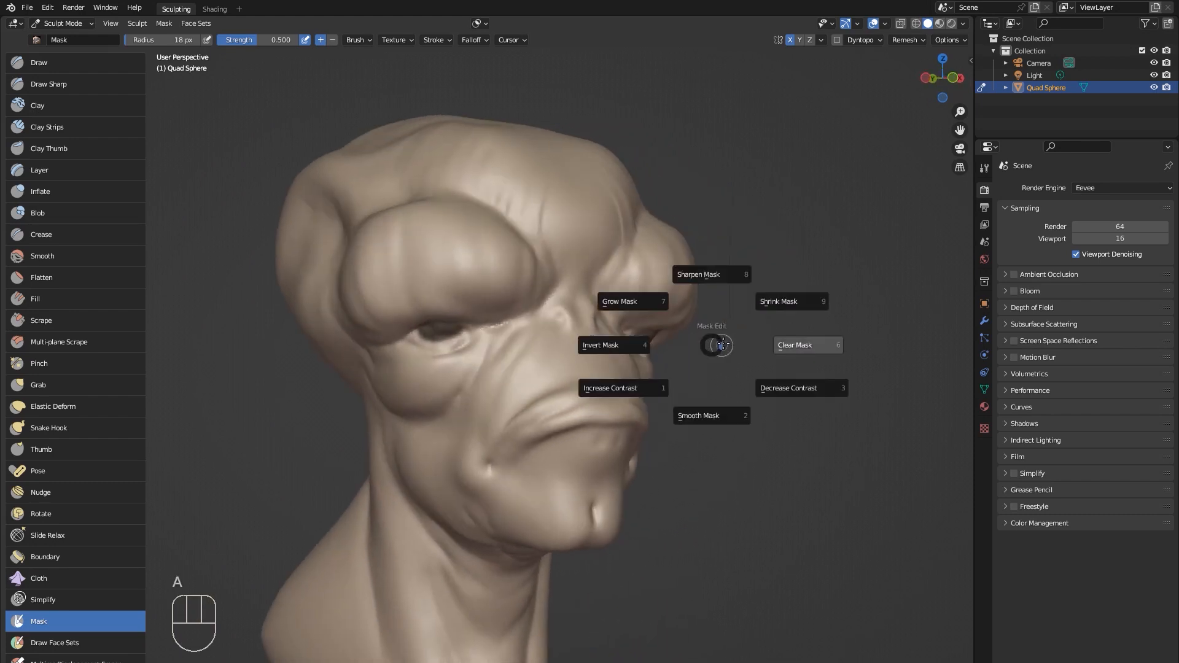
click(640, 345)
middle_drag(642, 350, 718, 339)
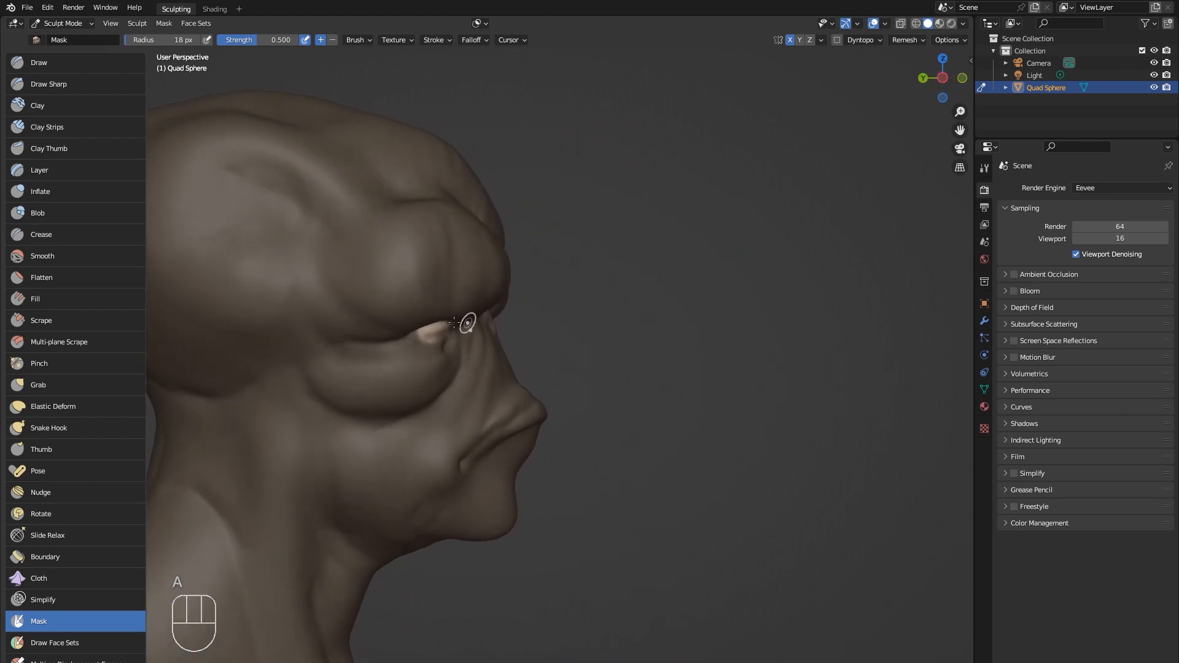
Switch to the Grab brush and set its radius to 73 px.
click(47, 384)
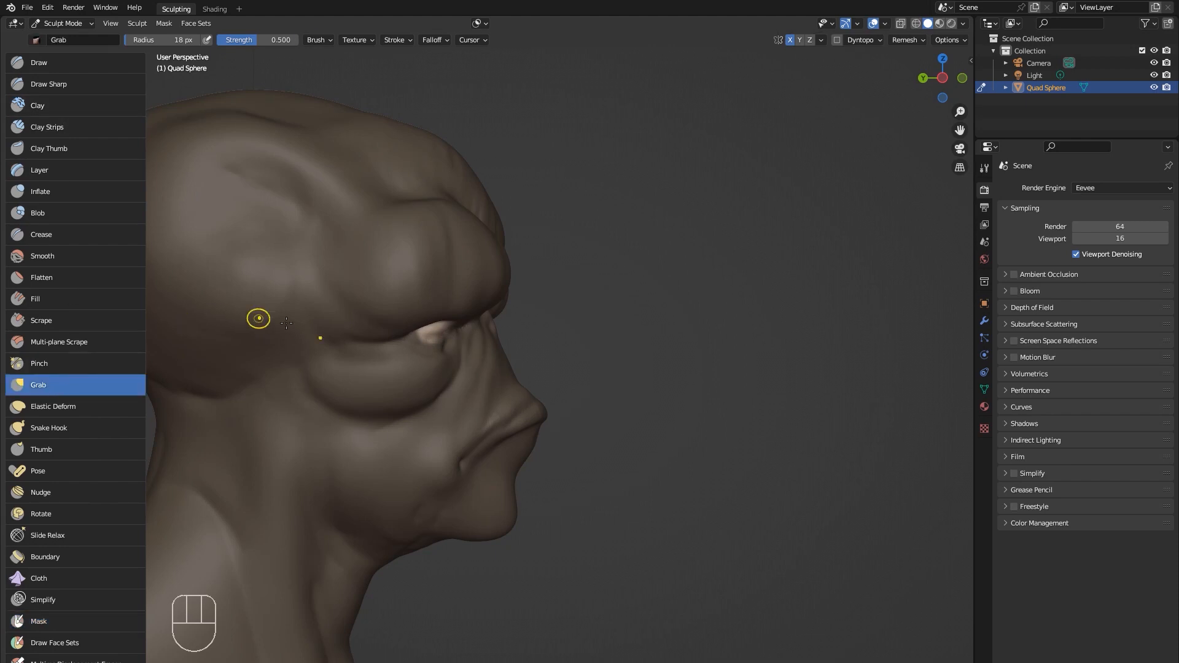
key(bracketright)
key(bracketright)
key(bracketright)
key(bracketright)
key(bracketright)
key(bracketright)
key(bracketright)
key(bracketright)
key(bracketright)
key(bracketright)
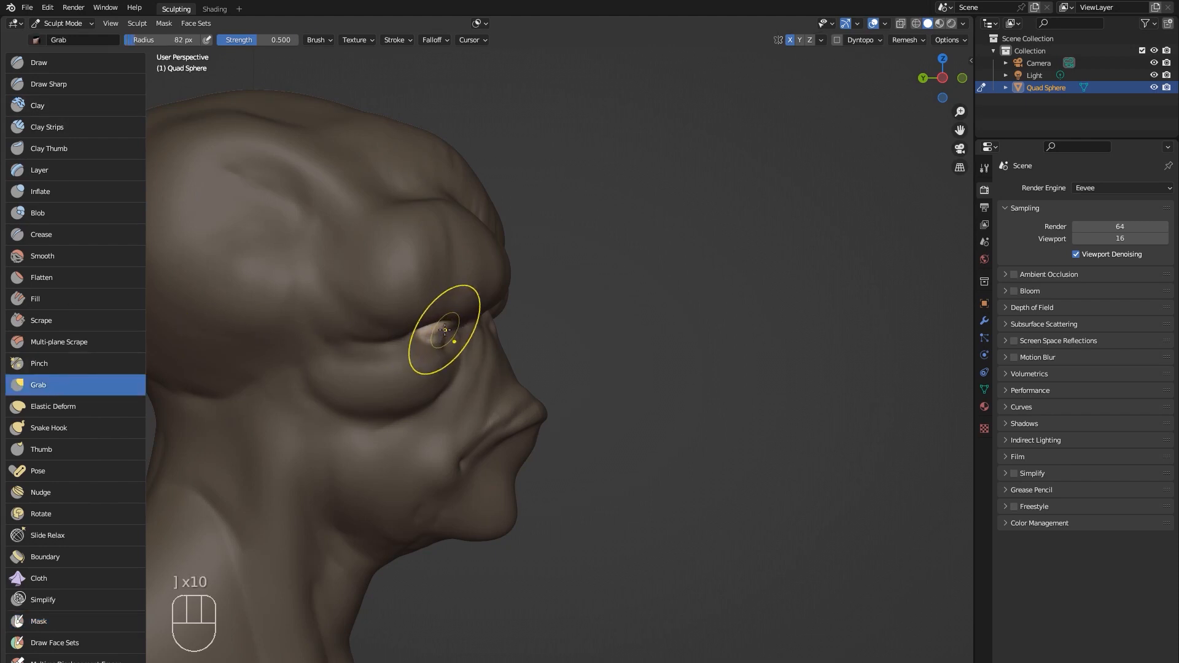
mouse_move(448, 337)
middle_down()
mouse_move(461, 342)
mouse_move(500, 302)
middle_up()
key(bracketleft)
middle_drag(738, 392, 716, 371)
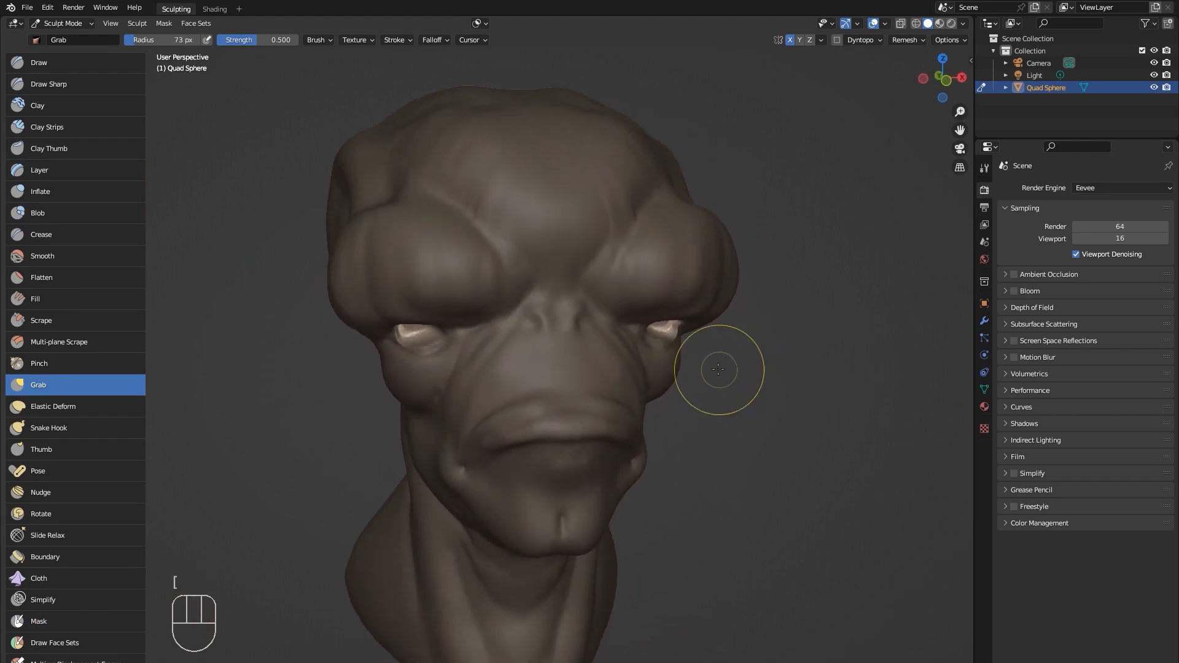
Clear the mask from the entire head.
key(a)
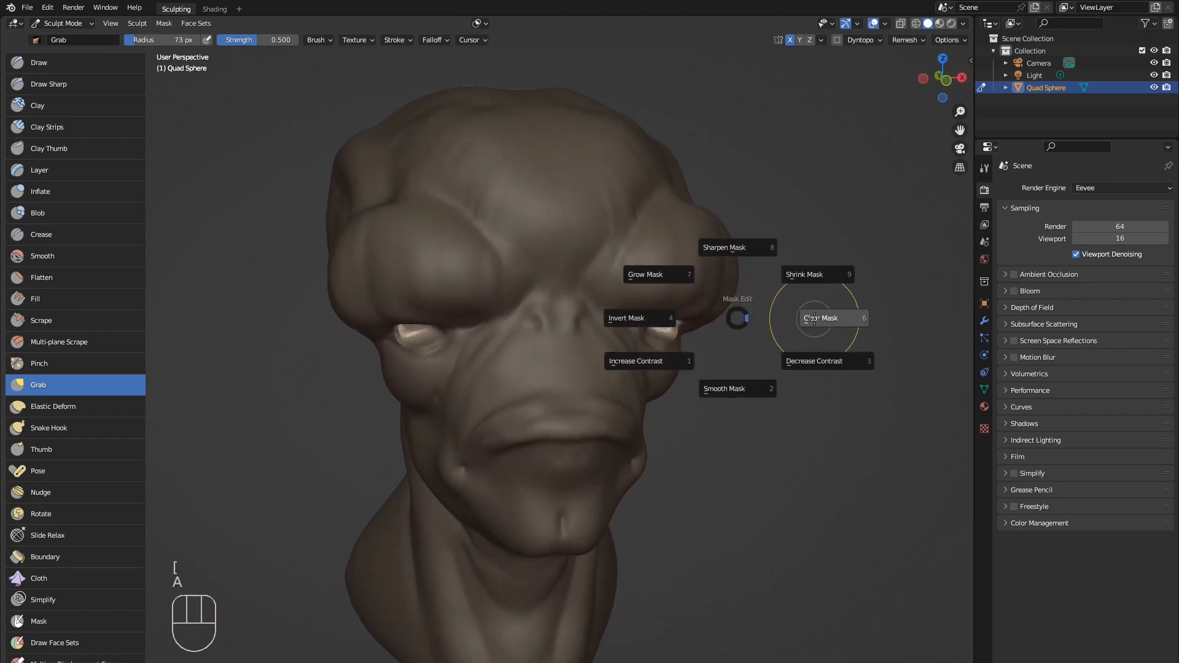
click(832, 318)
key(a)
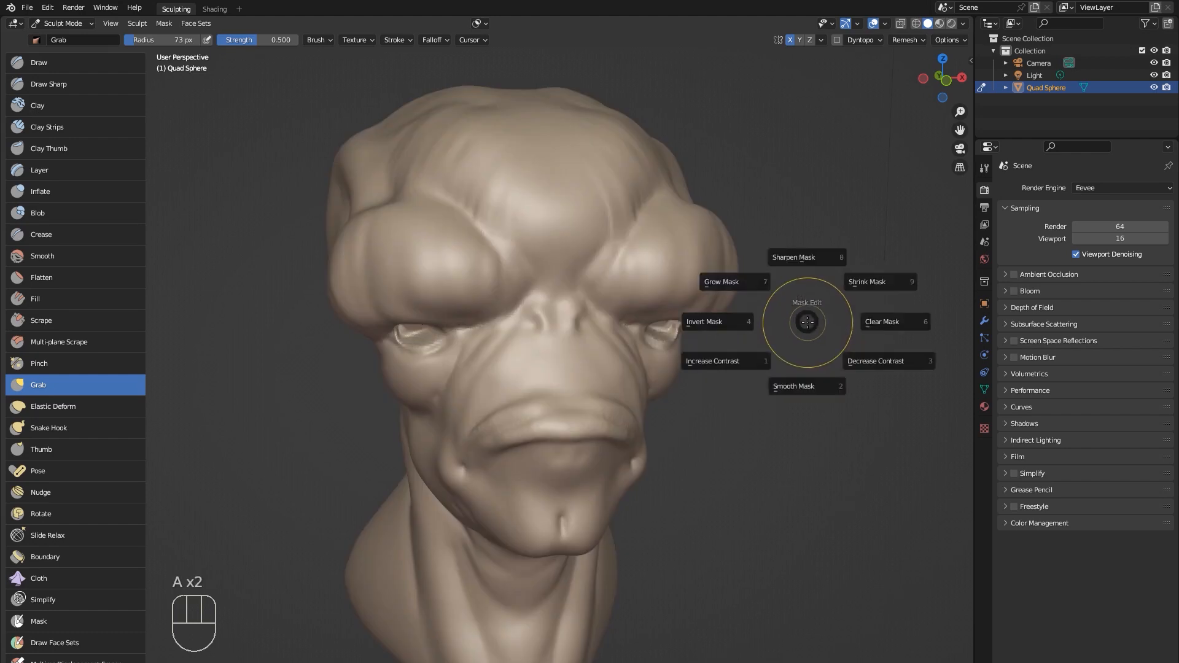
click(912, 320)
middle_drag(800, 336, 810, 289)
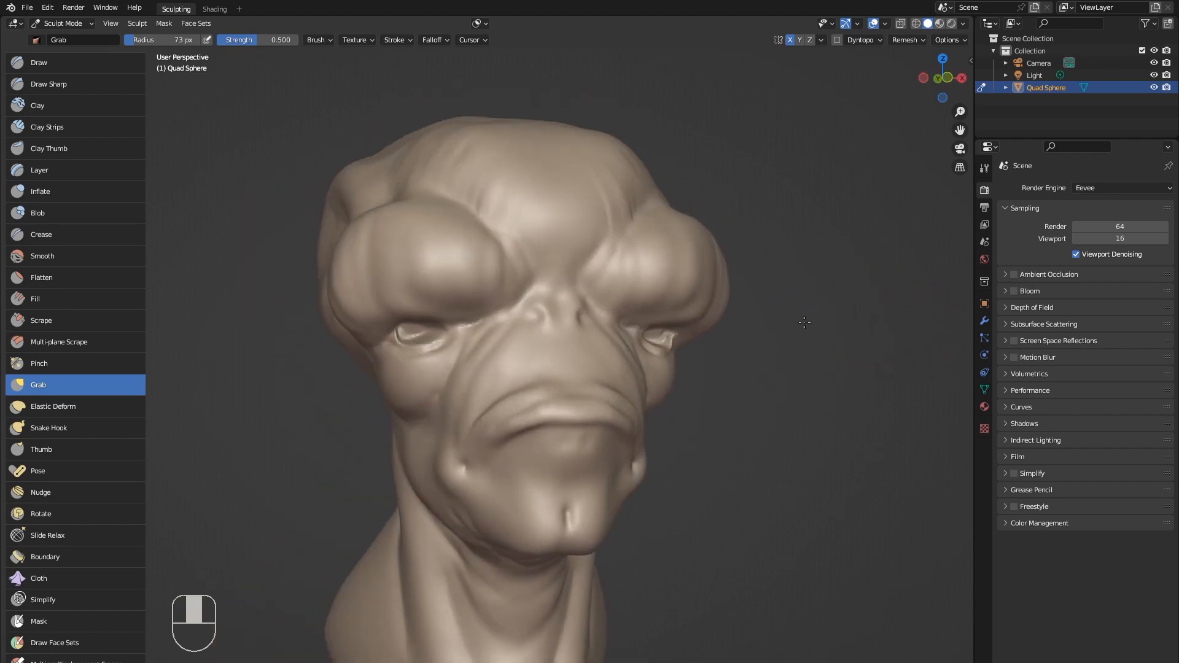
Switch from Sculpt Mode to Object Mode and add a UV sphere to the scene.
click(92, 24)
click(80, 37)
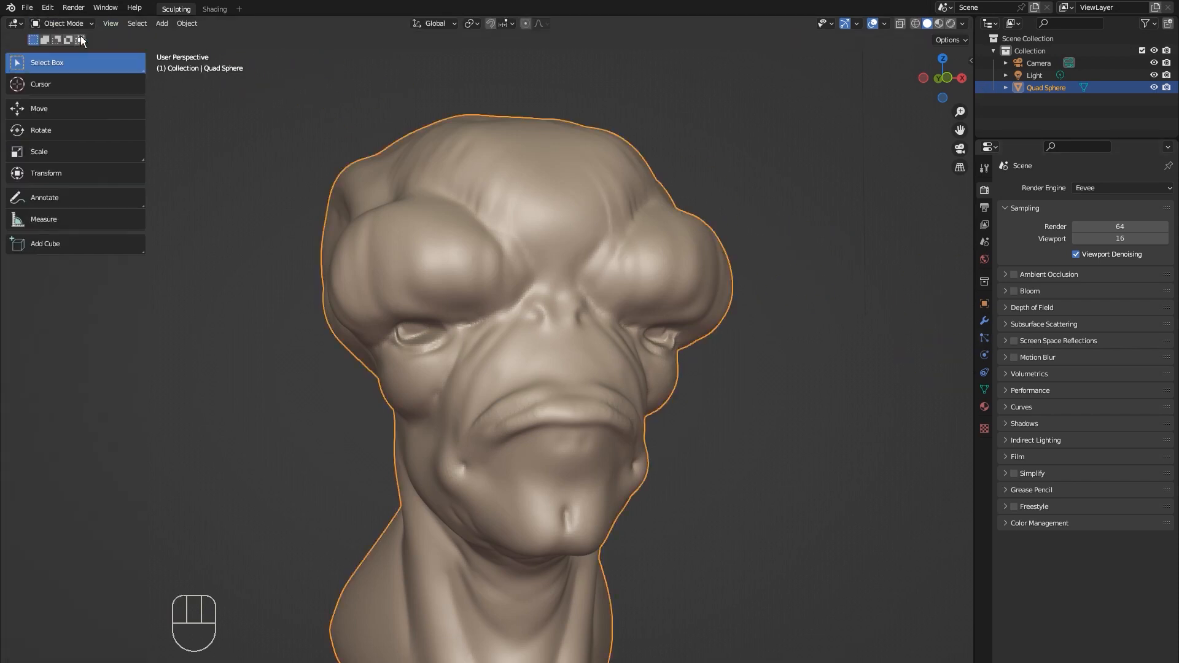
key(Delete)
click(984, 242)
scroll(737, 387, down, 2)
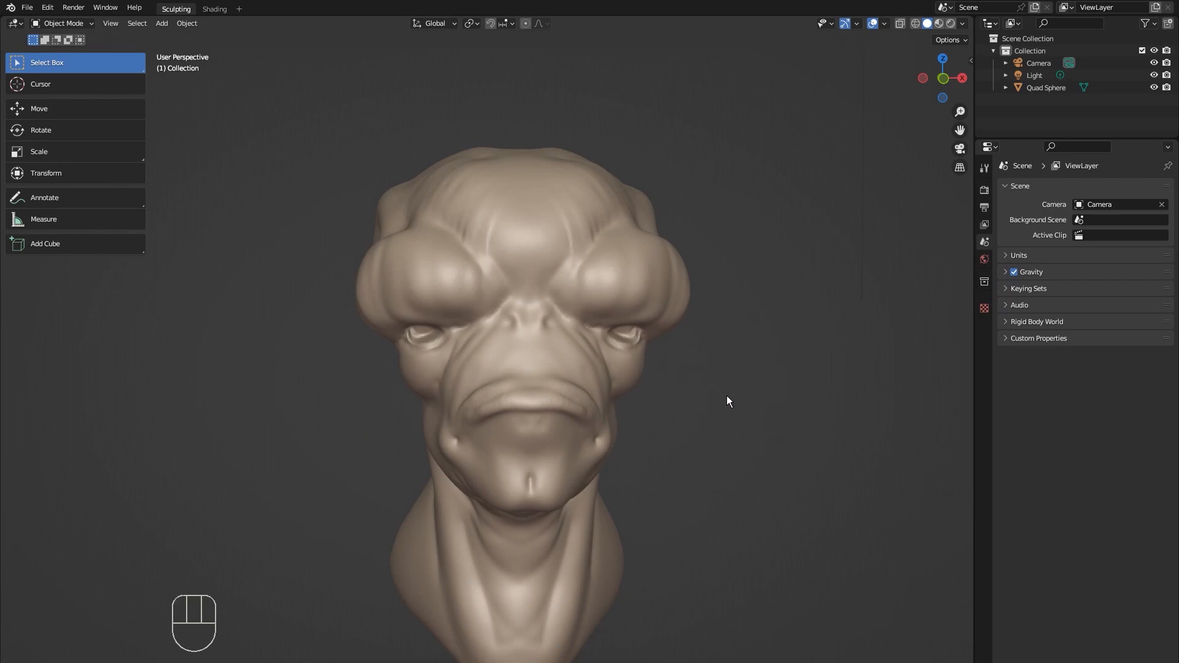
key(shift+a)
mouse_move(727, 395)
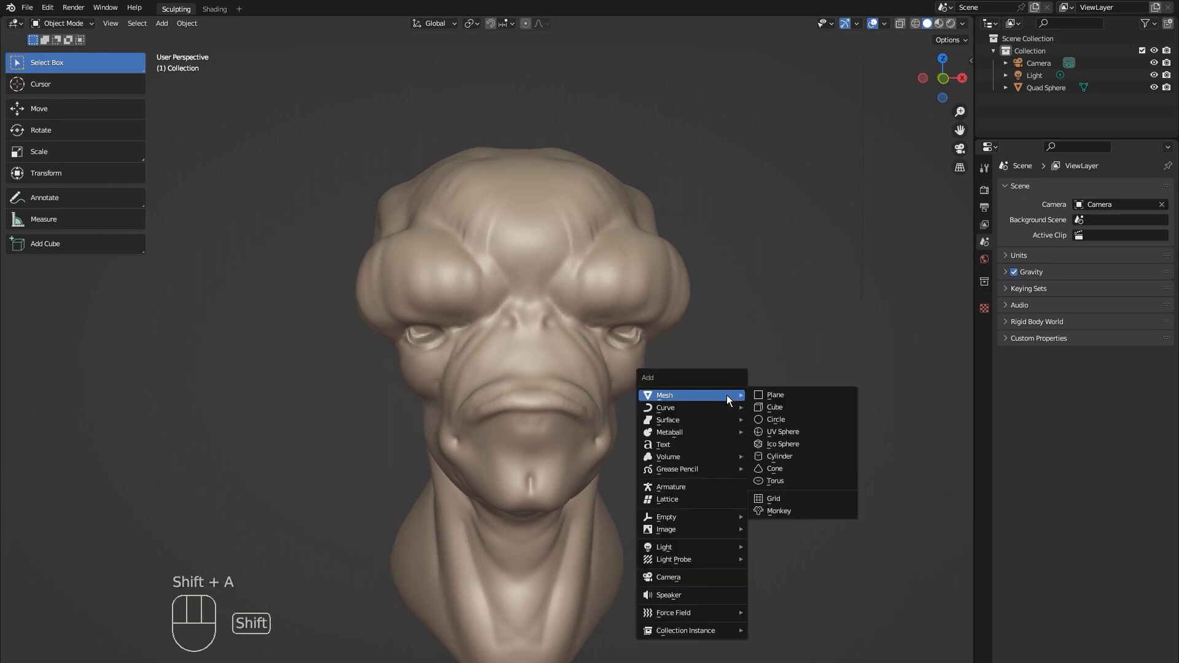
click(798, 432)
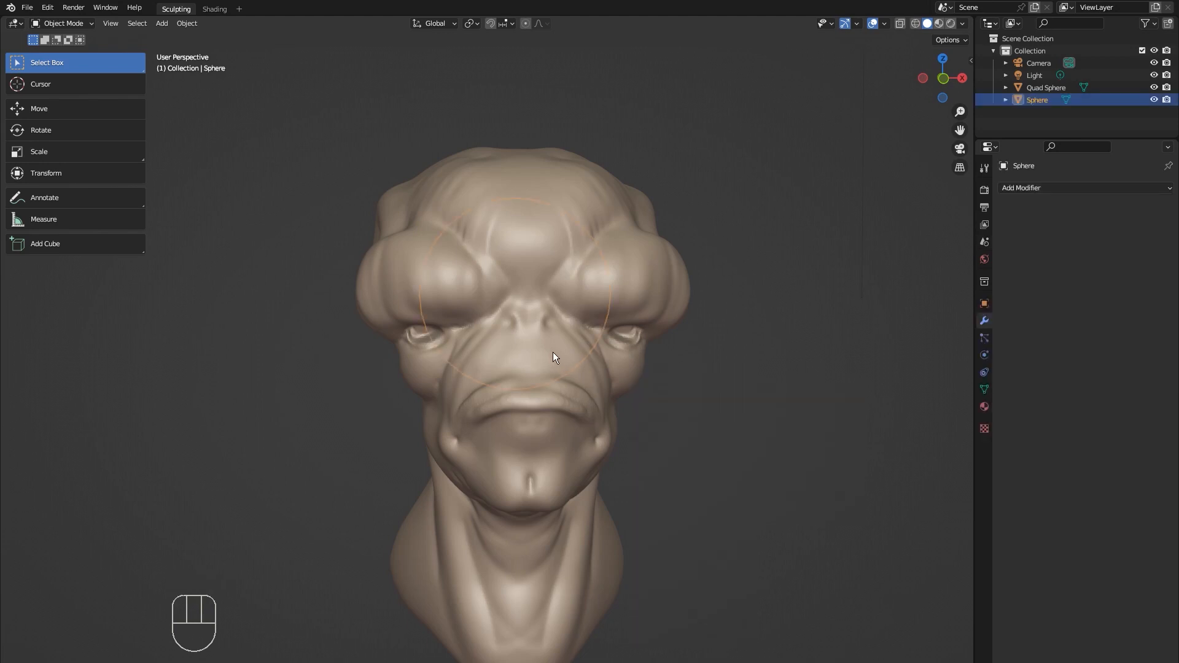
Enter Edit Mode on the new sphere and move its whole mesh out beside the head on the negative X side.
click(90, 25)
click(72, 52)
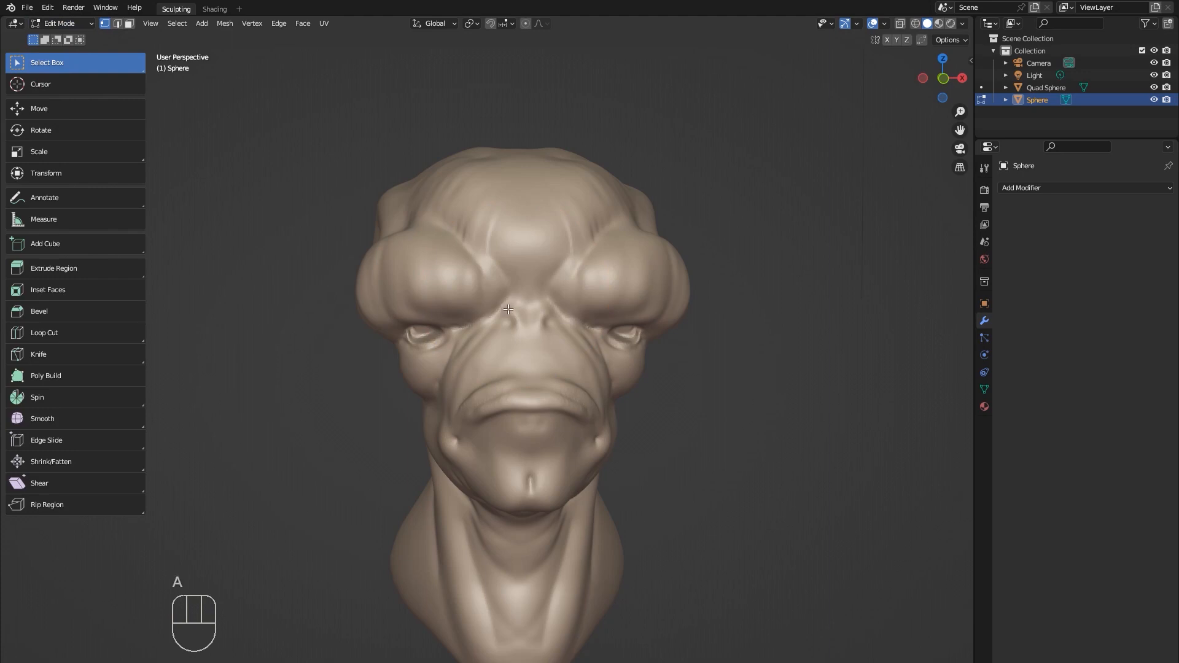
key(g)
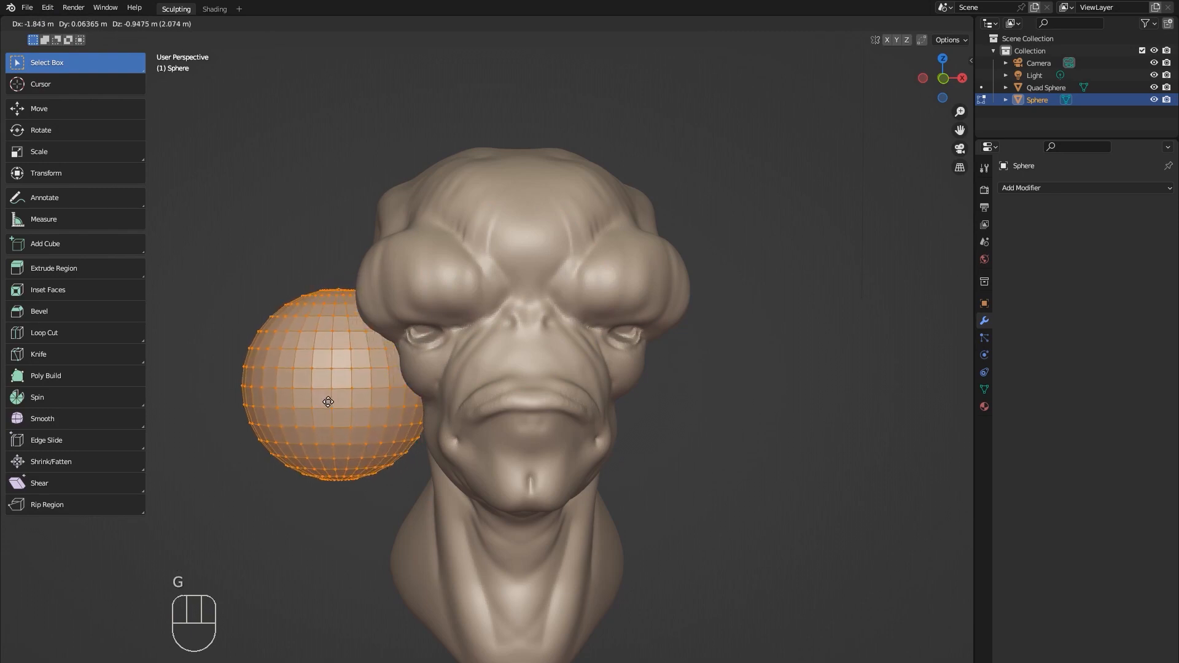
click(279, 429)
middle_drag(466, 421, 576, 414)
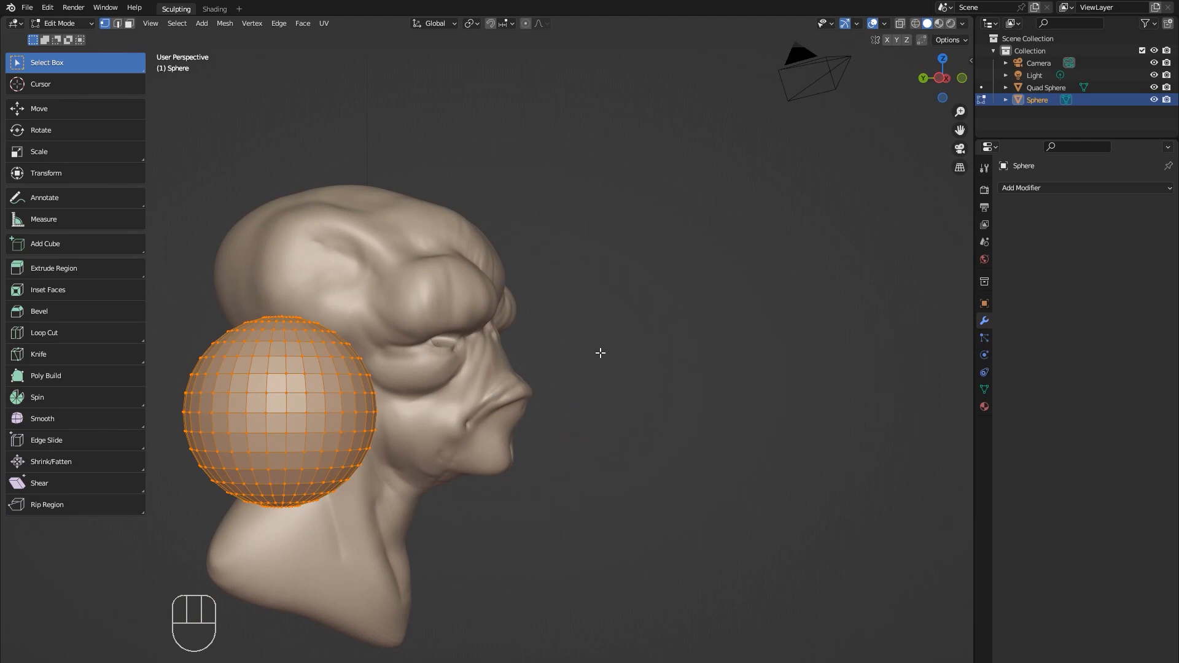
In left orthographic view, scale the sphere down to eyeball size and move it -1.239 m in Y and 0.8203 m in Z to eye level.
click(940, 78)
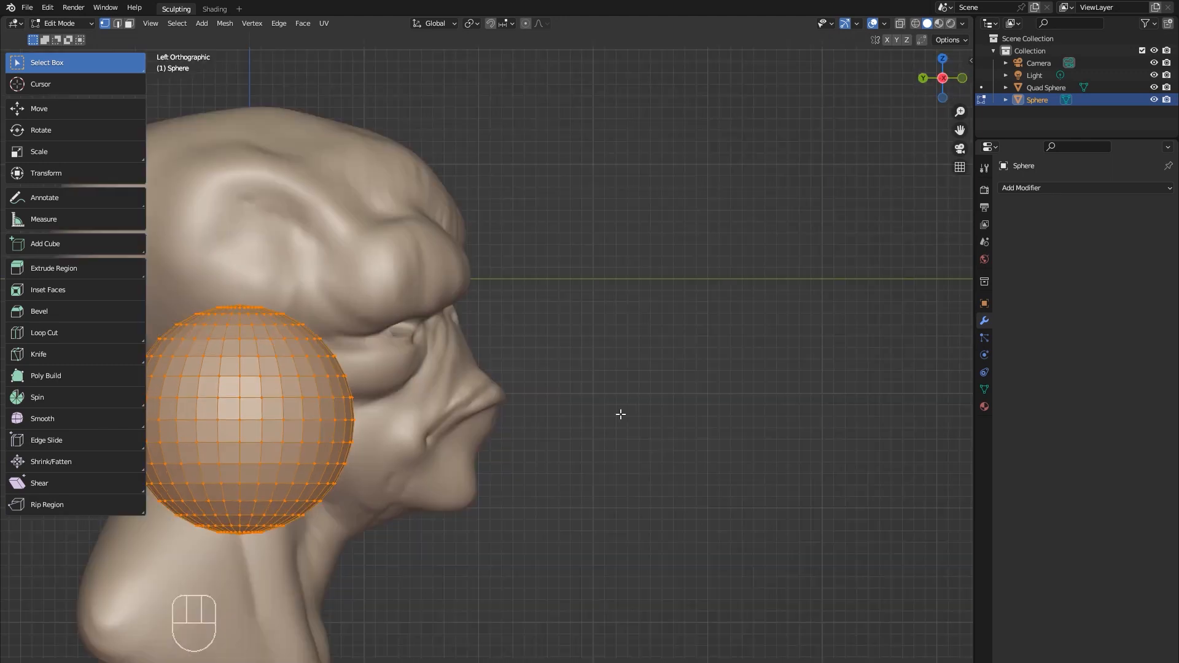
shift+middle_drag(619, 413, 759, 420)
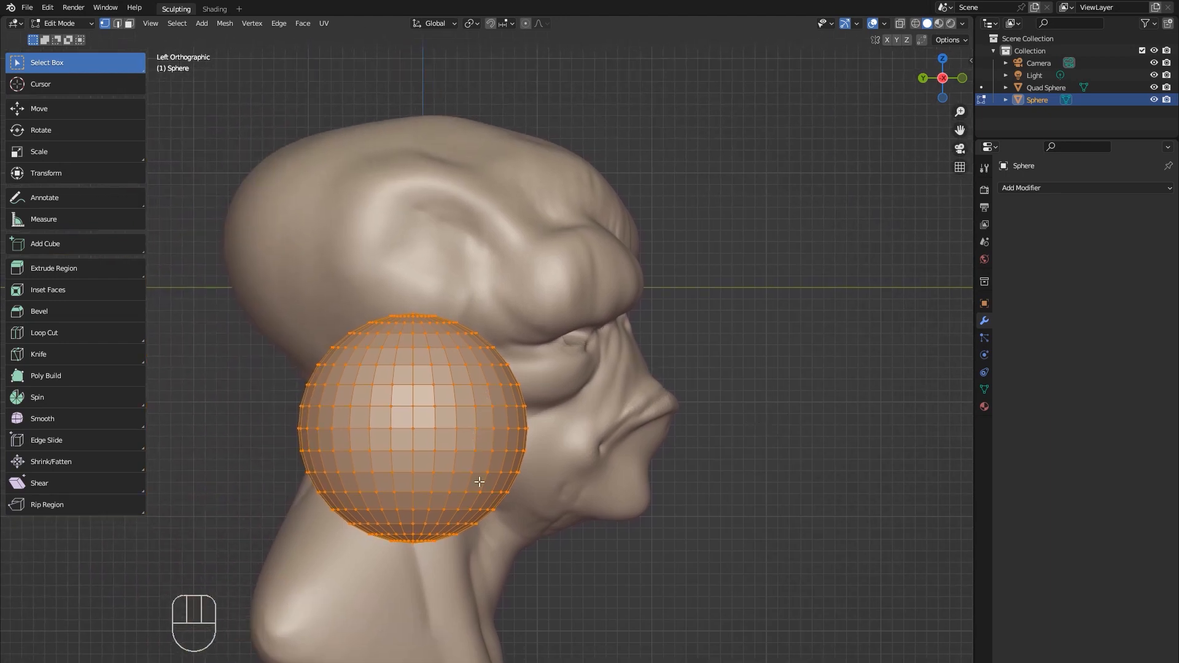
key(s)
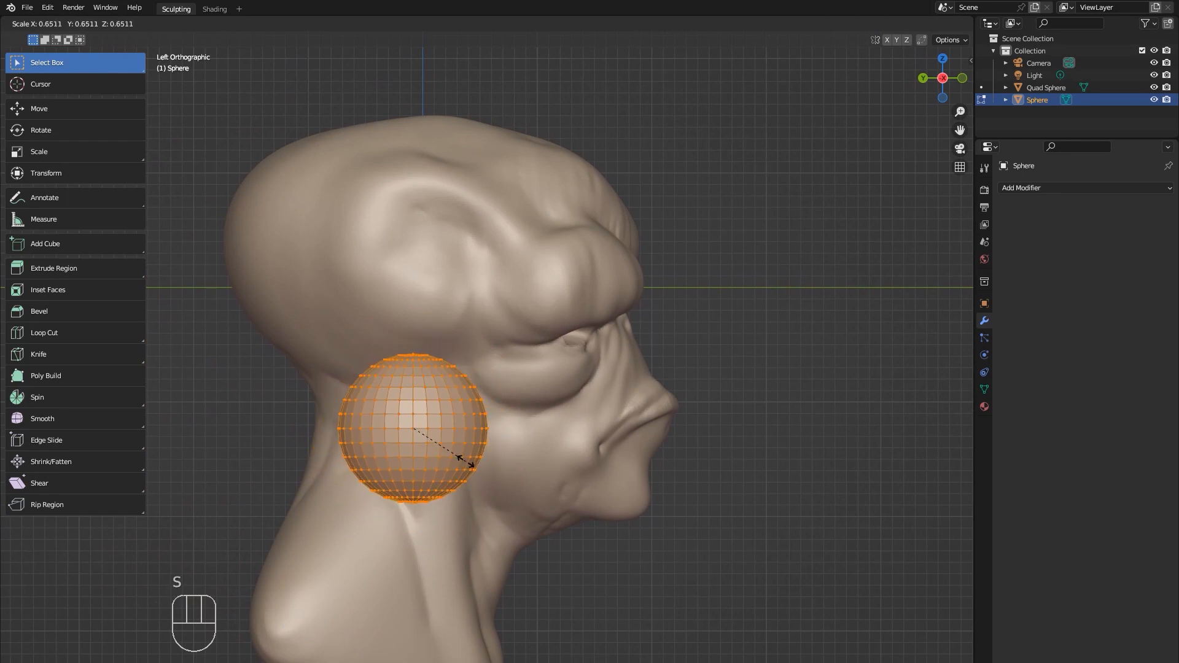
click(436, 436)
key(g)
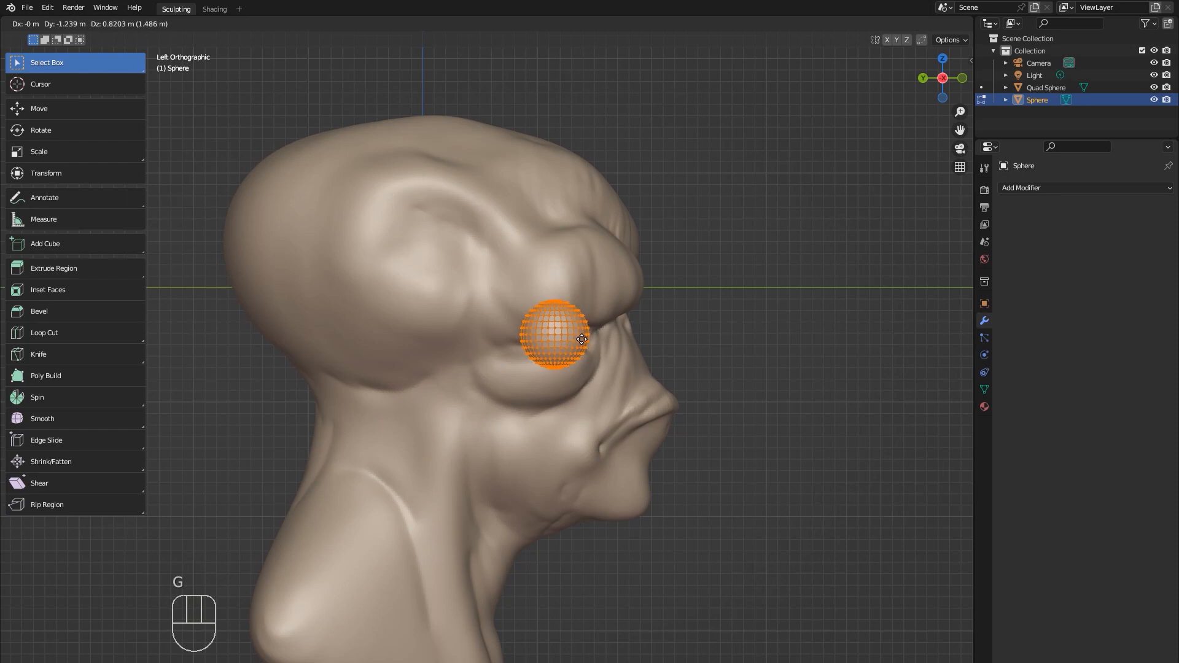
click(582, 339)
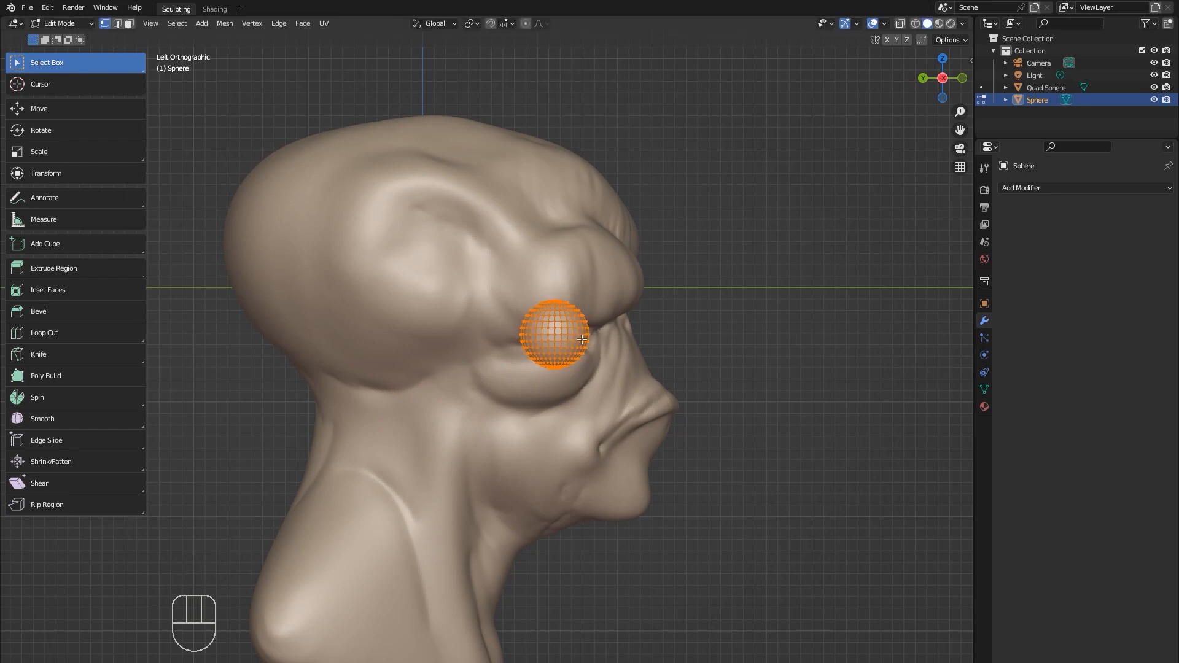
In front orthographic view, move the sphere into the eye socket on the negative X side.
click(963, 78)
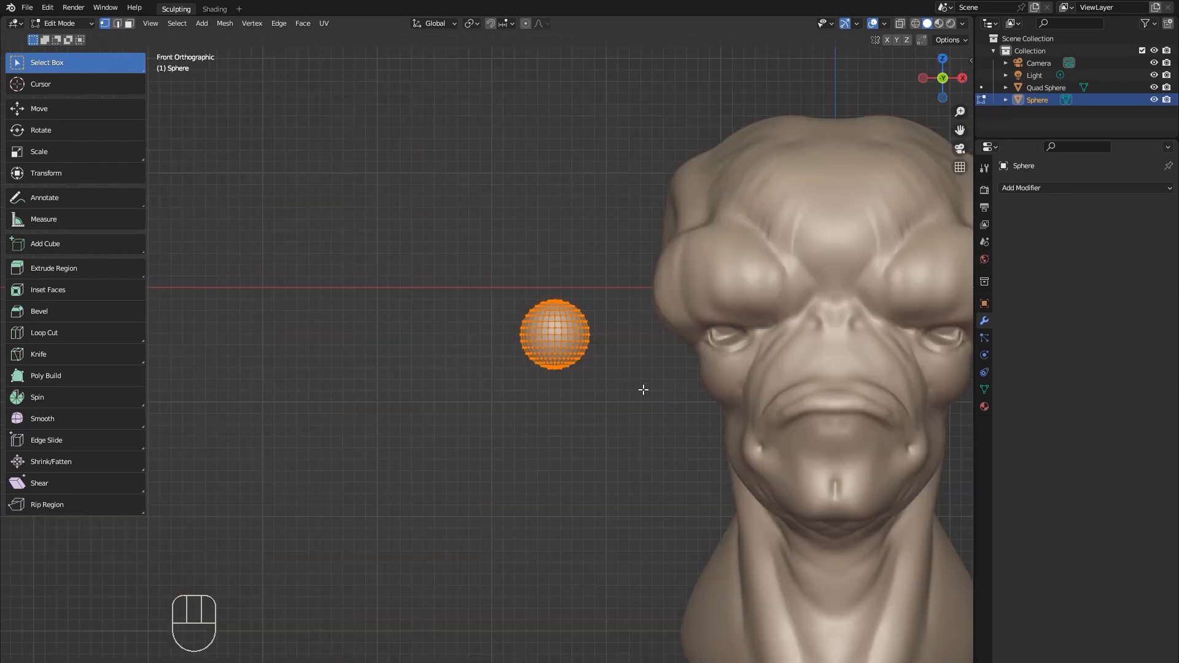
shift+middle_drag(661, 435, 389, 432)
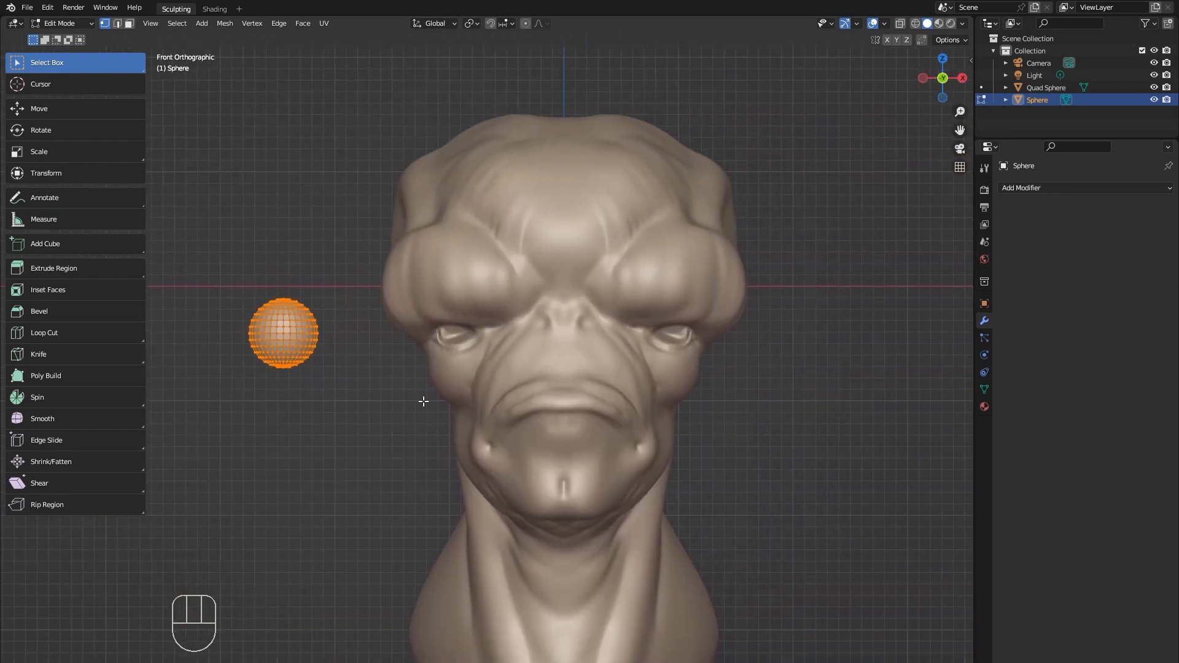
key(g)
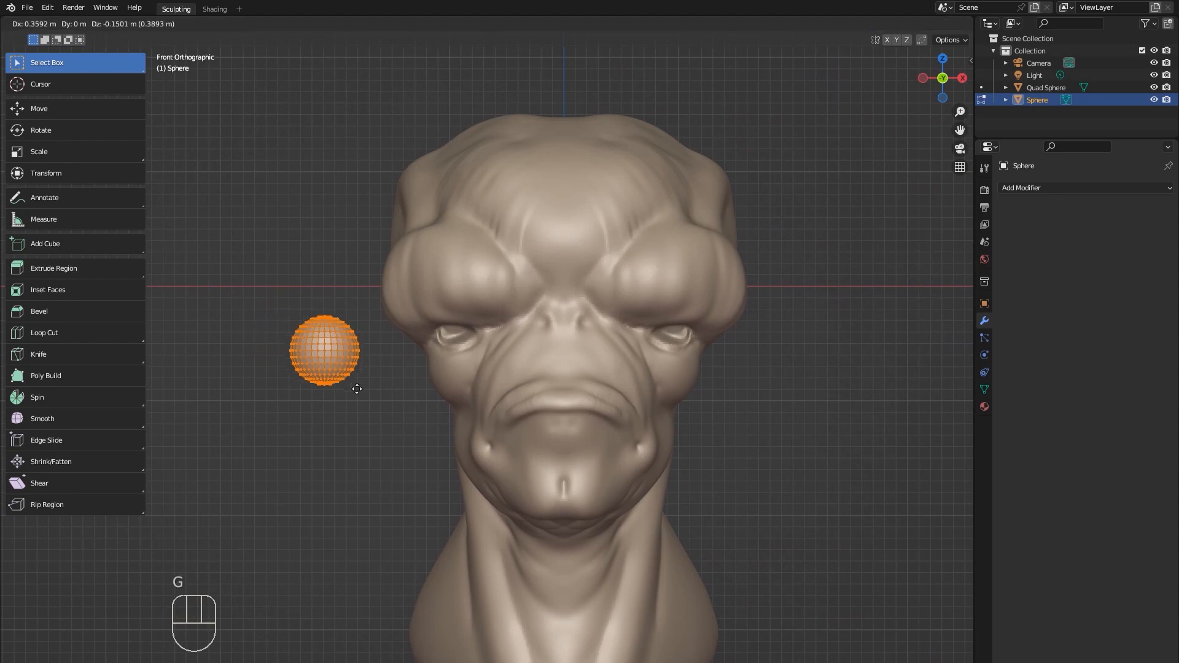
click(497, 359)
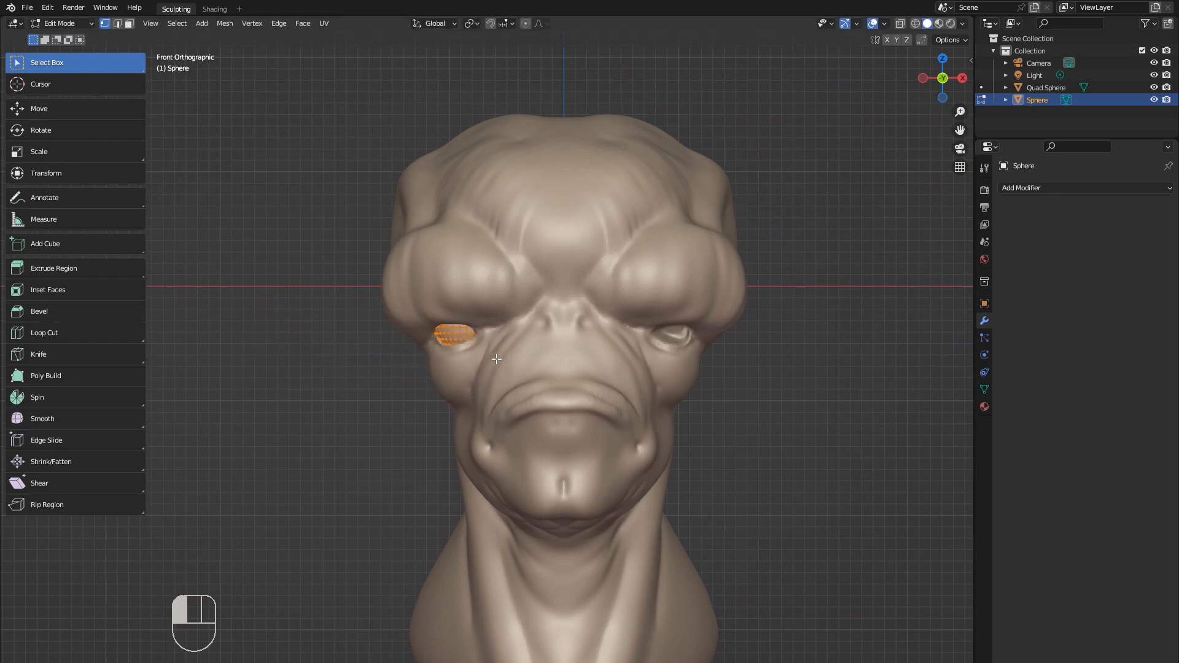
Nudge the eyeball slightly along Y and X with the Move tool to fit it inside the eye socket.
middle_drag(479, 390, 479, 444)
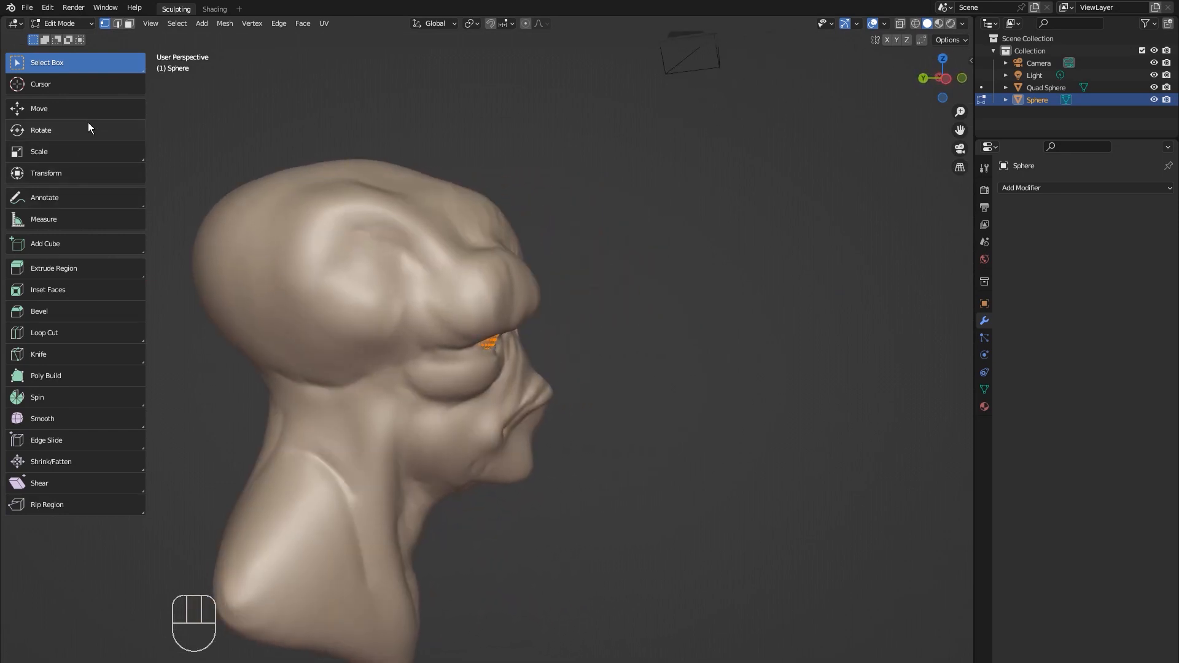
click(28, 110)
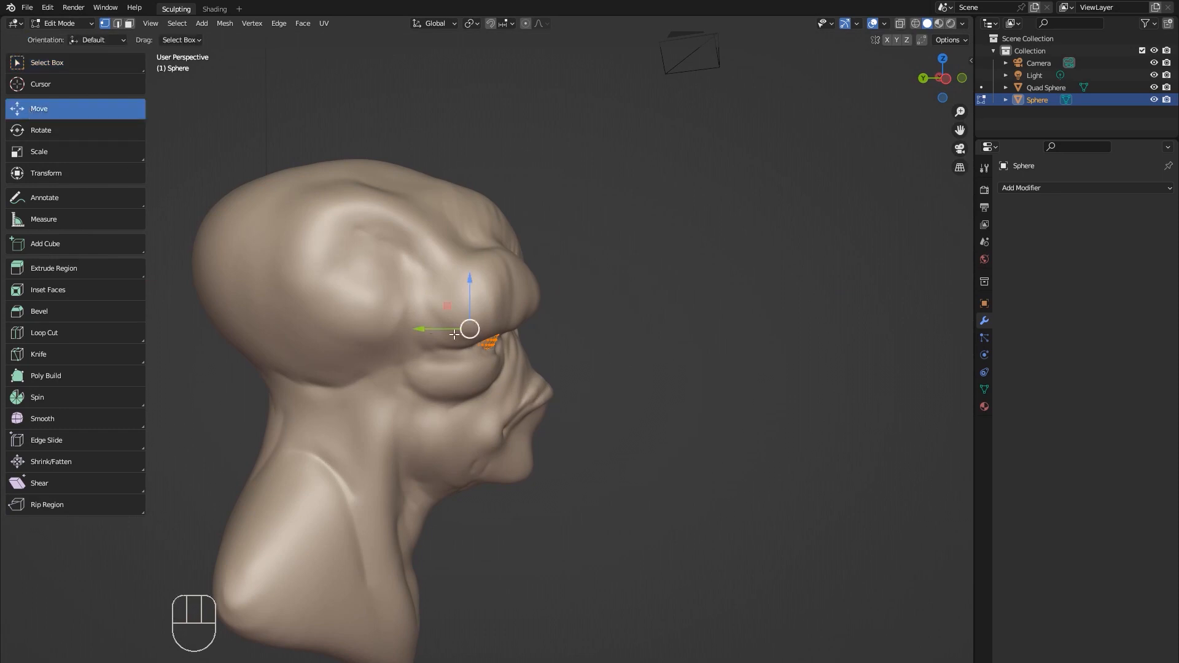
drag(419, 329, 415, 328)
middle_drag(621, 438, 489, 429)
drag(518, 329, 523, 331)
mouse_move(440, 418)
middle_down()
mouse_move(485, 417)
mouse_move(443, 413)
middle_up()
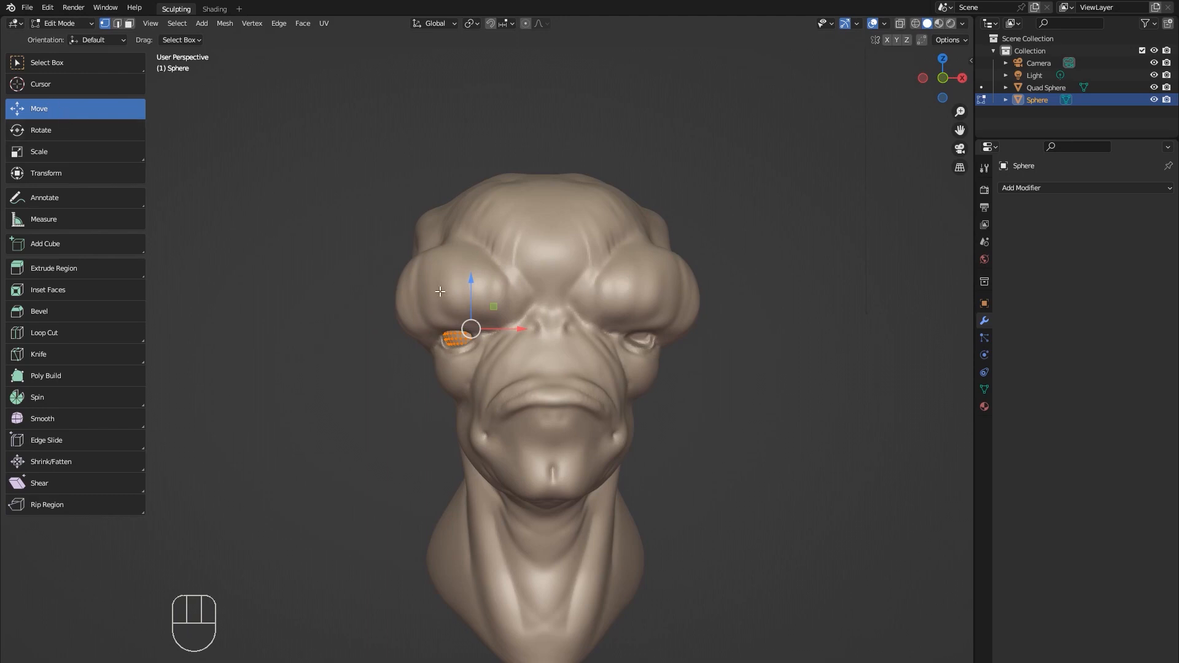
key(g)
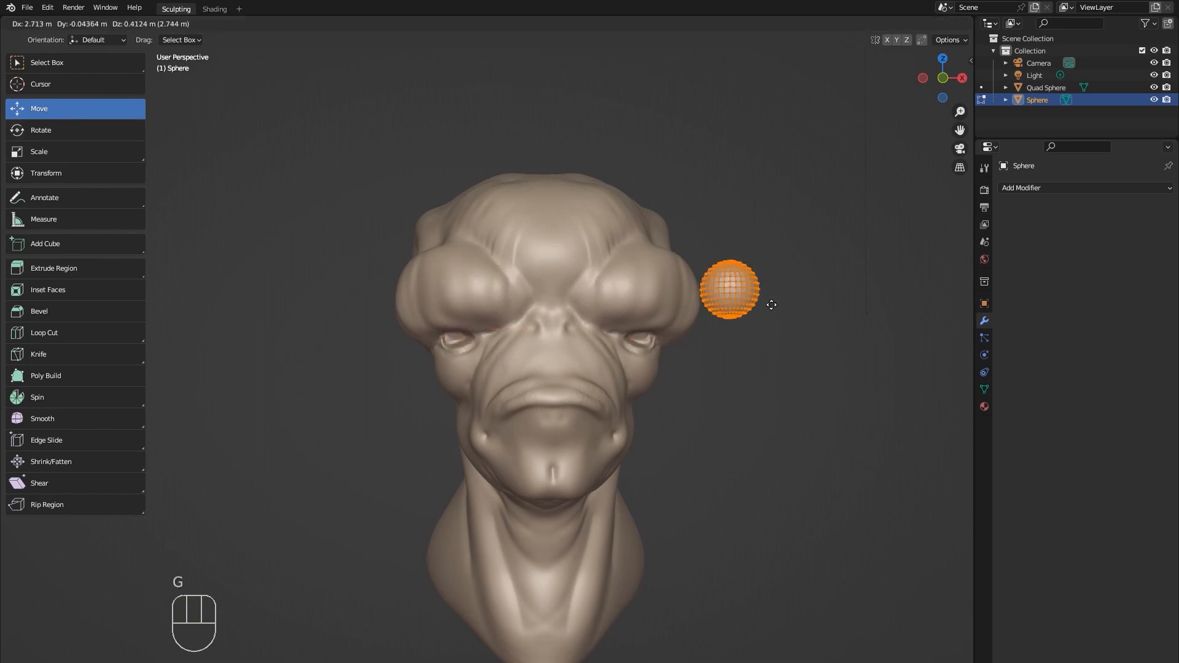
key(Escape)
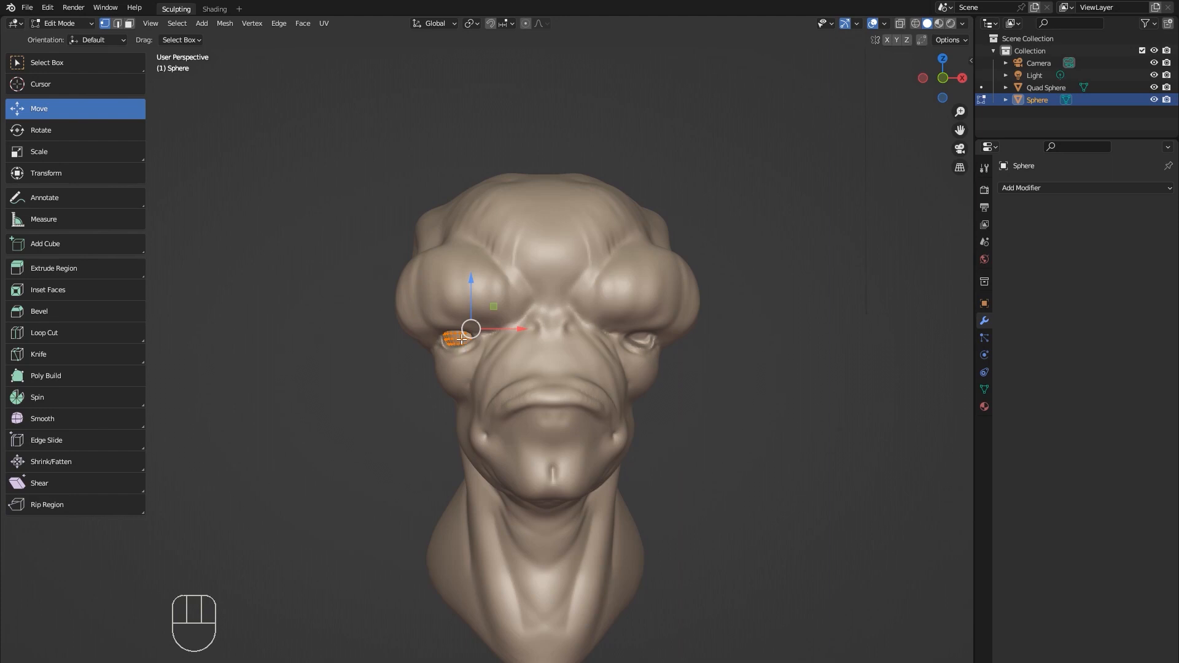
click(92, 24)
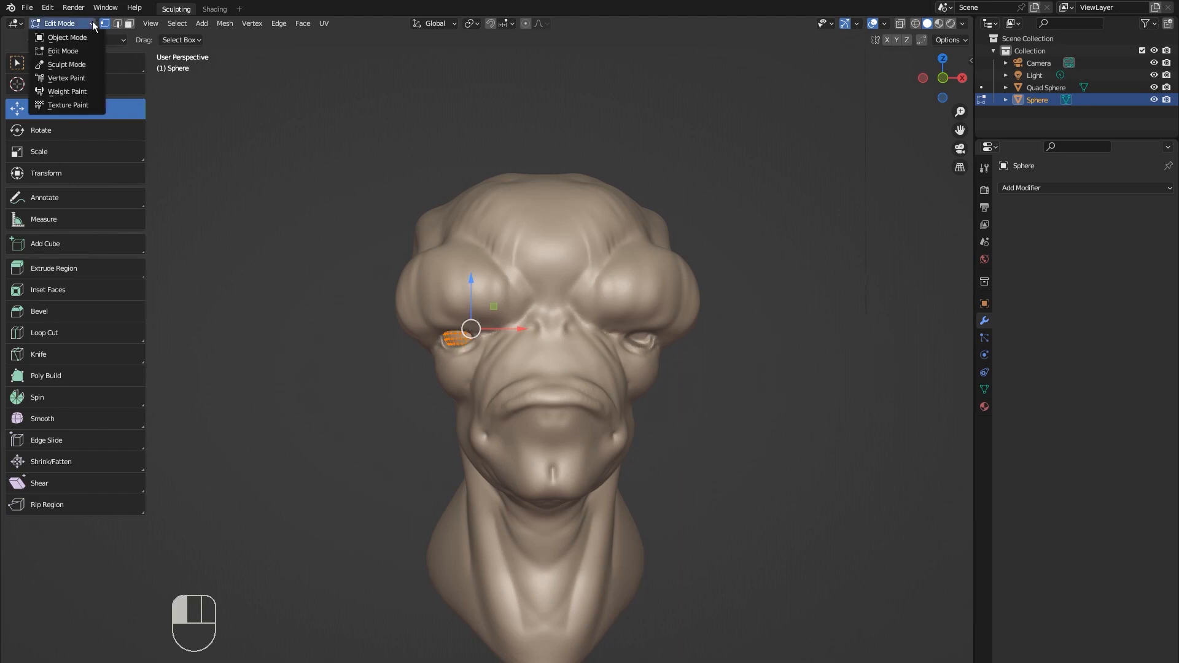
click(93, 24)
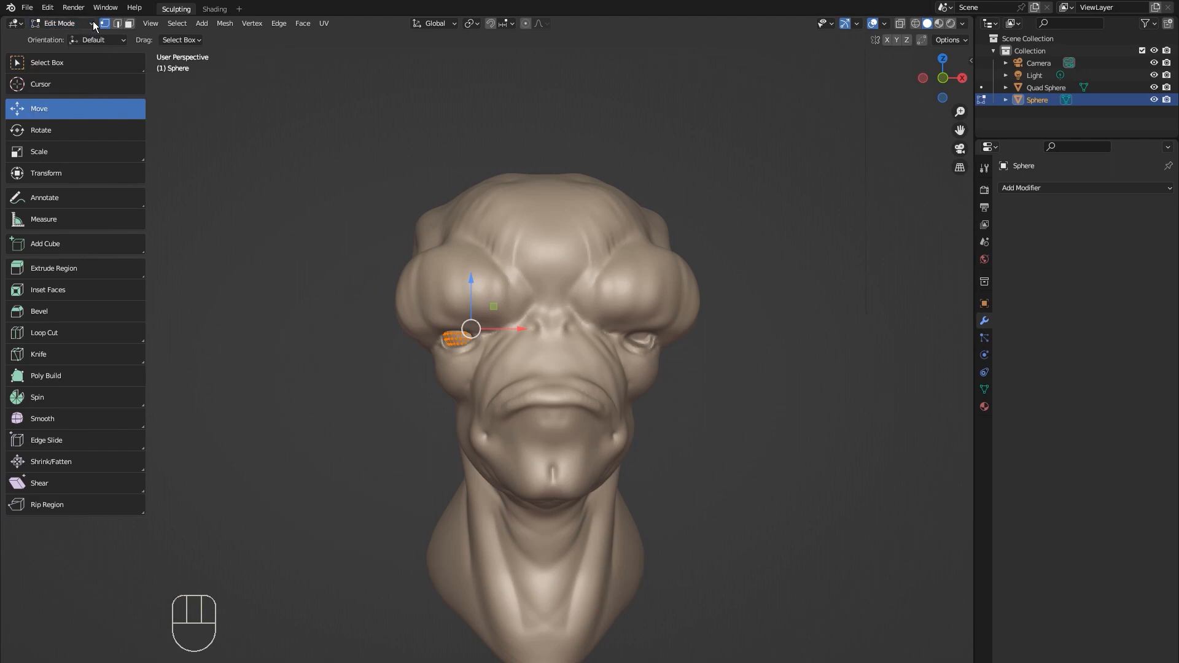
Return to Object Mode and add a Mirror modifier on the X axis to the eyeball sphere.
click(94, 25)
click(67, 37)
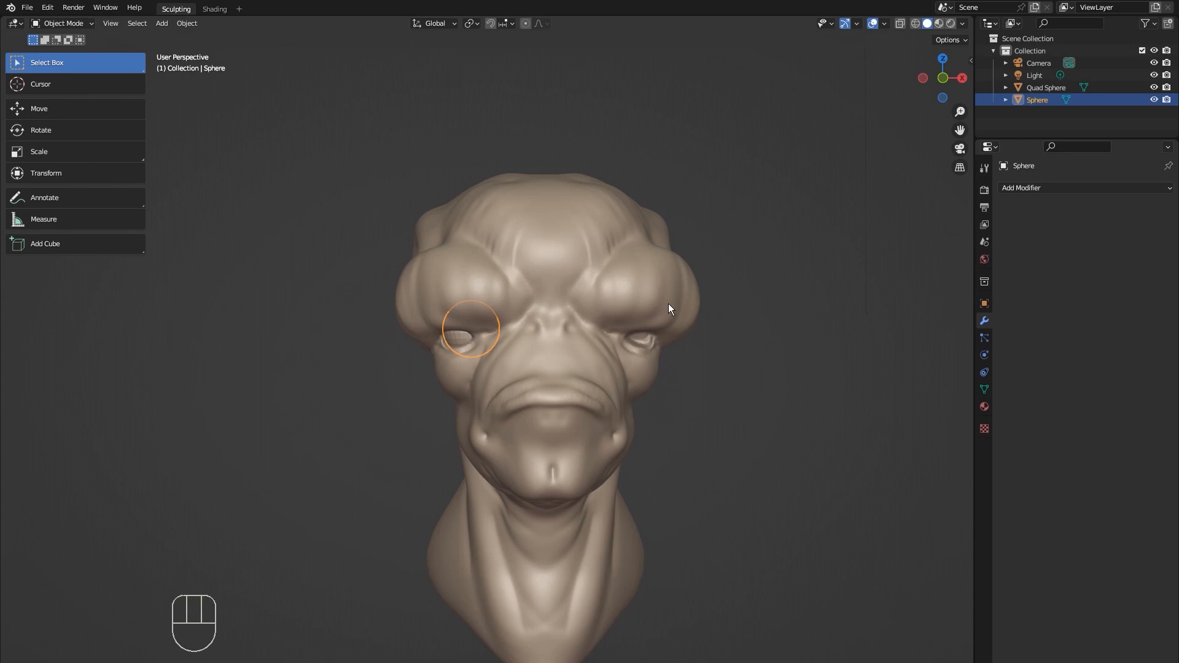
click(1025, 189)
click(954, 305)
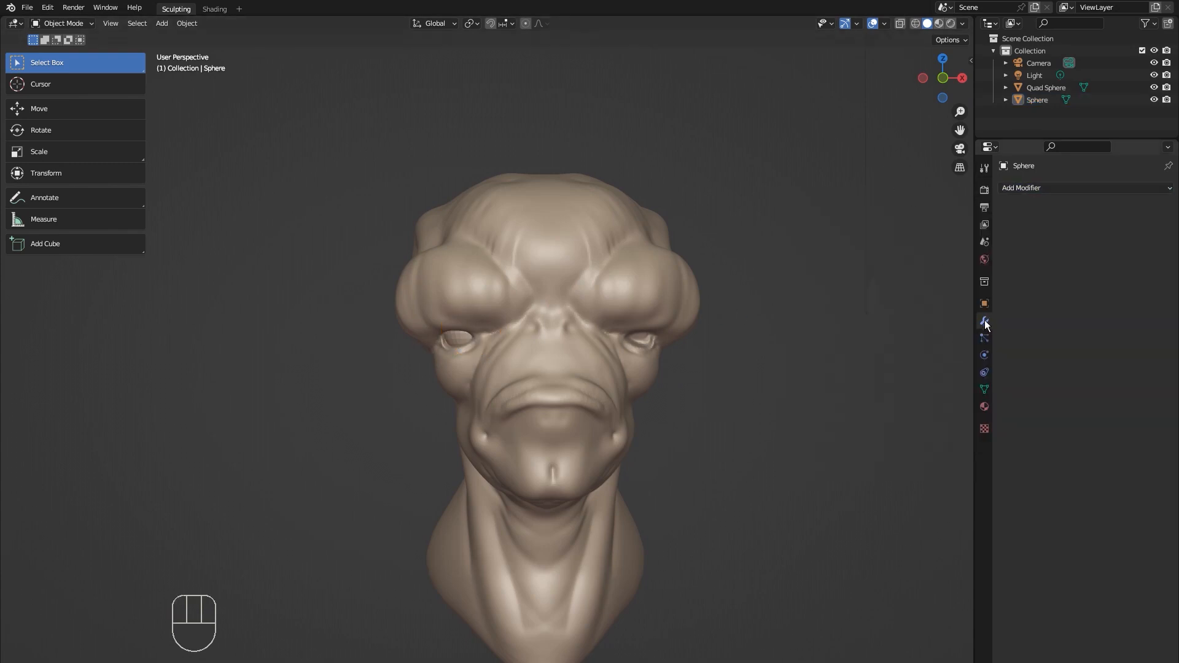
click(1063, 189)
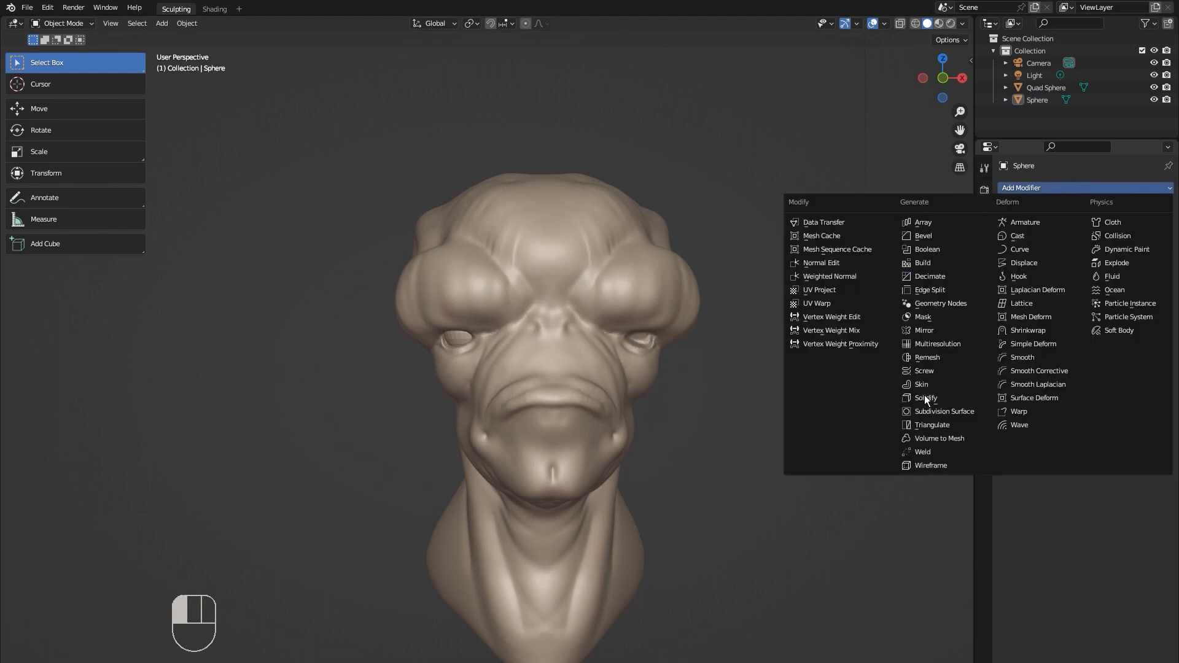
click(934, 333)
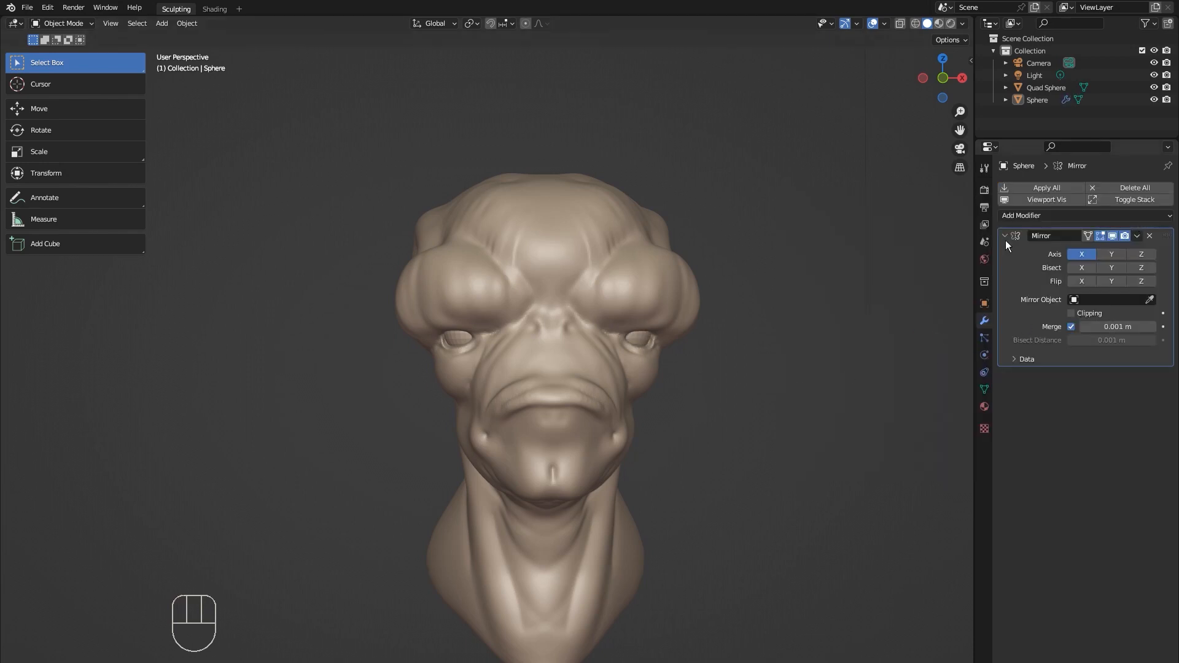
Select the mirrored eyeball sphere, apply Shade Smooth to it, and deselect it.
right_click(460, 337)
click(446, 337)
scroll(455, 393, up, 3)
middle_drag(462, 385, 440, 324)
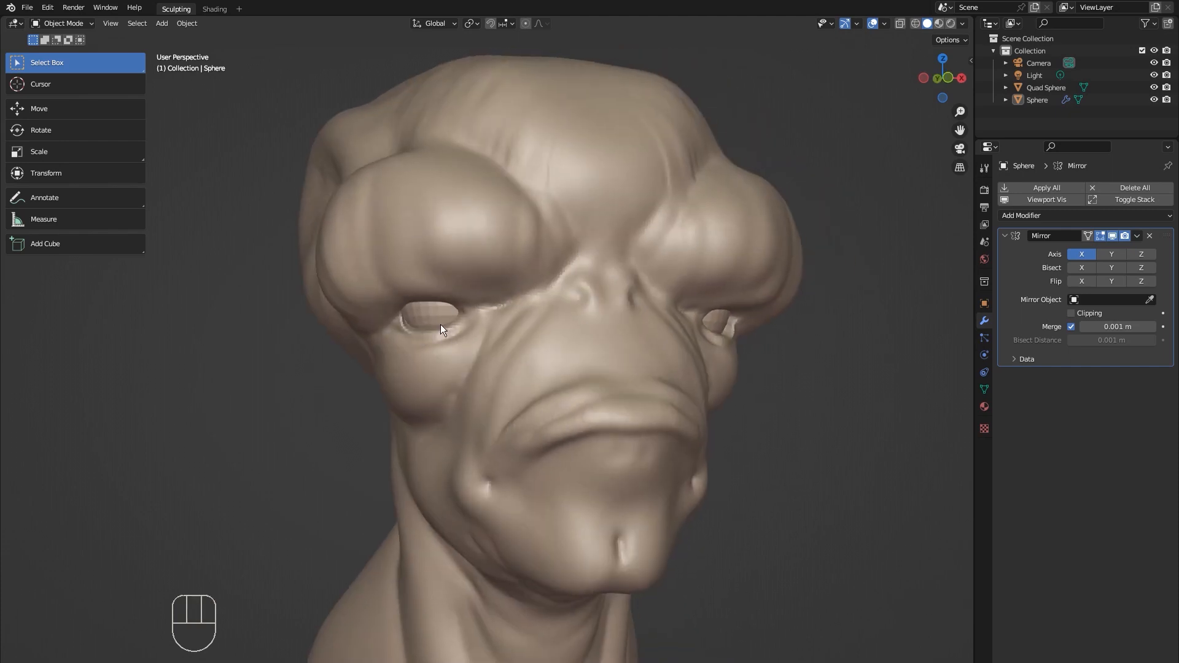
click(416, 309)
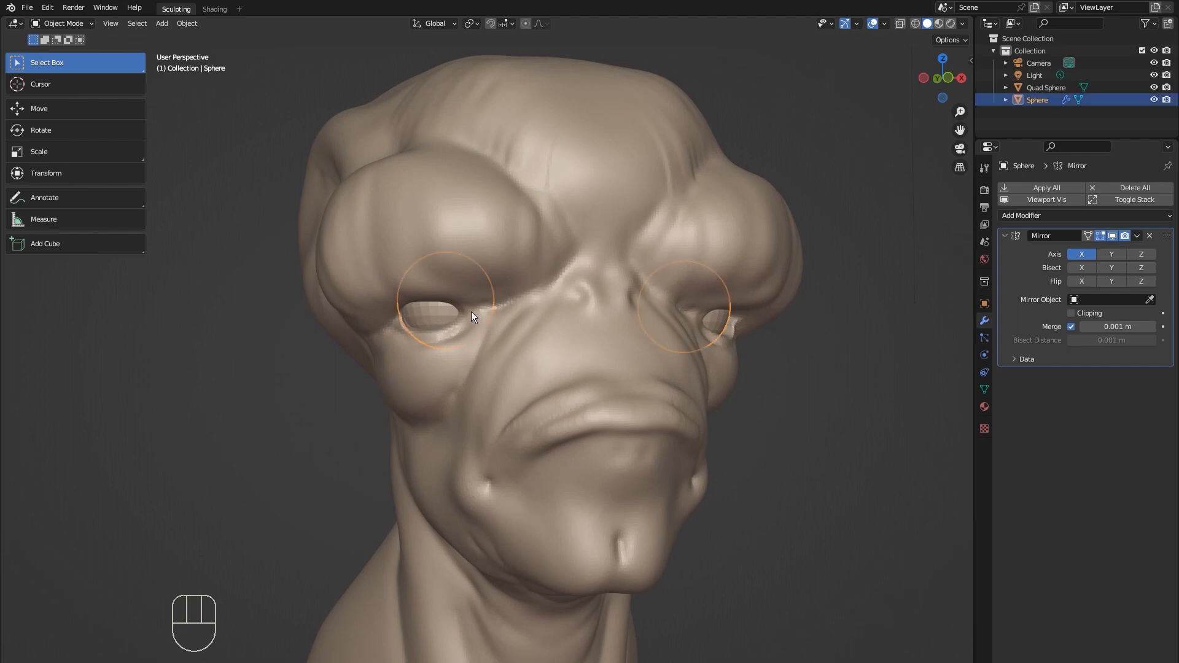
right_click(428, 316)
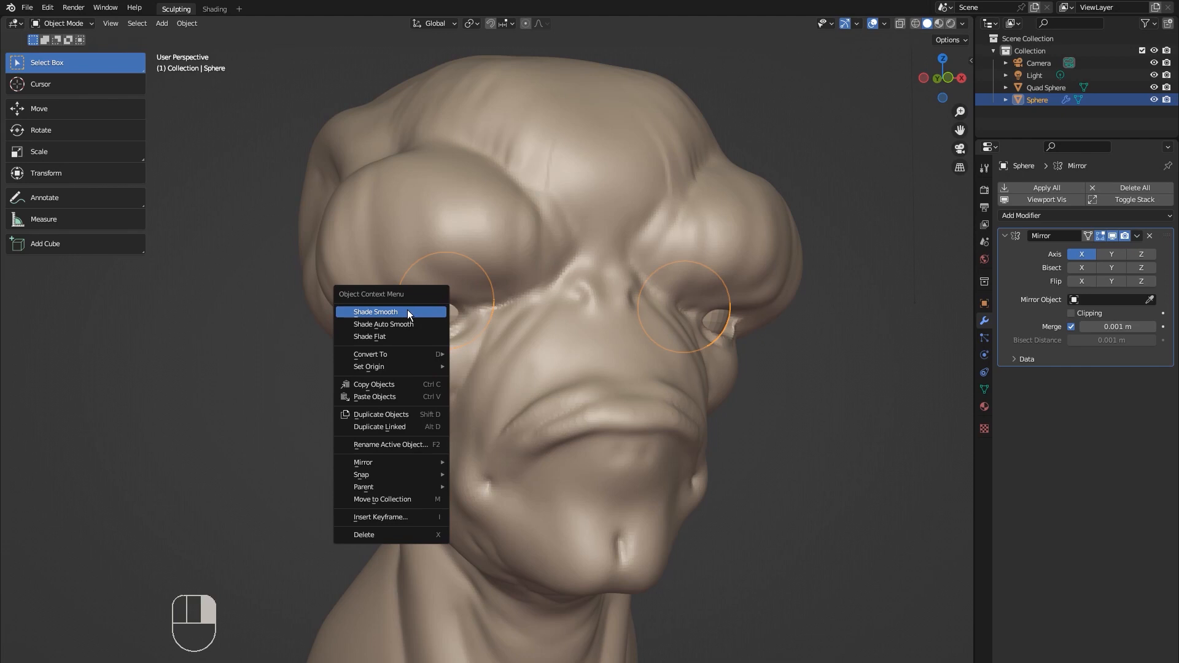
click(407, 310)
middle_drag(826, 415, 706, 360)
click(743, 430)
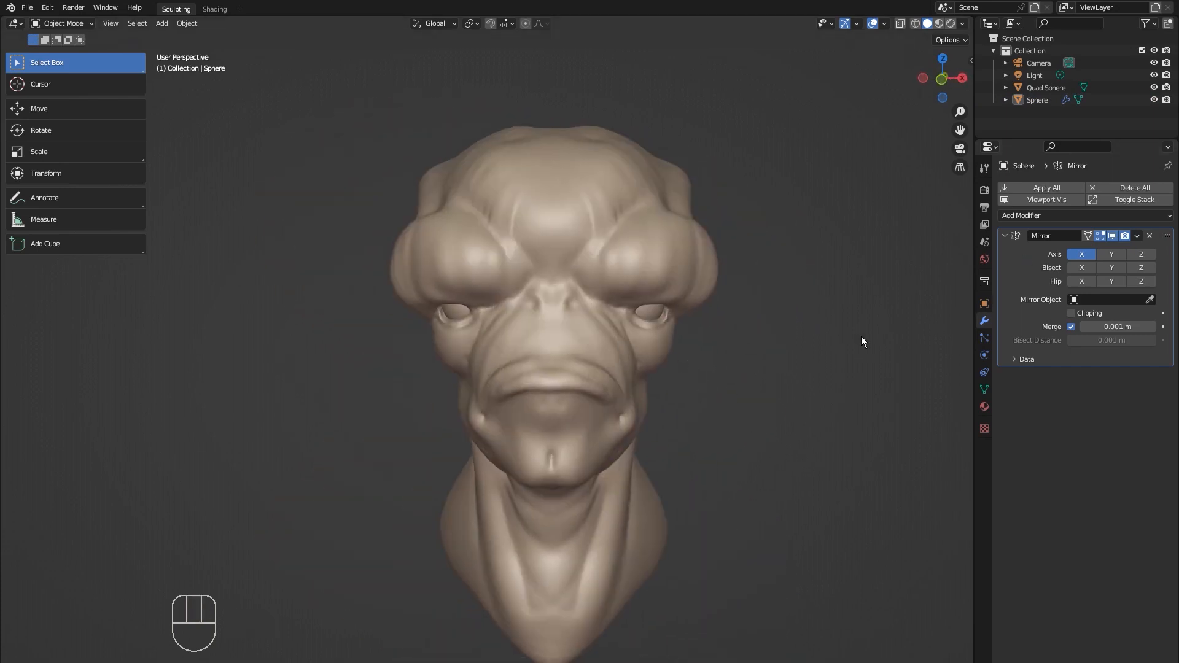
Switch the eyeball sphere from Object Mode to Sculpt Mode.
middle_drag(691, 380, 642, 245)
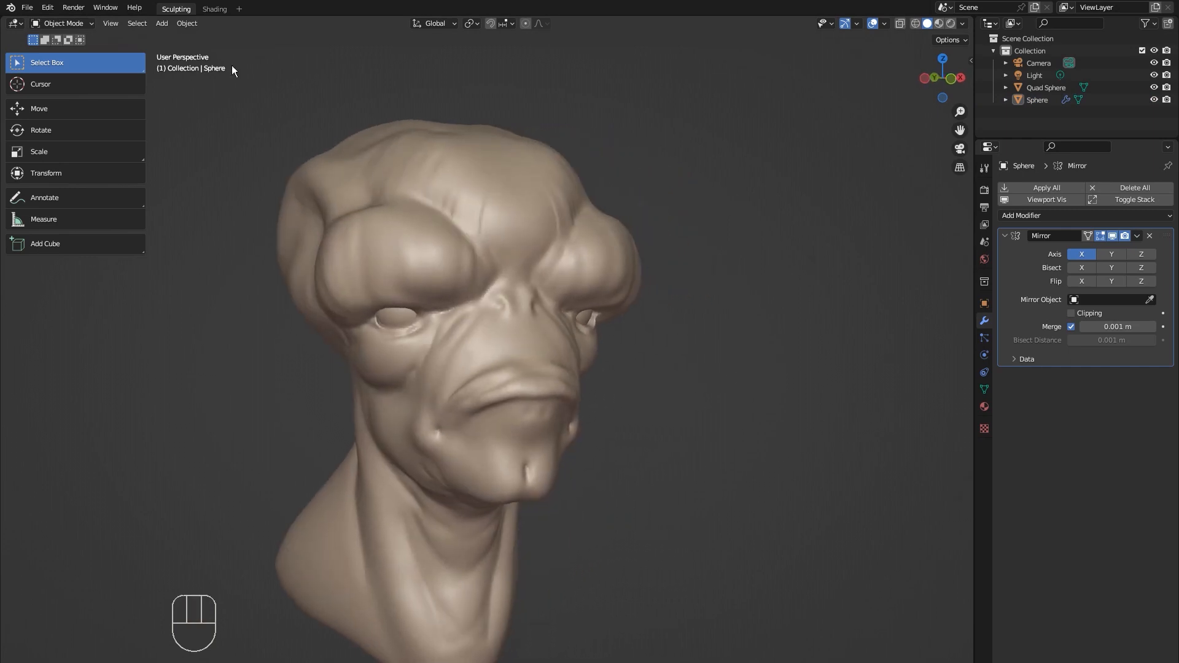
click(71, 23)
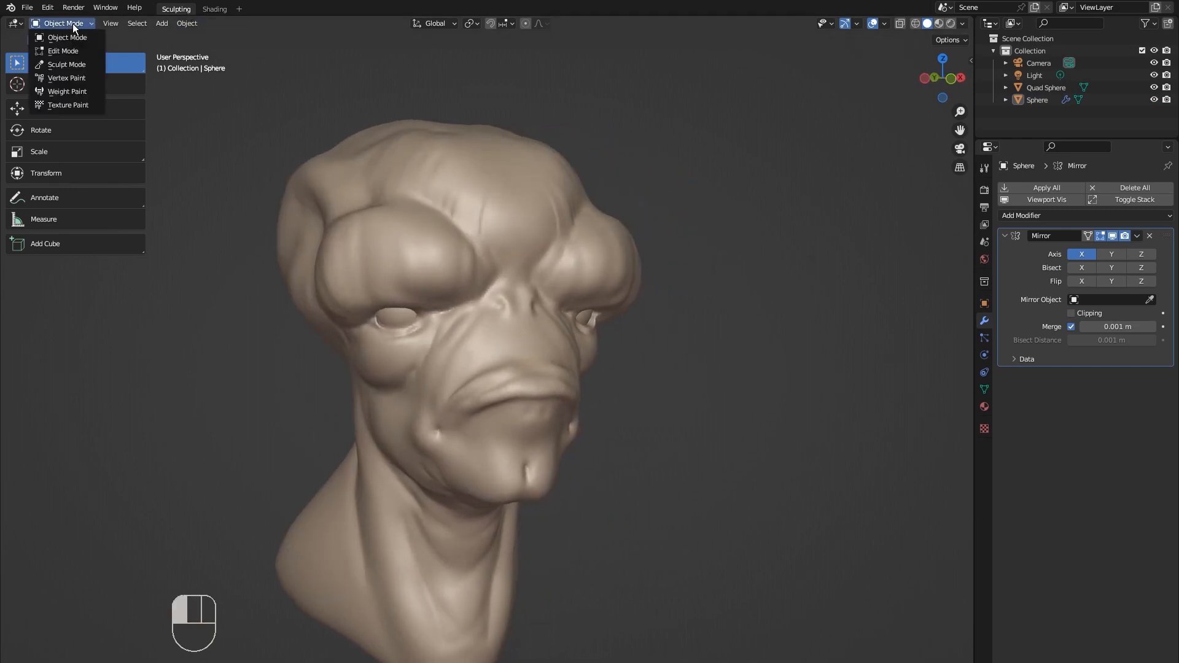
click(88, 23)
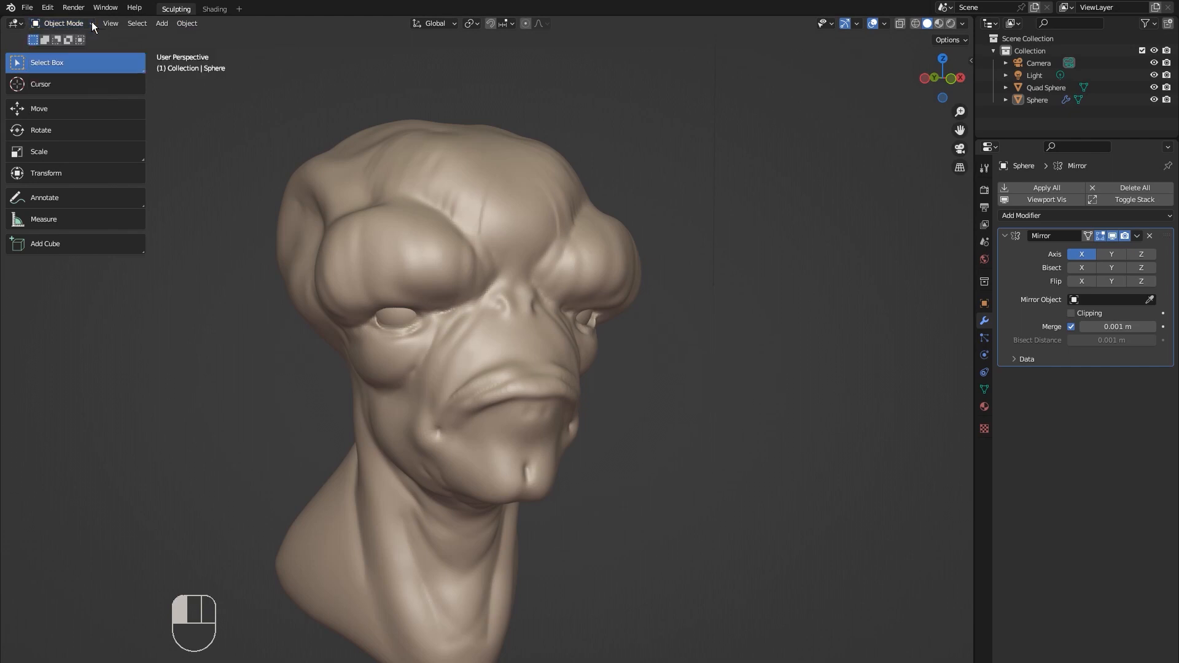
click(87, 23)
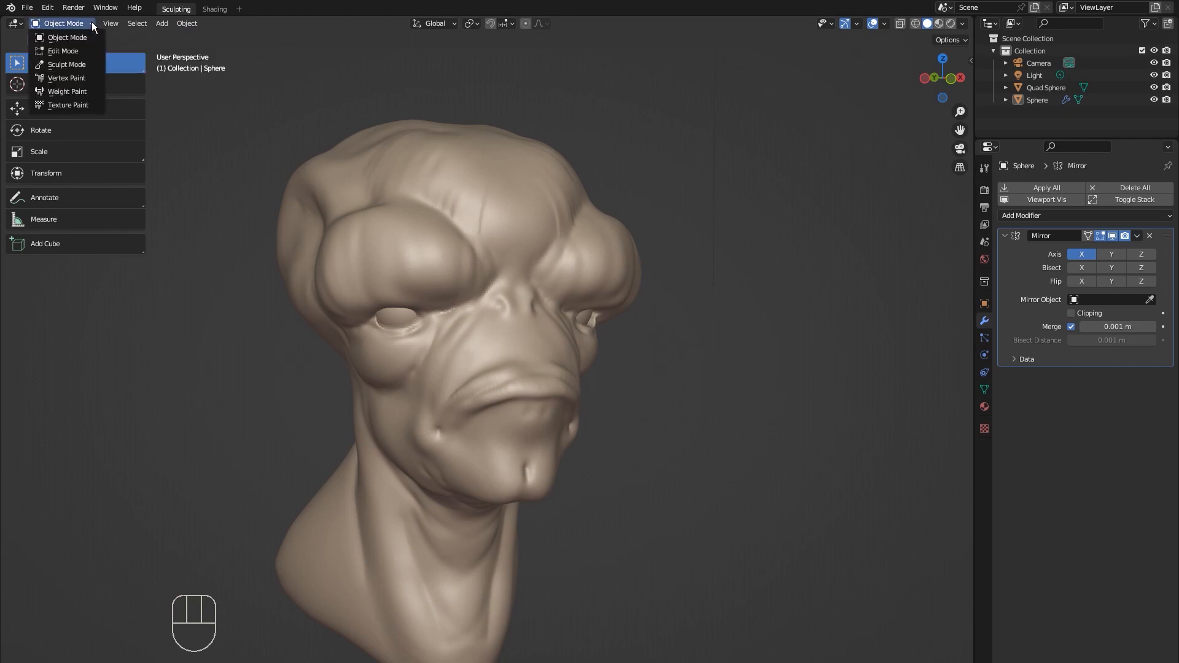
click(74, 64)
mouse_move(706, 387)
middle_down()
mouse_move(657, 396)
mouse_move(743, 403)
middle_up()
mouse_move(651, 423)
shift+middle_down()
mouse_move(791, 425)
mouse_move(780, 395)
mouse_move(755, 416)
mouse_move(808, 389)
shift+middle_up()
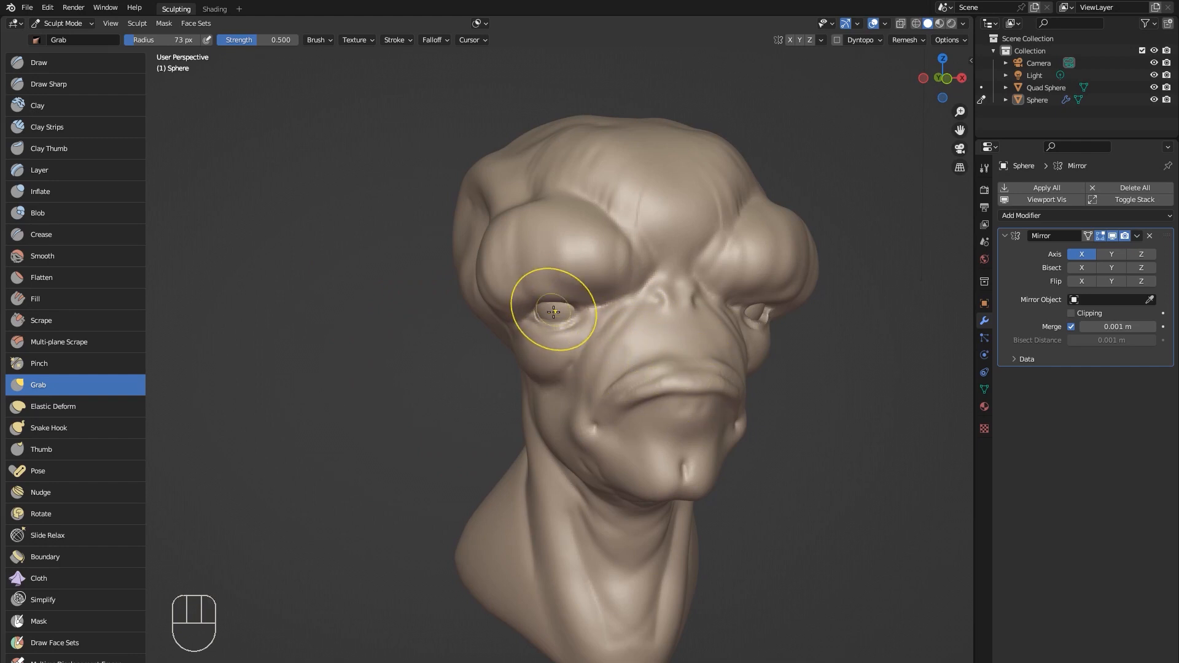
Transfer Sculpt Mode back and forth between the head and the eyeball, ending on the eyeball.
scroll(574, 325, up, 3)
middle_drag(584, 316, 645, 310)
scroll(651, 306, up, 2)
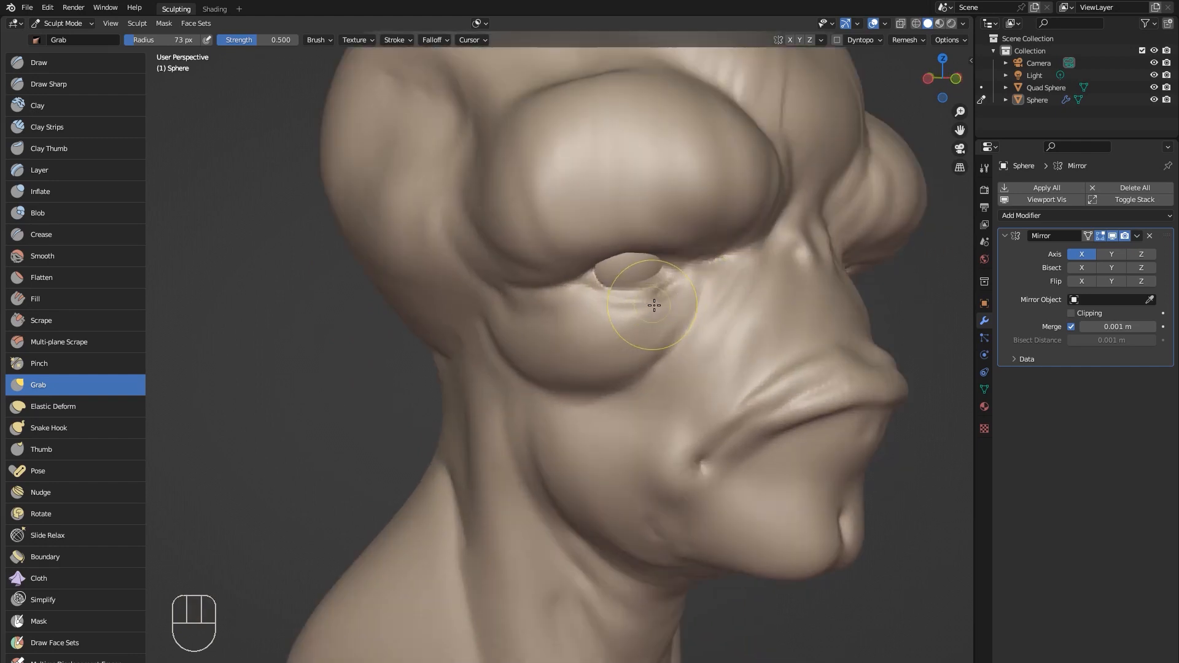
middle_drag(716, 283, 694, 280)
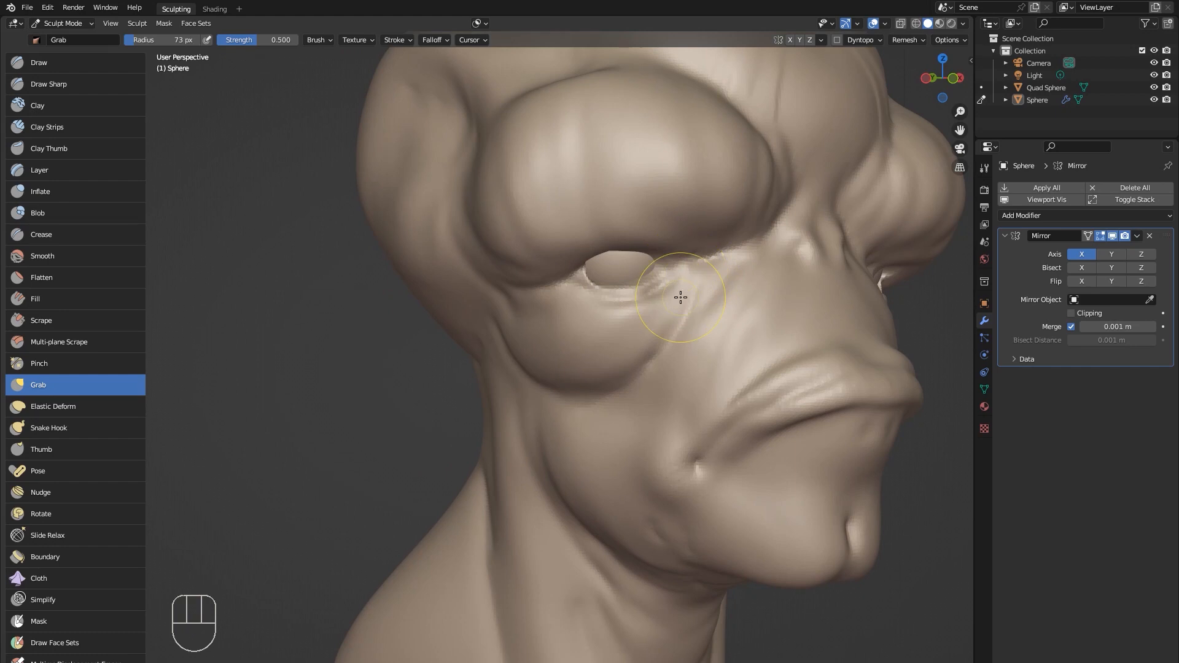
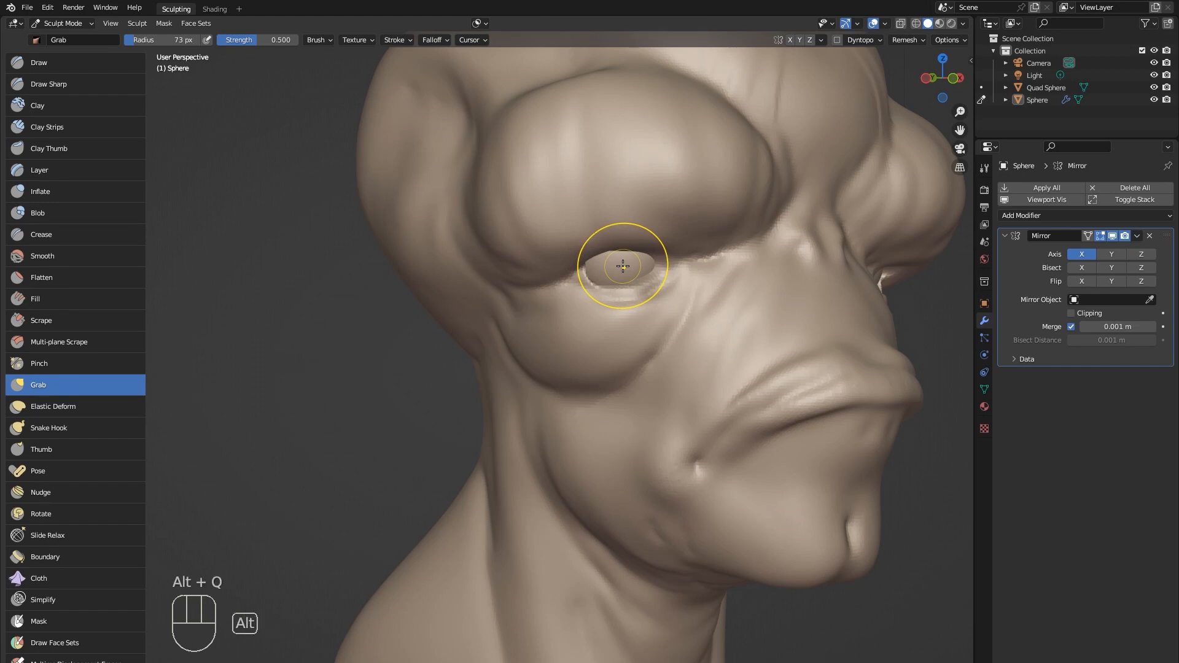
key(alt+q)
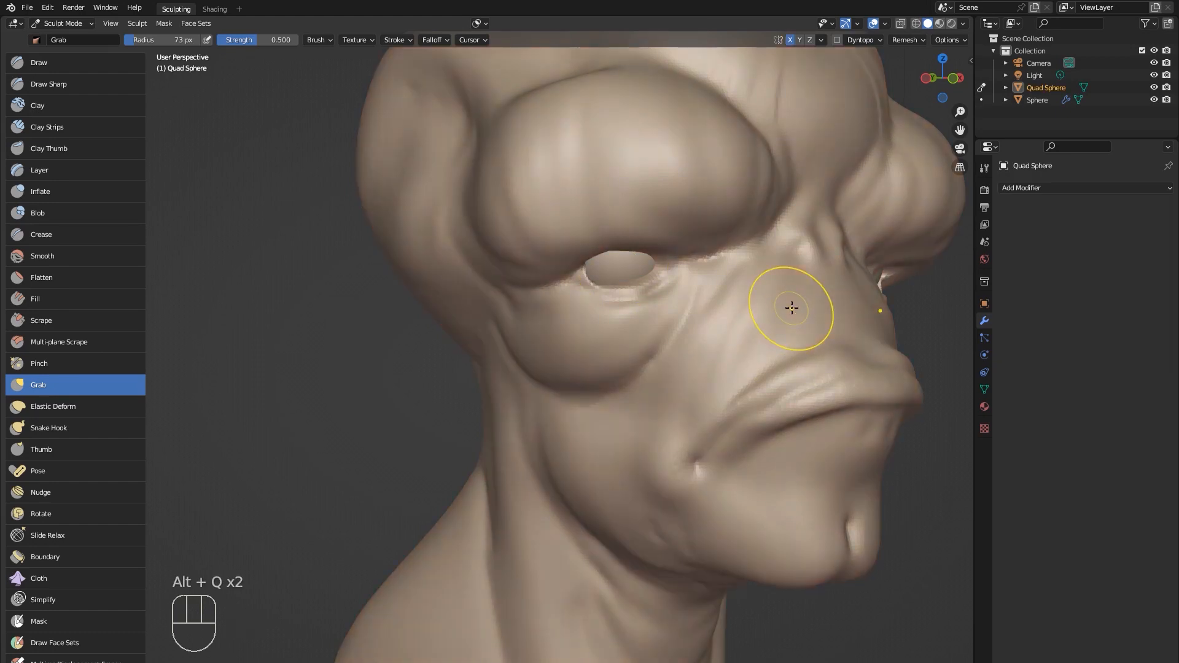
scroll(792, 308, down, 4)
key(alt+q)
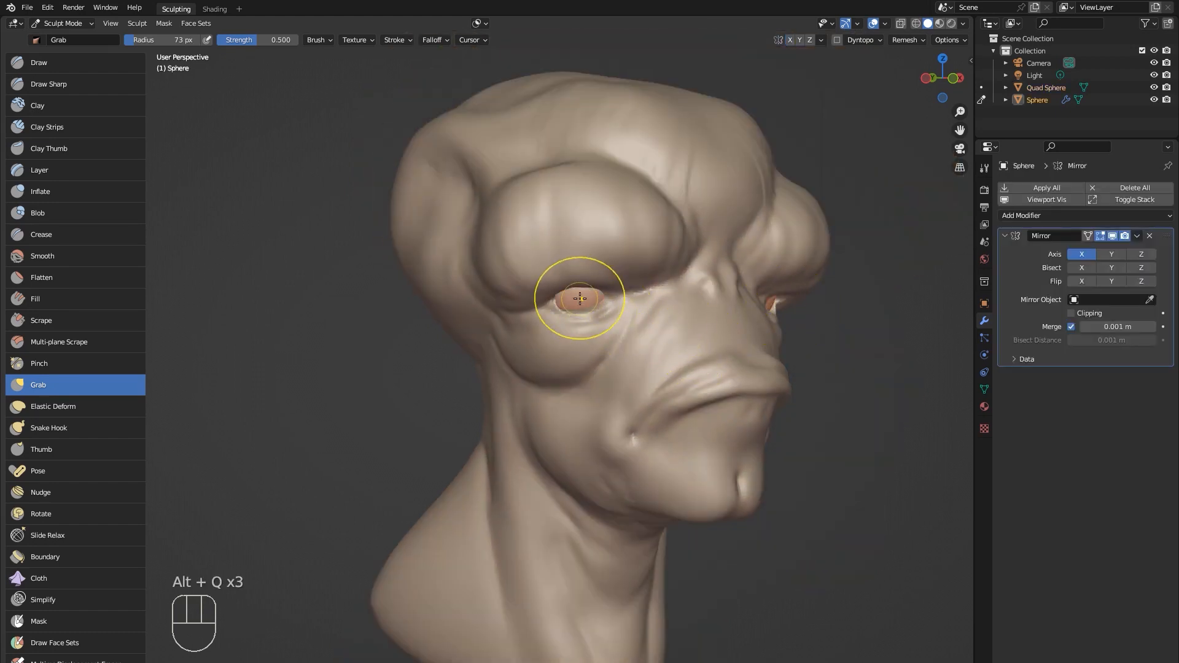
scroll(644, 304, up, 4)
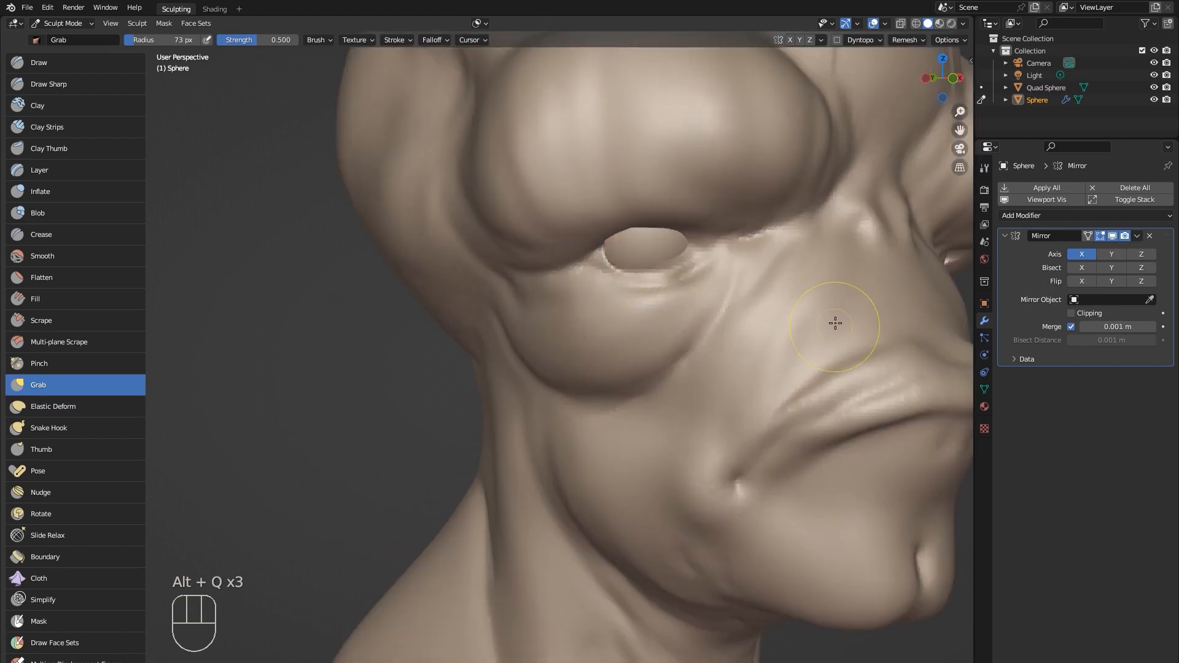
key(alt+q)
scroll(824, 331, down, 4)
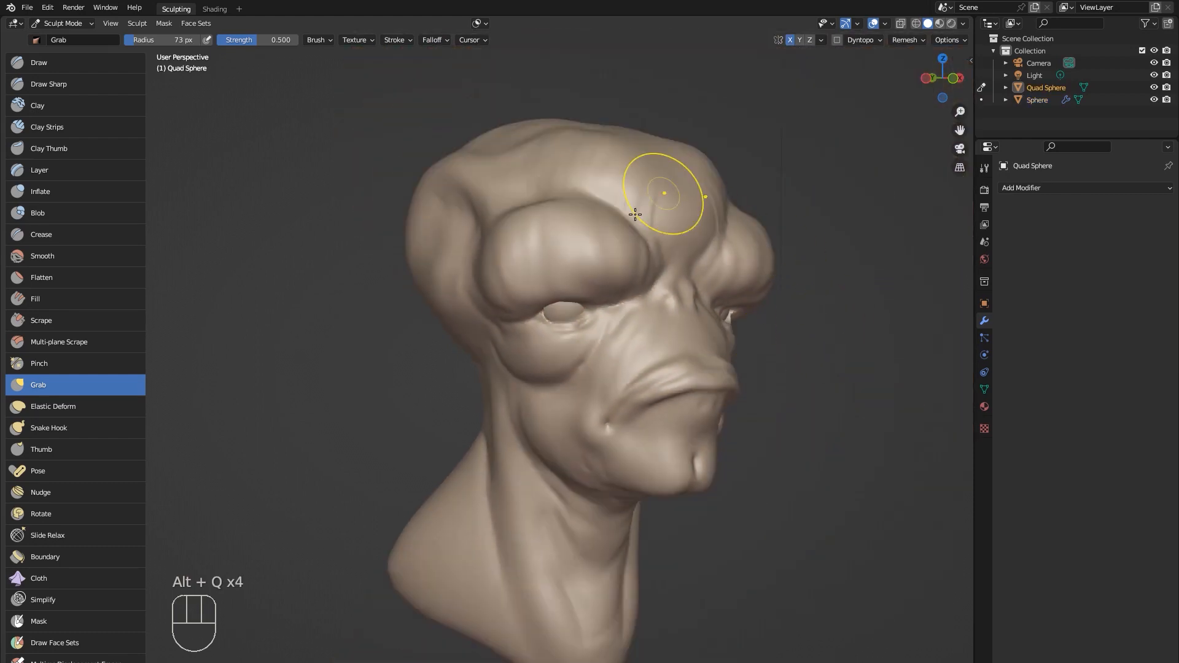
key(alt+q)
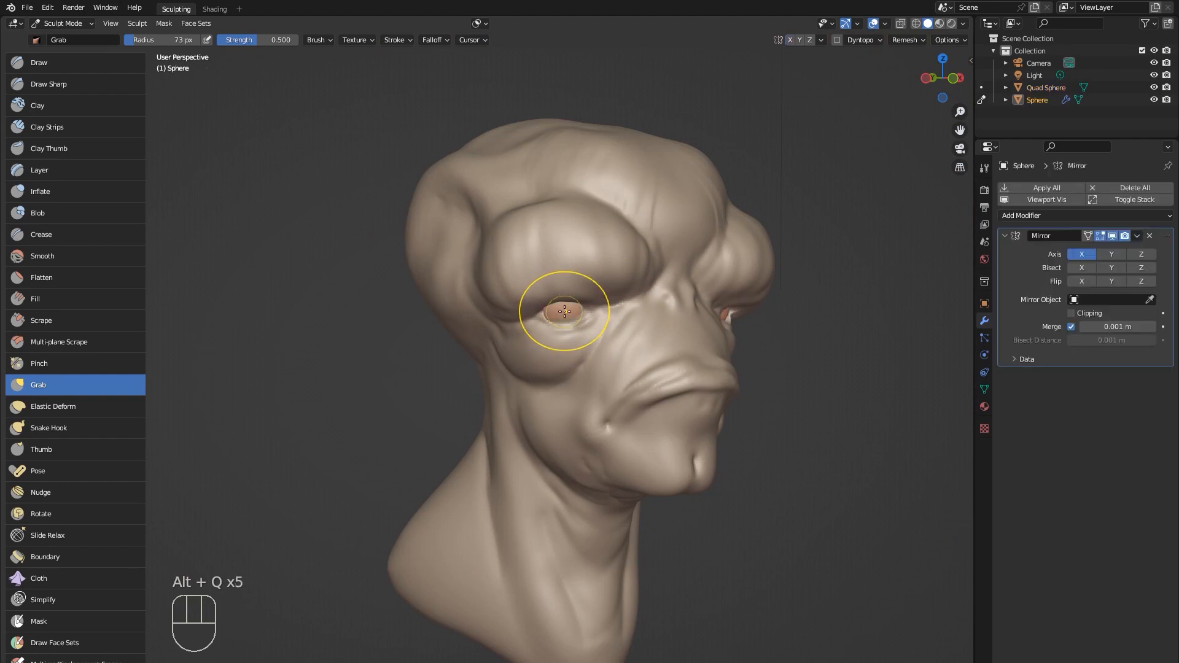
Try sculpting the eyeball surface with the Draw brush at a 41 px radius and undo the strokes.
scroll(583, 313, up, 5)
shift+middle_drag(679, 310, 598, 348)
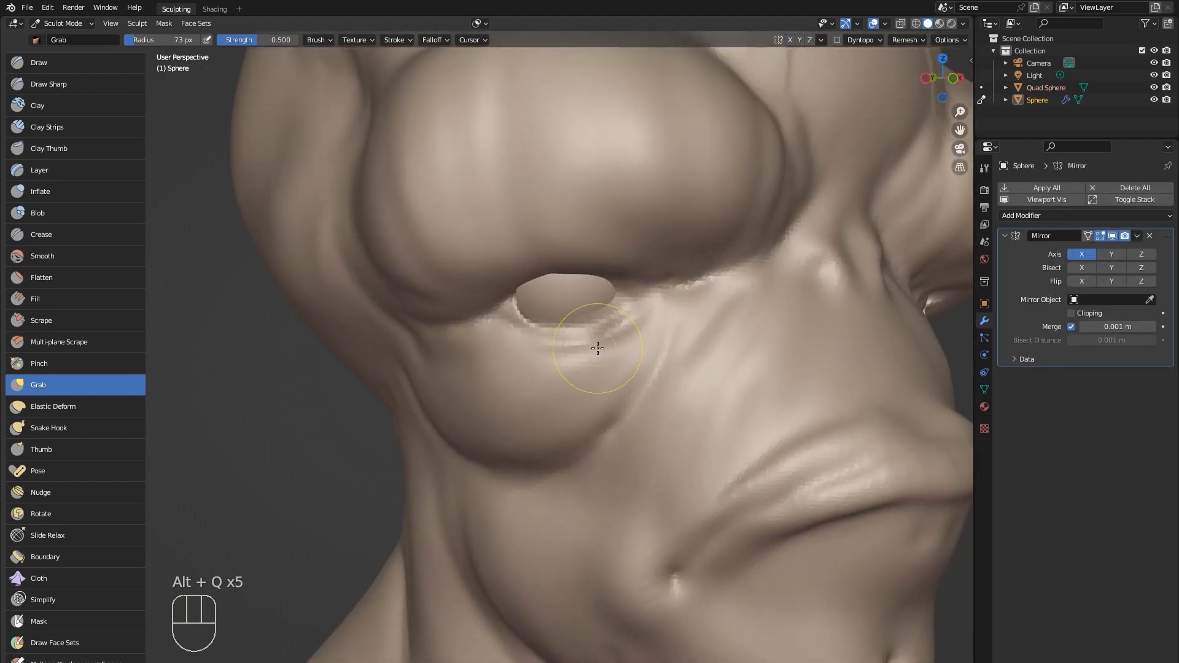
click(56, 67)
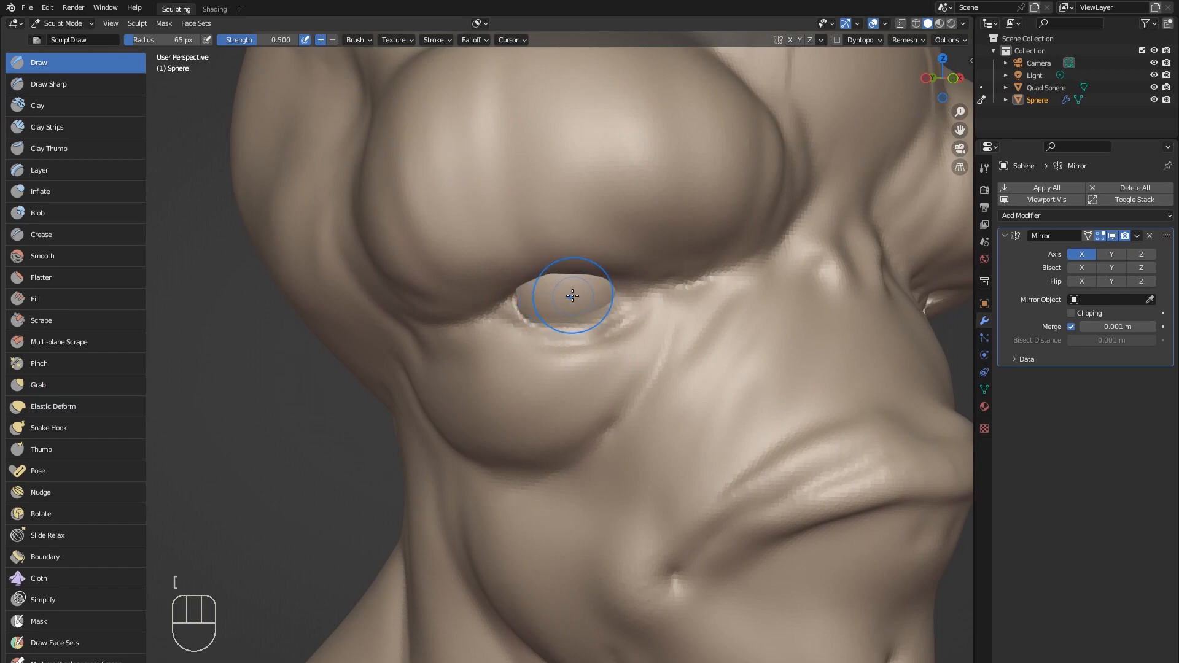
key(bracketleft)
key(bracketleft)
key(bracketleft)
key(bracketleft)
key(bracketleft)
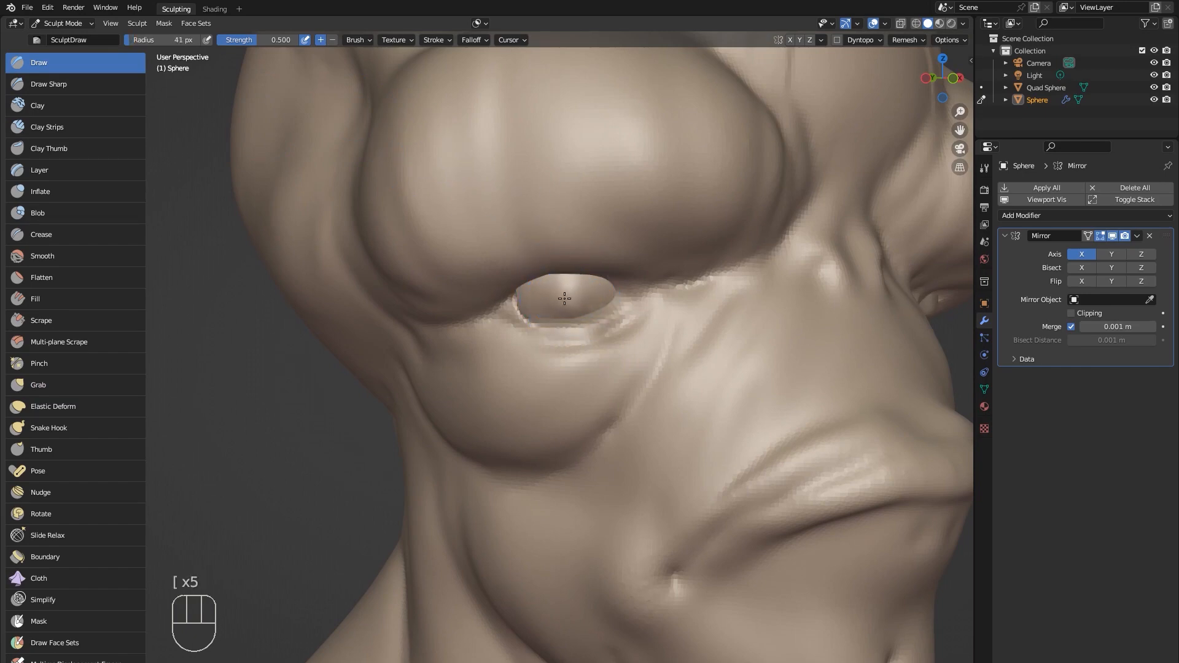
key(ctrl+z)
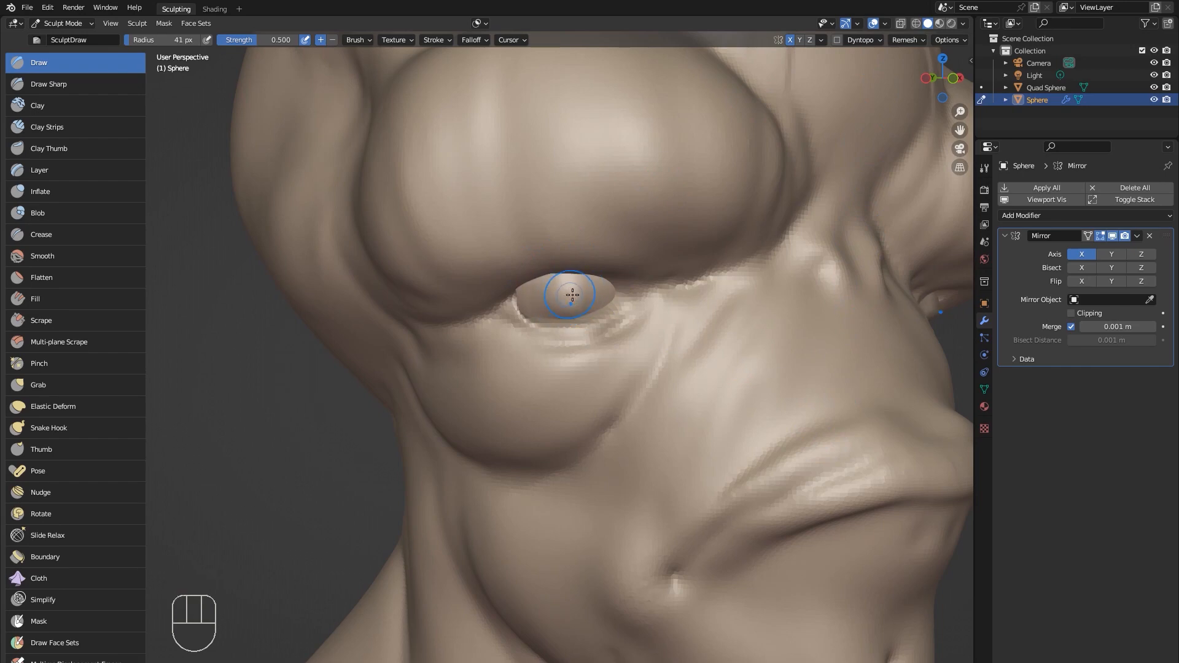
mouse_move(572, 294)
middle_down()
mouse_move(687, 325)
mouse_move(668, 327)
mouse_move(626, 293)
middle_up()
key(ctrl+z)
key(ctrl+z)
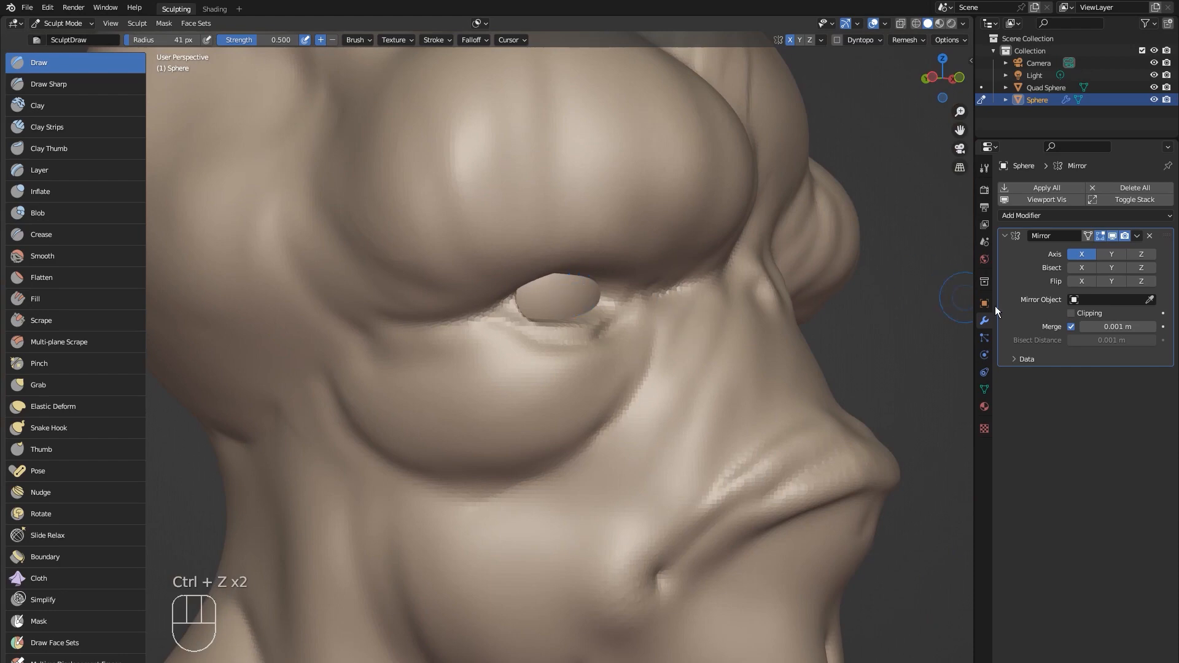
Add a Subdivision Surface modifier to the eyeball, raise its viewport level by two, and apply it.
click(1068, 216)
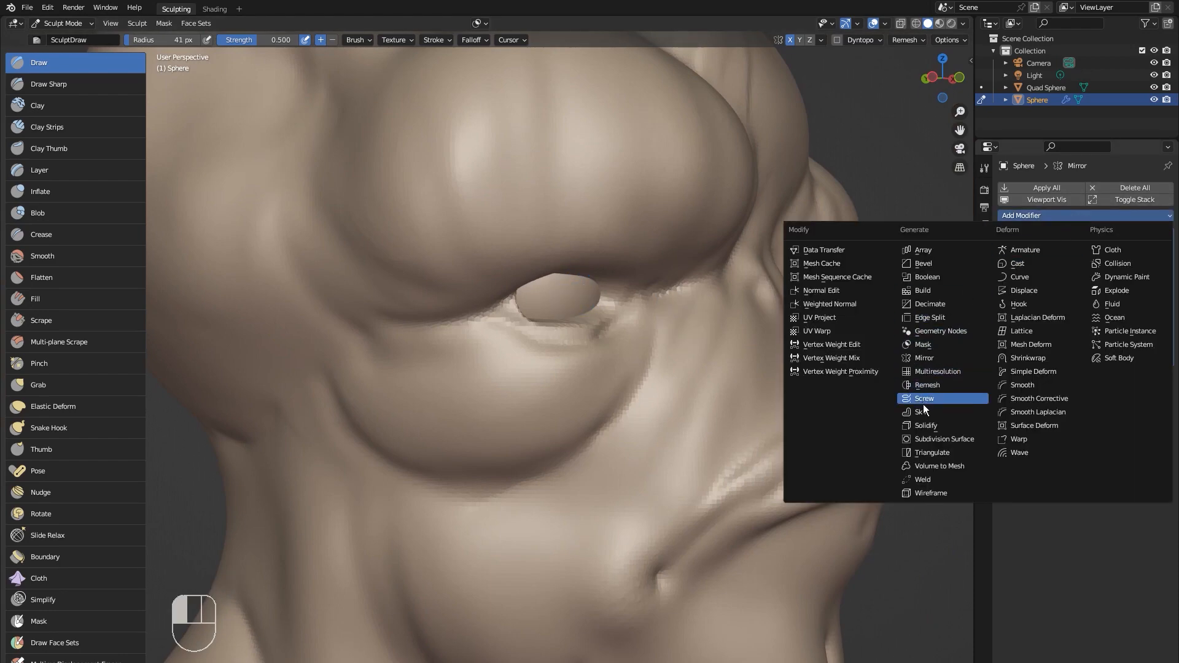
click(925, 440)
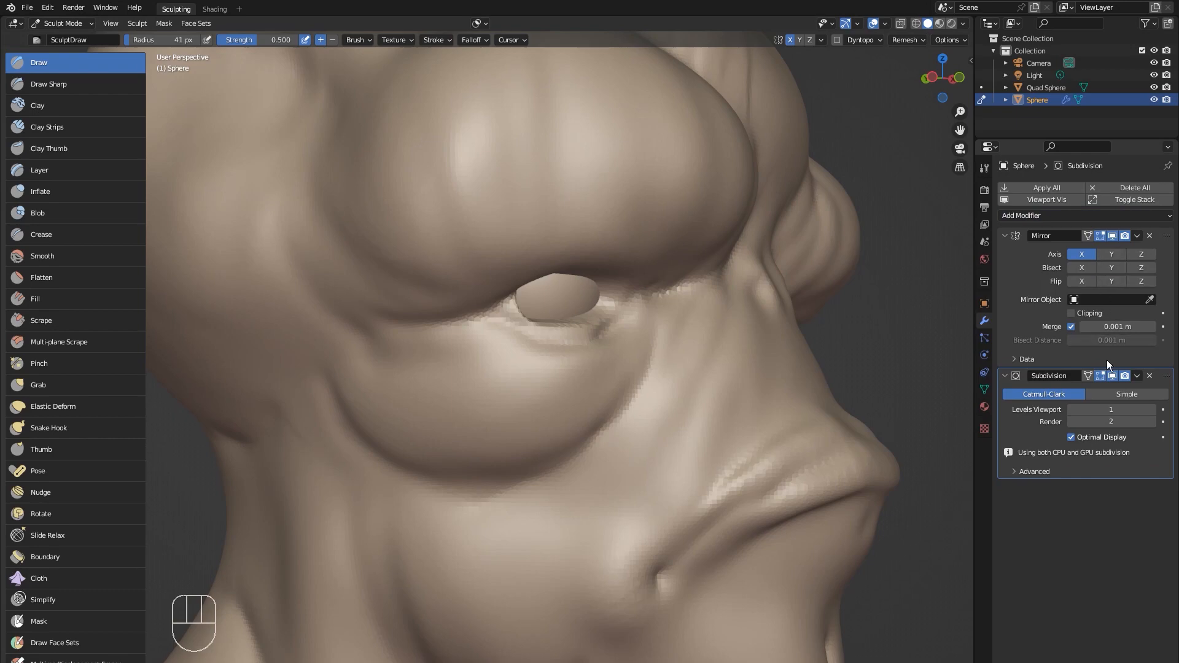
click(1152, 410)
click(1151, 410)
click(1137, 376)
click(1104, 391)
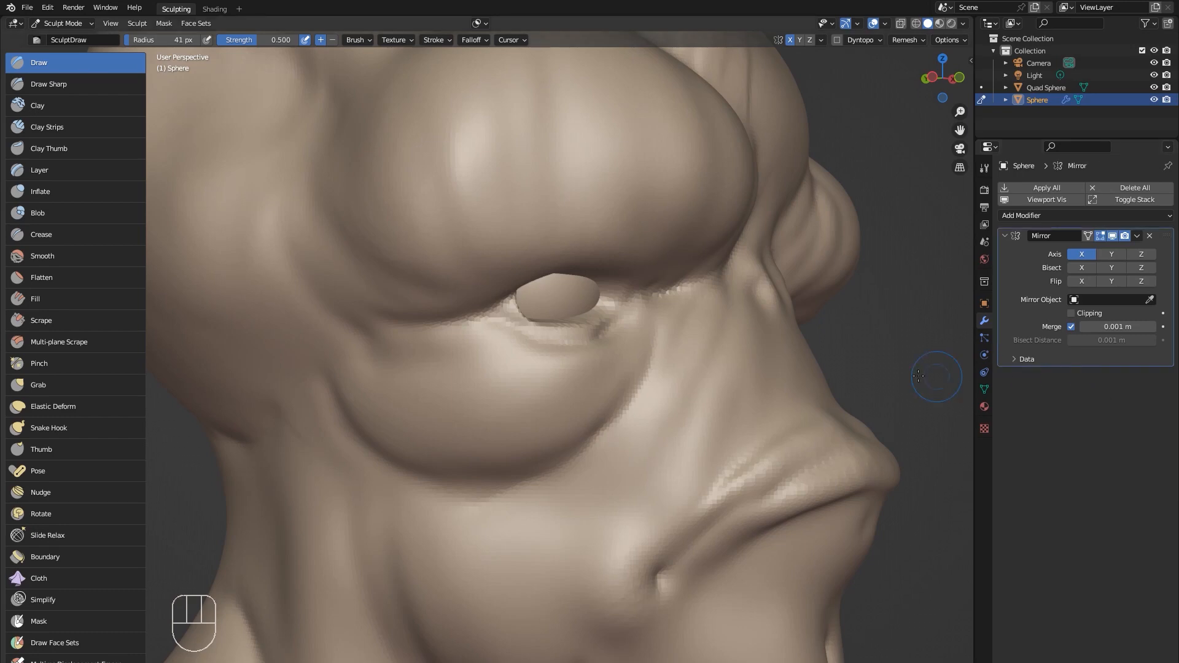
Sculpt a soft bulge on the front of the eyeball with the Draw brush at a 61 px radius.
mouse_move(918, 376)
middle_down()
mouse_move(860, 374)
mouse_move(903, 373)
middle_up()
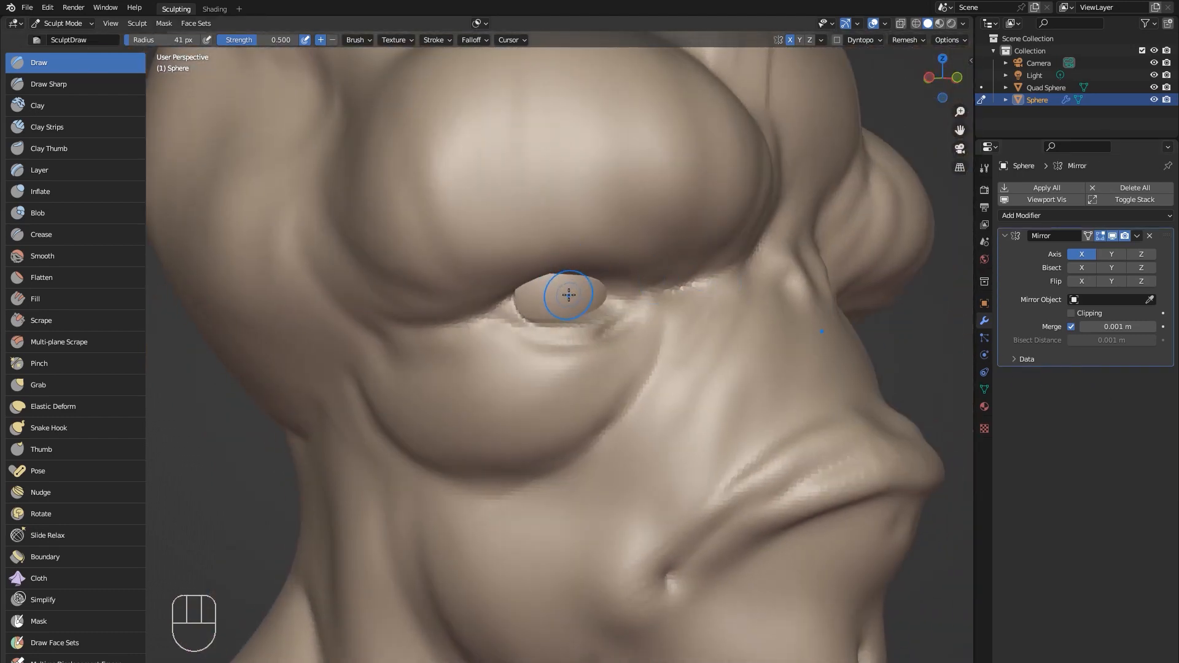
key(bracketright)
key(bracketright)
key(bracketright)
key(bracketright)
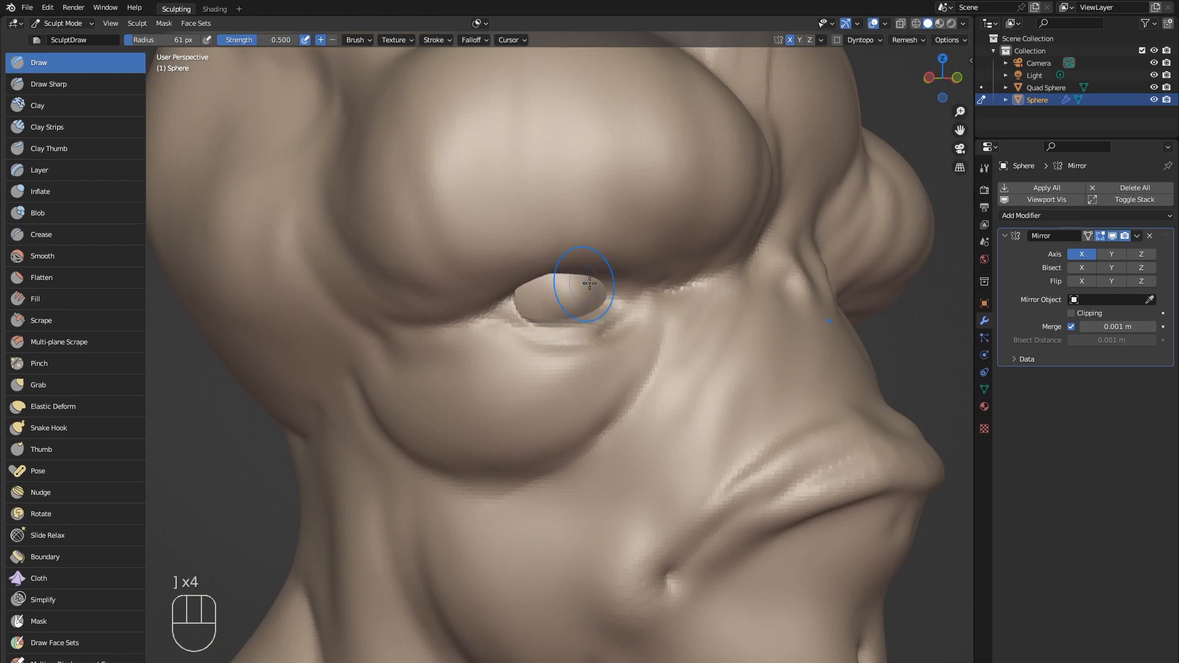
middle_drag(584, 289, 673, 297)
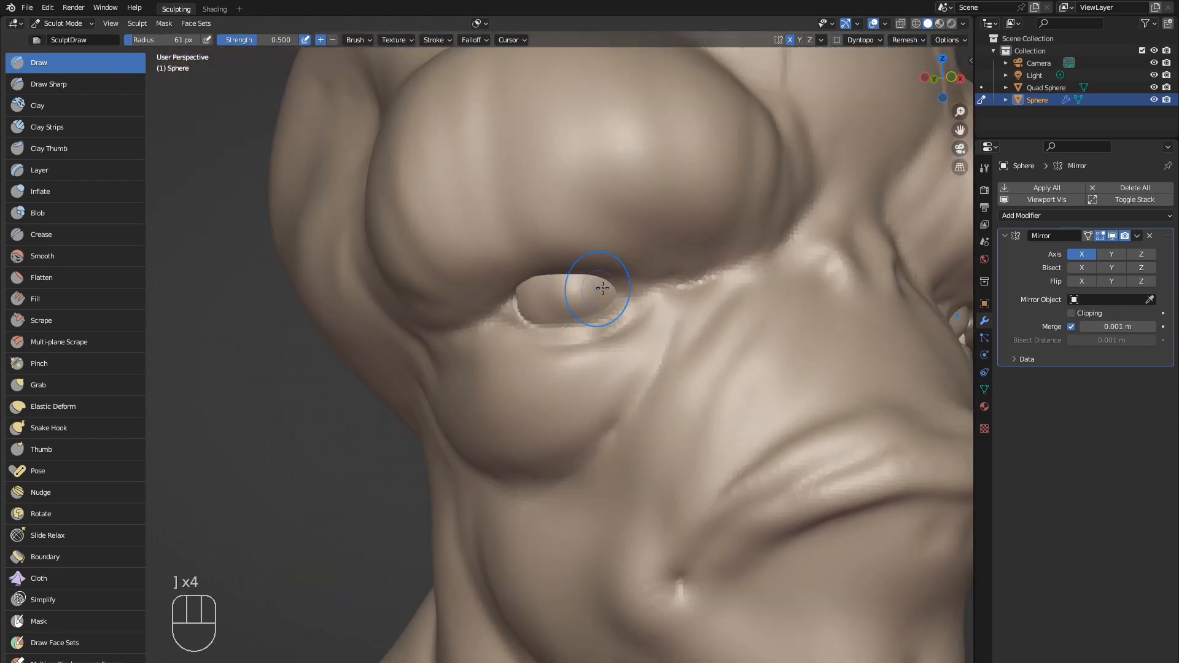
mouse_move(829, 402)
ctrl+middle_down()
mouse_move(816, 387)
mouse_move(832, 624)
mouse_move(737, 408)
ctrl+middle_up()
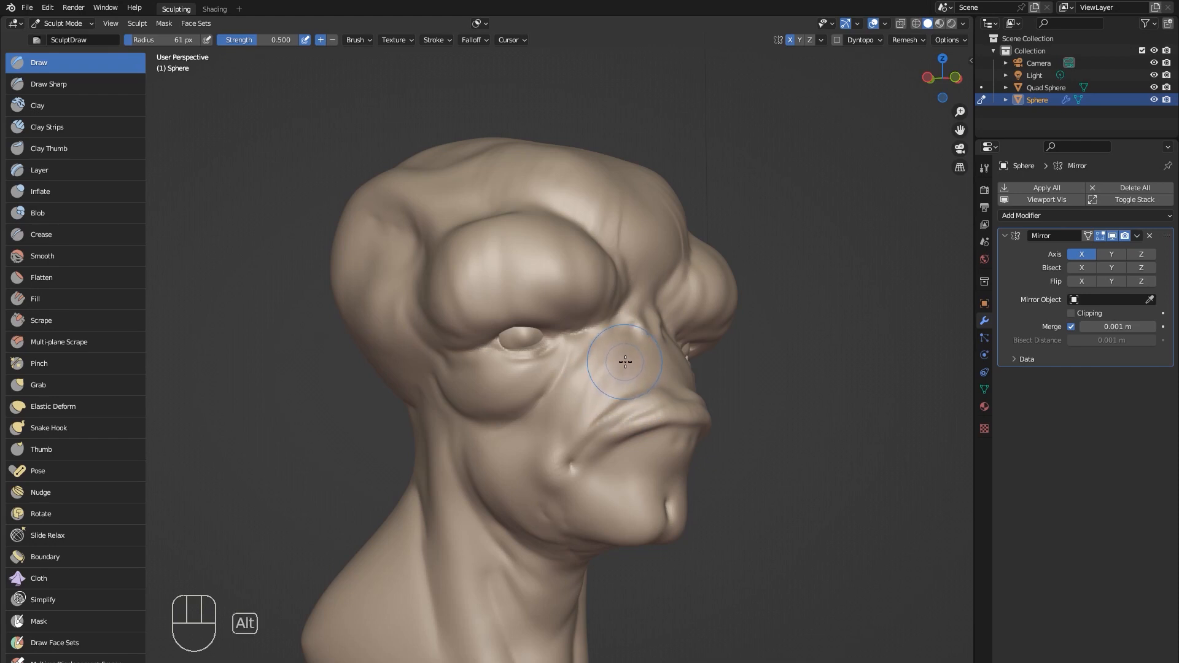
Transfer Sculpt Mode from the eyeball to the head and choose the Clay Strips brush.
key(alt+q)
mouse_move(592, 329)
middle_down()
mouse_move(611, 342)
mouse_move(579, 344)
middle_up()
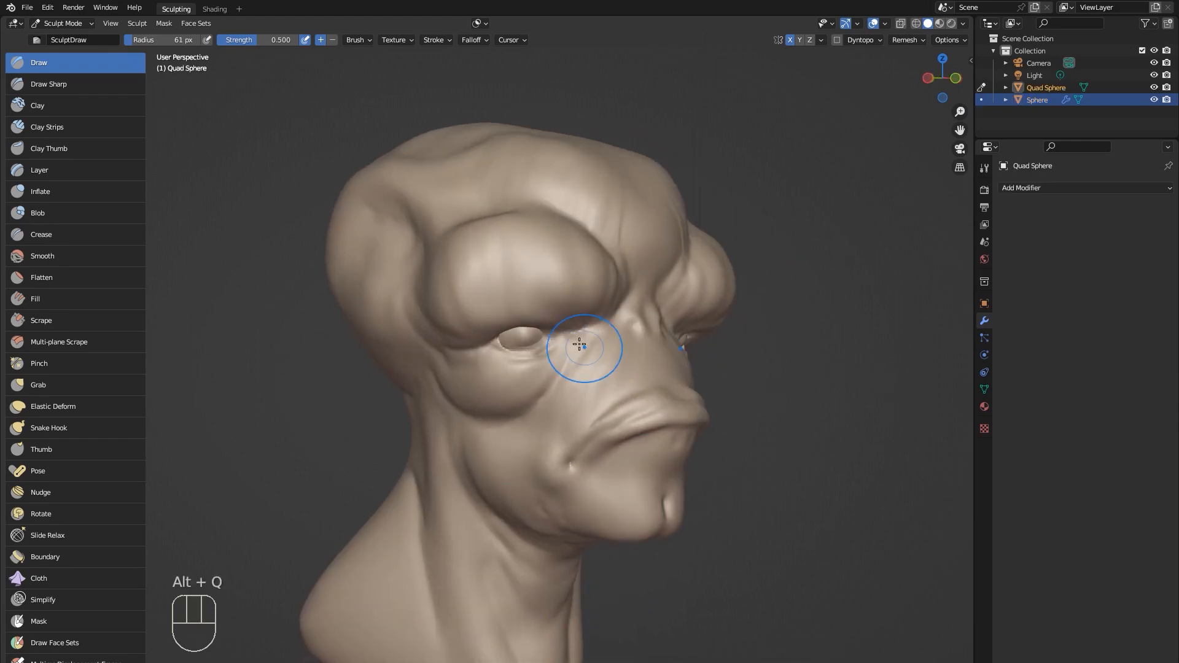
click(61, 142)
click(66, 131)
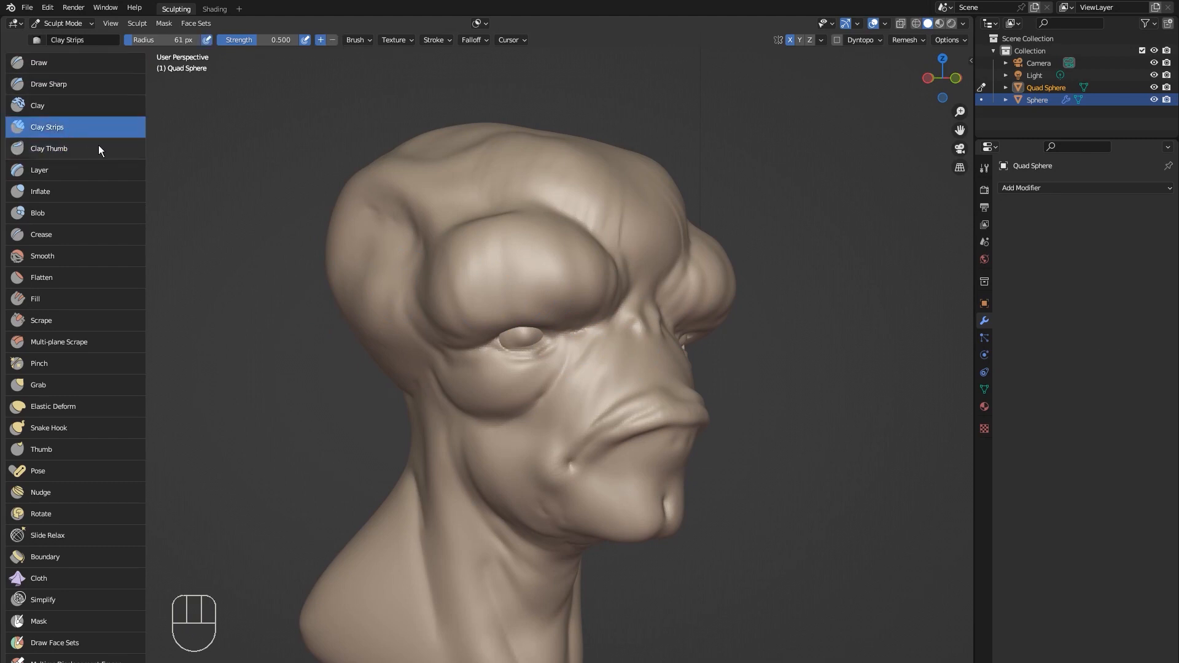
Build up skin folds across the muzzle and around the mouth corner with a 50 px Clay Strips brush.
middle_drag(680, 329, 590, 373)
key(bracketleft)
key(bracketleft)
key(bracketleft)
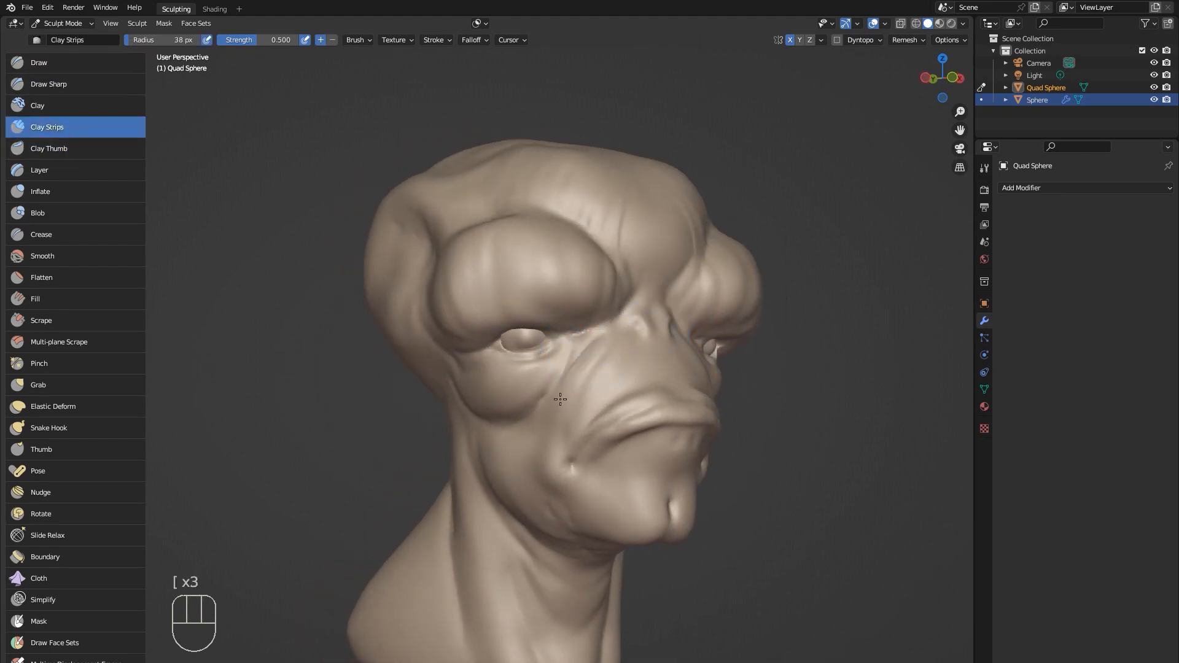
key(bracketleft)
key(bracketright)
key(bracketright)
key(bracketright)
key(bracketright)
mouse_move(599, 404)
mouse_down()
mouse_move(636, 383)
mouse_move(588, 388)
mouse_up()
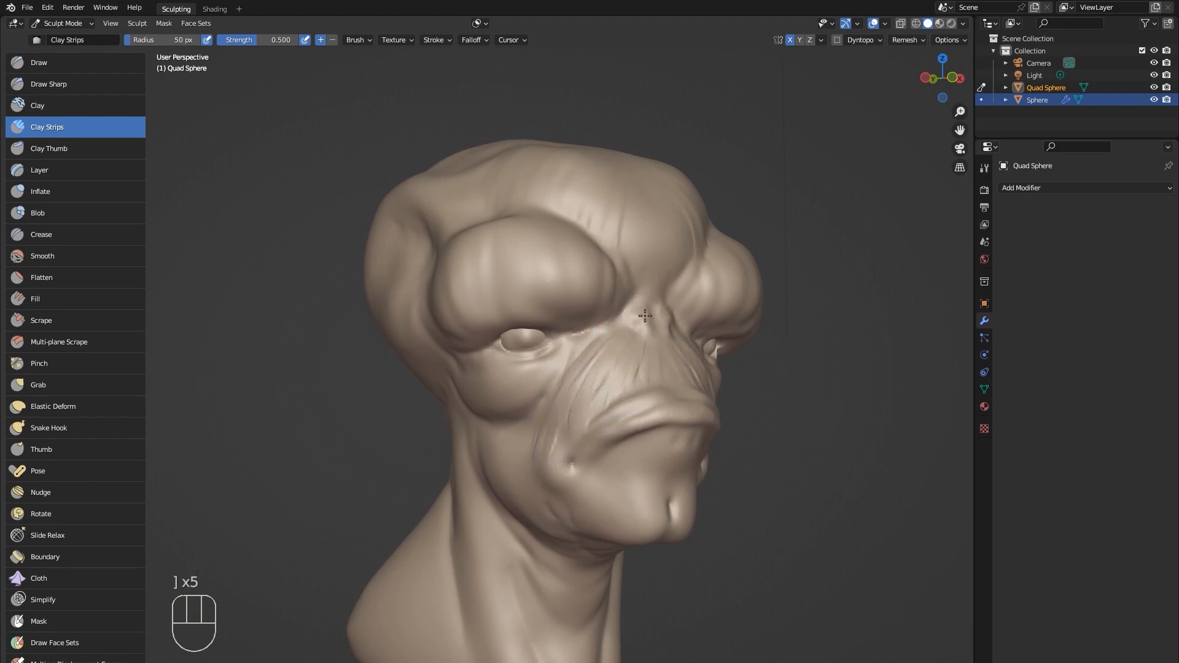
Add Clay Strips folds from the nose bridge up over the inner brow and forehead.
mouse_move(645, 316)
mouse_down()
mouse_move(621, 324)
mouse_move(642, 256)
mouse_move(611, 236)
mouse_up()
middle_drag(611, 240, 612, 273)
key(bracketright)
mouse_move(603, 267)
mouse_down()
mouse_move(565, 203)
mouse_move(619, 257)
mouse_up()
middle_drag(623, 251, 606, 216)
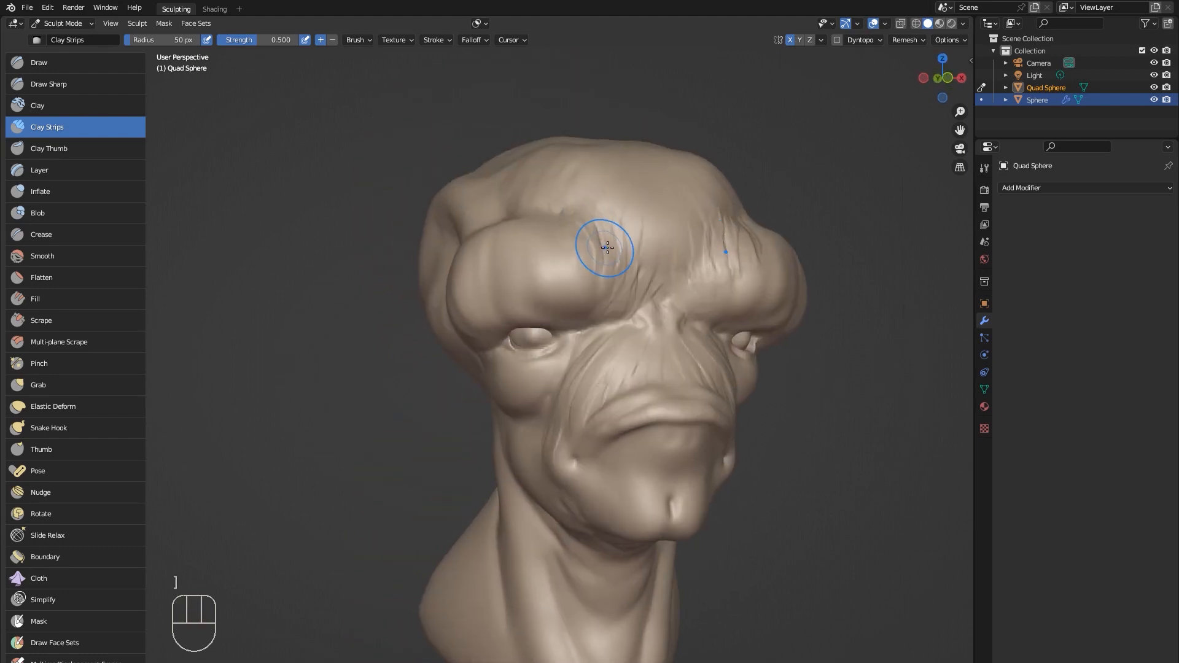
Smooth the new clay folds on the brow, nose bridge and muzzle.
shift+drag(607, 248, 627, 244)
mouse_move(621, 289)
shift+mouse_down()
mouse_move(621, 382)
mouse_move(632, 376)
shift+mouse_up()
mouse_move(639, 395)
middle_down()
mouse_move(737, 389)
mouse_move(273, 237)
middle_up()
Carve a sharp crease along the ridge above the upper lip with a small Draw Sharp brush of about 17 px.
click(81, 84)
middle_drag(408, 224, 600, 369)
key(bracketleft)
key(bracketleft)
key(bracketleft)
key(bracketleft)
key(bracketleft)
key(bracketleft)
key(bracketleft)
key(bracketleft)
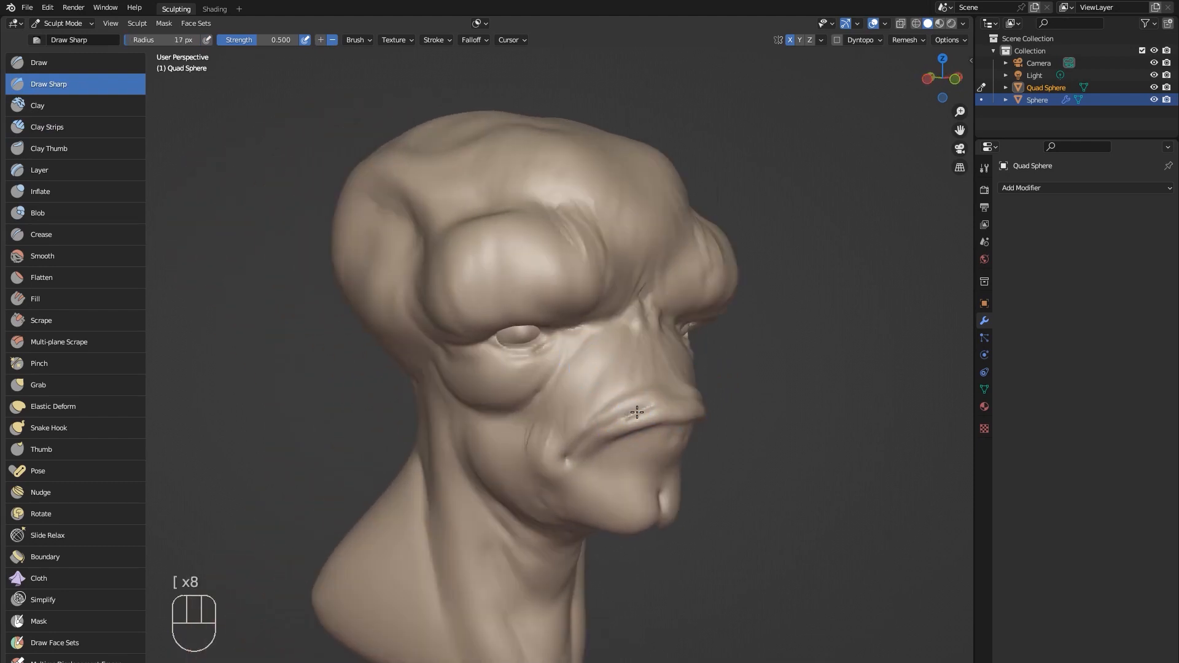
drag(619, 422, 578, 443)
mouse_move(579, 443)
middle_down()
mouse_move(672, 418)
mouse_move(656, 402)
middle_up()
key(bracketright)
key(bracketright)
key(bracketleft)
key(bracketleft)
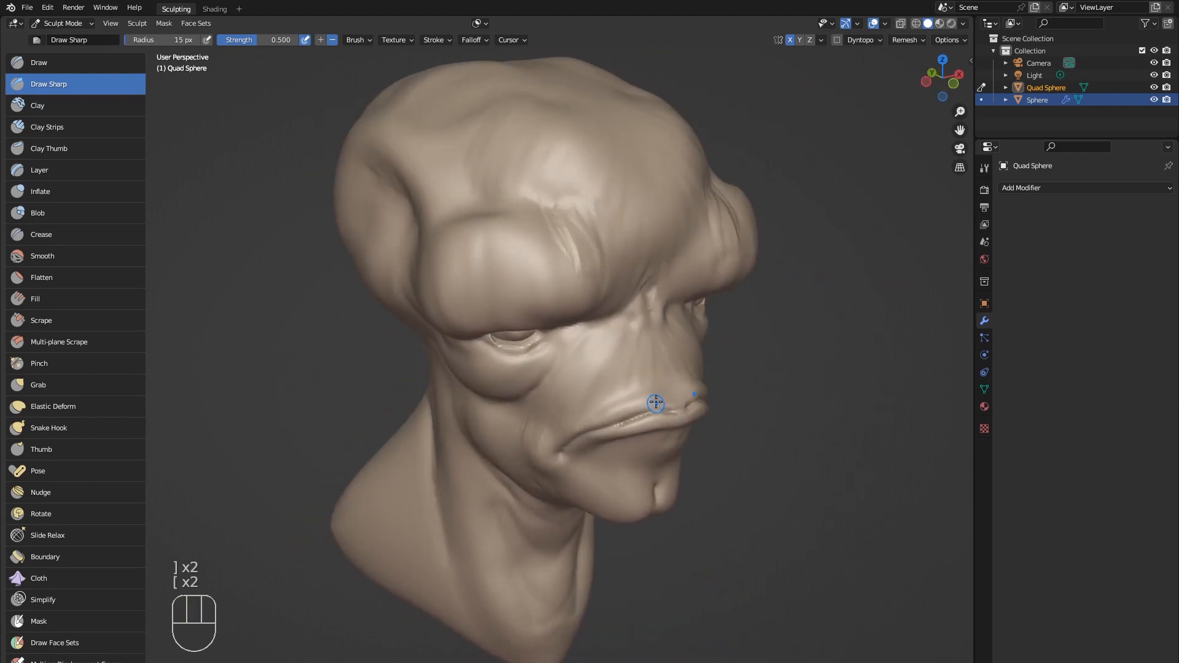
Paint a mask over the upper lip ridge with a 15 px Mask brush and smooth the mask.
click(38, 622)
middle_drag(394, 350, 654, 403)
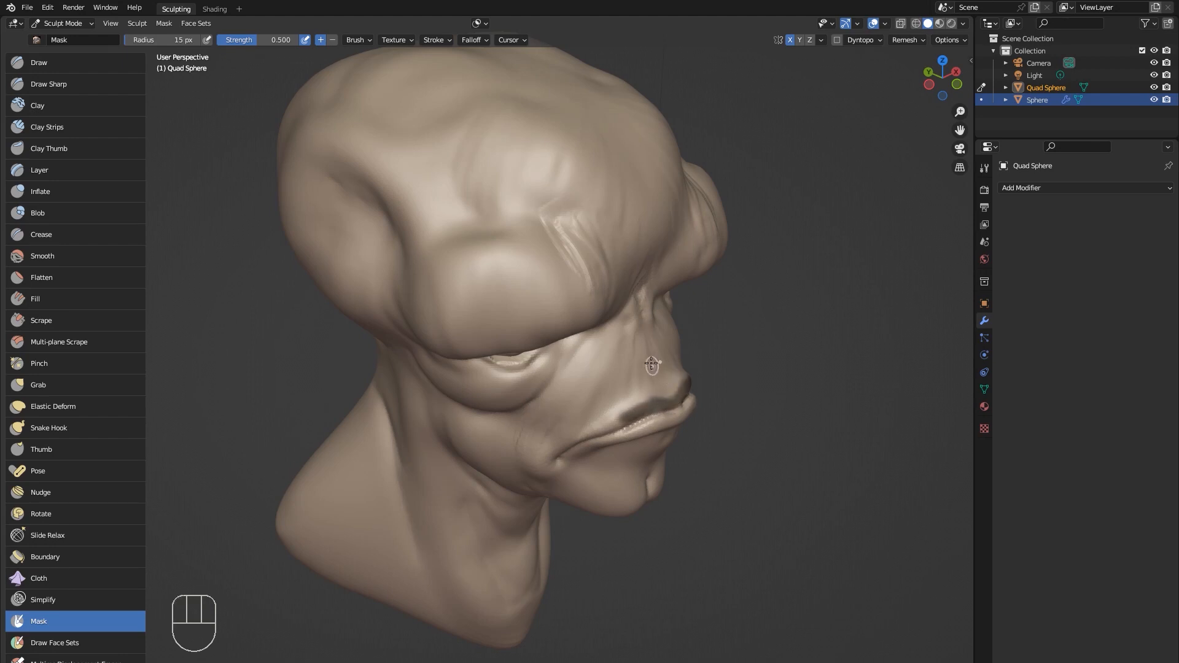
key(a)
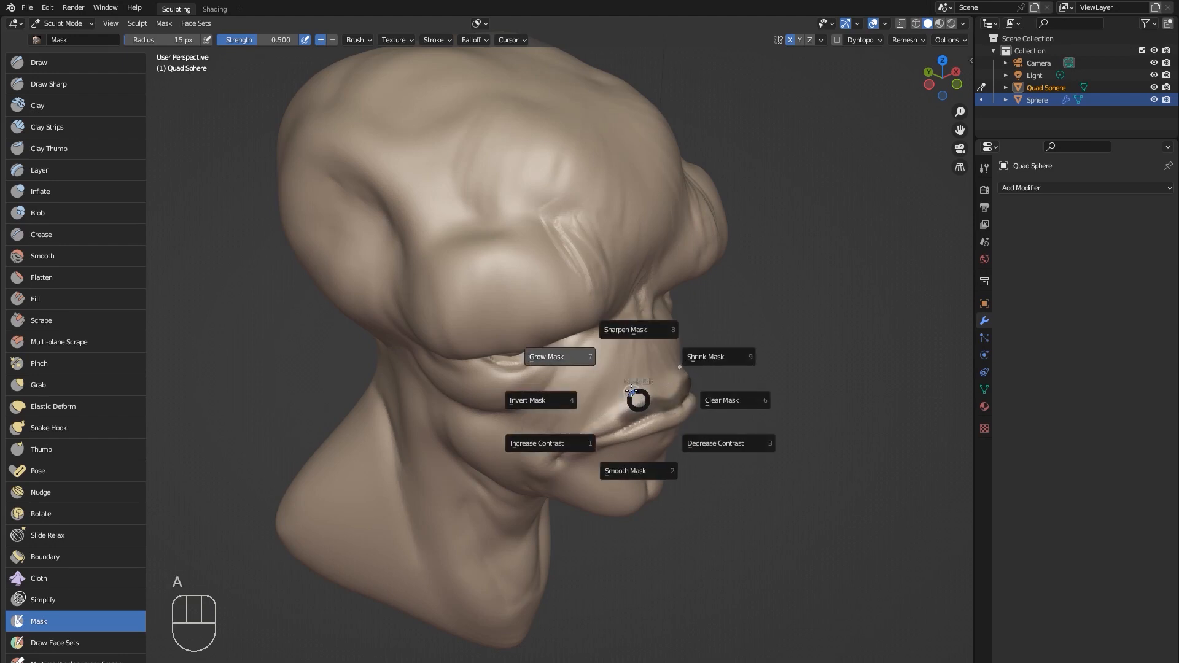
click(643, 468)
Invert the mask so that only the upper lip ridge stays editable.
middle_drag(665, 423, 658, 369)
key(a)
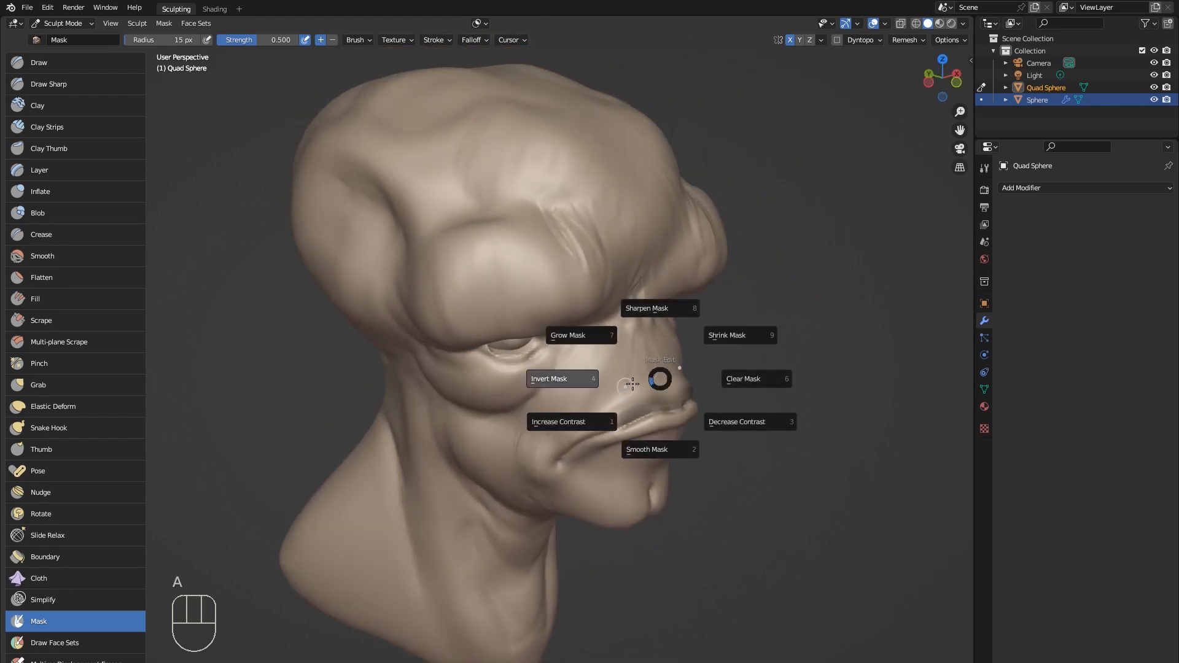
click(589, 376)
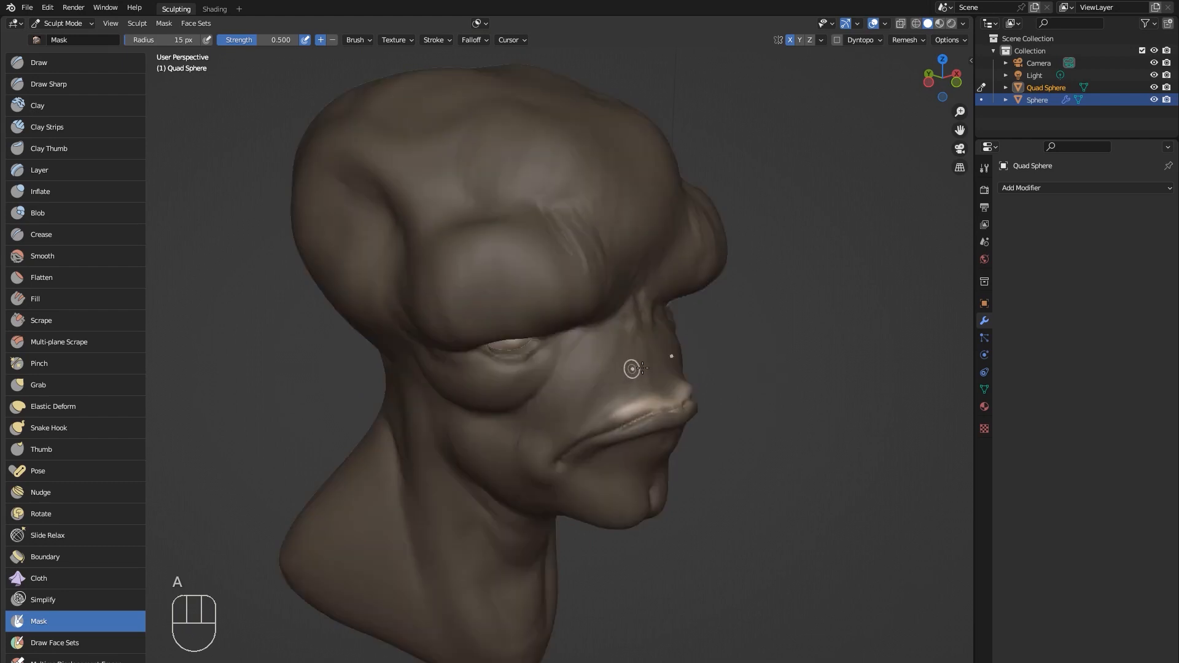
middle_drag(631, 368, 668, 397)
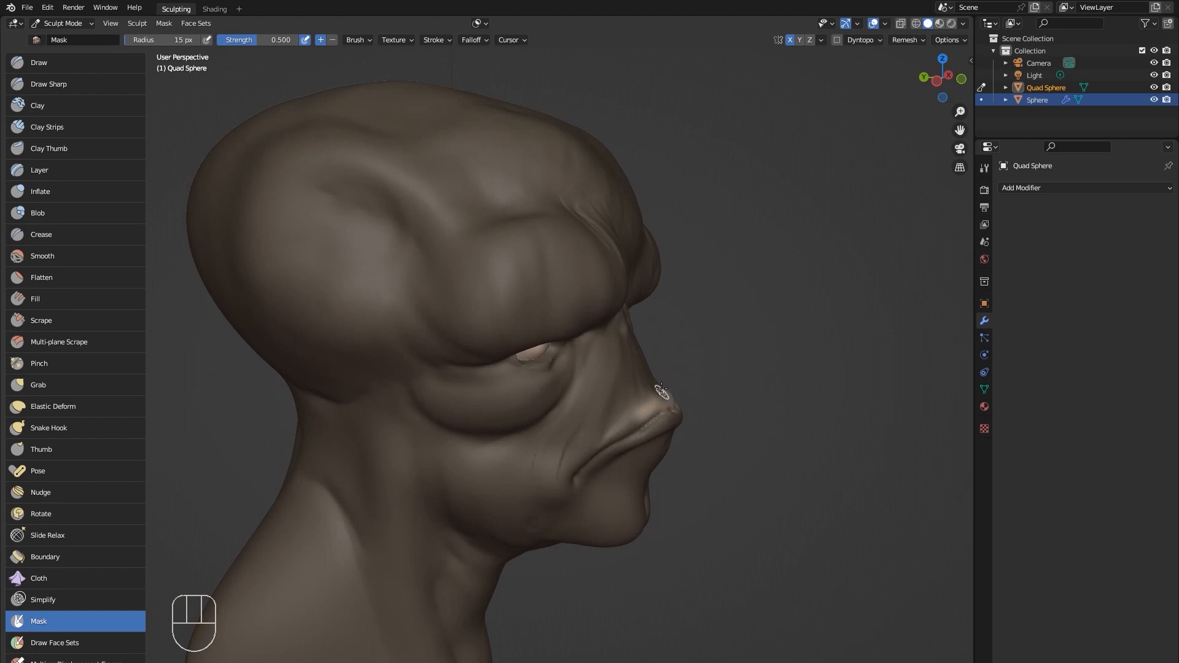
Puff up the unmasked upper lip ridge with a 24 px Inflate brush.
click(54, 192)
mouse_move(660, 396)
middle_down()
mouse_move(679, 395)
mouse_move(668, 398)
middle_up()
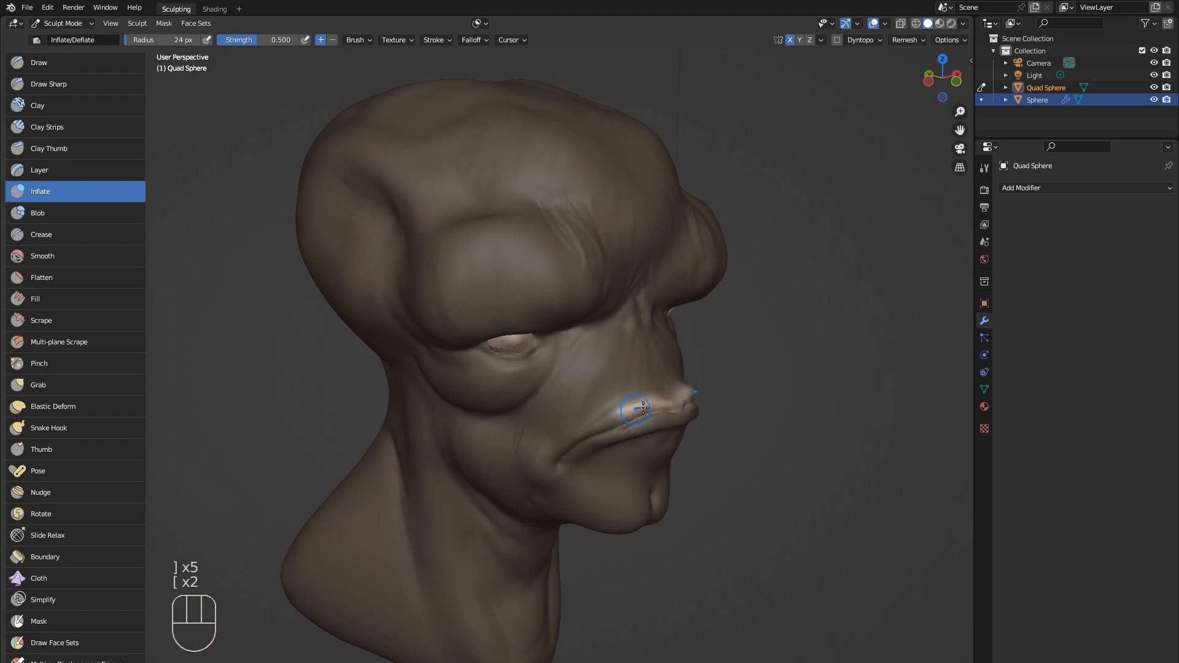
middle_drag(692, 383, 685, 402)
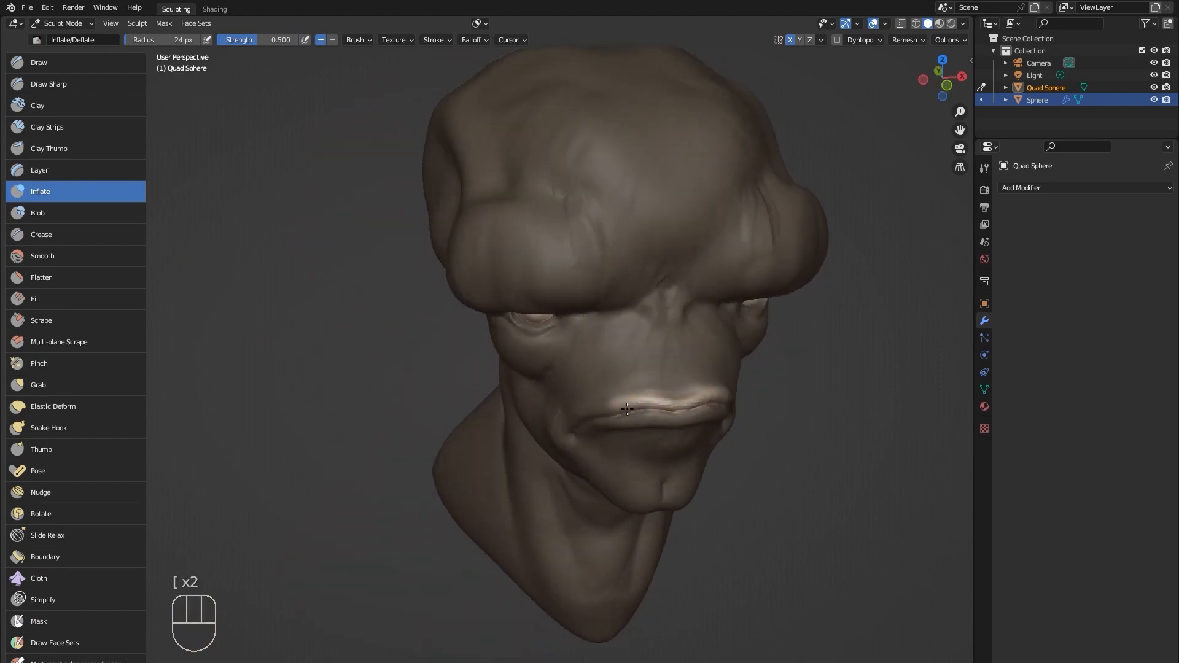
drag(639, 400, 626, 400)
middle_drag(703, 393, 653, 388)
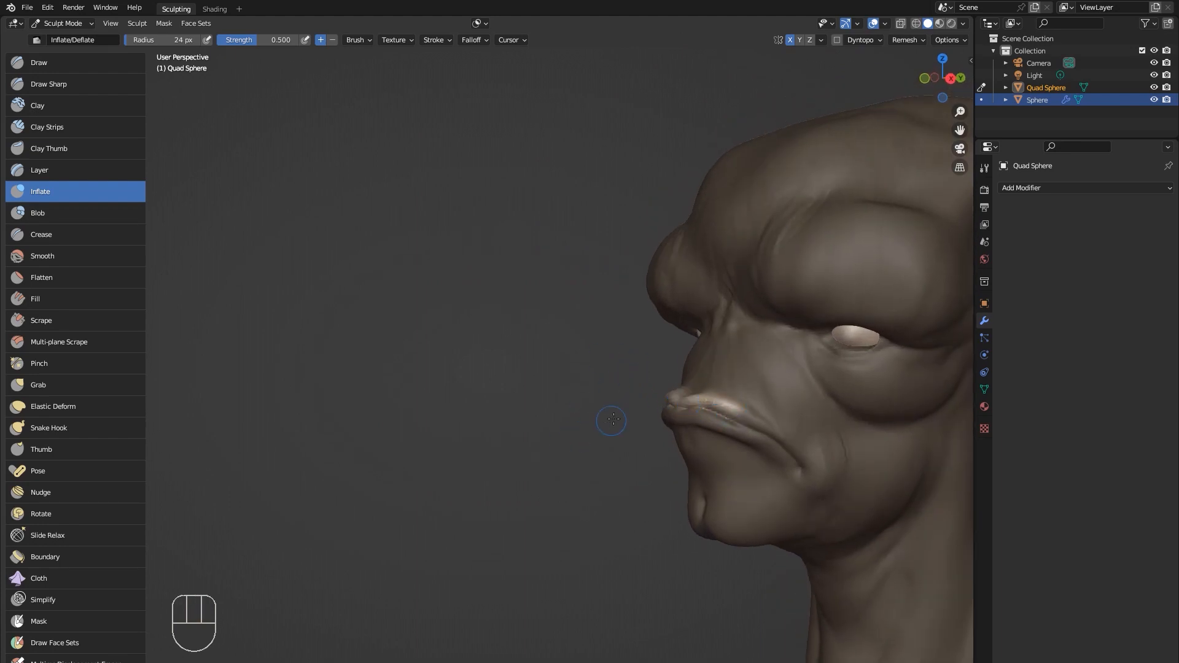
Clear the mask and smooth the inflated upper lip ridge into the muzzle.
key(a)
click(649, 423)
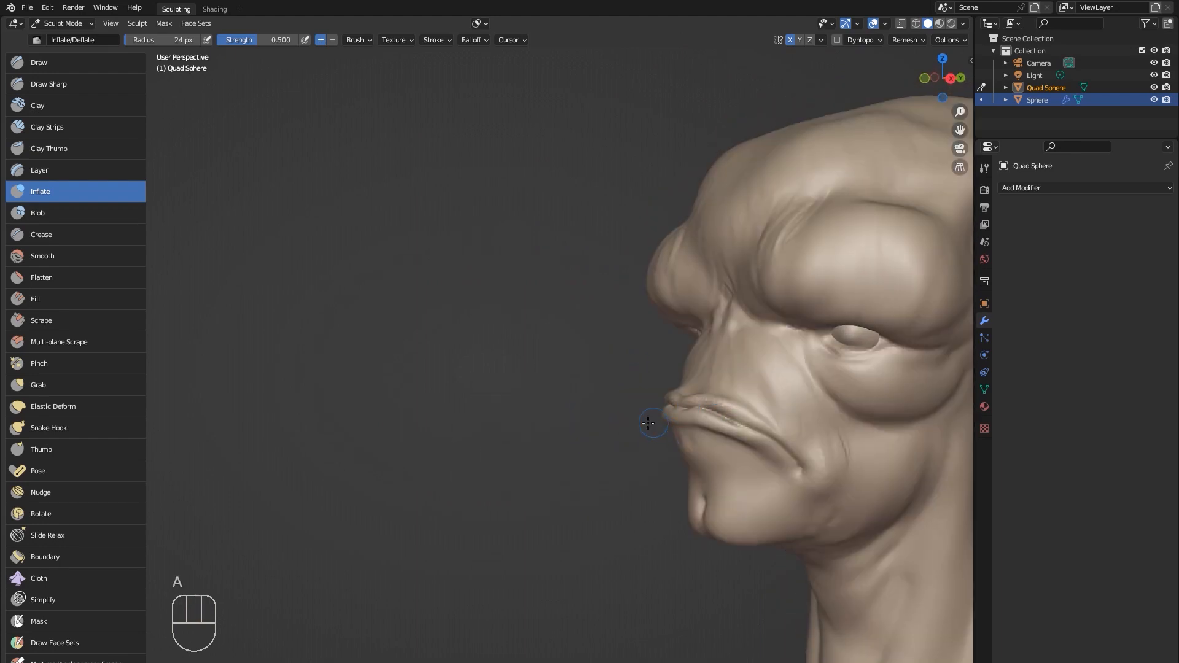
middle_drag(649, 423, 689, 408)
shift+drag(689, 408, 691, 419)
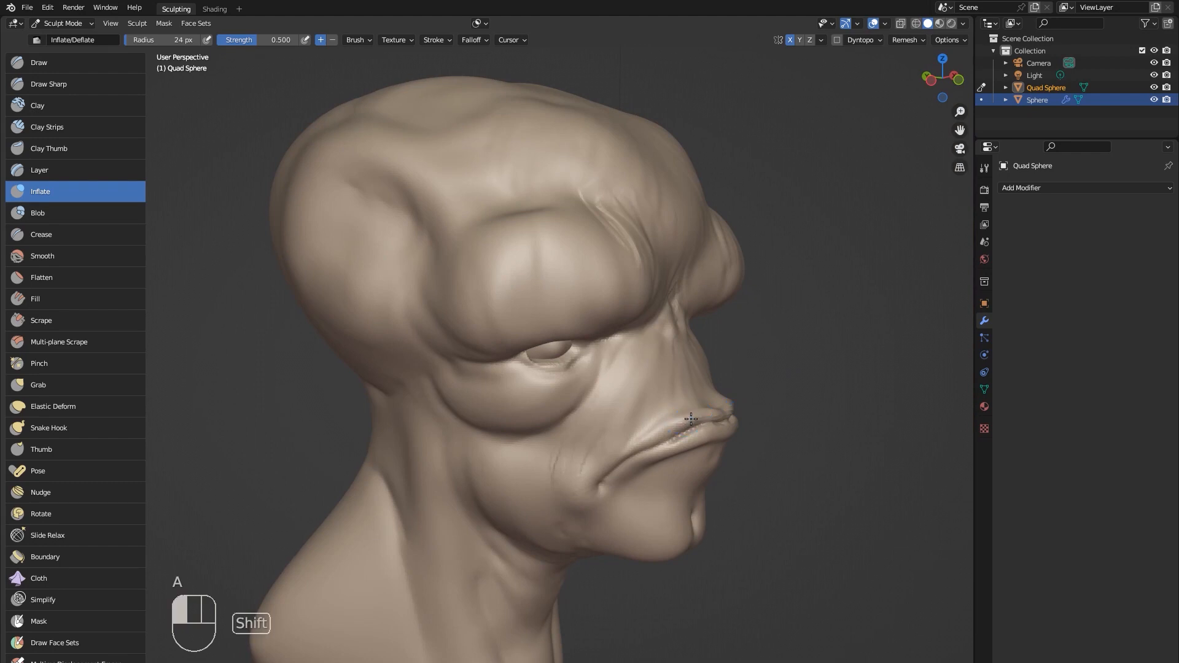
middle_drag(691, 419, 715, 386)
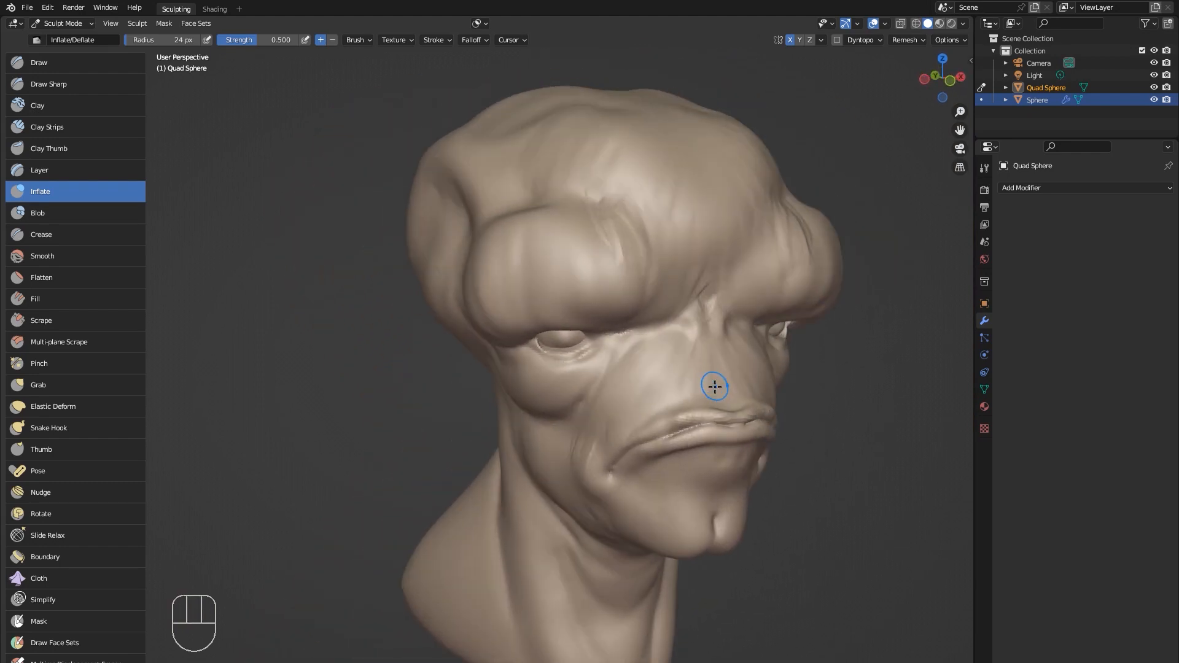
Carve creases down the muzzle and around the mouth corner with a 24 px Draw Sharp brush, undoing the first strokes.
click(72, 92)
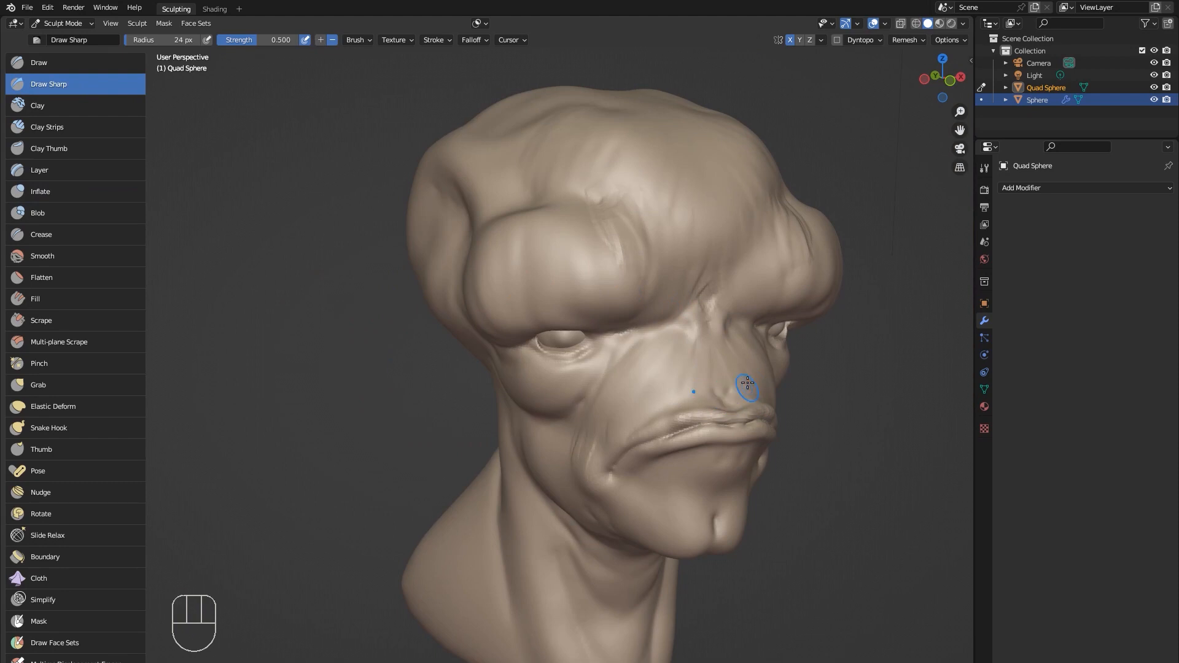
middle_drag(748, 384, 719, 395)
key(ctrl+z)
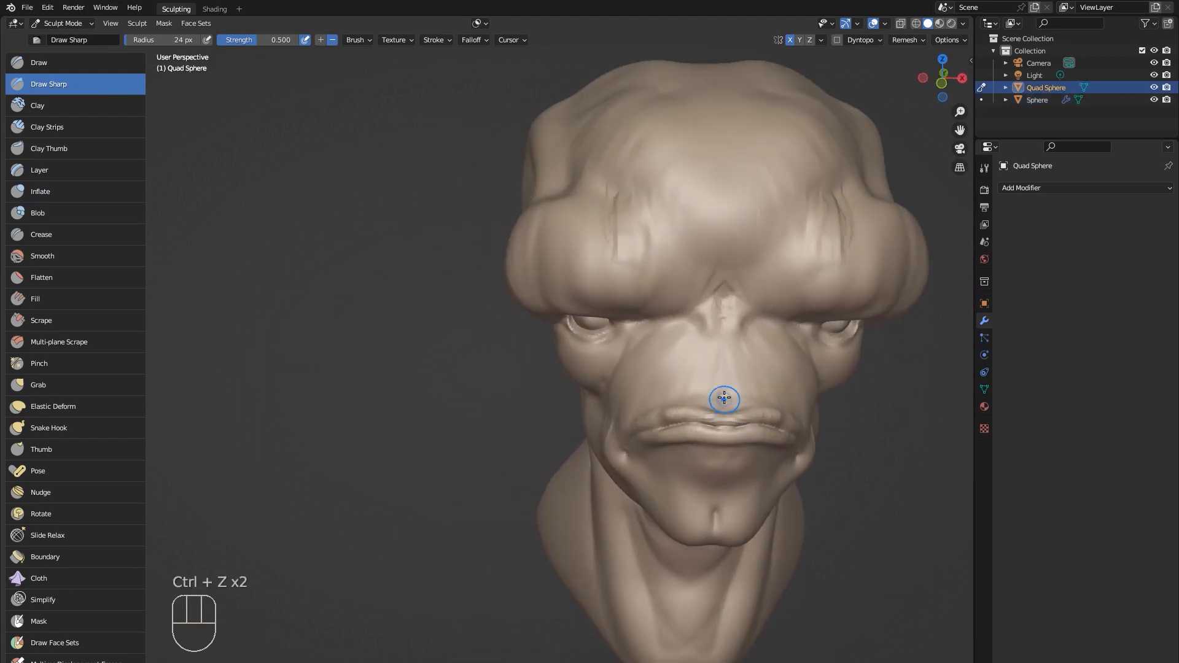
middle_drag(731, 409, 679, 359)
mouse_move(664, 364)
mouse_down()
mouse_move(600, 460)
mouse_move(597, 490)
mouse_up()
middle_drag(597, 479, 629, 438)
mouse_move(568, 439)
mouse_down()
mouse_move(577, 484)
mouse_move(595, 496)
mouse_up()
middle_drag(599, 473, 598, 457)
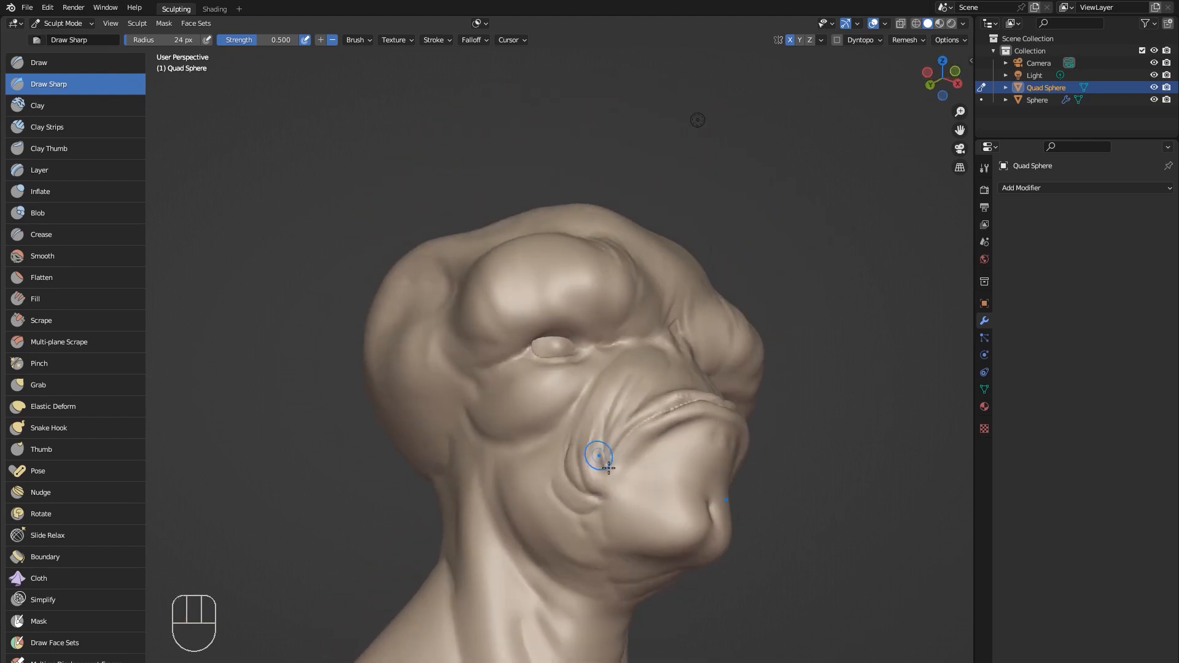
Carve Draw Sharp wrinkles under the chin and down the front and sides of the neck.
mouse_move(764, 535)
shift+middle_down()
mouse_move(716, 395)
mouse_move(610, 448)
shift+middle_up()
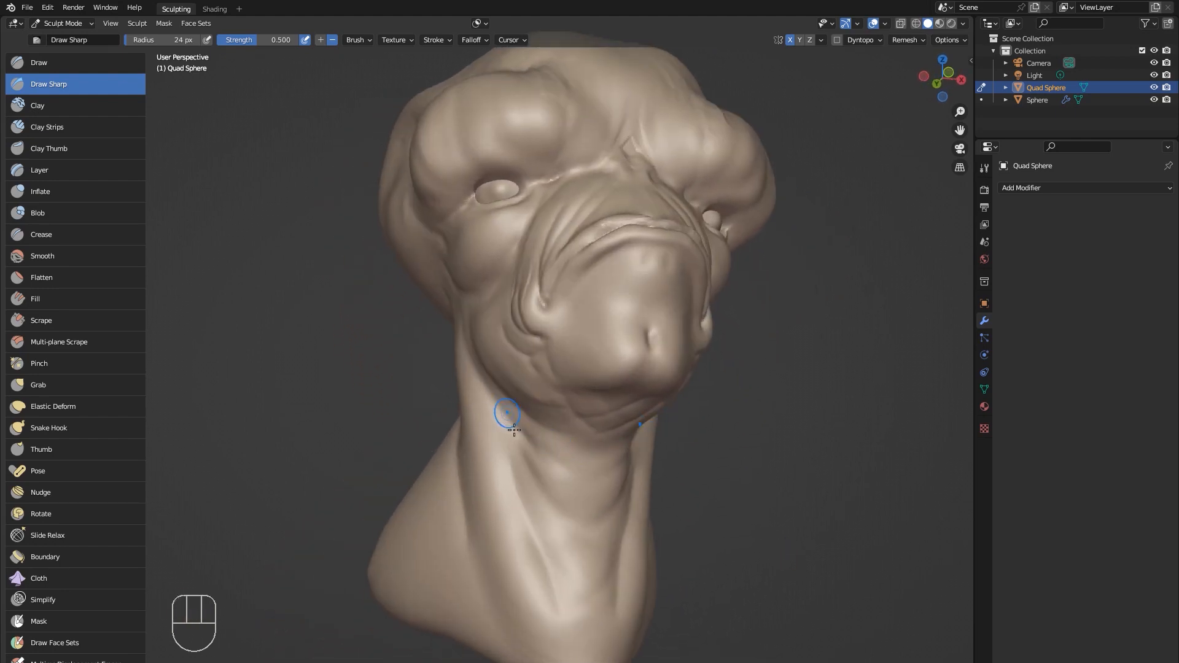
mouse_move(514, 430)
mouse_down()
mouse_move(524, 463)
mouse_move(574, 516)
mouse_move(584, 555)
mouse_move(559, 579)
mouse_up()
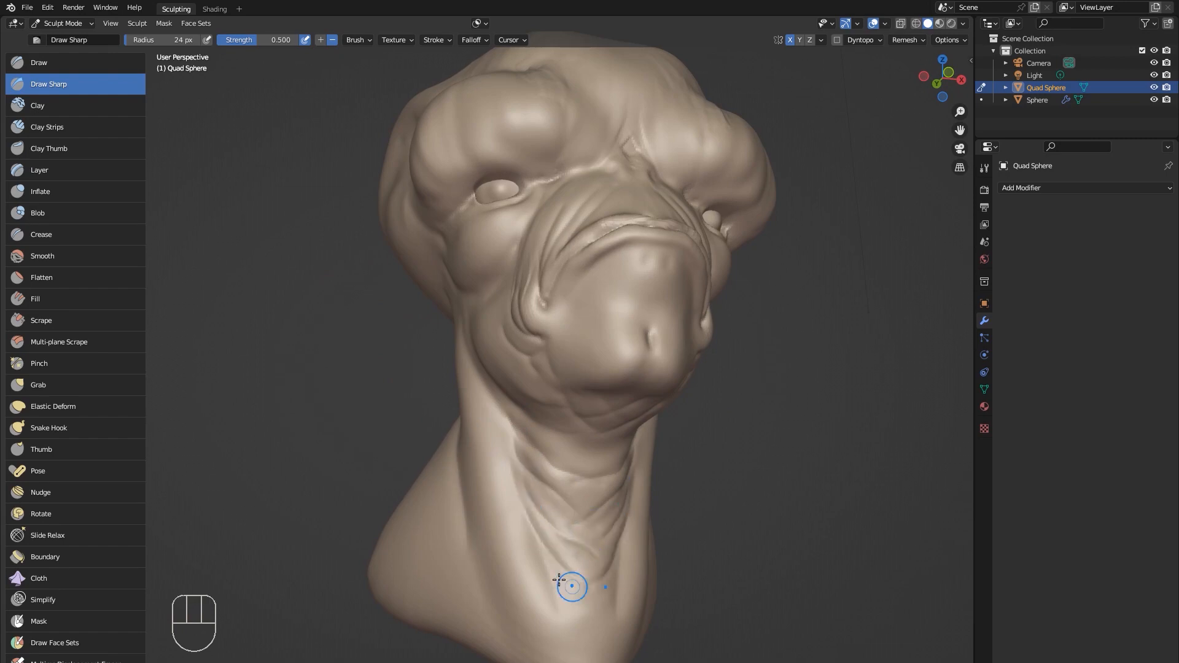
middle_drag(559, 580, 647, 416)
scroll(683, 406, up, 3)
mouse_move(720, 383)
mouse_down()
mouse_move(703, 442)
mouse_move(658, 508)
mouse_move(607, 550)
mouse_up()
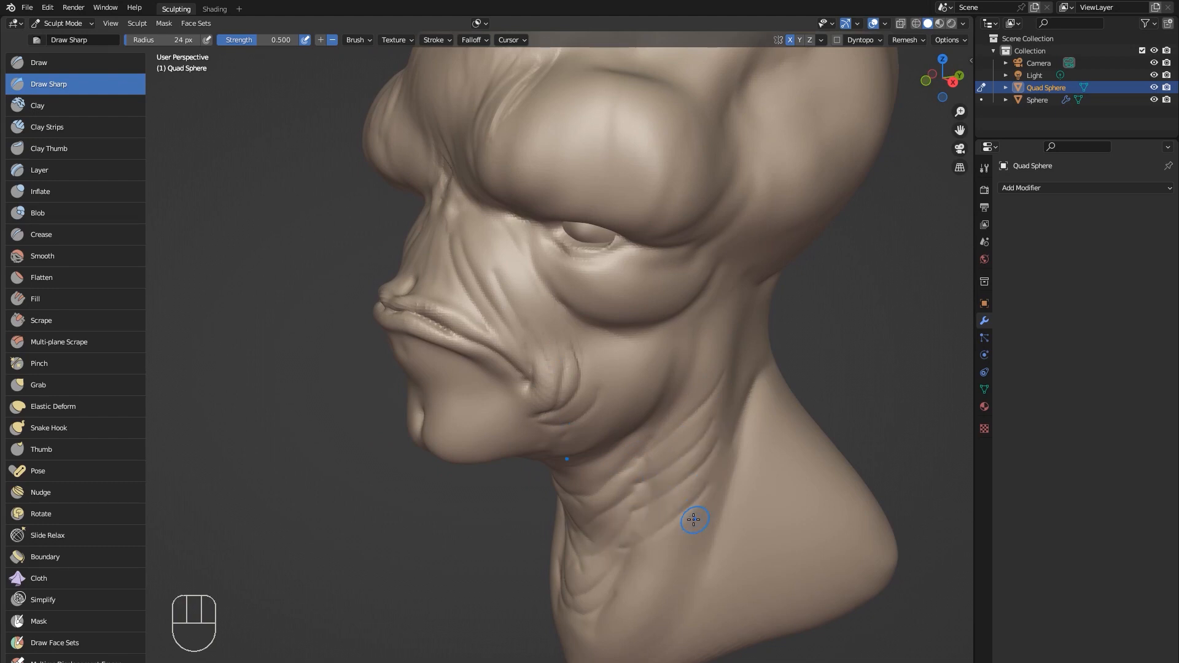
drag(692, 533, 636, 588)
mouse_move(600, 547)
middle_down()
mouse_move(684, 540)
mouse_move(681, 511)
mouse_move(692, 605)
middle_up()
Carve Draw Sharp creases across the cheek, around the eye bag and into the temple hollow.
mouse_move(626, 337)
middle_down()
mouse_move(721, 334)
mouse_move(745, 316)
mouse_move(697, 309)
middle_up()
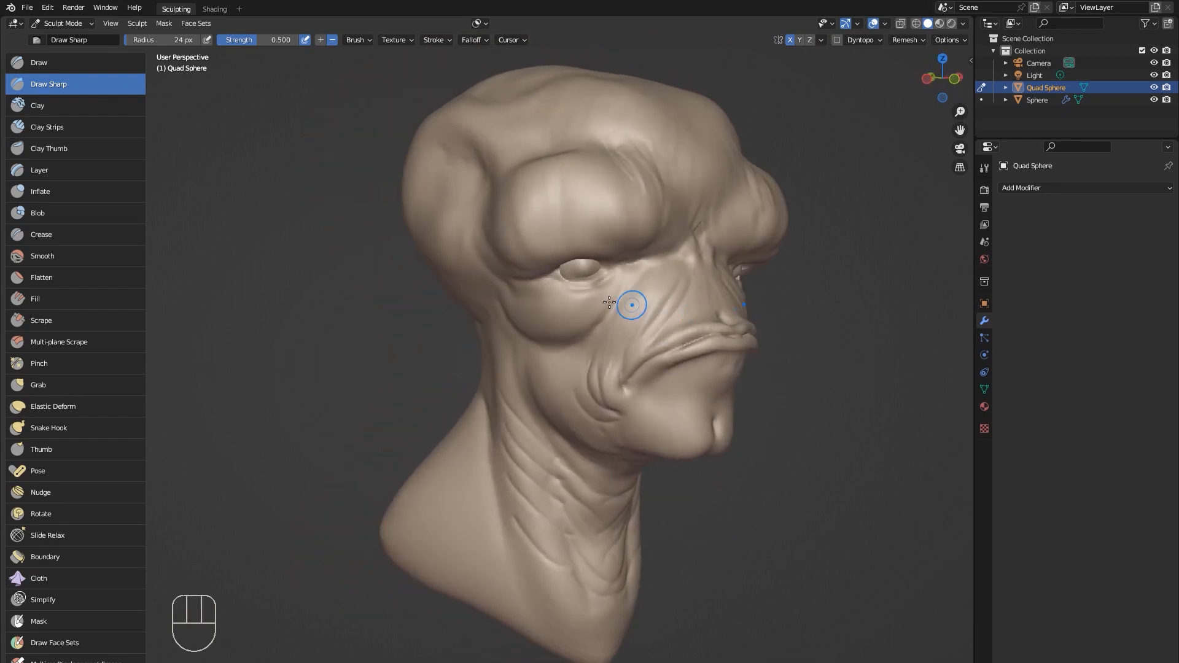
middle_drag(609, 302, 178, 240)
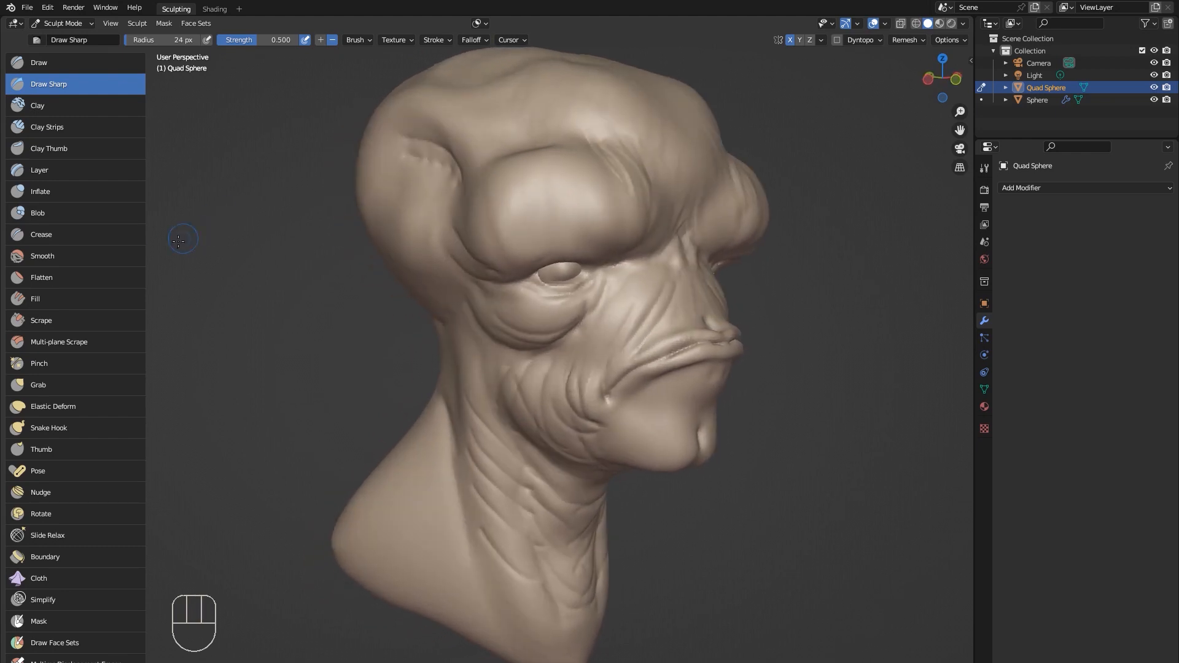
Try to fill in the temple creases with the Fill brush, enlarging it to 82 px.
click(57, 298)
middle_drag(470, 268, 500, 243)
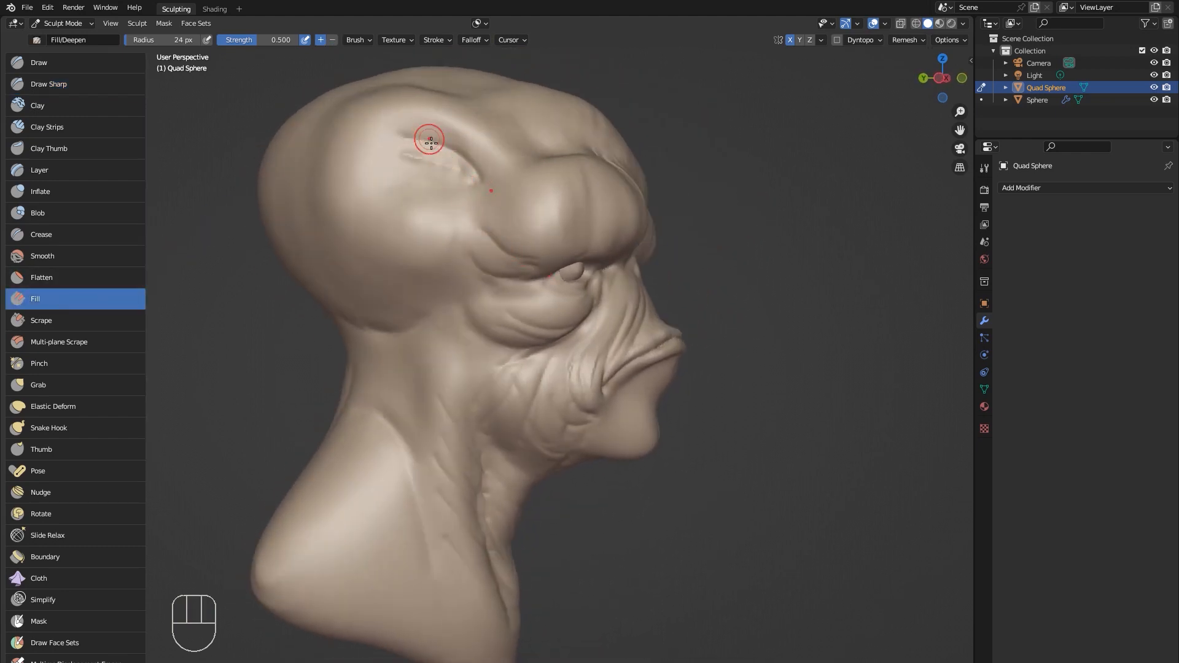
key(bracketright)
key(bracketright)
key(bracketright)
key(bracketright)
key(bracketright)
drag(455, 163, 473, 170)
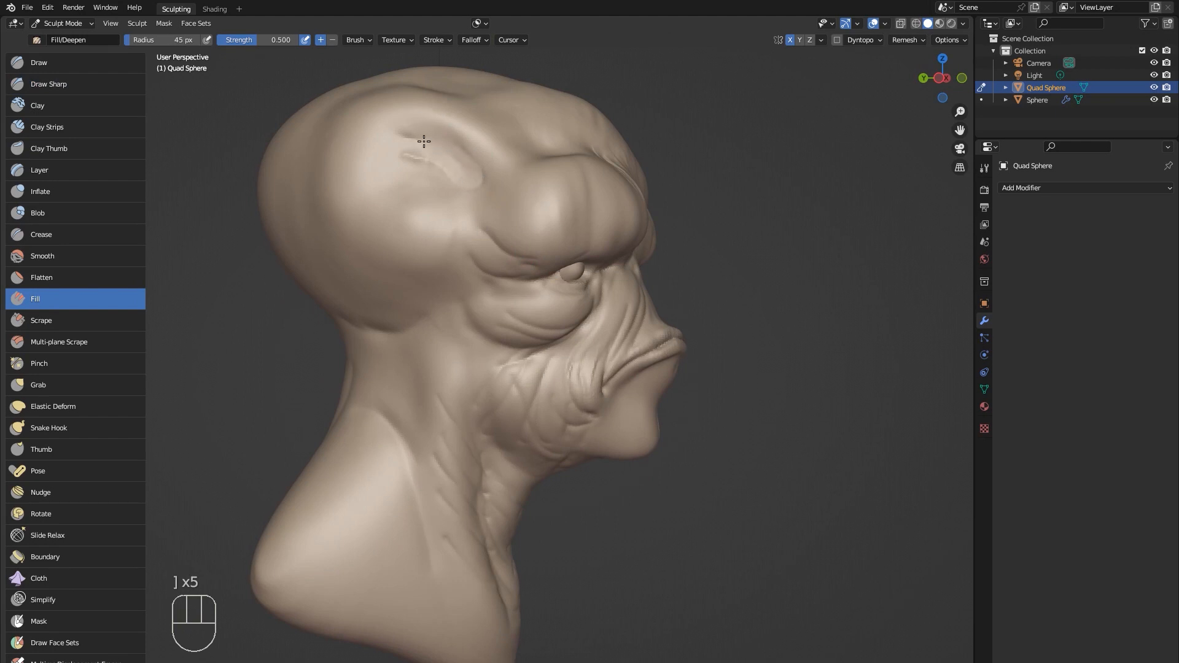
key(bracketright)
key(bracketright)
key(bracketright)
key(bracketright)
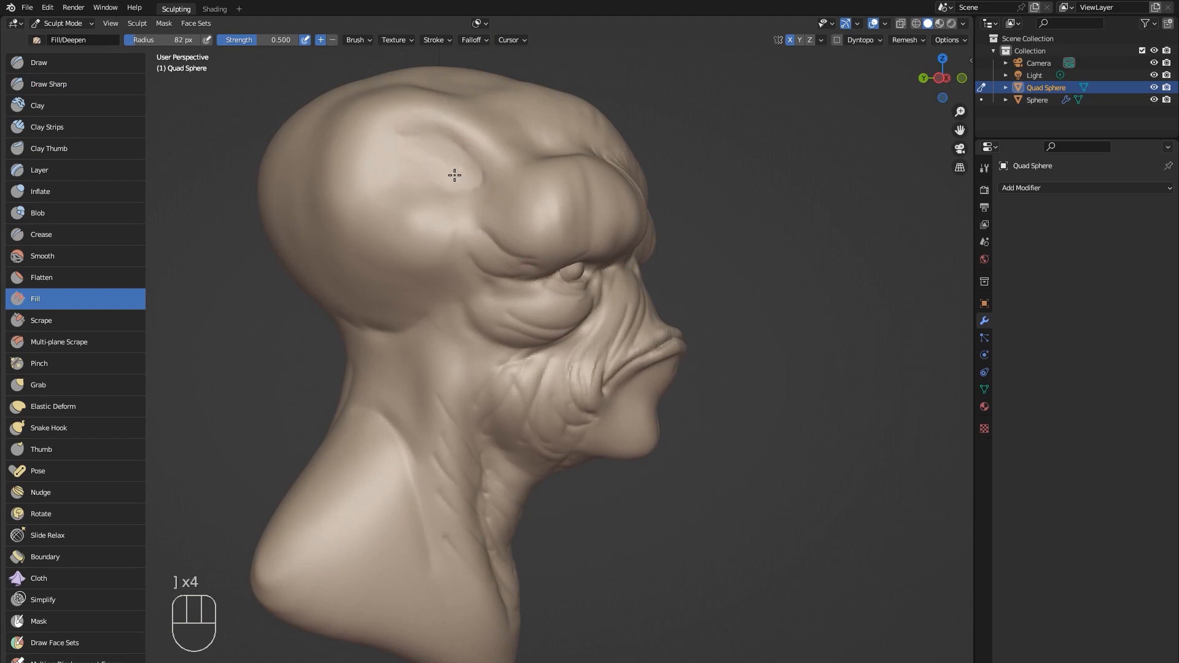
mouse_move(454, 175)
middle_down()
mouse_move(413, 153)
mouse_move(455, 173)
middle_up()
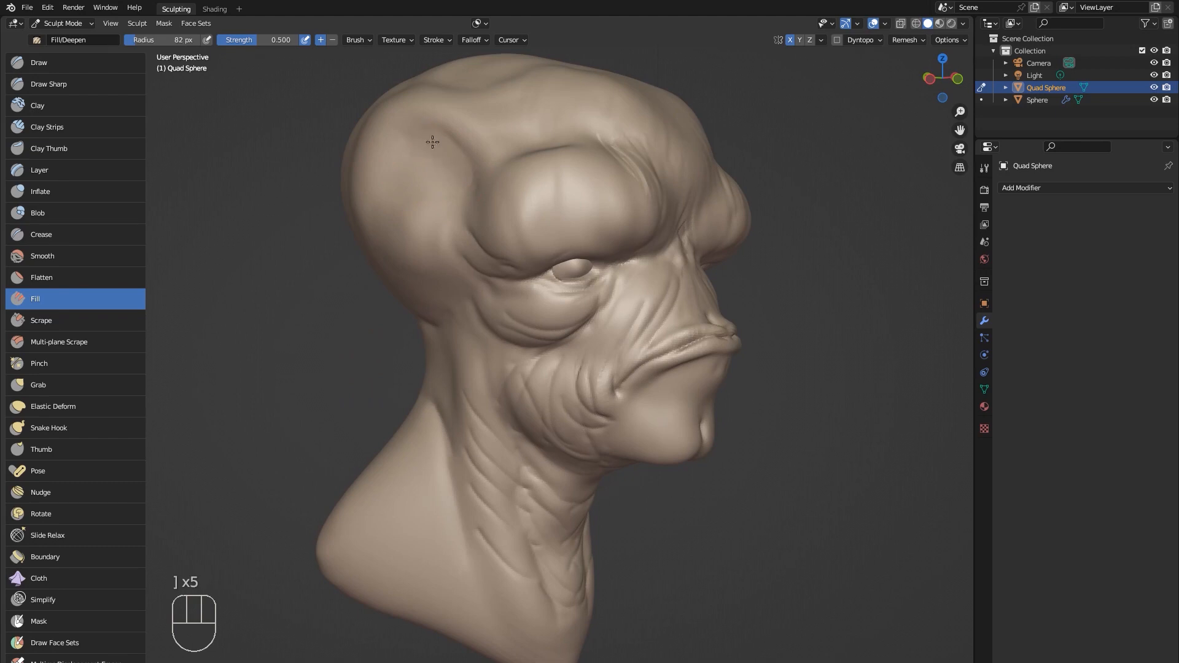
Try to fill the chin cleft with the 82 px Fill brush and undo the Fill strokes.
middle_drag(540, 158, 559, 258)
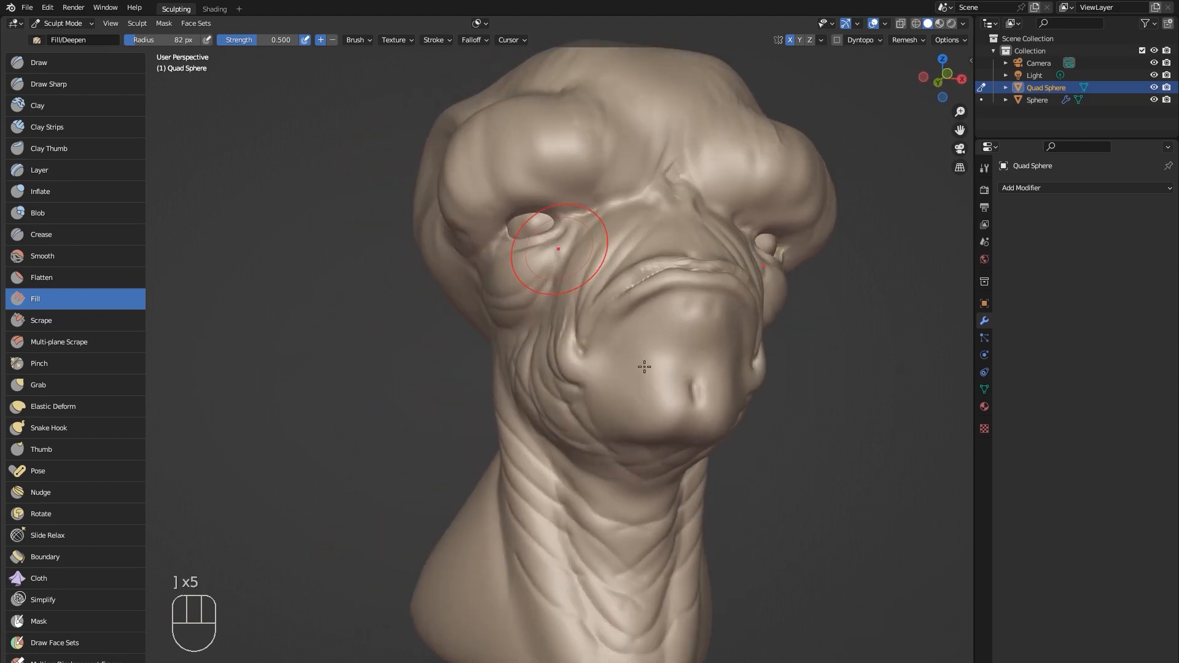
drag(695, 384, 696, 393)
mouse_move(690, 395)
middle_down()
mouse_move(733, 374)
mouse_move(679, 369)
middle_up()
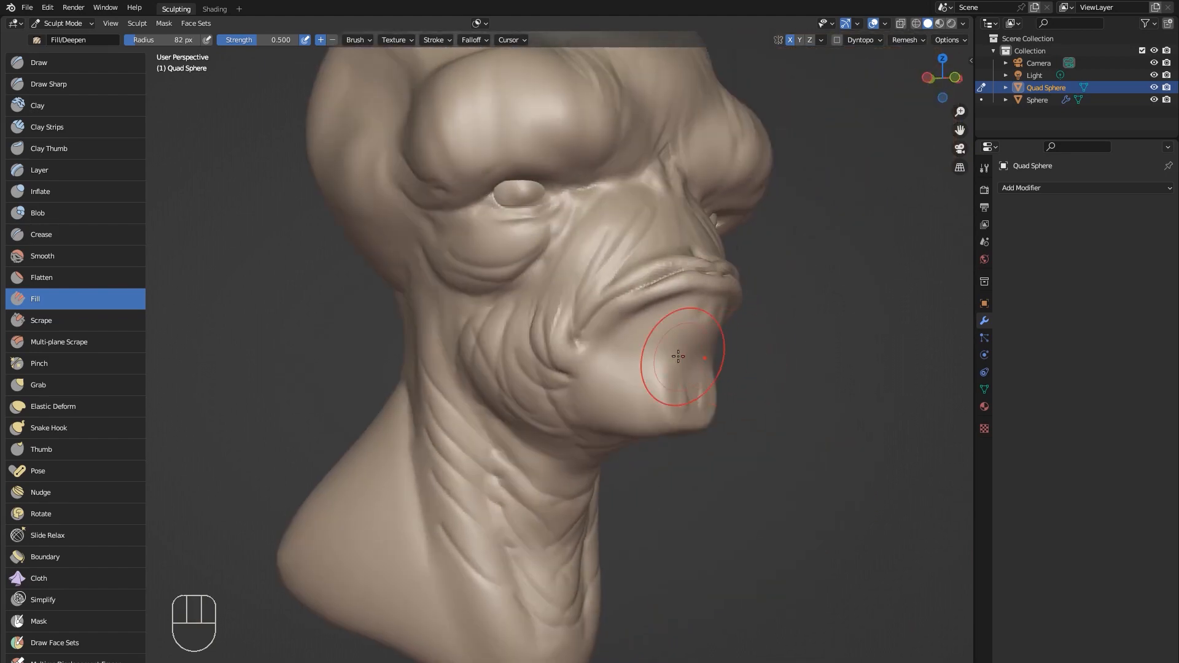
key(ctrl+z)
key(ctrl+z)
key(ctrl+z)
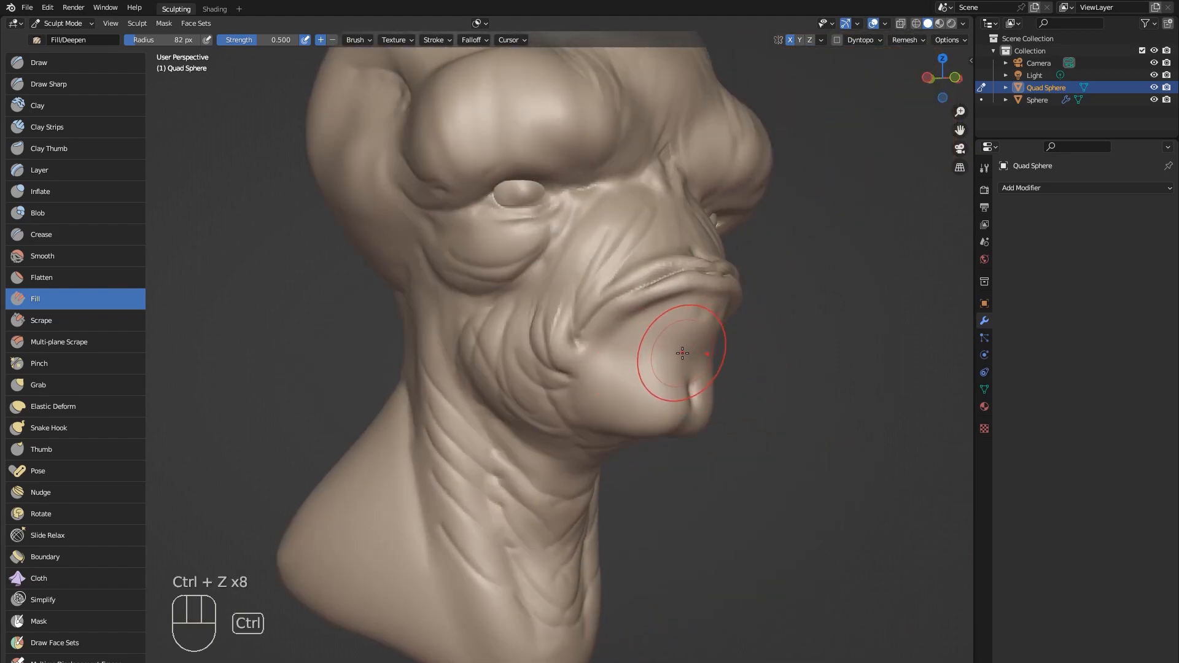
Pull the cheeks and jaw slightly outward and upward from the front with a 214 px Elastic Deform brush.
click(82, 403)
middle_drag(750, 468, 756, 645)
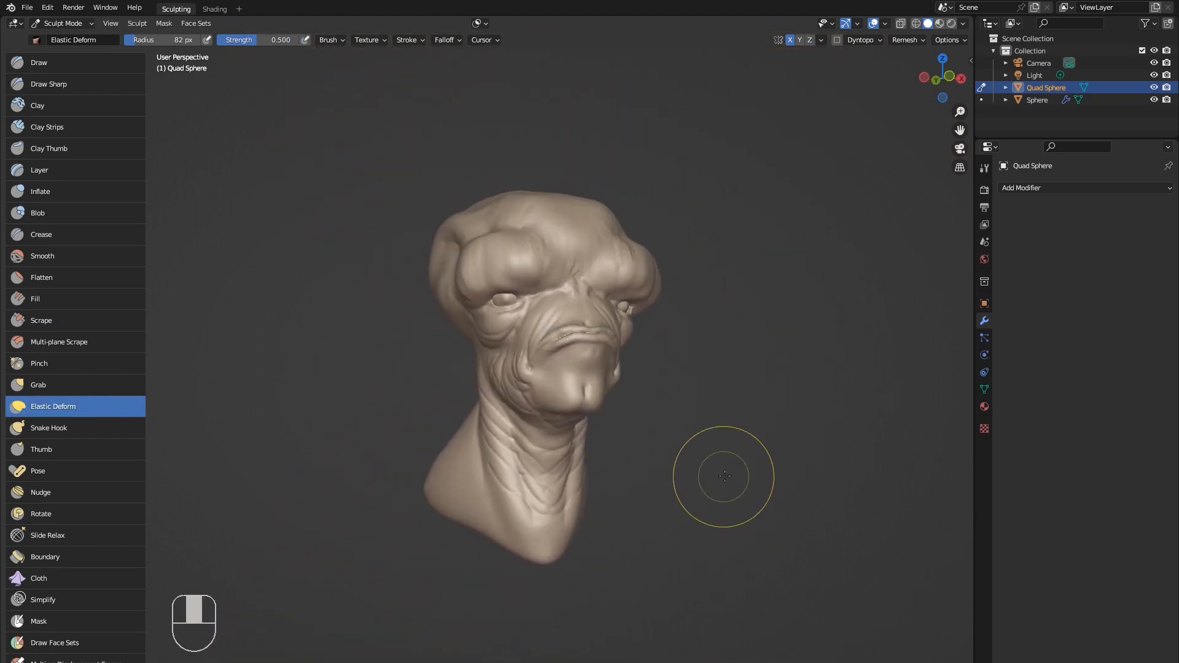
middle_drag(724, 476, 692, 416)
key(bracketleft)
key(bracketleft)
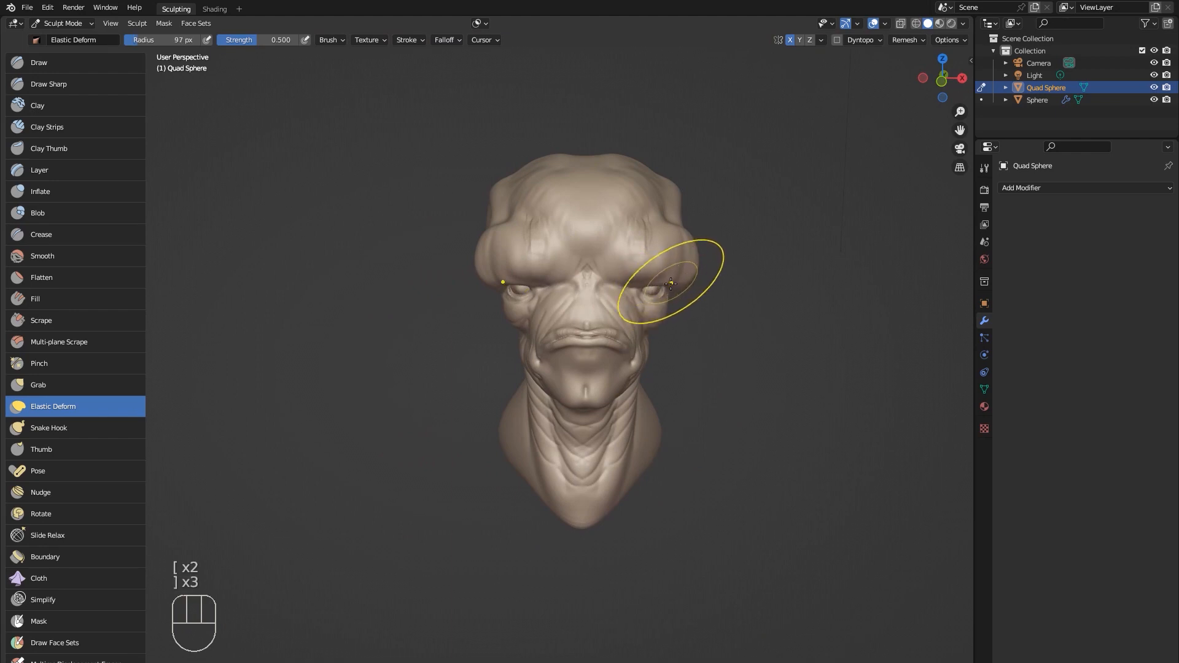
key(bracketright)
key(bracketright)
key(bracketright)
key(bracketright)
key(bracketright)
key(bracketleft)
key(bracketleft)
key(bracketleft)
key(bracketleft)
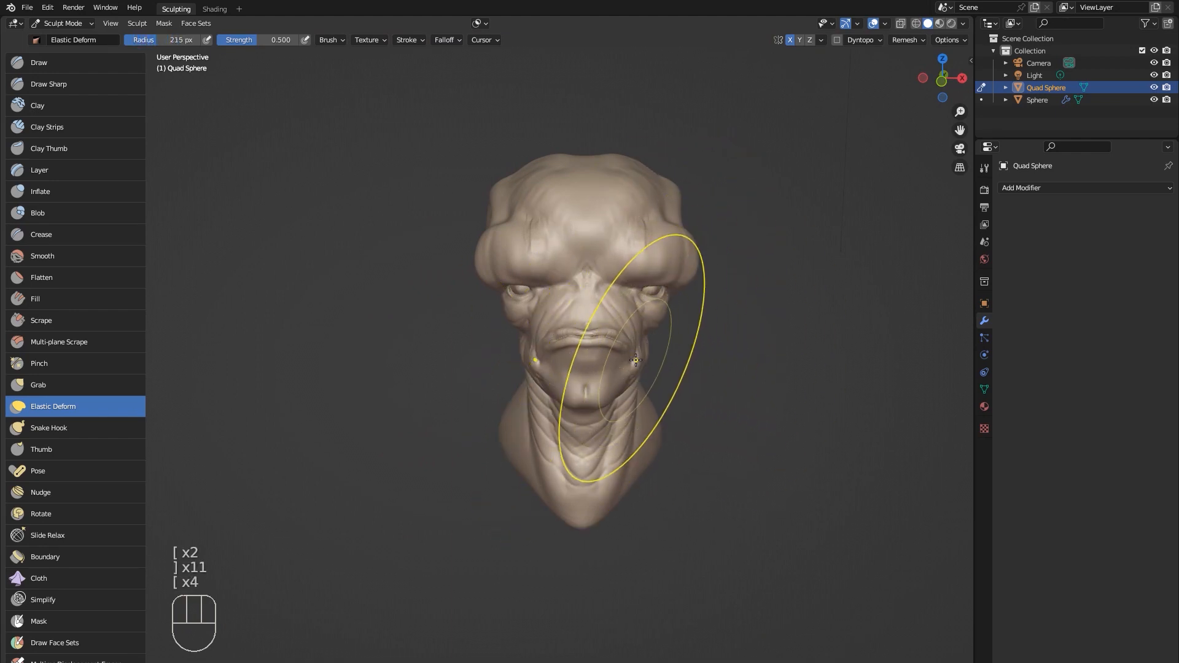
key(bracketright)
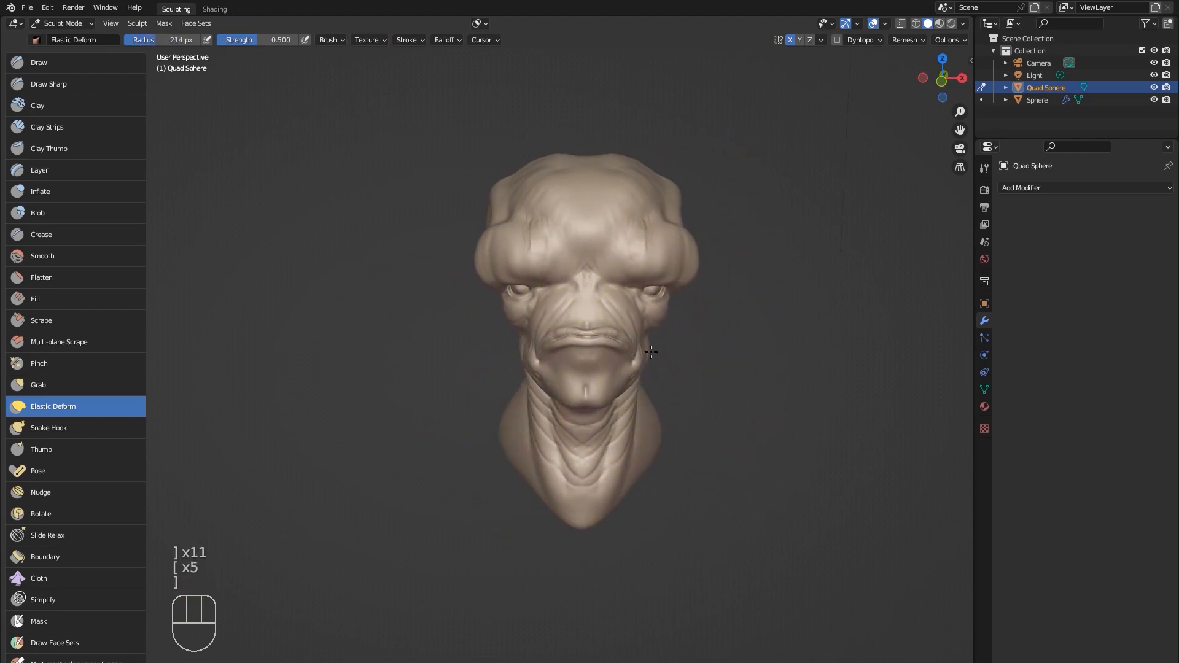
drag(625, 355, 634, 340)
Try to stretch the brow bulges outward with a 150 px Elastic Deform brush and undo the deformation.
key(bracketleft)
key(bracketleft)
key(bracketleft)
key(bracketleft)
key(bracketleft)
key(bracketleft)
key(bracketleft)
key(bracketleft)
key(bracketleft)
key(bracketleft)
key(bracketright)
key(bracketright)
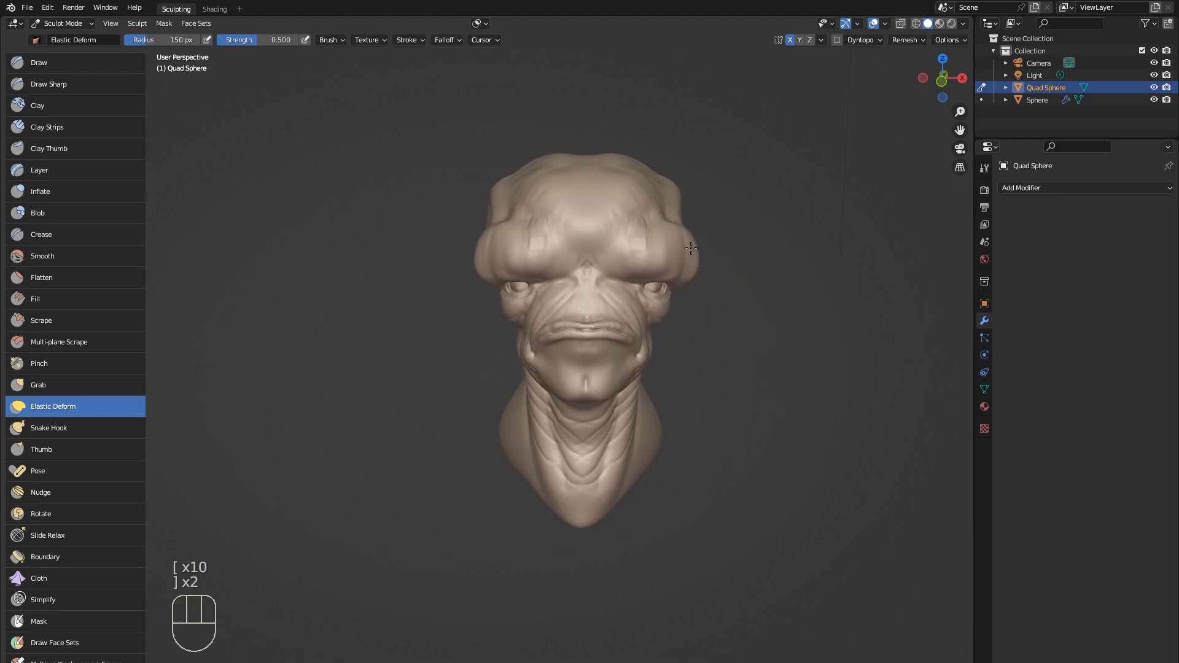
mouse_move(706, 197)
mouse_down()
mouse_move(566, 373)
mouse_move(663, 202)
mouse_move(749, 249)
mouse_up()
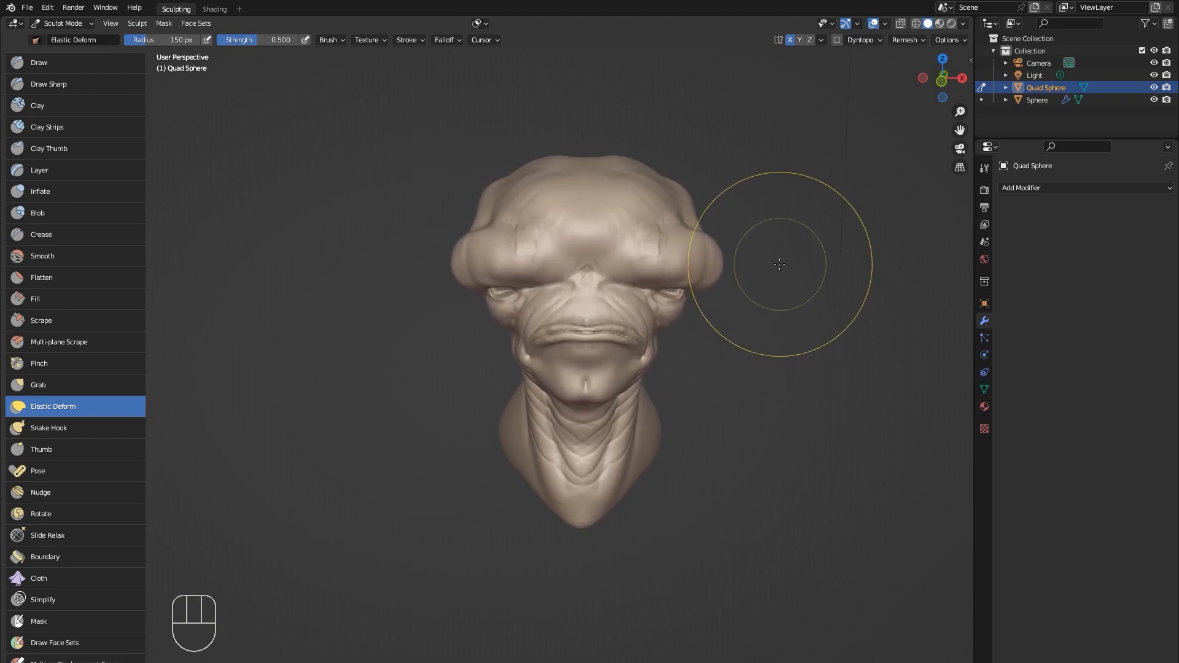
key(ctrl+z)
mouse_move(706, 242)
middle_down()
mouse_move(639, 341)
mouse_move(705, 330)
middle_up()
scroll(634, 344, up, 2)
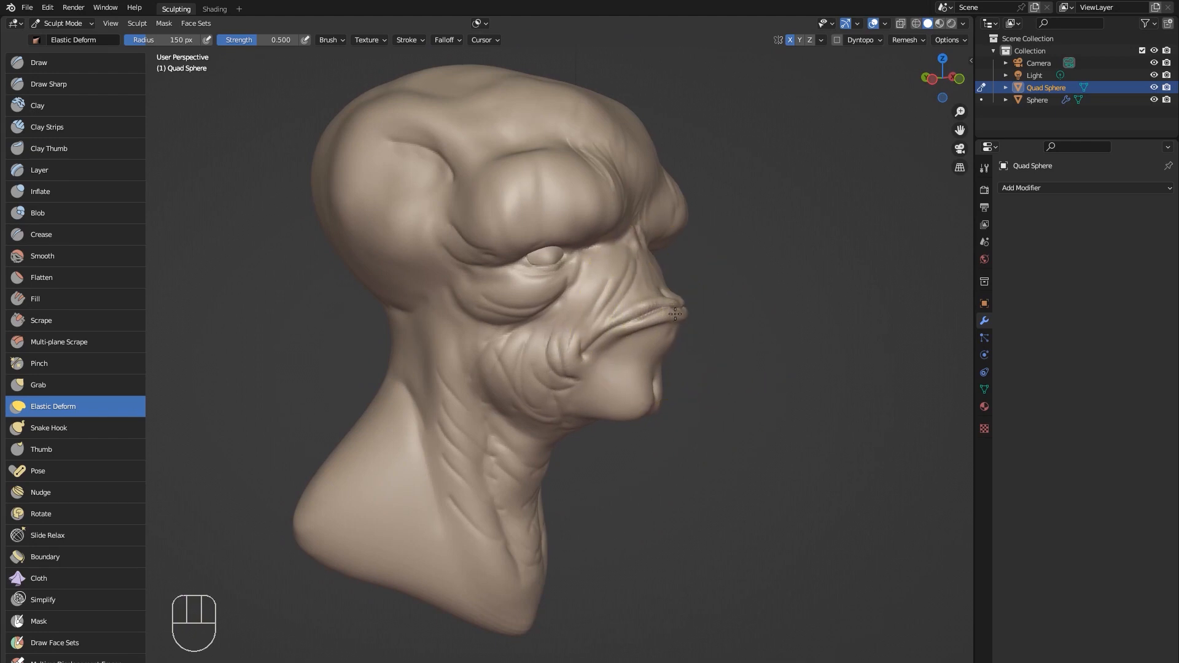
Pull several rounded bumps out of the upper back and shoulders with the Snake Hook brush at 40 px.
click(120, 428)
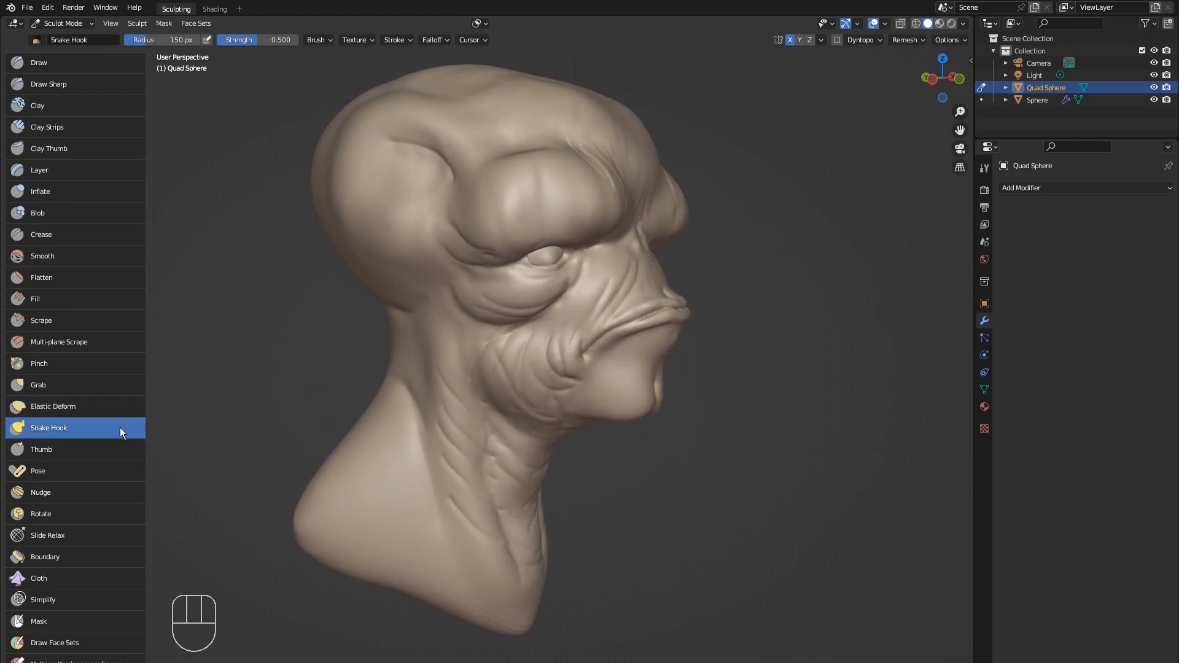
middle_drag(719, 441, 614, 436)
key(bracketleft)
key(bracketleft)
key(bracketleft)
key(bracketleft)
key(bracketleft)
key(bracketleft)
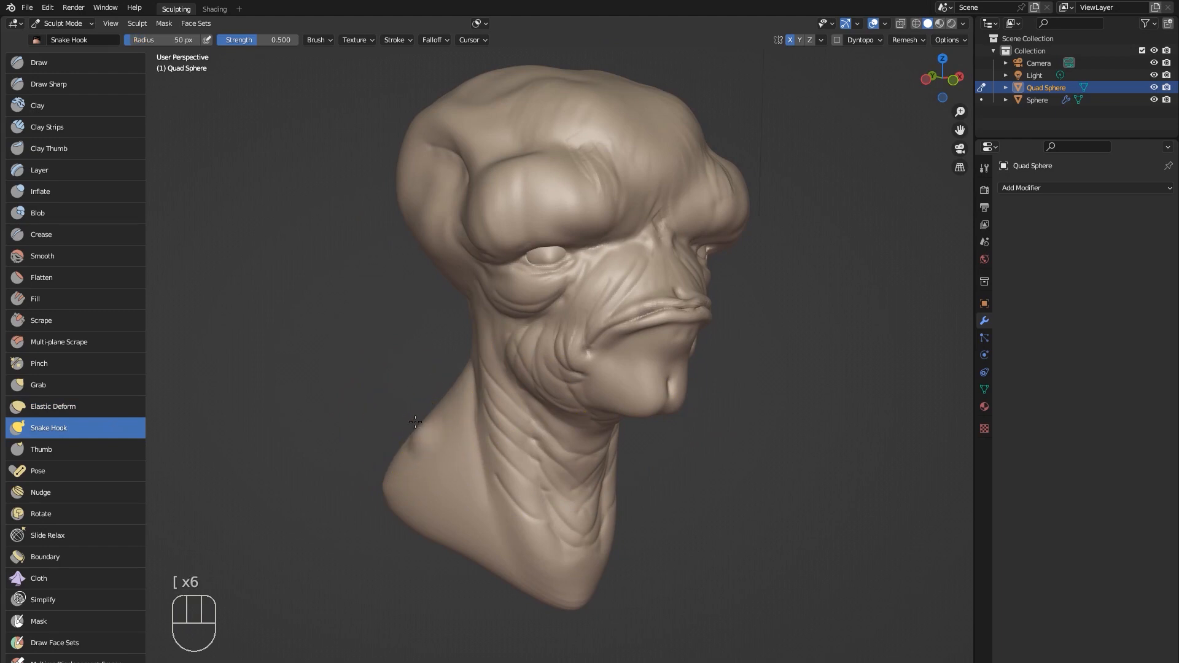
key(bracketleft)
key(bracketleft)
middle_drag(394, 461, 486, 423)
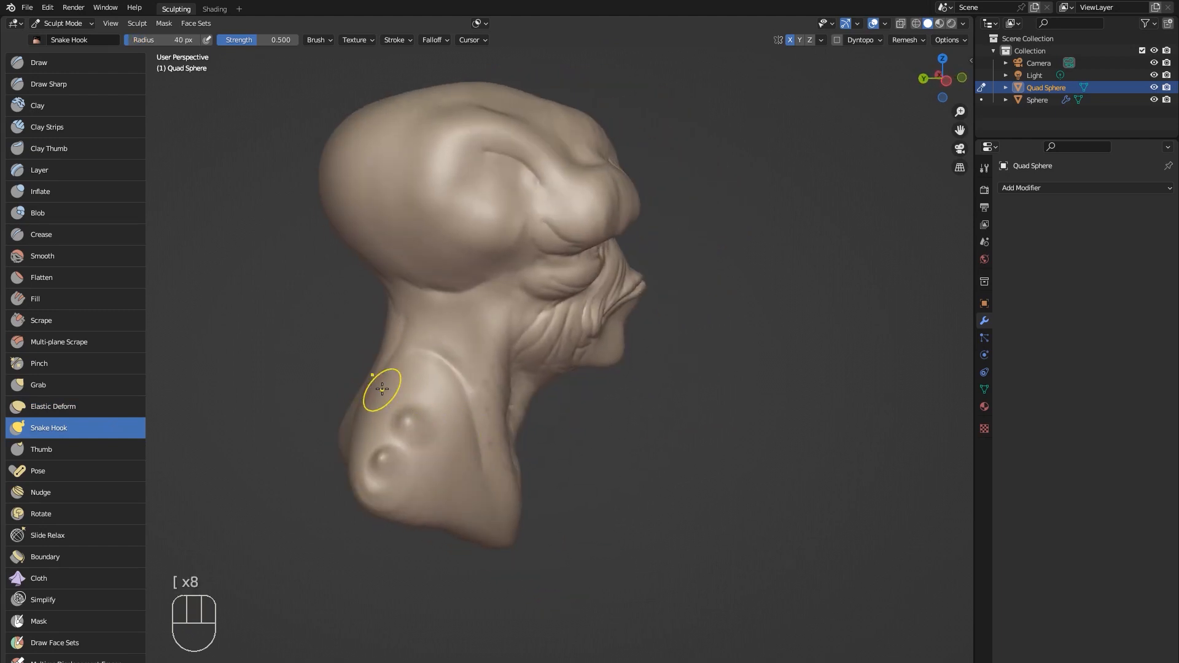
mouse_move(365, 375)
middle_down()
mouse_move(381, 426)
mouse_move(319, 479)
middle_up()
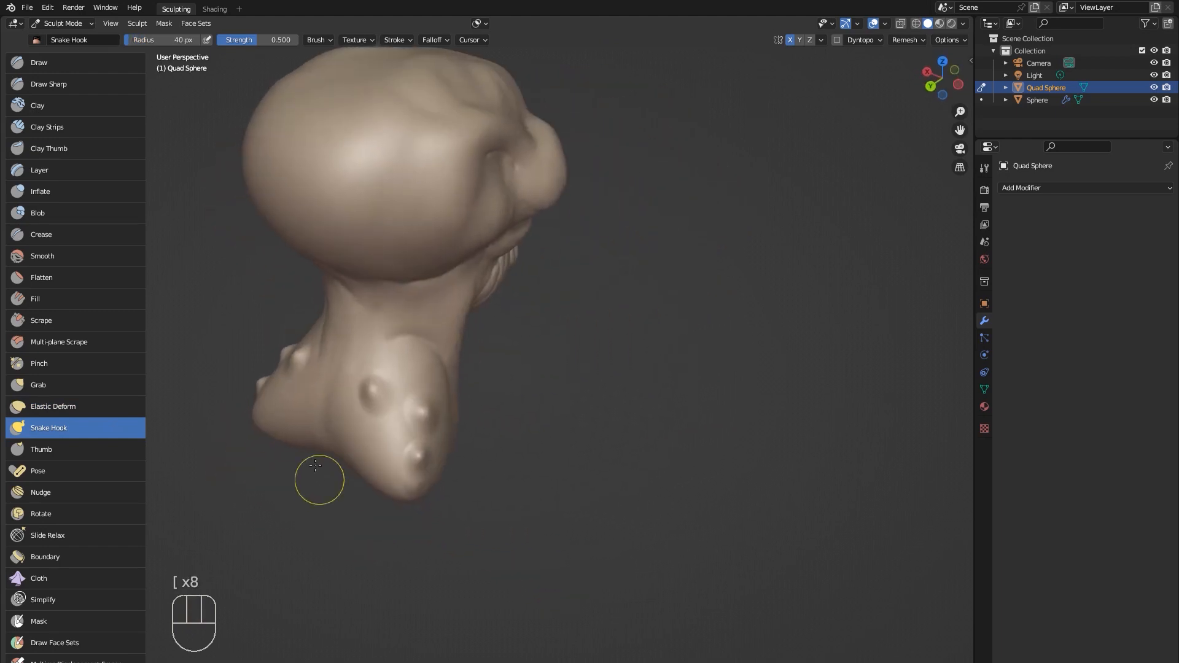
mouse_move(273, 397)
middle_down()
mouse_move(344, 387)
mouse_move(454, 343)
mouse_move(508, 369)
mouse_move(688, 335)
mouse_move(526, 368)
middle_up()
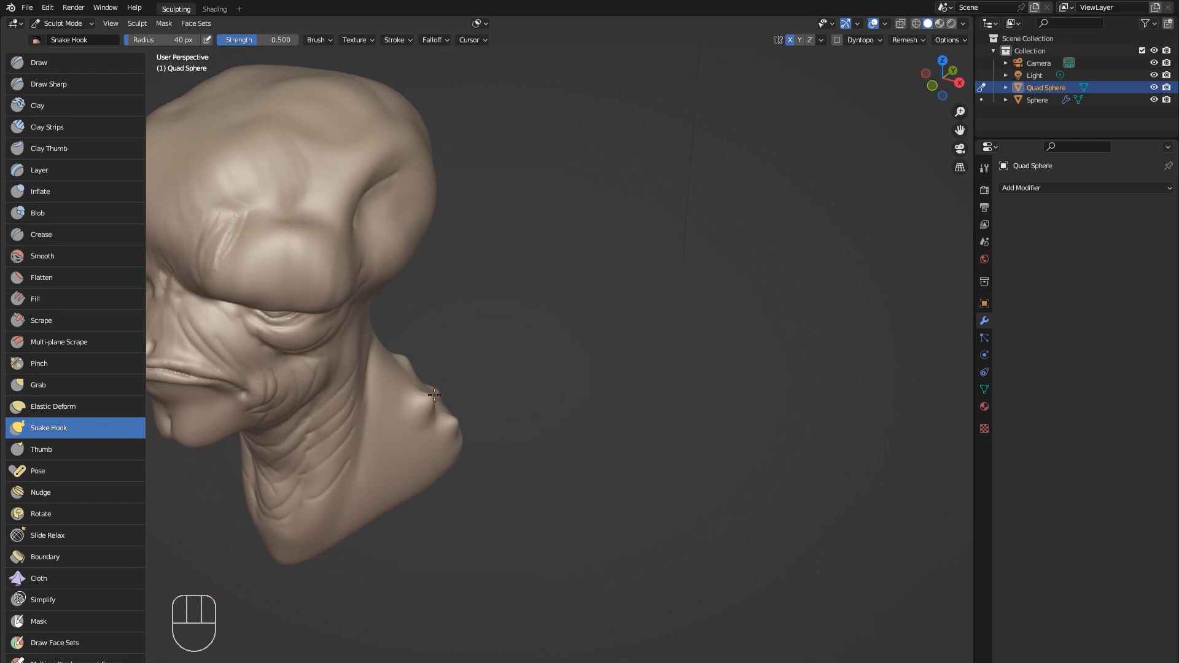
Draw the back bumps out into pointed spikes with the Snake Hook brush reduced to 14 px.
key(bracketright)
key(bracketright)
key(bracketleft)
key(bracketleft)
key(bracketleft)
key(bracketleft)
key(bracketleft)
key(bracketleft)
middle_drag(436, 395, 428, 377)
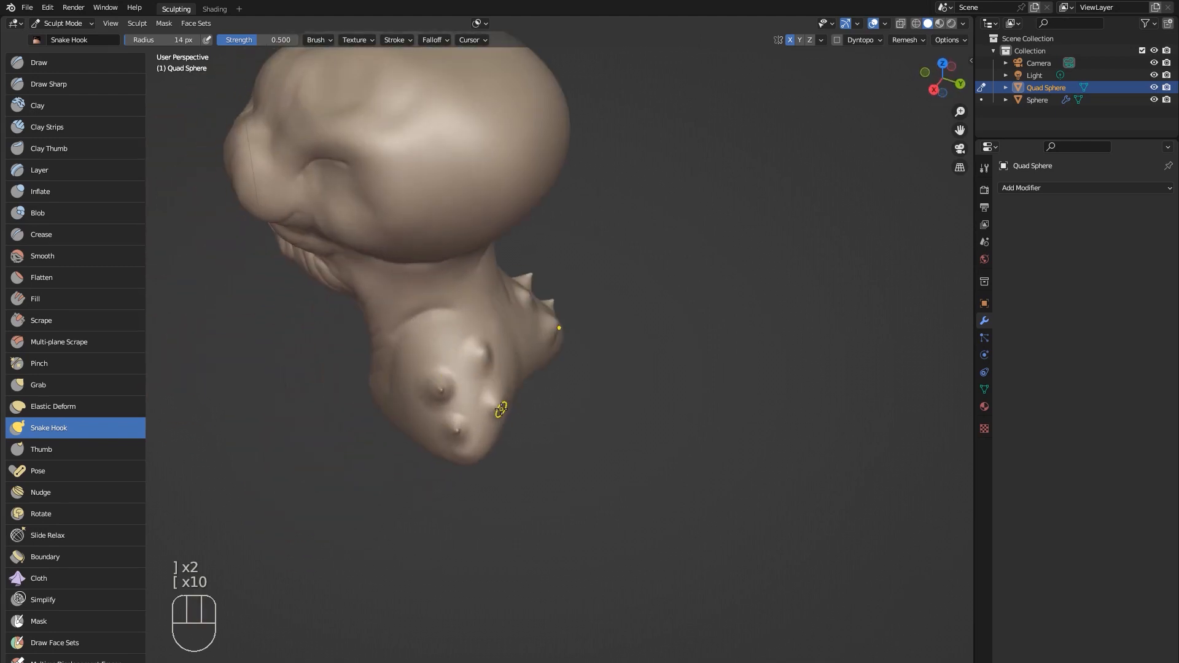
middle_drag(512, 406, 500, 395)
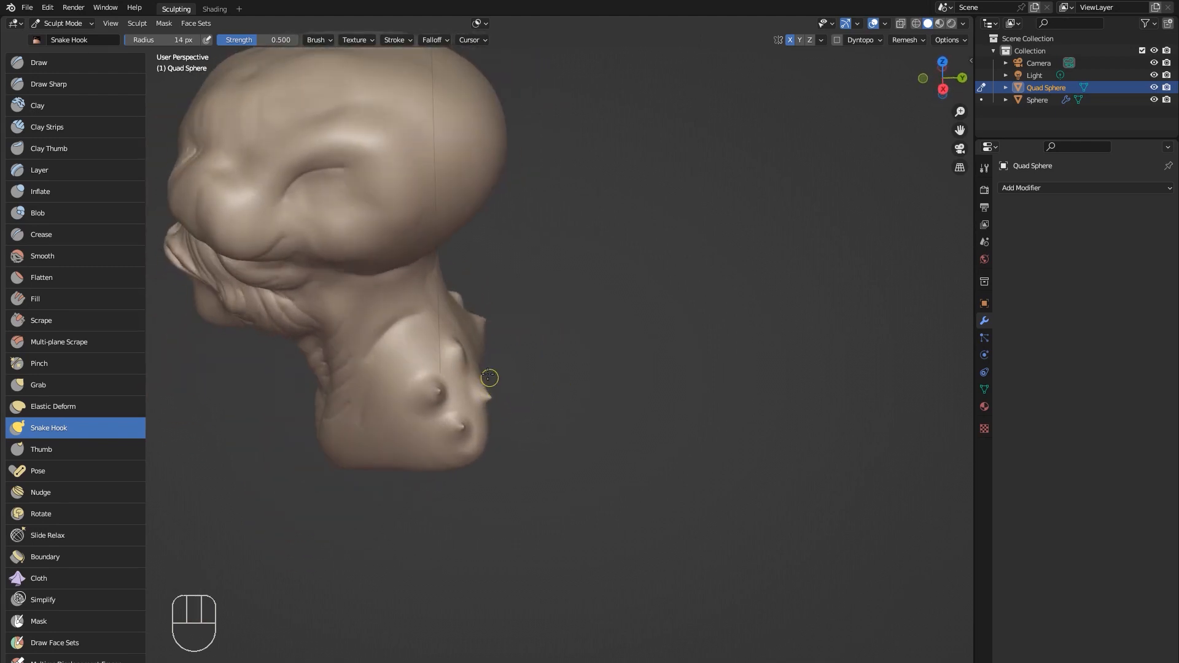
middle_drag(530, 320, 543, 381)
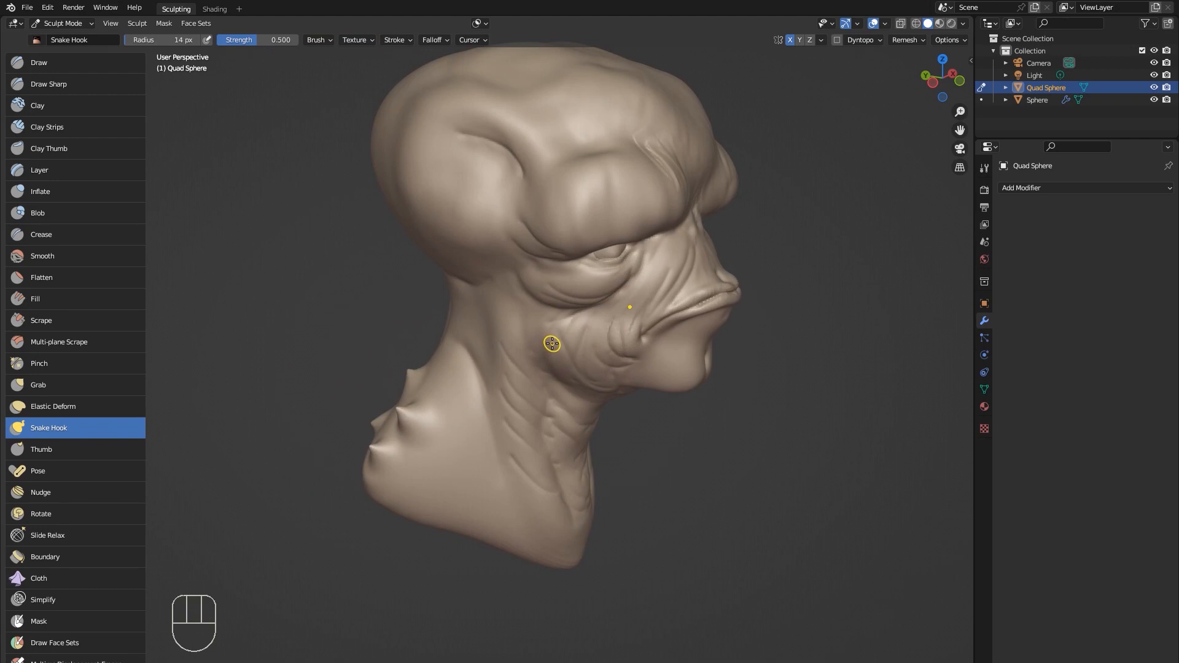
key(1)
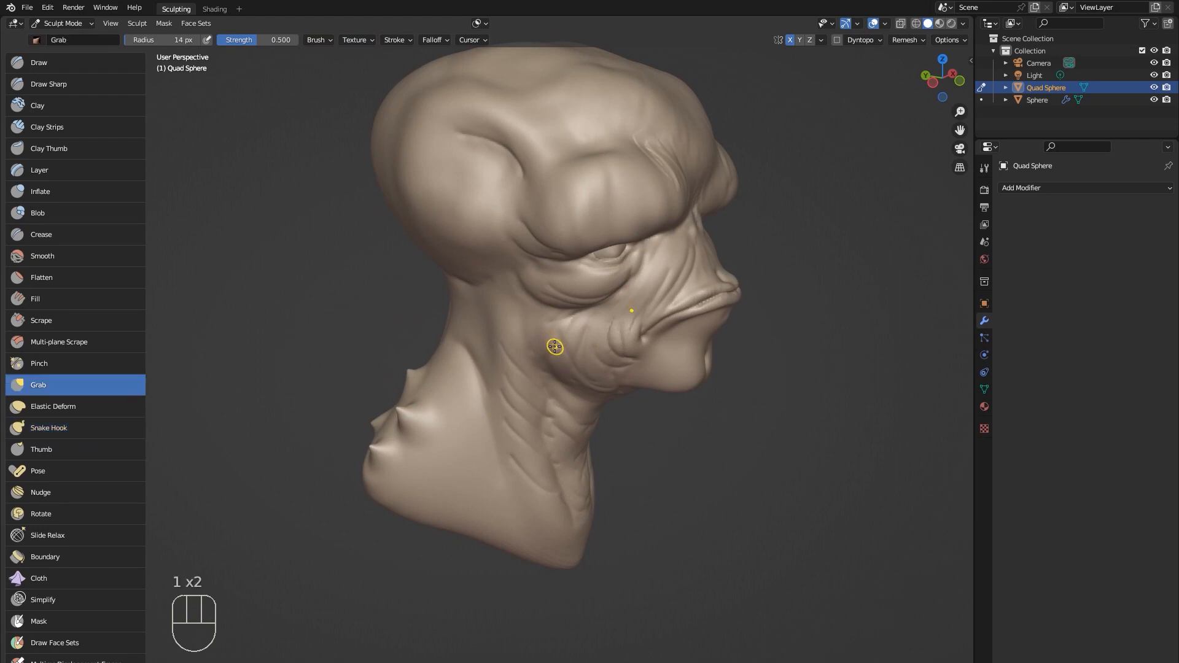
key(2)
key(3)
key(4)
key(5)
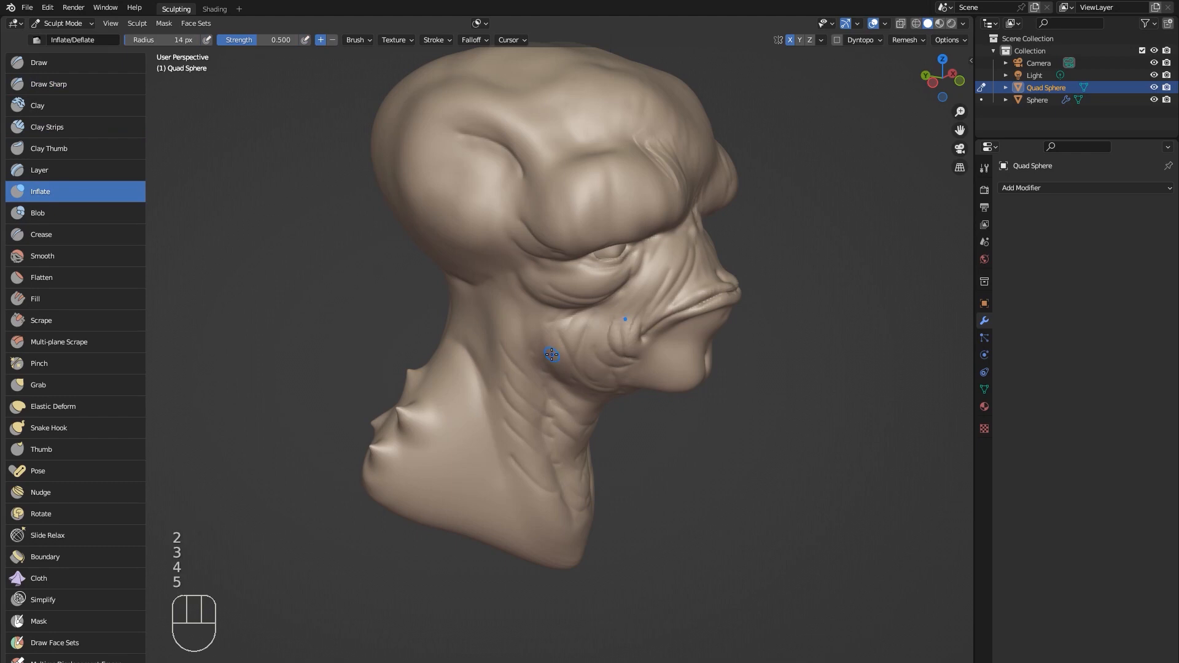
key(1)
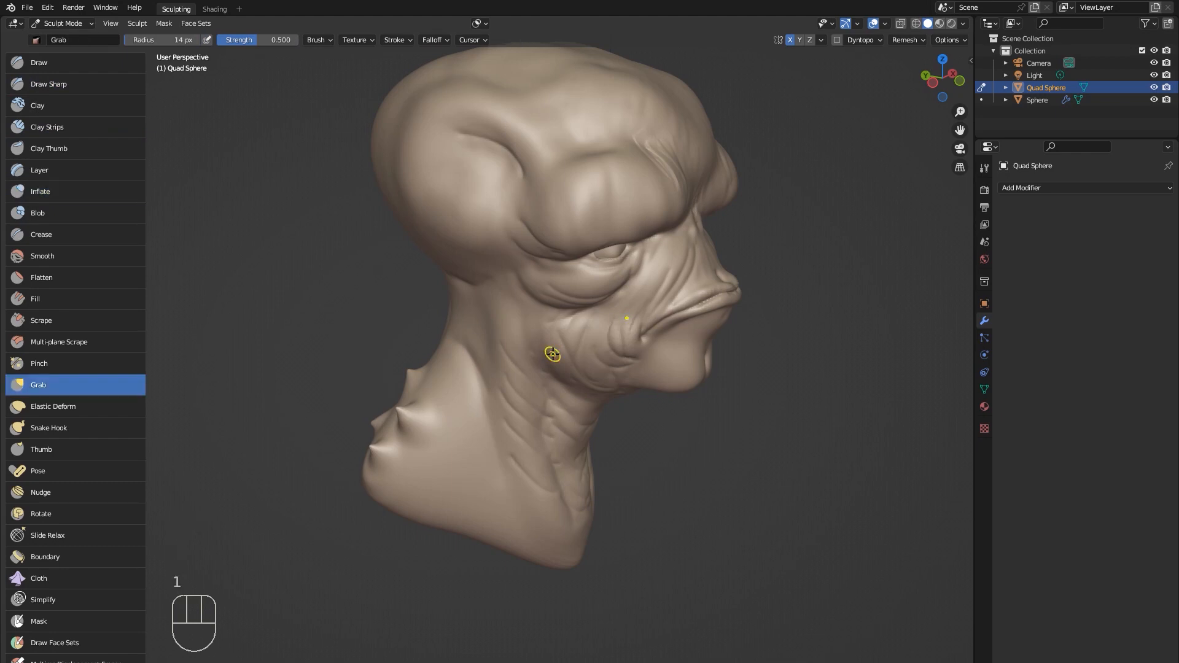
key(2)
key(1)
key(2)
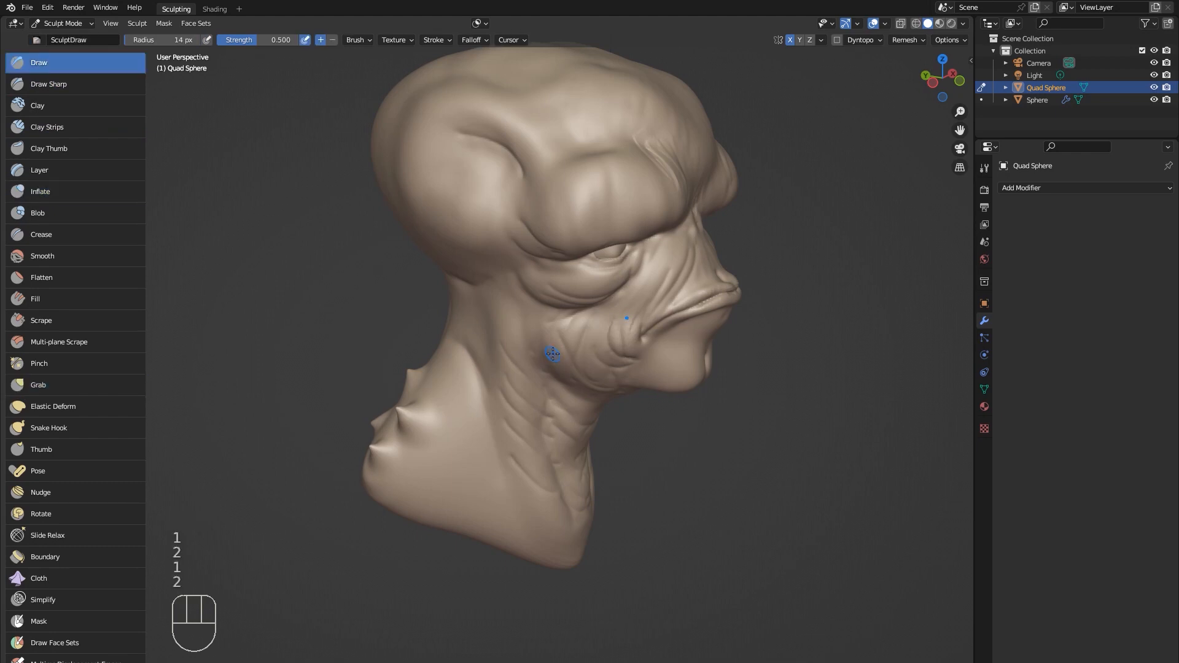
key(bracketleft)
key(bracketleft)
key(bracketleft)
key(bracketleft)
key(bracketright)
key(bracketright)
key(bracketright)
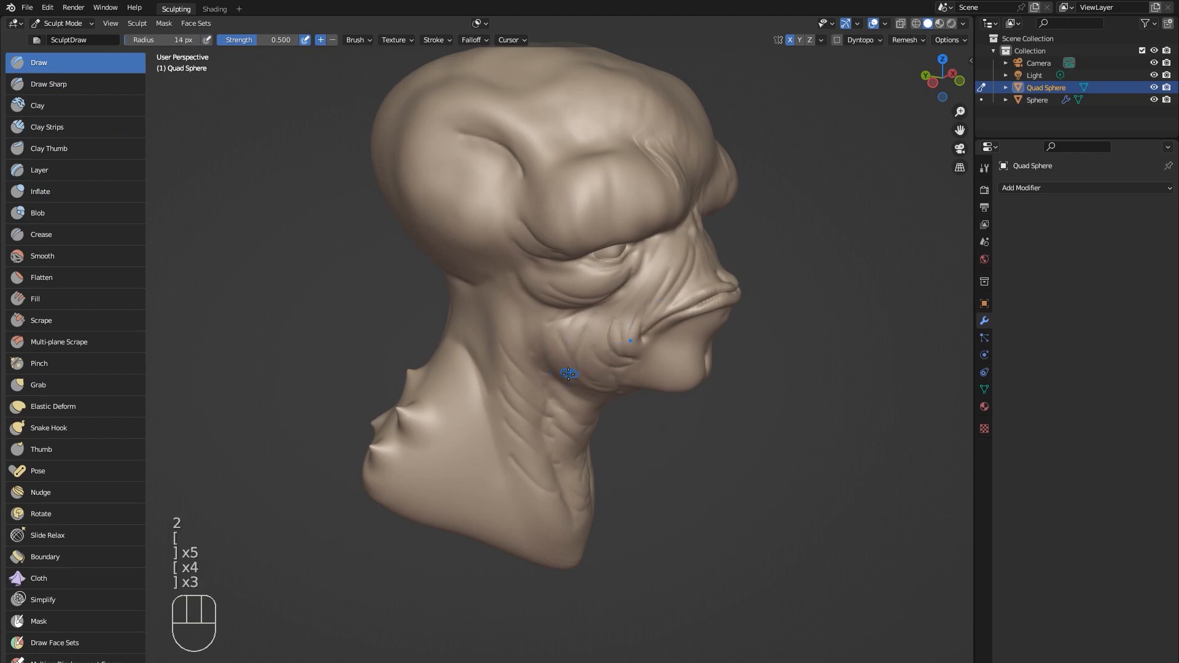
key(bracketleft)
key(bracketleft)
key(bracketright)
key(bracketright)
key(bracketright)
middle_drag(600, 363, 581, 327)
key(bracketright)
key(bracketright)
key(bracketright)
key(bracketright)
key(bracketright)
key(bracketright)
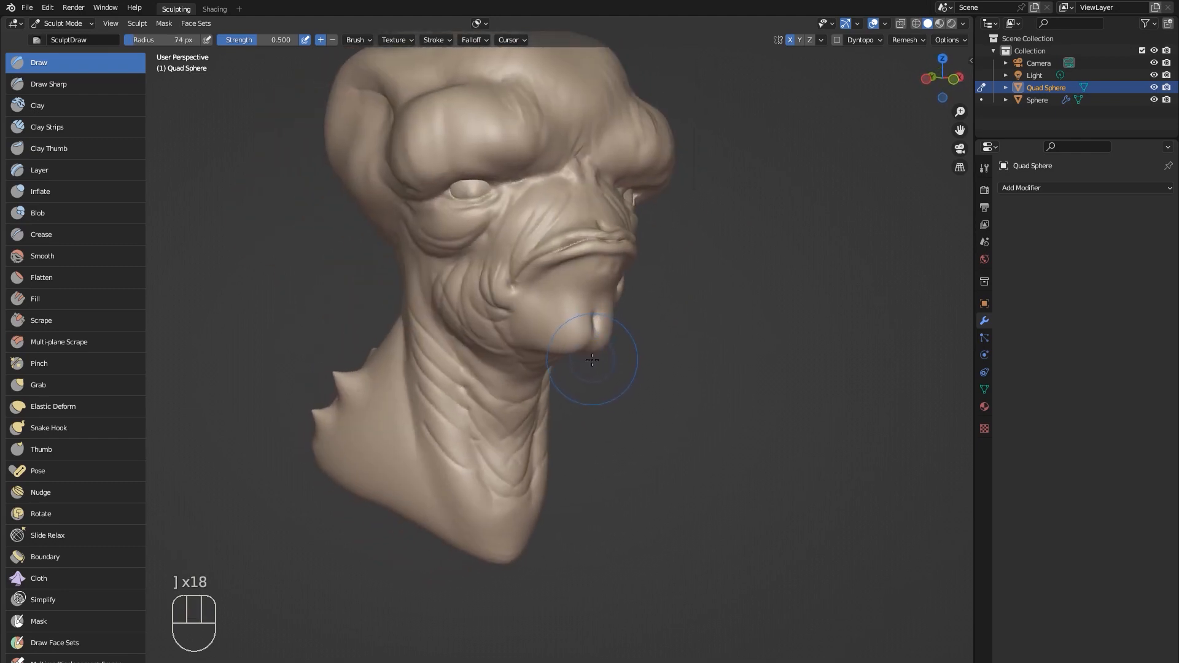
key(bracketright)
mouse_move(595, 364)
middle_down()
mouse_move(641, 383)
mouse_move(648, 439)
middle_up()
mouse_move(647, 438)
middle_down()
mouse_move(694, 474)
mouse_move(646, 440)
middle_up()
key(bracketleft)
key(bracketleft)
key(bracketleft)
key(bracketleft)
key(bracketleft)
key(bracketleft)
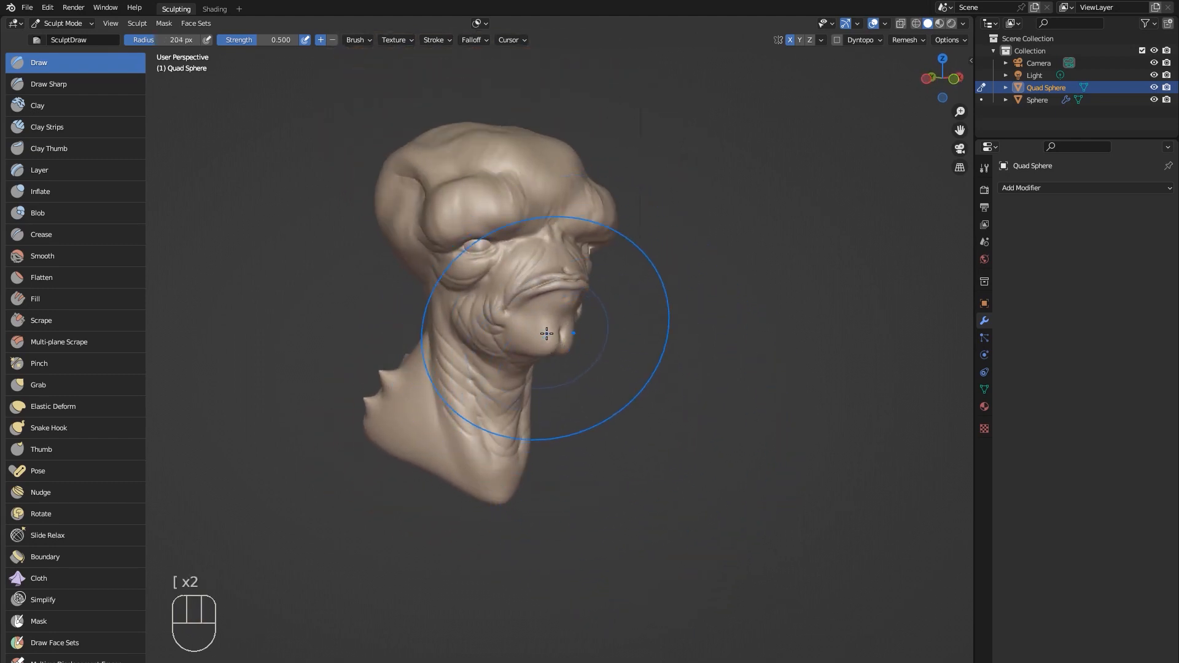
mouse_move(517, 342)
middle_down()
mouse_move(491, 344)
mouse_move(535, 346)
mouse_move(520, 347)
mouse_move(523, 268)
middle_up()
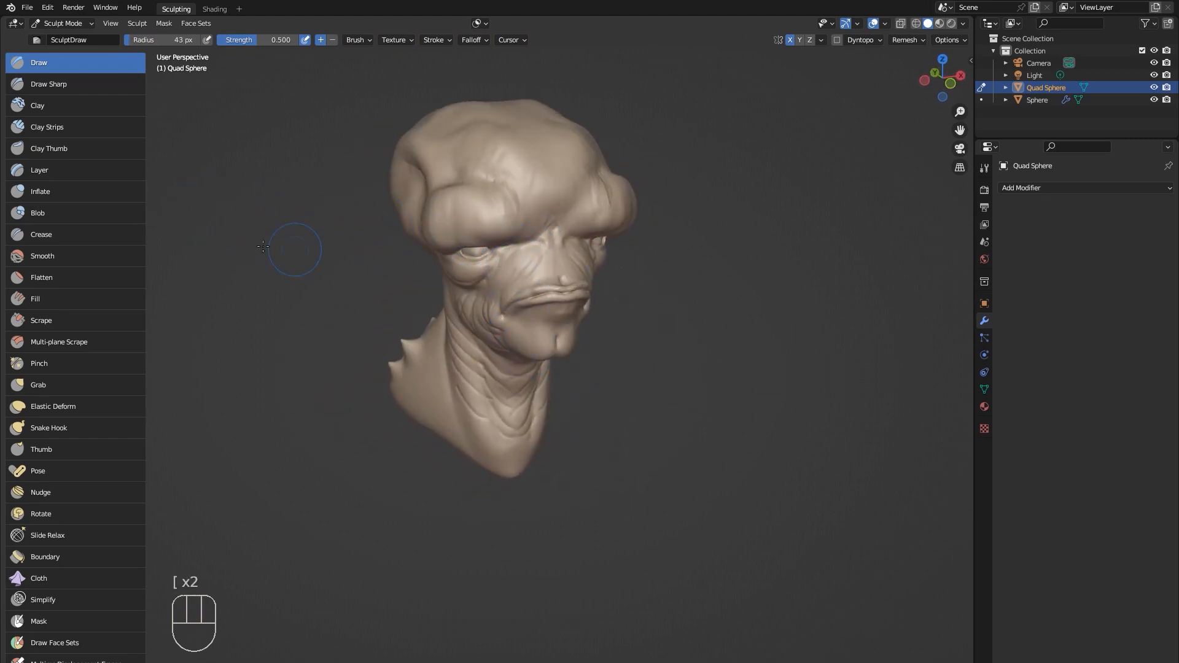
Reshape the muzzle with a 94 px Grab brush, pulling the mouth up into a steep arch.
key(1)
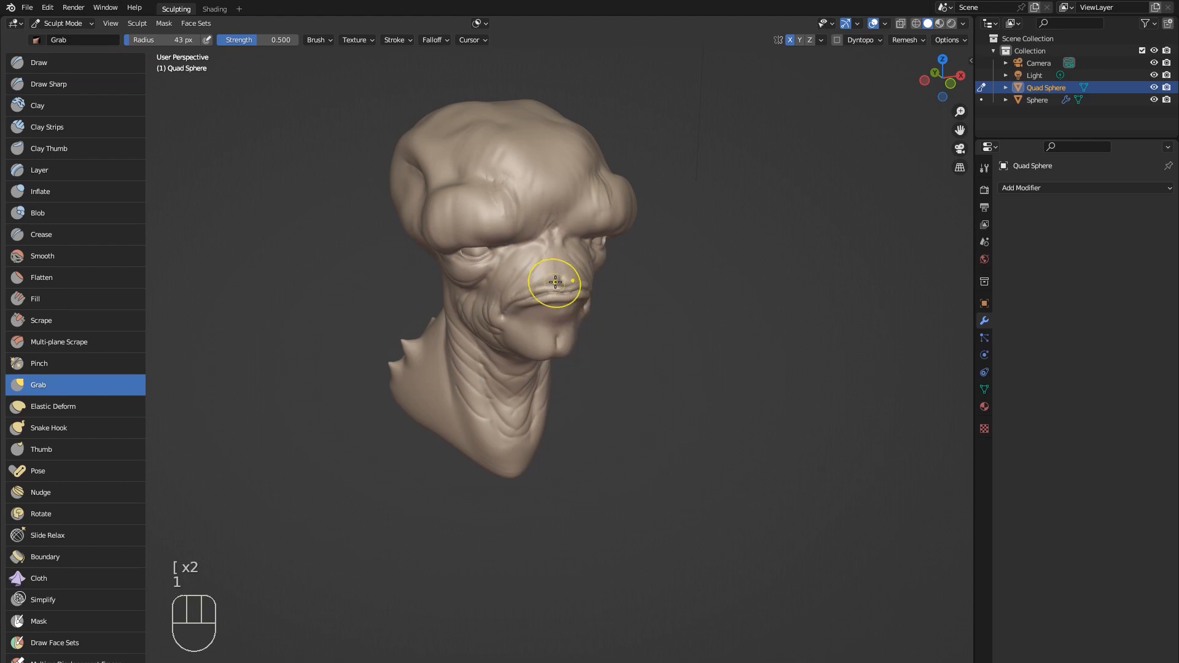
key(bracketright)
middle_drag(555, 281, 521, 256)
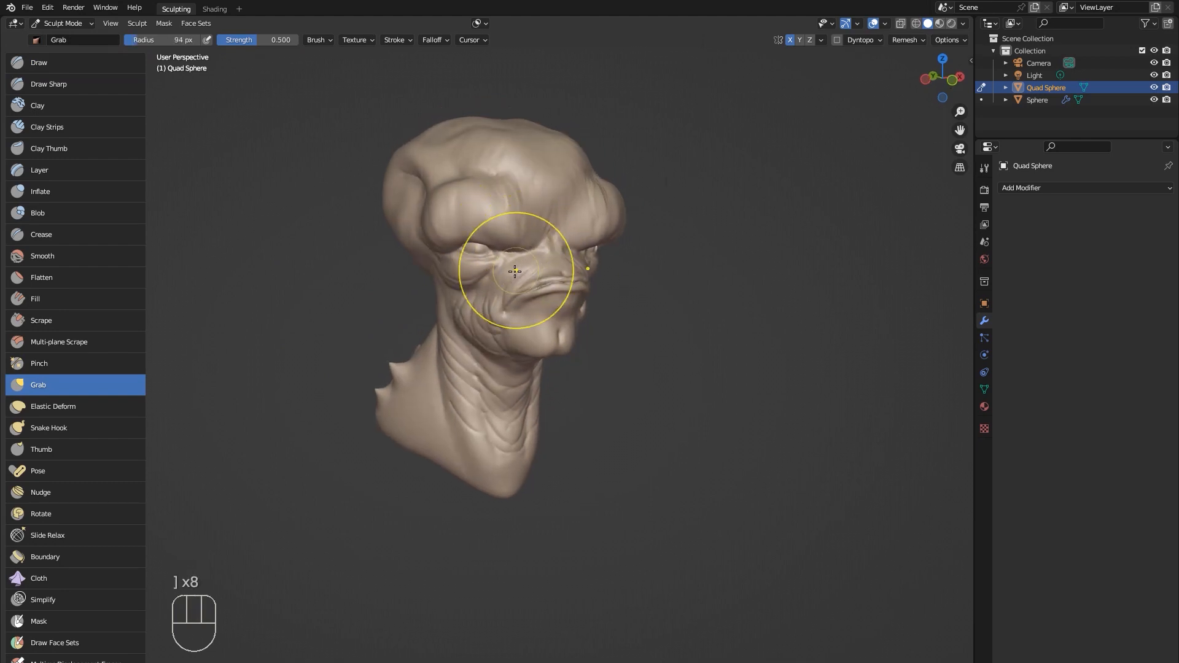
mouse_move(515, 271)
middle_down()
mouse_move(573, 291)
mouse_move(488, 282)
mouse_move(539, 286)
middle_up()
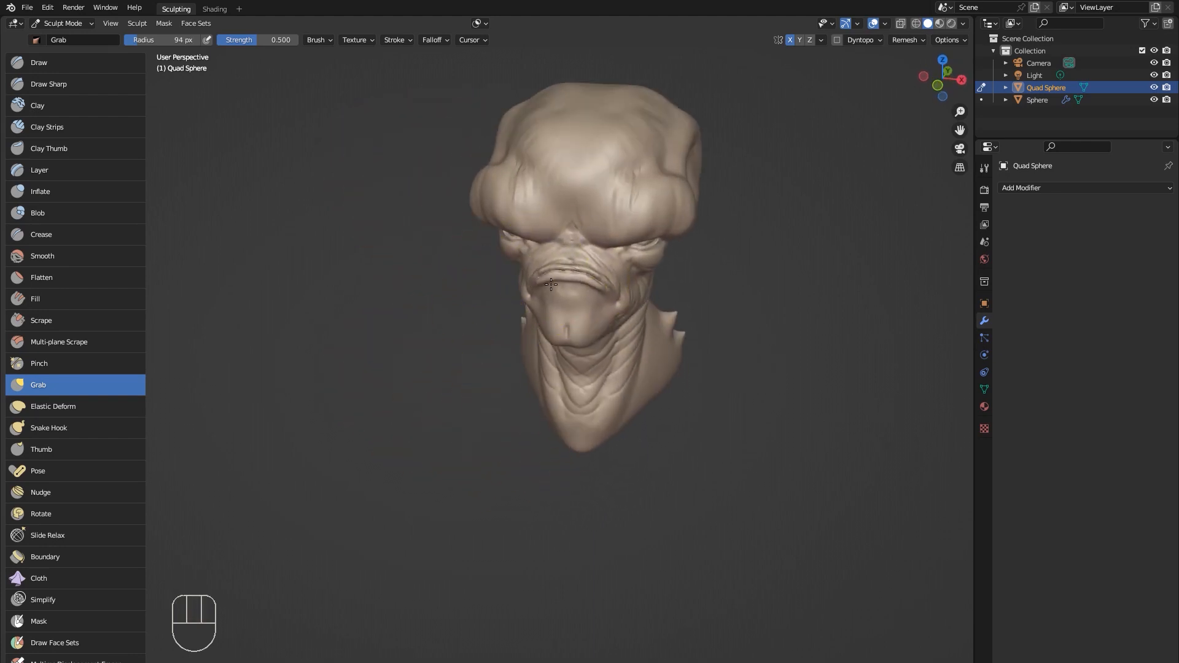
mouse_move(546, 288)
middle_down()
mouse_move(578, 277)
mouse_move(563, 266)
mouse_move(527, 284)
mouse_move(602, 268)
middle_up()
Carve sharp creases around the eyelids and brow bulges with a 14 px Draw Sharp brush.
click(52, 86)
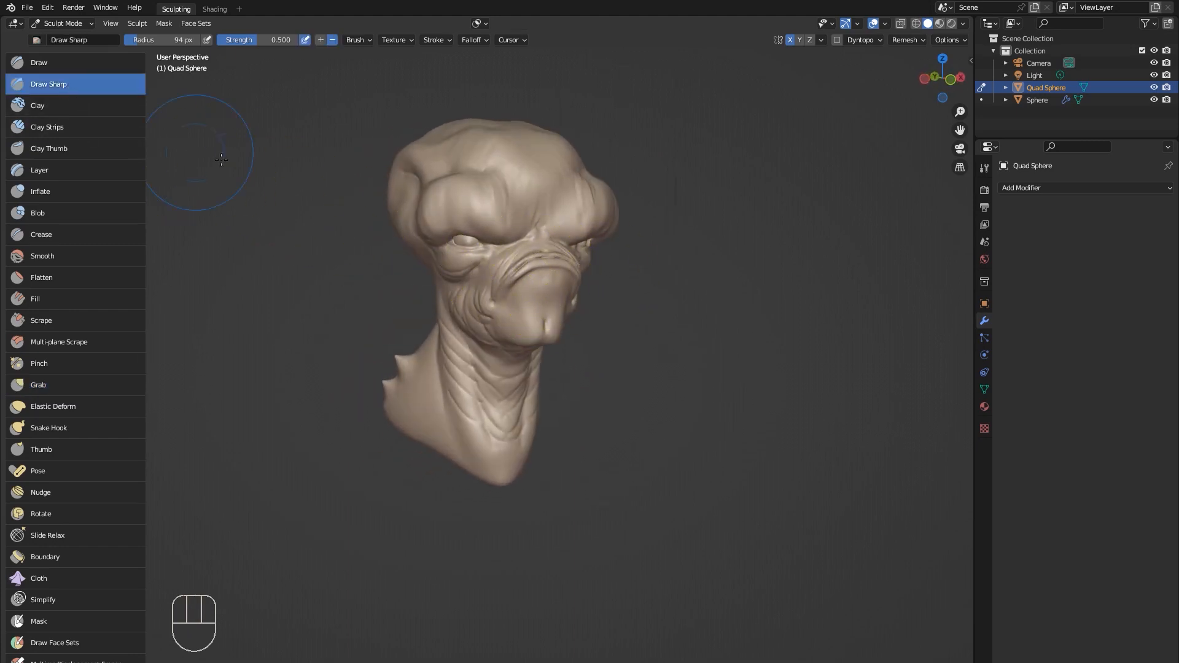
key(bracketleft)
key(bracketleft)
key(bracketleft)
key(bracketleft)
key(bracketleft)
key(bracketleft)
key(bracketleft)
key(bracketleft)
key(bracketleft)
key(bracketleft)
key(bracketleft)
drag(455, 229, 485, 243)
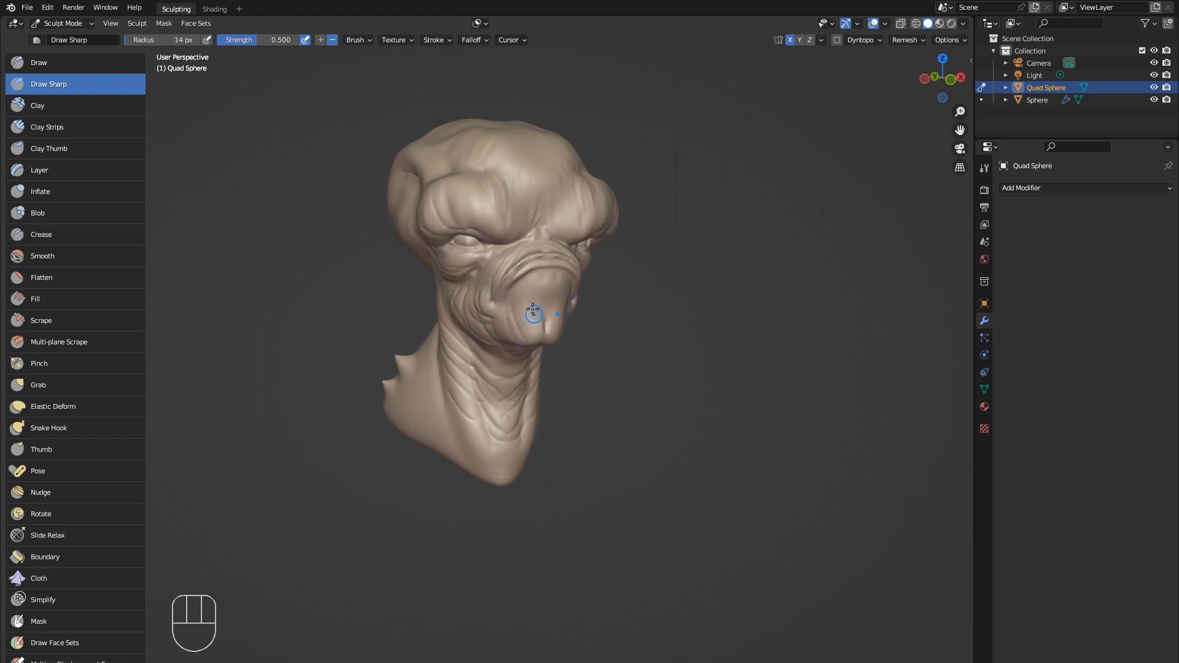
Carve fine wrinkles into the lips, chin and cheeks with the 14 px Draw Sharp brush.
drag(546, 294, 548, 283)
middle_drag(531, 338, 536, 293)
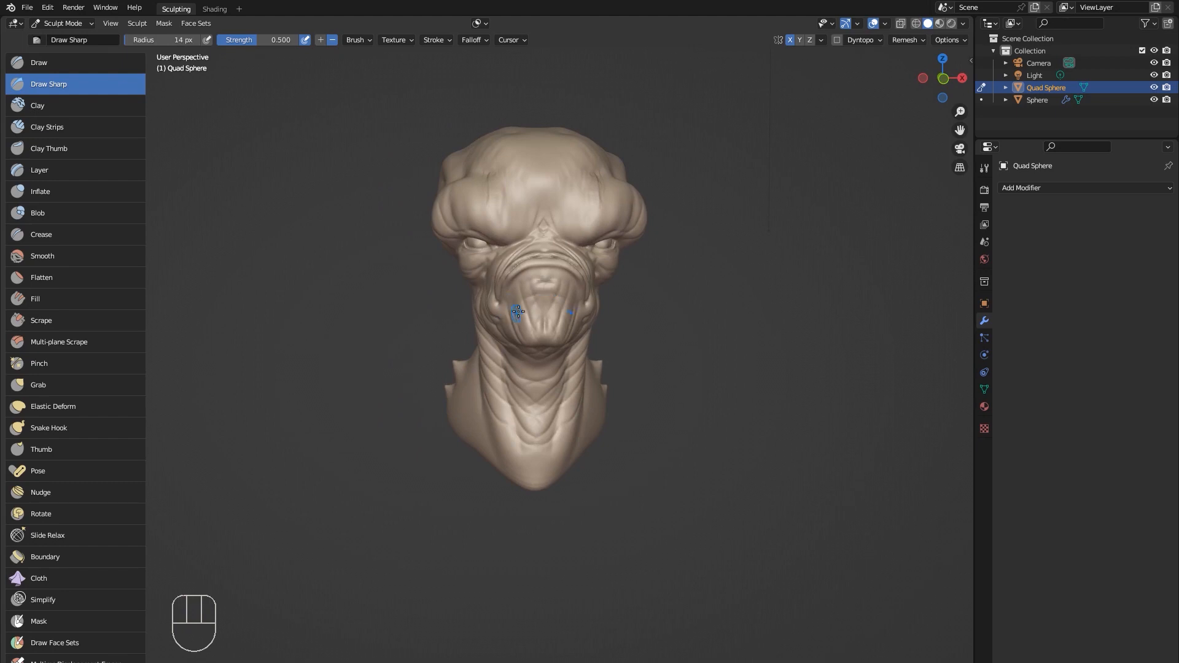
drag(539, 280, 543, 277)
mouse_move(552, 277)
middle_down()
mouse_move(635, 282)
mouse_move(528, 270)
mouse_move(613, 205)
mouse_move(660, 242)
middle_up()
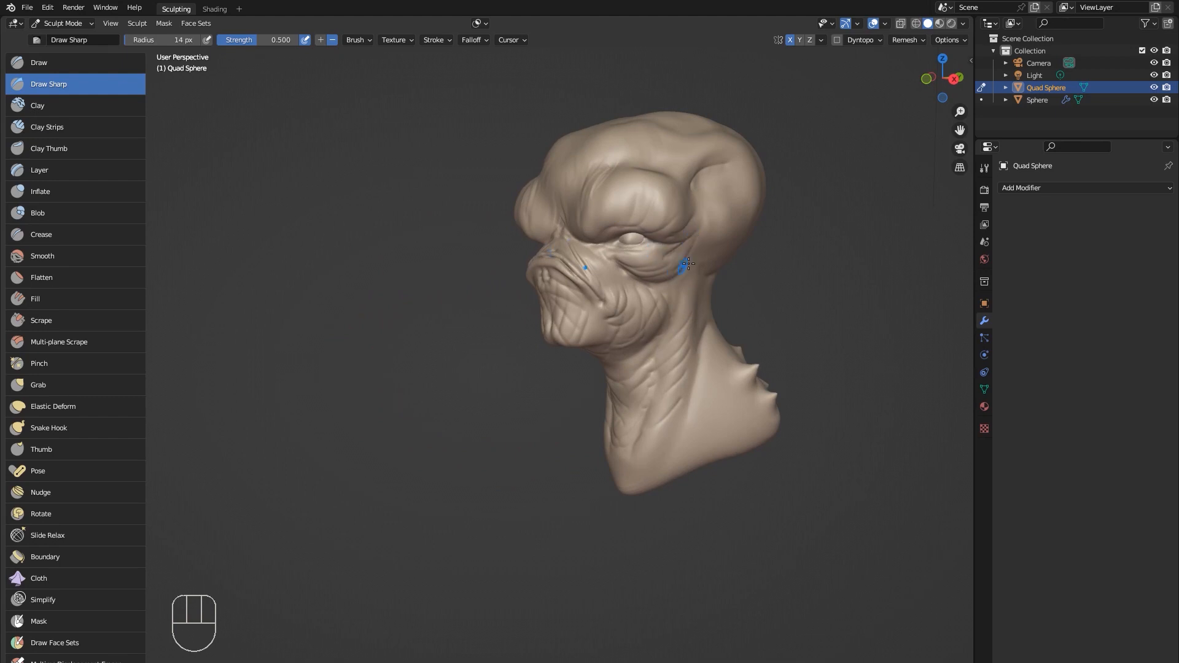
Widen the shoulders by pulling them outward with the Grab brush enlarged to 137 px.
middle_drag(682, 323, 788, 366)
key(bracketright)
key(bracketright)
key(bracketright)
key(bracketright)
key(bracketright)
key(bracketleft)
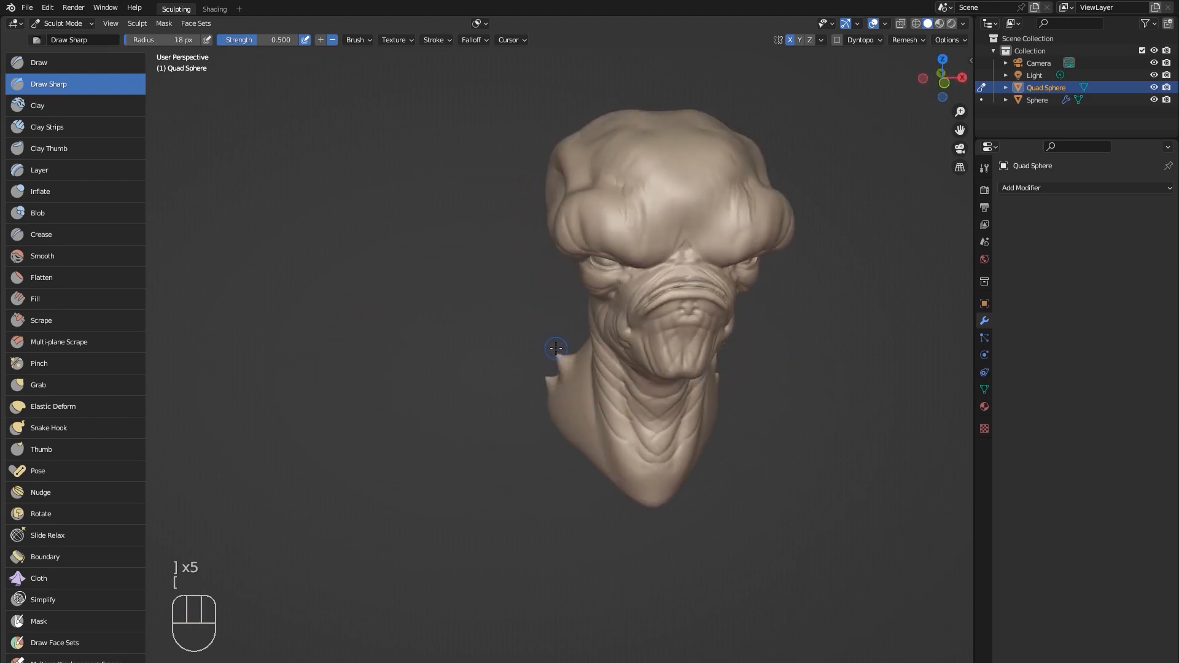
key(1)
key(bracketright)
key(bracketright)
key(bracketright)
key(bracketright)
mouse_move(574, 369)
middle_down()
mouse_move(598, 455)
mouse_move(590, 466)
middle_up()
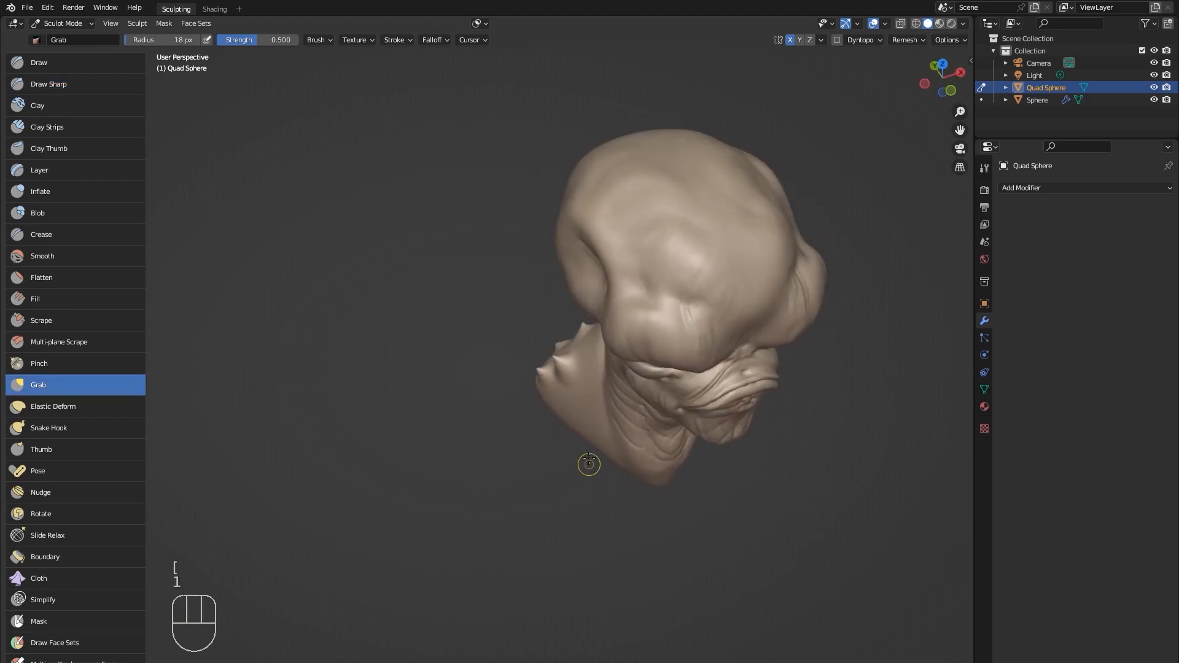
key(bracketright)
key(bracketright)
key(bracketright)
key(bracketright)
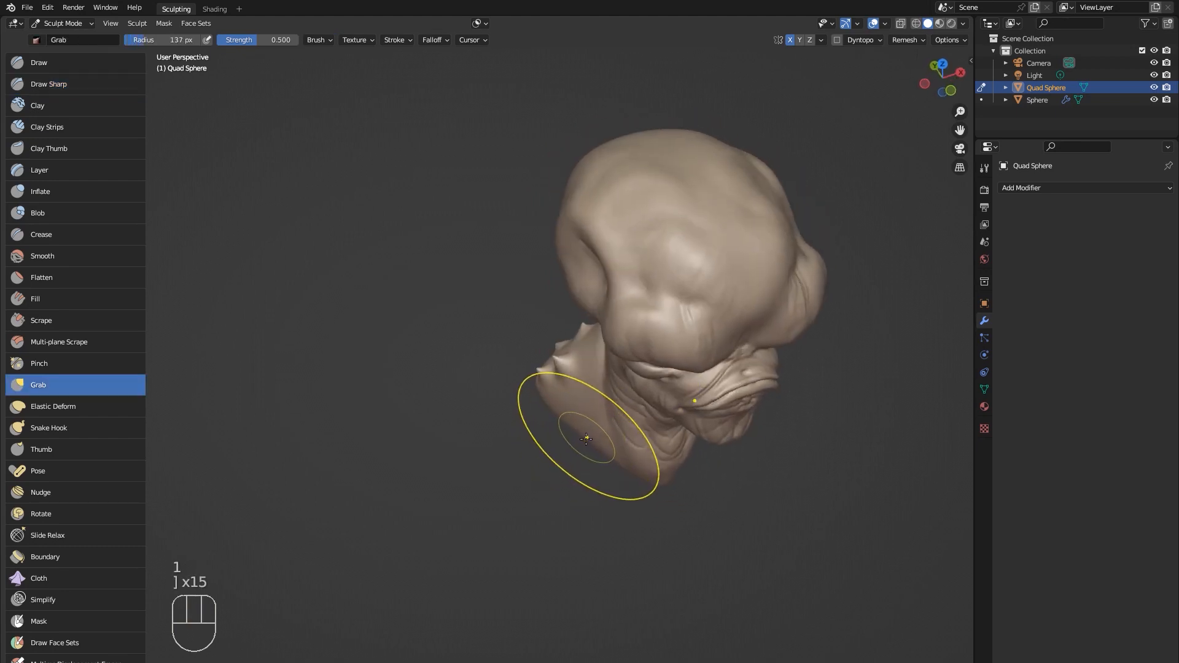
drag(584, 437, 557, 450)
drag(540, 403, 504, 403)
mouse_move(504, 403)
middle_down()
mouse_move(595, 381)
mouse_move(587, 429)
middle_up()
Fill out the lower chest and pull its pointed tip further down with the 137 px Grab brush.
drag(584, 460, 650, 476)
mouse_move(650, 476)
middle_down()
mouse_move(637, 408)
mouse_move(678, 425)
mouse_move(802, 413)
middle_up()
mouse_move(667, 402)
middle_down()
mouse_move(600, 452)
mouse_move(608, 546)
mouse_move(742, 483)
mouse_move(434, 421)
middle_up()
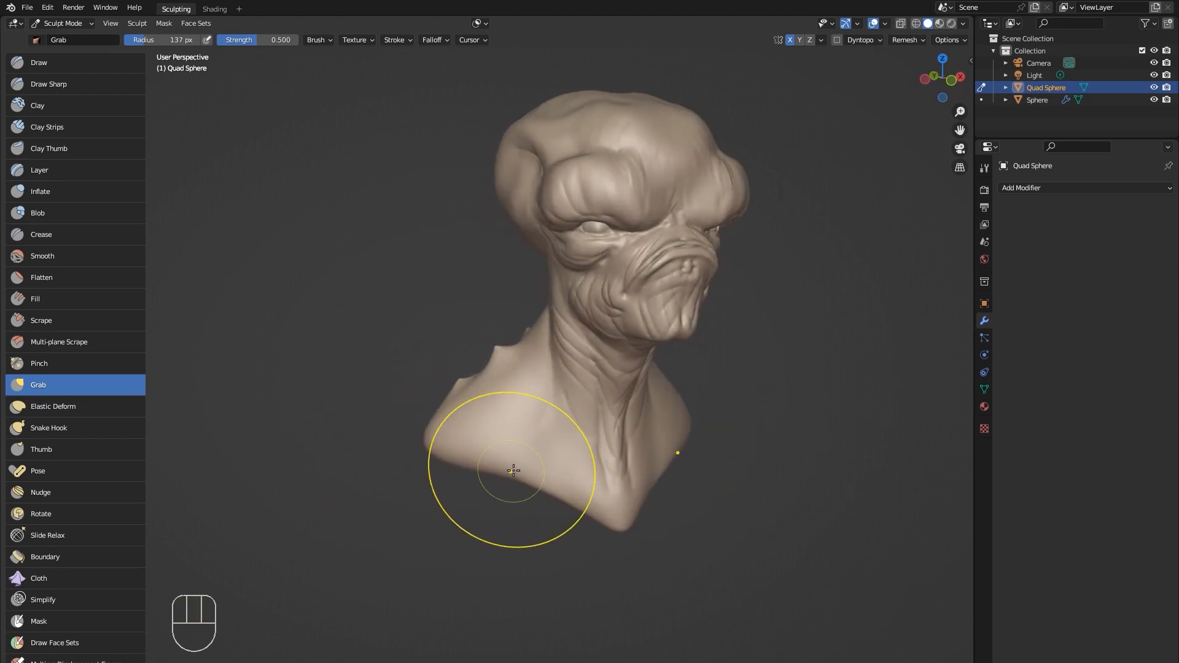
drag(617, 532, 633, 555)
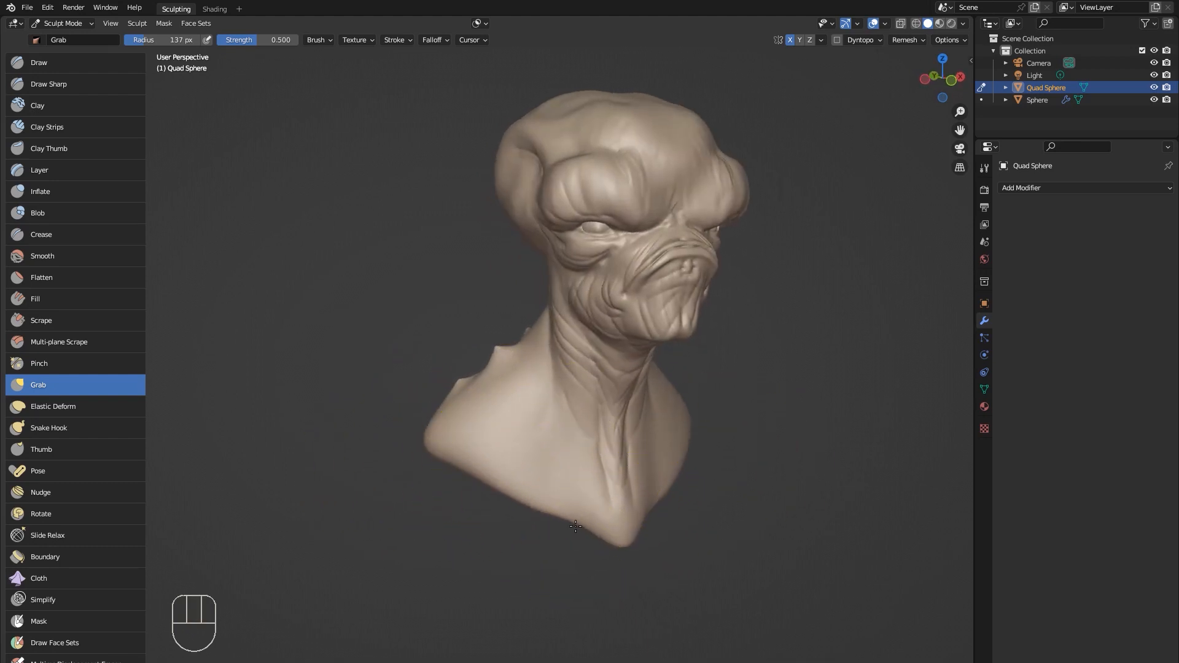
Adjust the neck cords at the base of the throat with the Grab brush reduced to 36 px.
key([)
key([)
key([)
key([)
middle_drag(574, 452, 512, 449)
key([)
key([)
key([)
key([)
key([)
key([)
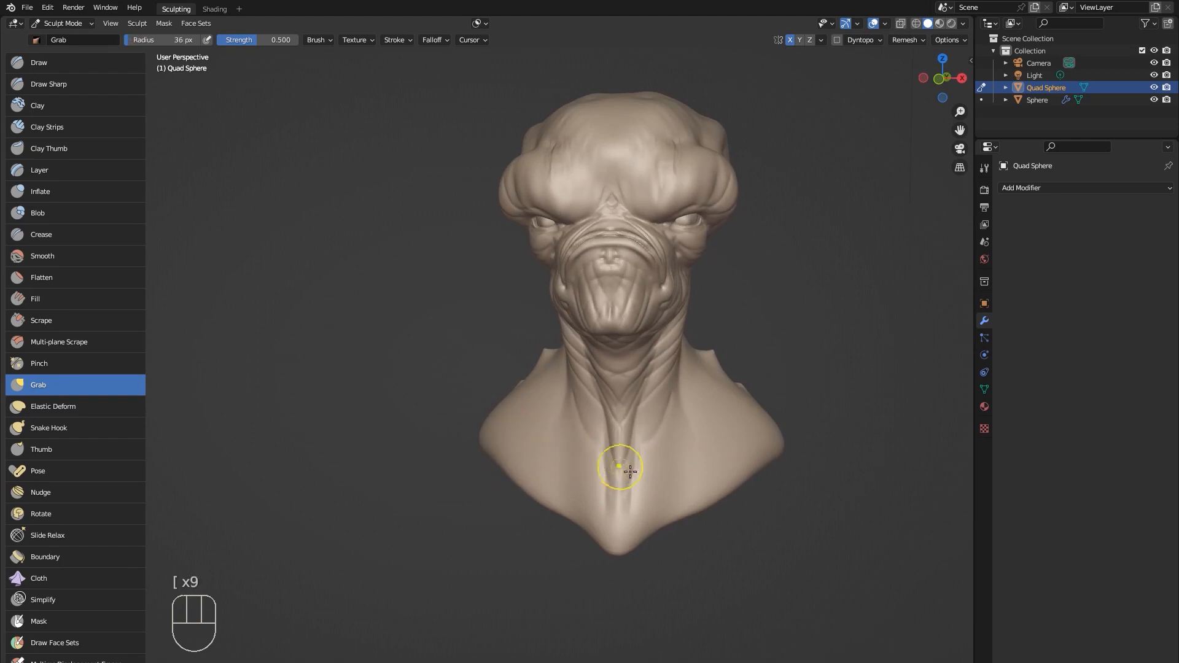
Build up raised collarbones from the base of the throat to the shoulders with a 21 px Draw brush.
click(54, 68)
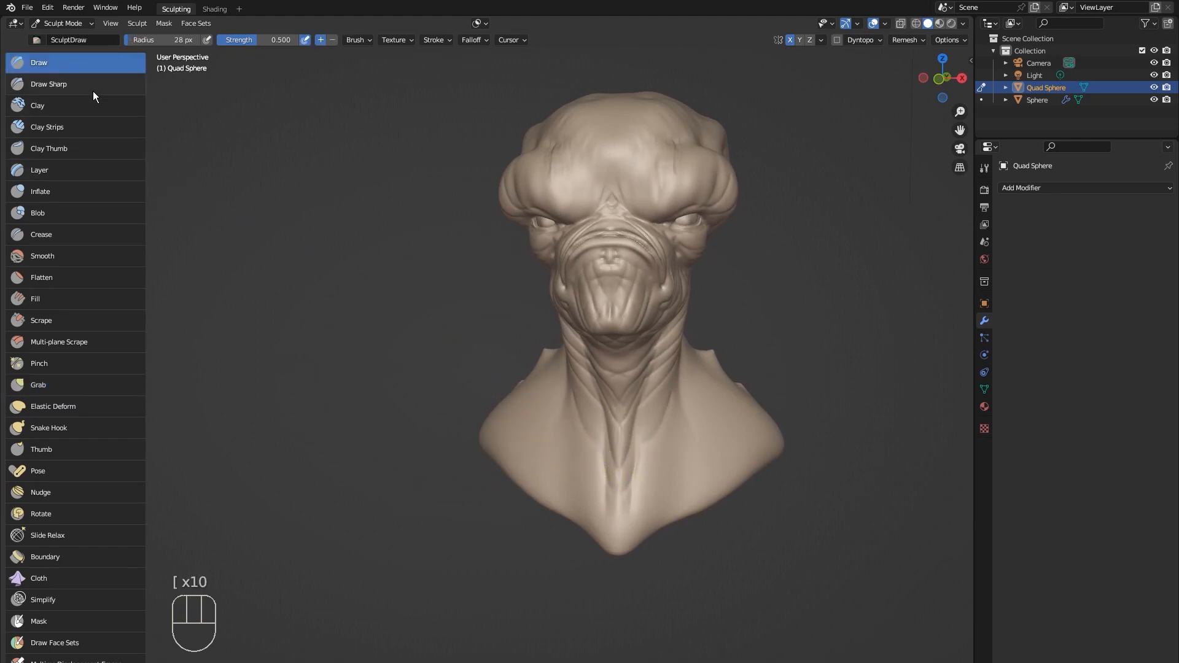
key(])
key([)
key([)
mouse_move(646, 481)
mouse_down()
mouse_move(760, 440)
mouse_move(658, 486)
mouse_up()
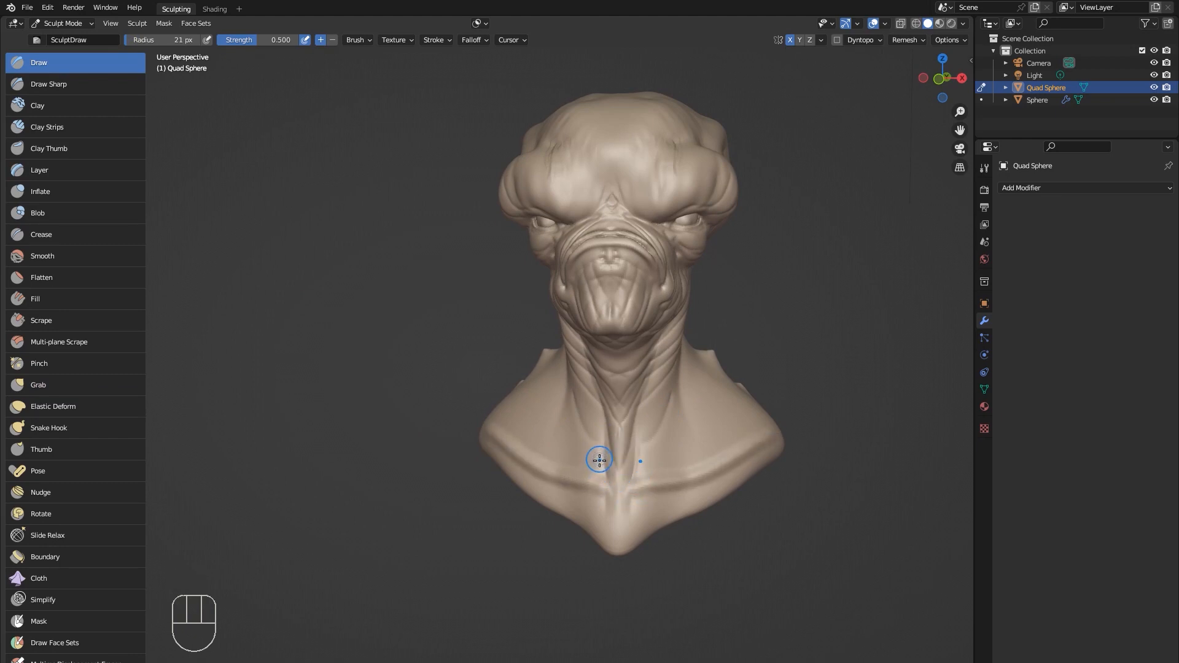
Carve the hollow between the collarbones and the grooves along them with the inverted 21 px Draw brush.
key(ctrl)
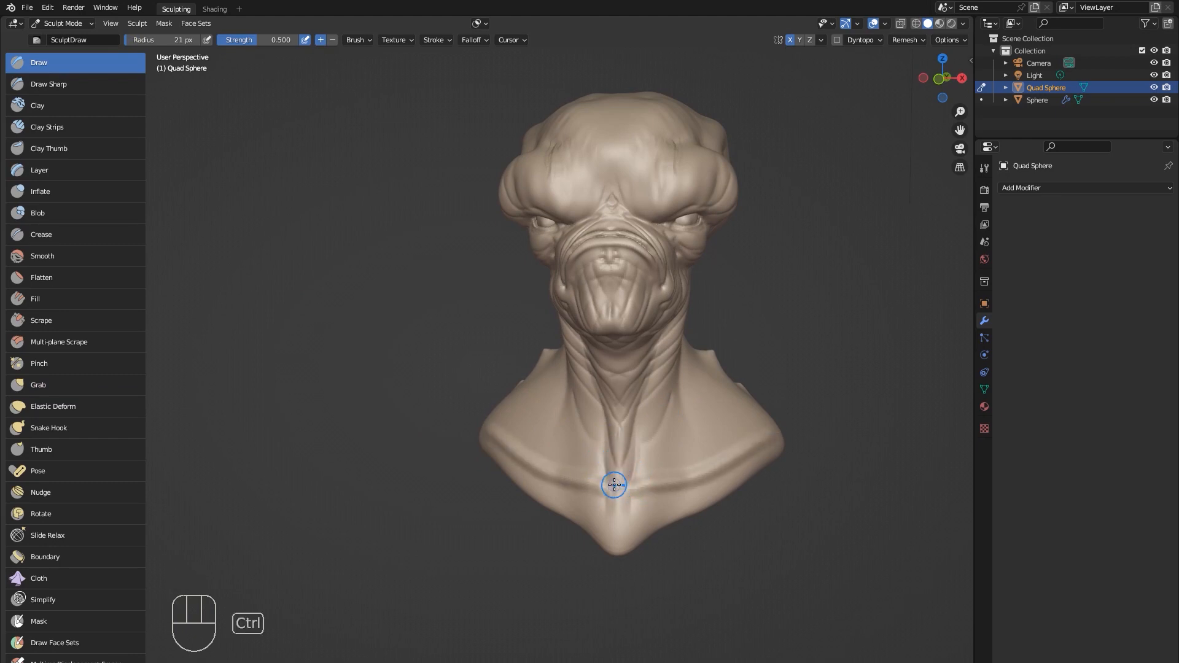
middle_drag(655, 448, 615, 481)
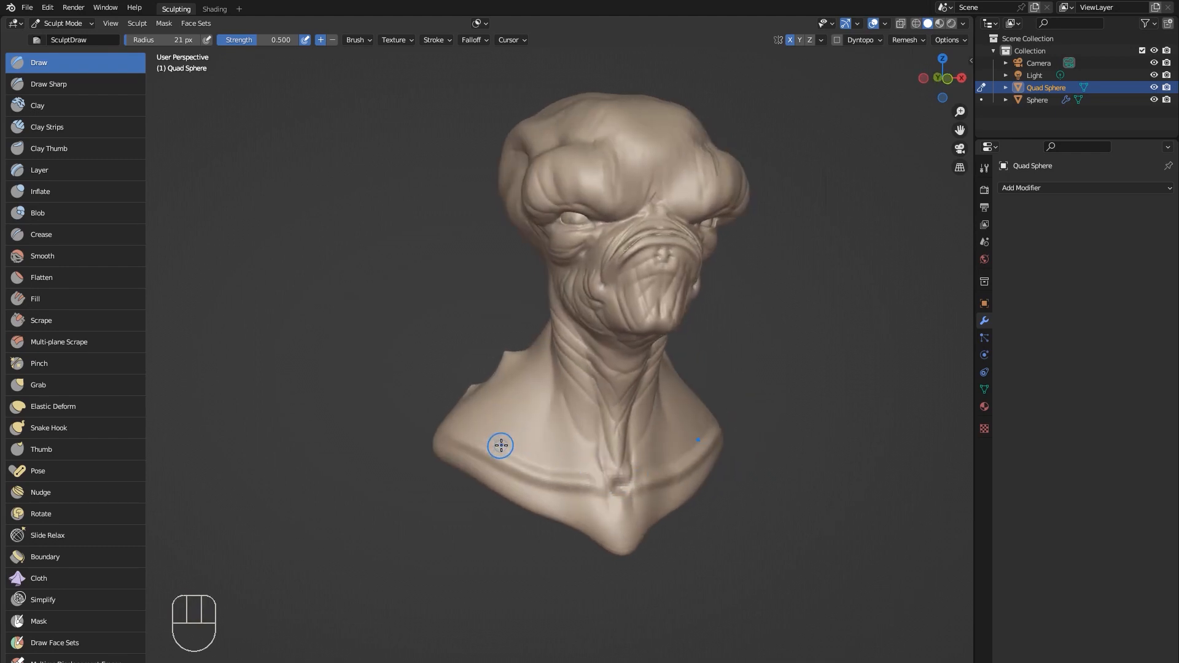
key(ctrl)
mouse_move(529, 464)
ctrl+mouse_down()
mouse_move(573, 474)
mouse_move(562, 472)
ctrl+mouse_up()
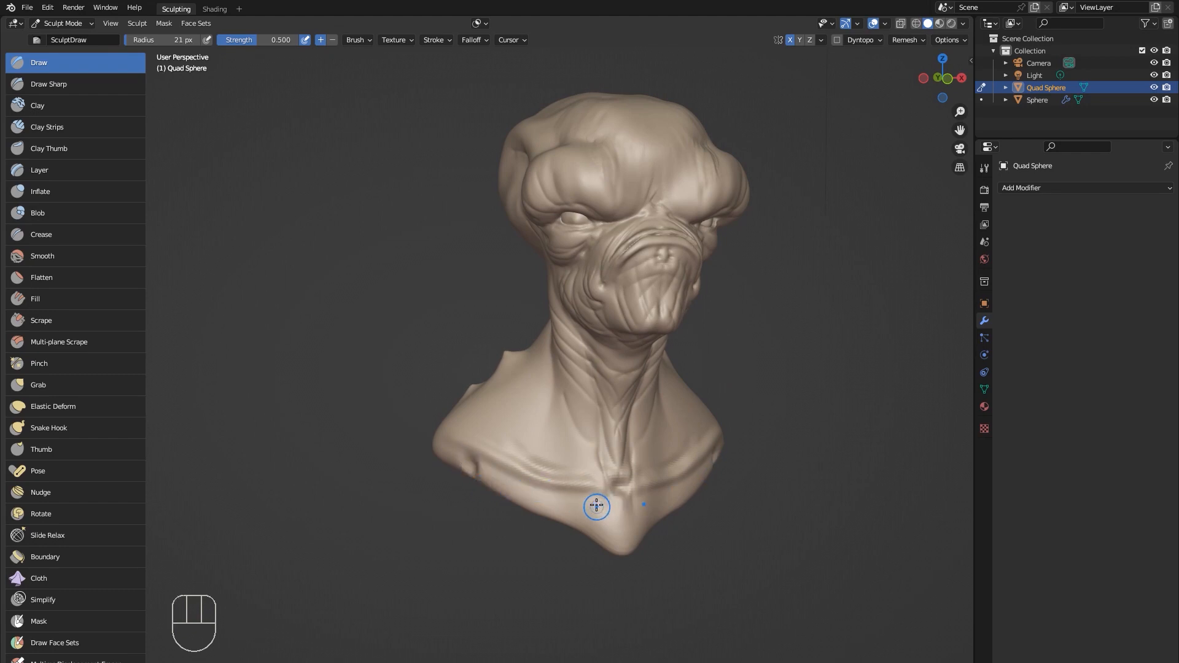
mouse_move(613, 492)
middle_down()
mouse_move(672, 488)
mouse_move(657, 488)
middle_up()
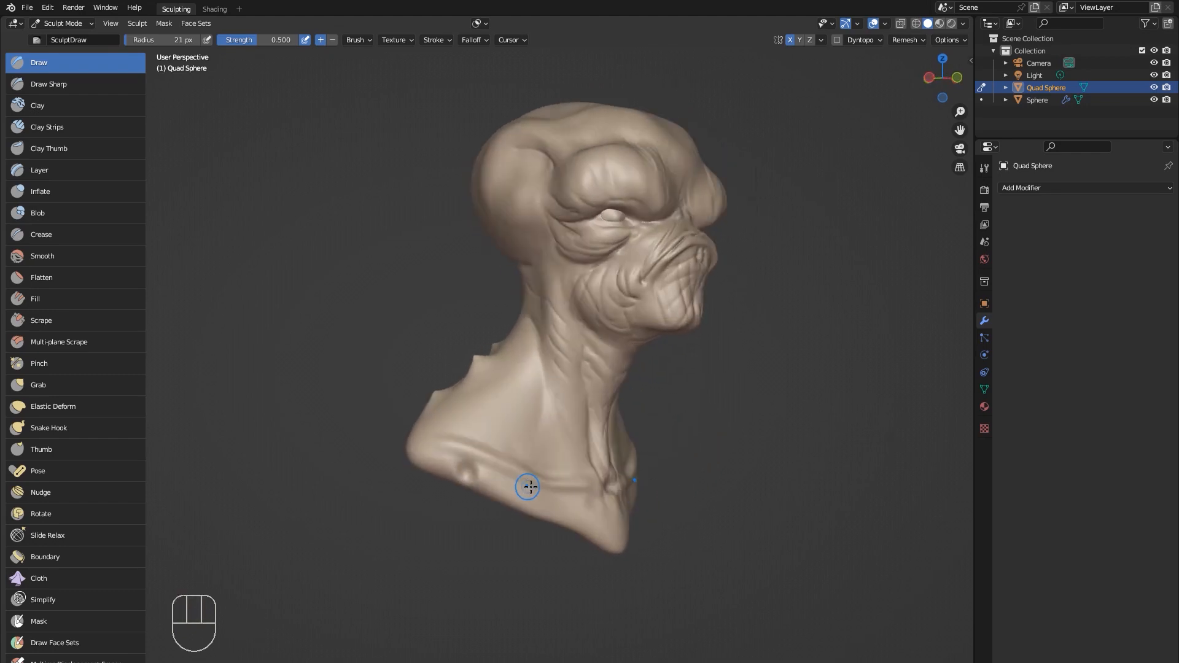
Layer muscle-like strands over the upper chest, neck and shoulders using the Clay Strips brush at about 30 px.
click(98, 129)
key(bracketright)
key(bracketright)
key(bracketright)
key(bracketright)
key(bracketright)
key(bracketright)
key(bracketright)
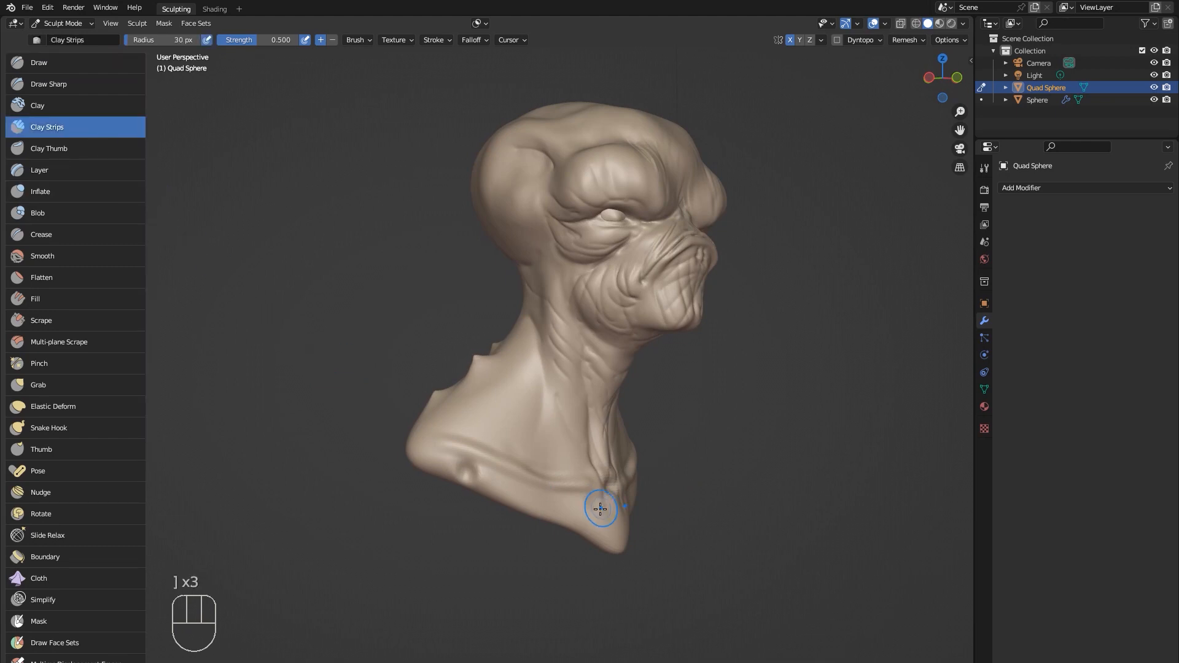
mouse_move(578, 512)
mouse_down()
mouse_move(592, 521)
mouse_move(592, 504)
mouse_up()
mouse_move(584, 363)
mouse_down()
mouse_move(561, 329)
mouse_move(593, 356)
mouse_up()
mouse_move(518, 355)
mouse_down()
mouse_move(537, 402)
mouse_move(521, 423)
mouse_move(492, 397)
mouse_move(509, 432)
mouse_up()
mouse_move(481, 405)
mouse_down()
mouse_move(495, 443)
mouse_move(469, 437)
mouse_up()
mouse_move(512, 367)
mouse_down()
mouse_move(527, 365)
mouse_move(540, 387)
mouse_up()
Carve a deep hollow between the neck and shoulder above the collarbone with the inverted 30 px Draw brush.
middle_drag(468, 407, 546, 439)
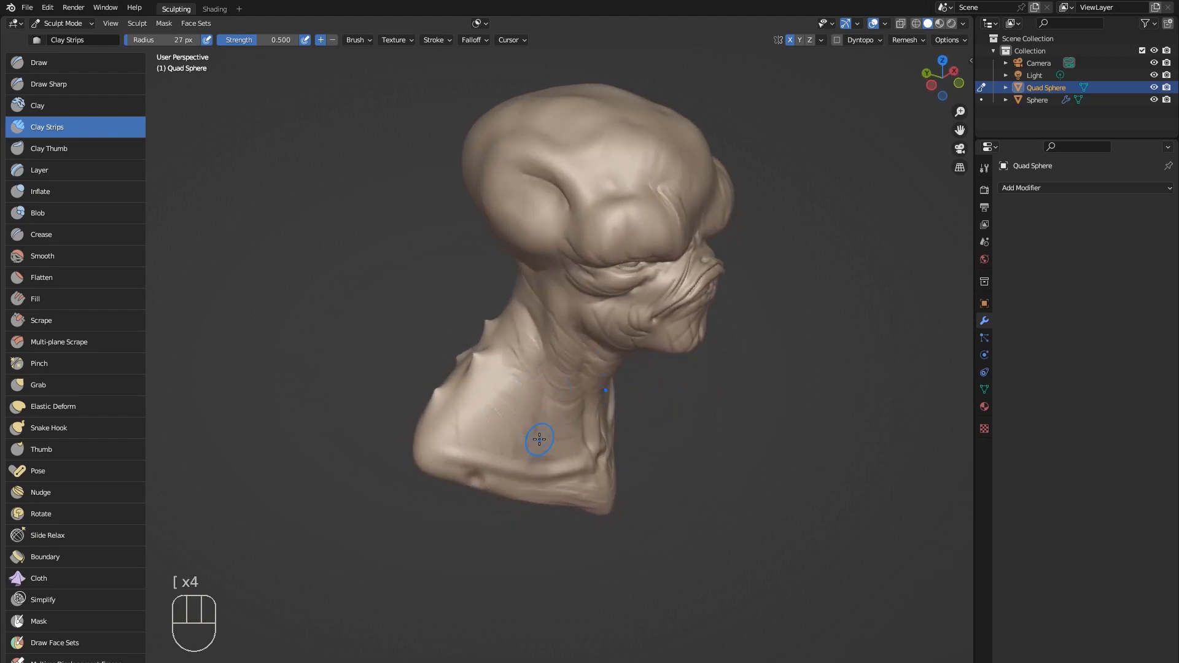
click(70, 61)
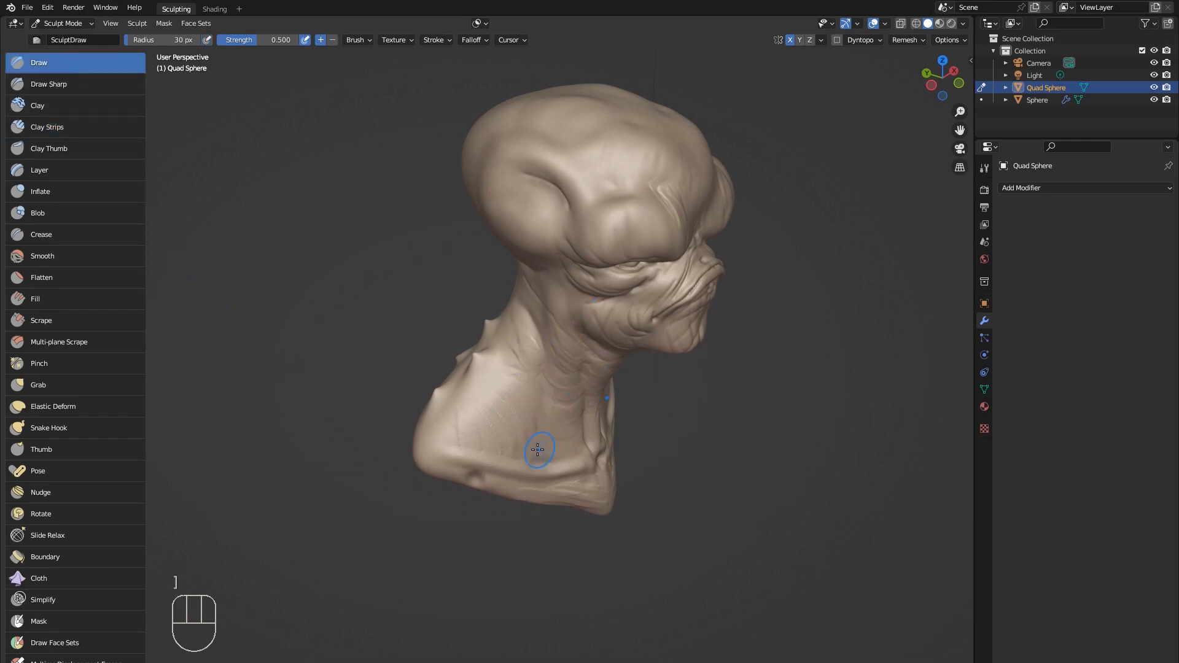
ctrl+drag(536, 431, 536, 441)
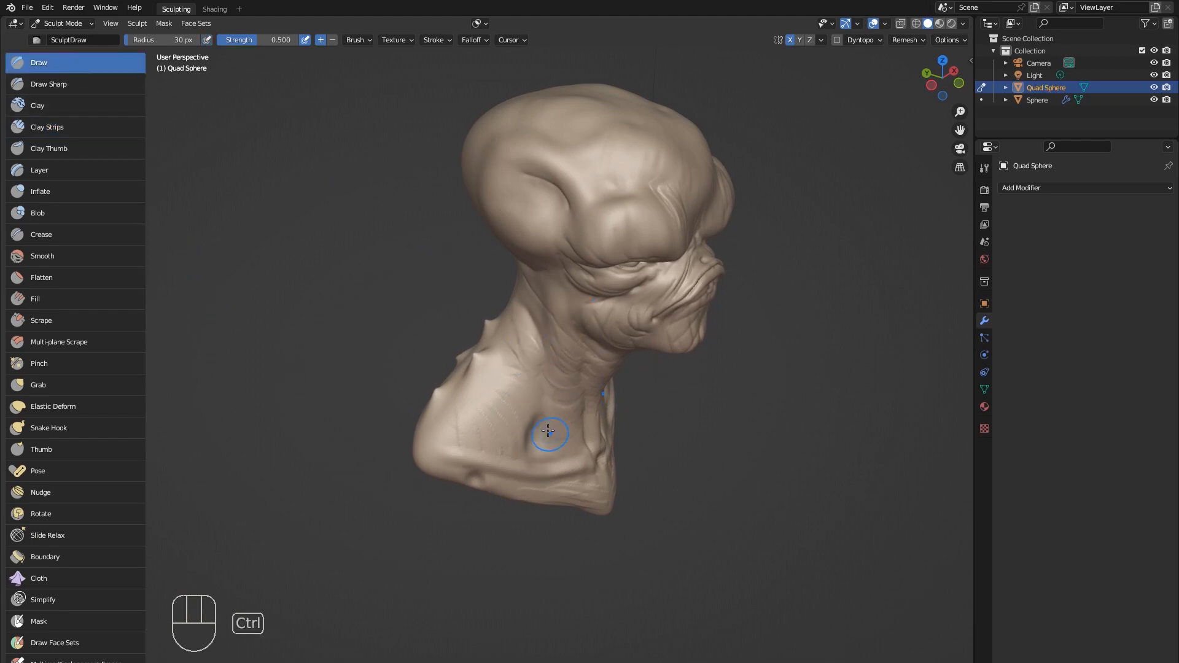
Cut small dents into the inner ends of the collarbones beside the throat with the inverted Draw brush reduced to 8 px.
middle_drag(566, 435, 584, 423)
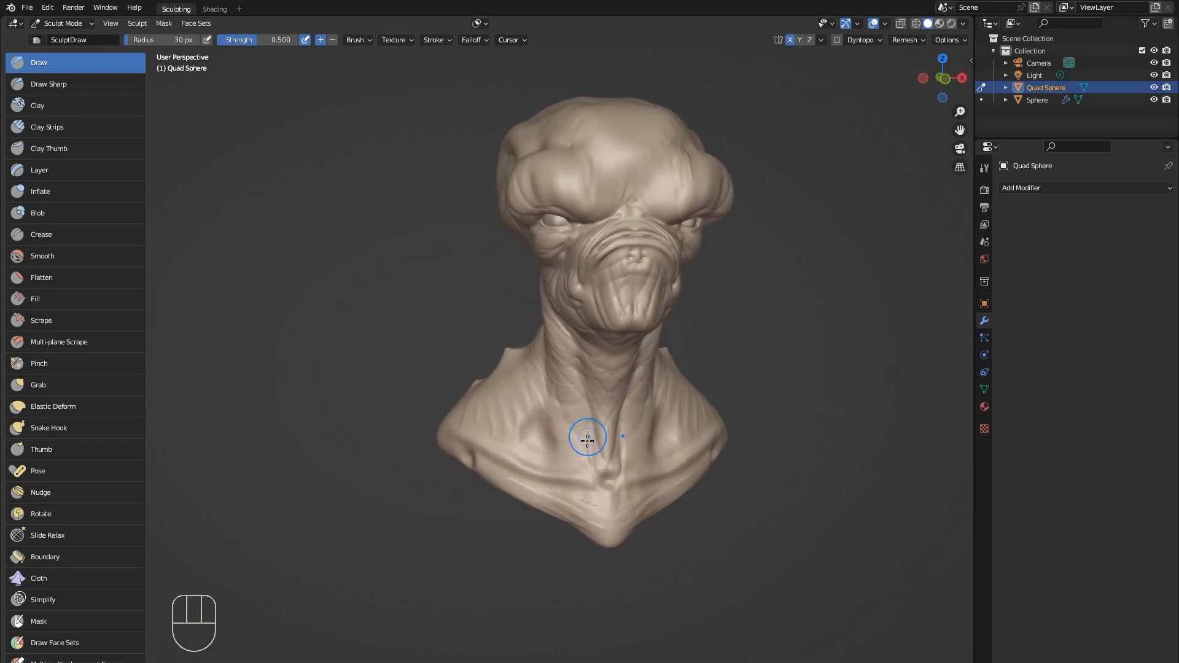
key(bracketleft)
key(bracketright)
key(bracketleft)
key(bracketleft)
key(bracketleft)
key(ctrl)
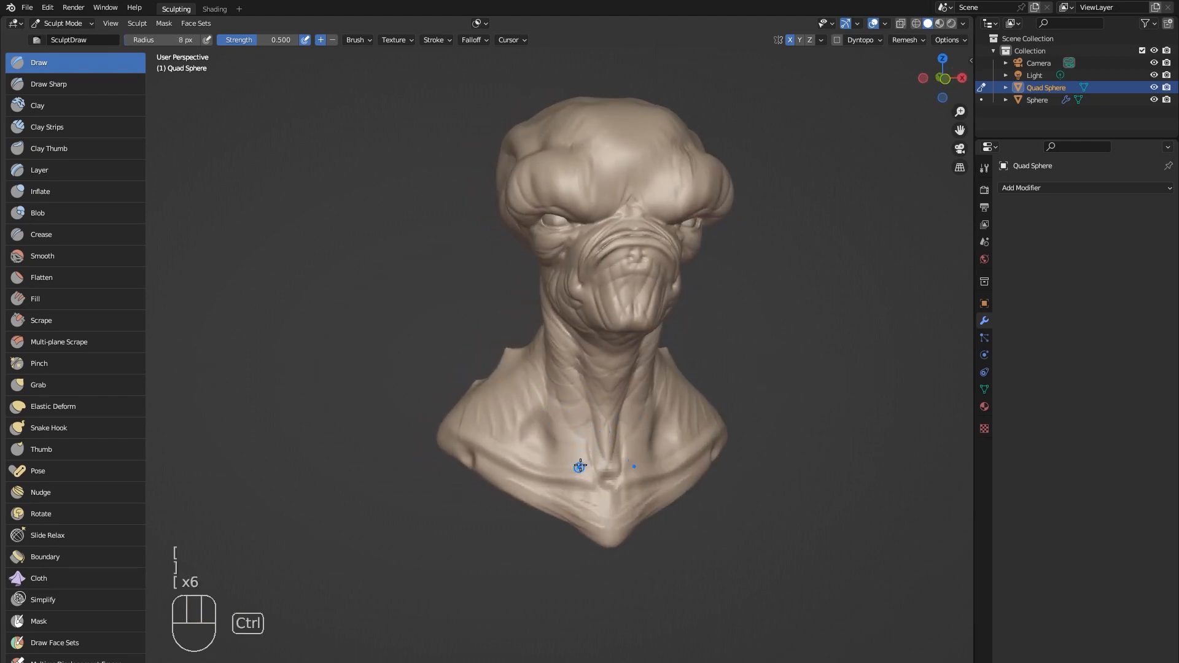
ctrl+drag(574, 466, 583, 469)
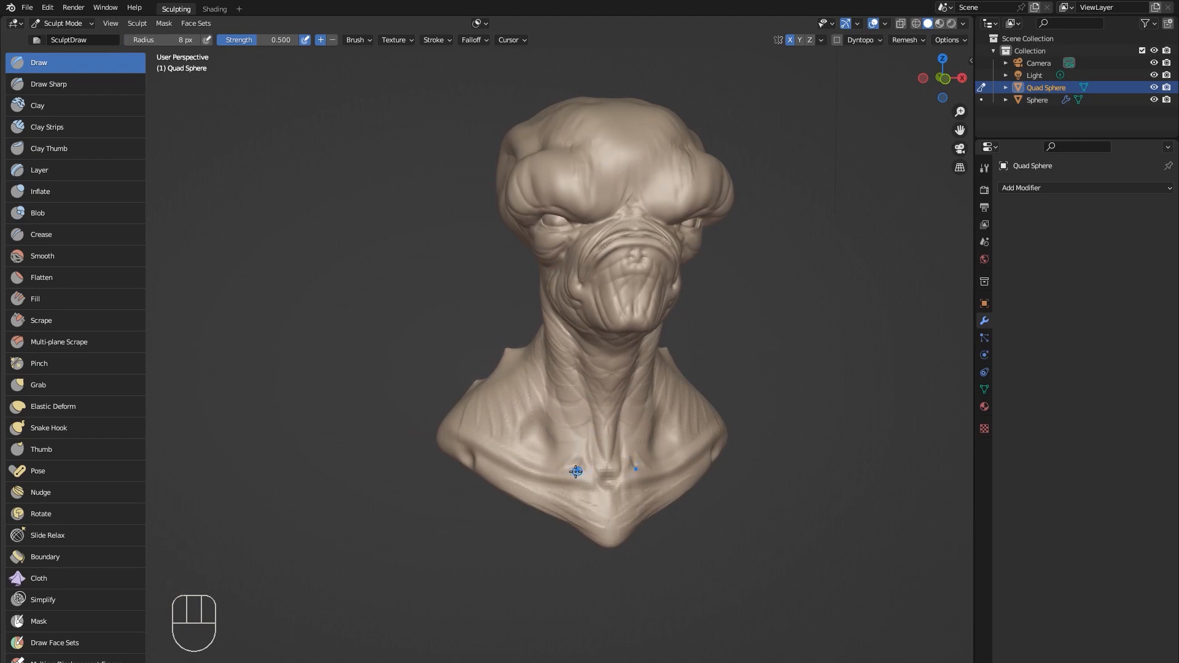
Smooth the hollow above the collarbone between neck and shoulder with the brush enlarged to 27 px.
middle_drag(603, 477, 529, 400)
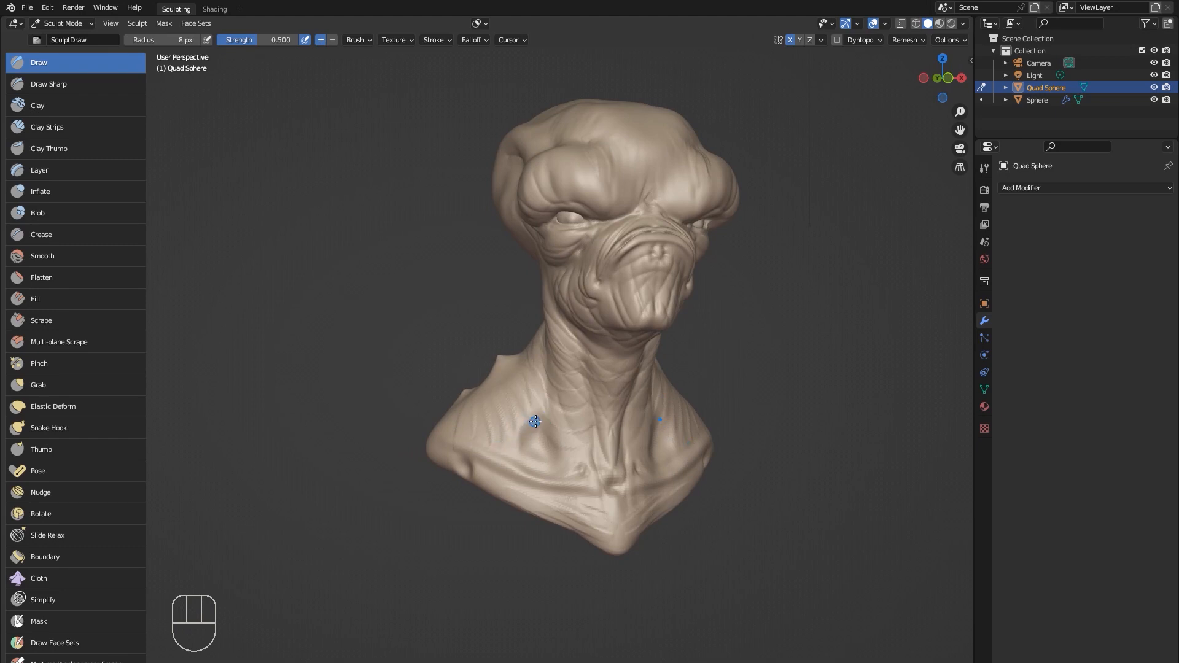
key(bracketright)
key(bracketright)
key(bracketright)
key(bracketleft)
key(bracketright)
key(bracketright)
key(bracketright)
key(bracketright)
key(bracketright)
key(bracketright)
key(bracketright)
key(bracketright)
key(bracketright)
key(bracketleft)
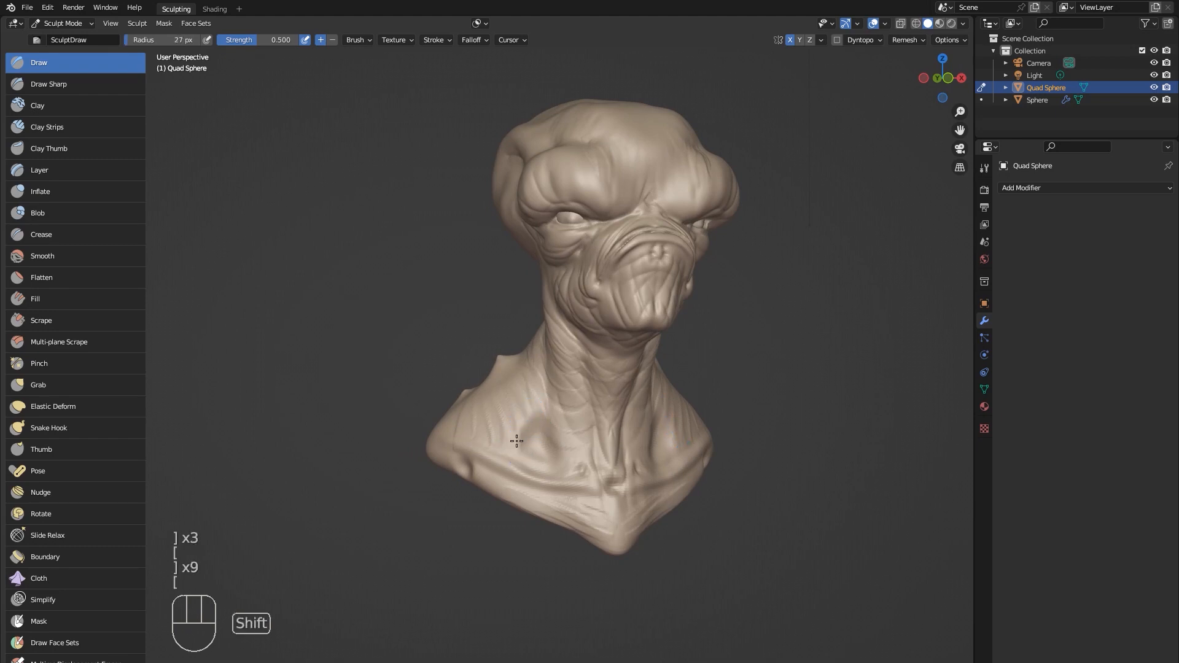
middle_drag(519, 441, 548, 442)
shift+drag(548, 442, 530, 450)
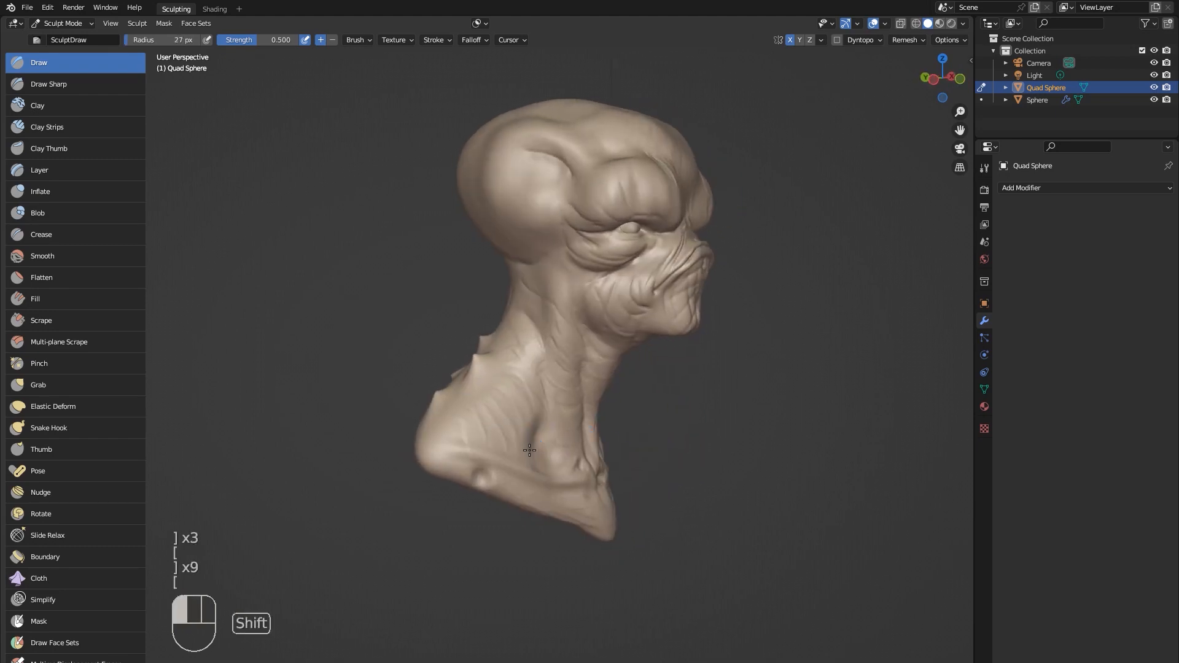
middle_drag(530, 450, 488, 437)
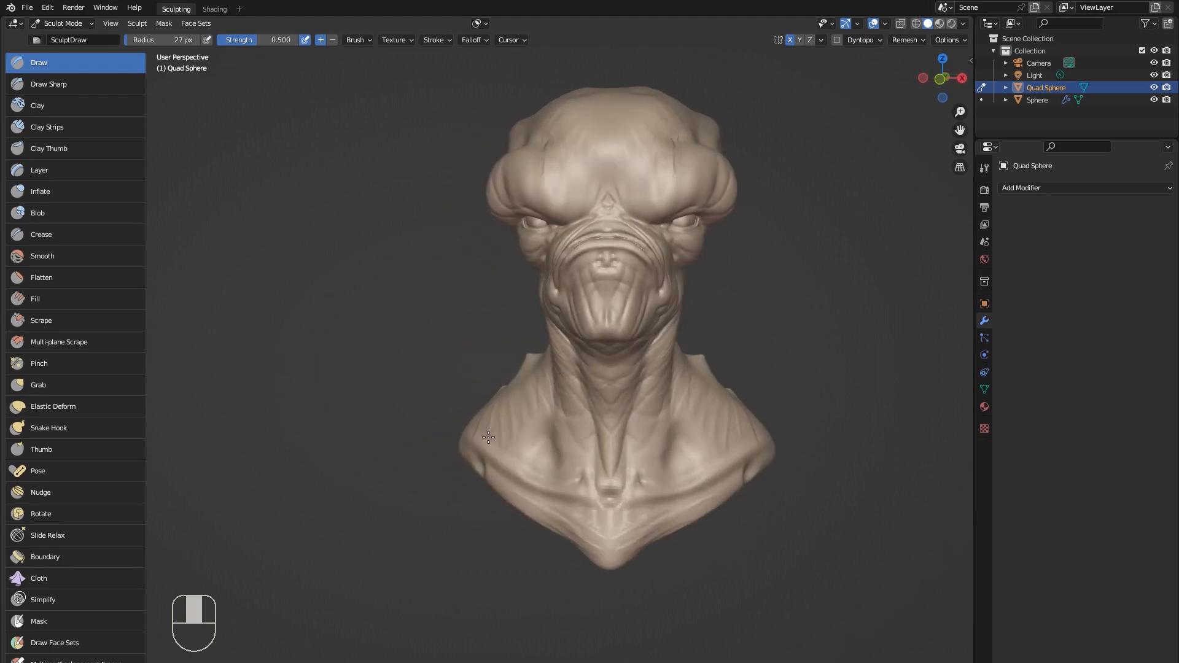
middle_drag(639, 466, 683, 358)
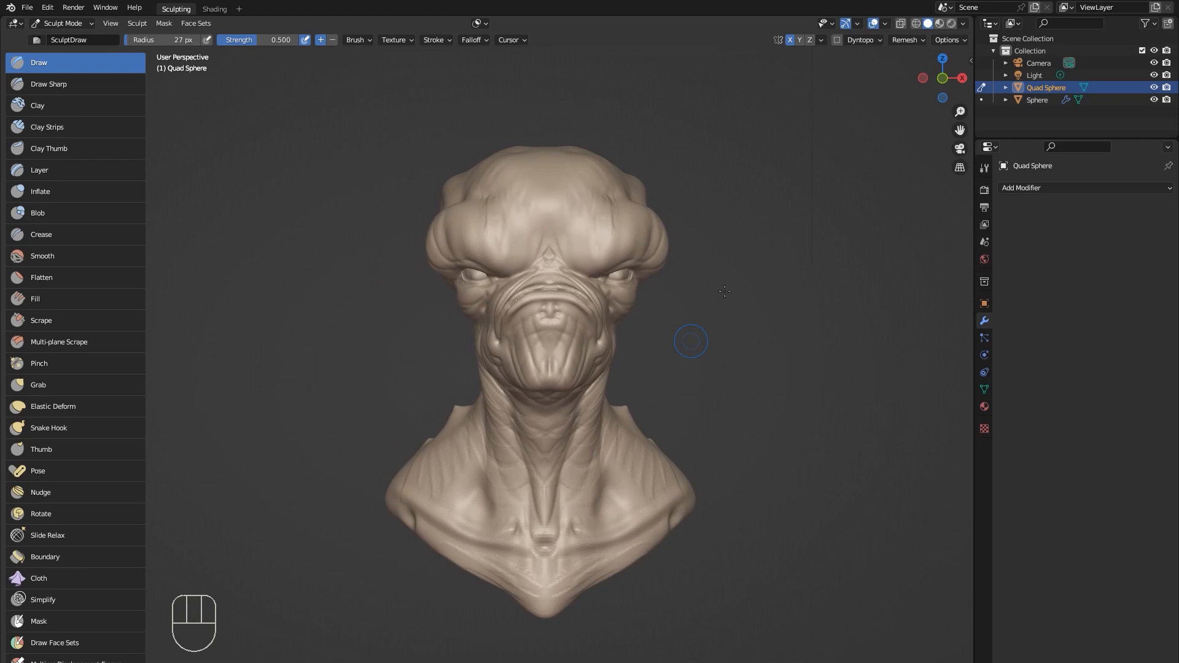